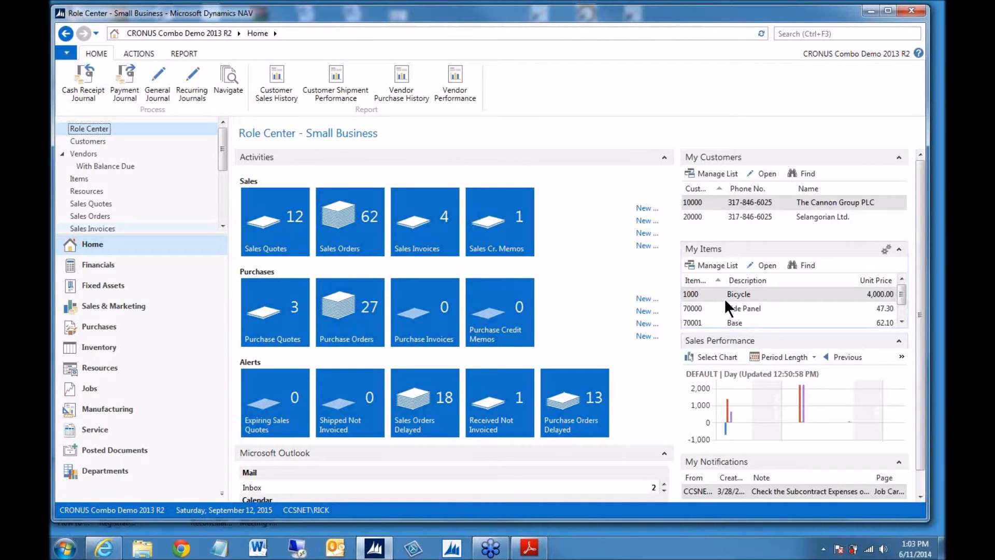
- Open the Role Center page customization and place the My Items part above My Customers in the layout
{"action": "left_click", "coordinate": [66, 54]}
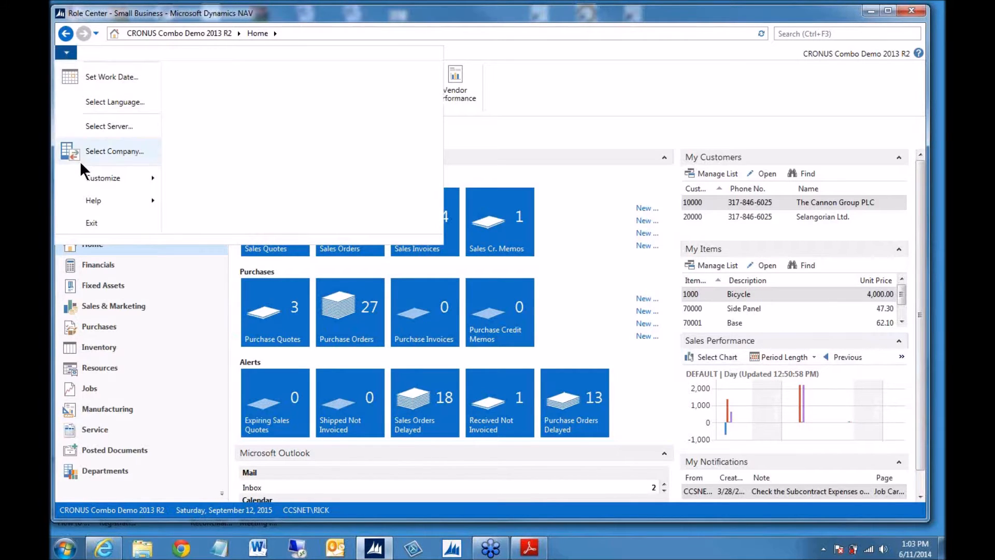
{"action": "mouse_move", "coordinate": [99, 180]}
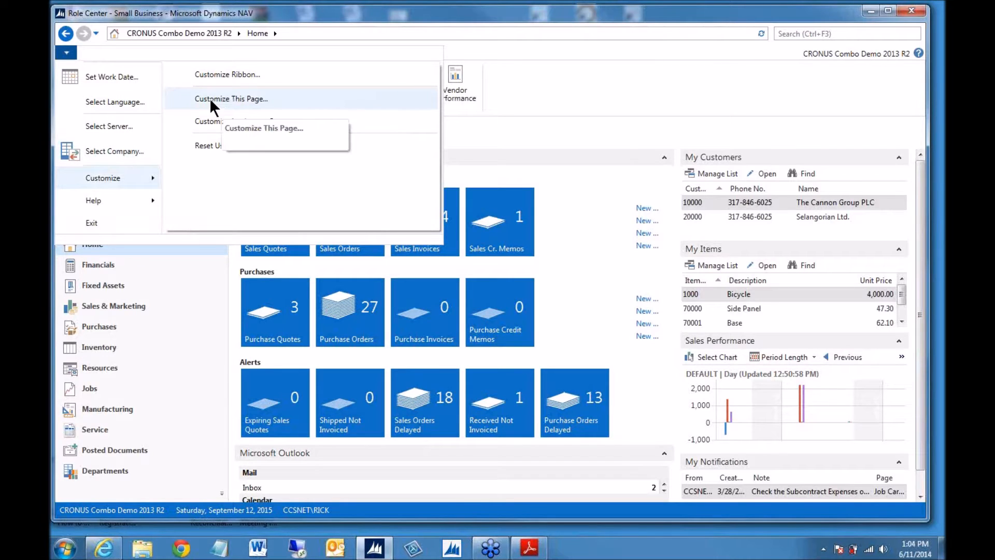
{"action": "left_click", "coordinate": [283, 99]}
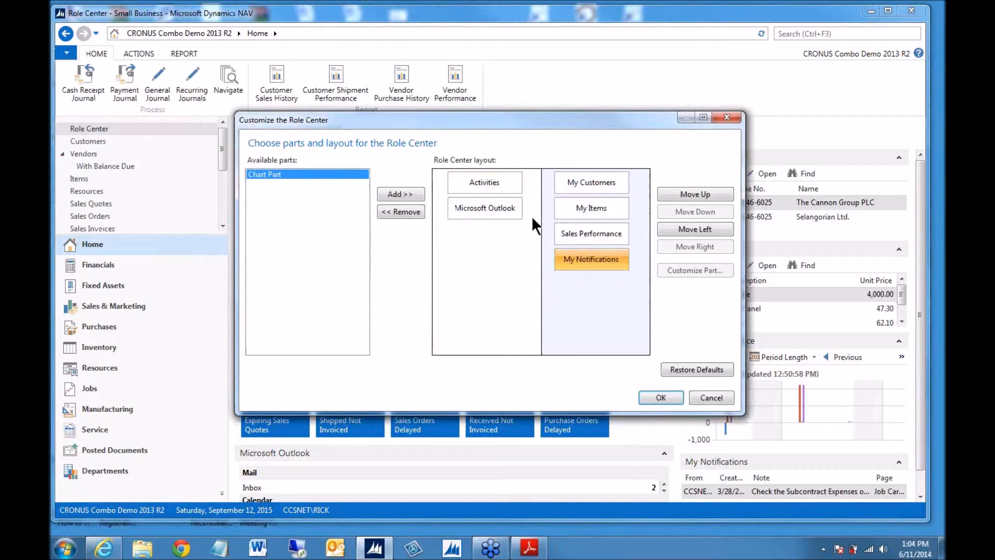
{"action": "left_click_drag", "start_coordinate": [511, 126], "coordinate": [505, 236]}
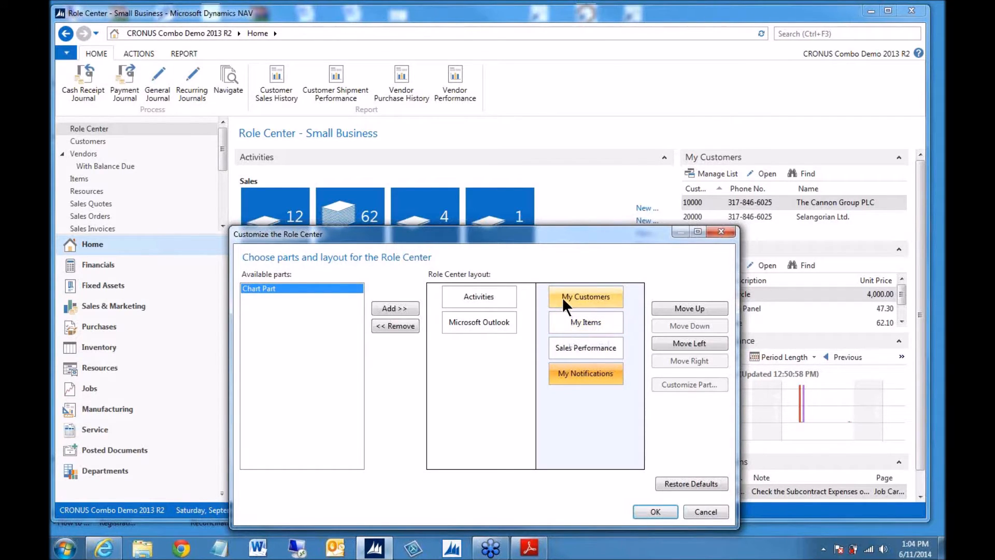
{"action": "left_click", "coordinate": [684, 311]}
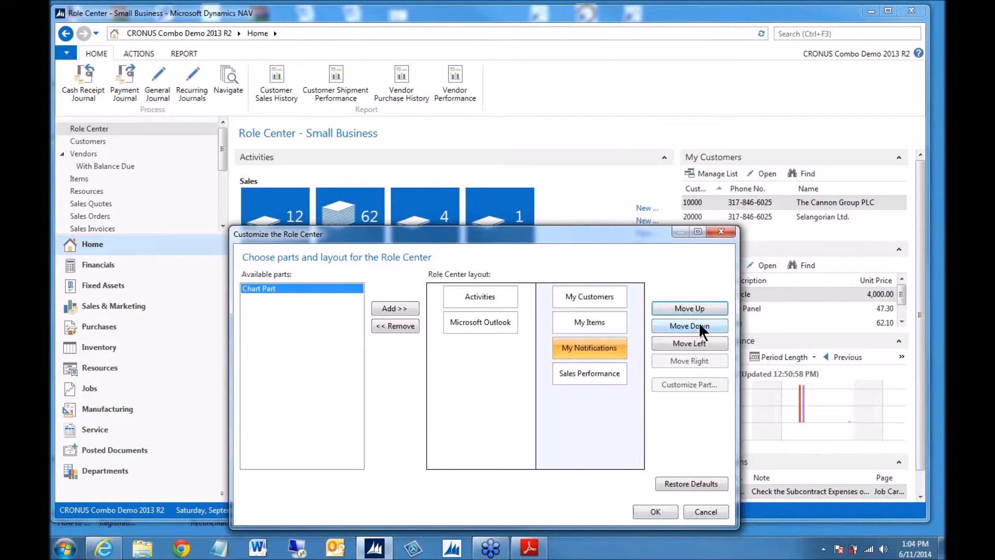
{"action": "left_click", "coordinate": [699, 324]}
{"action": "left_click", "coordinate": [609, 320]}
{"action": "left_click", "coordinate": [672, 308]}
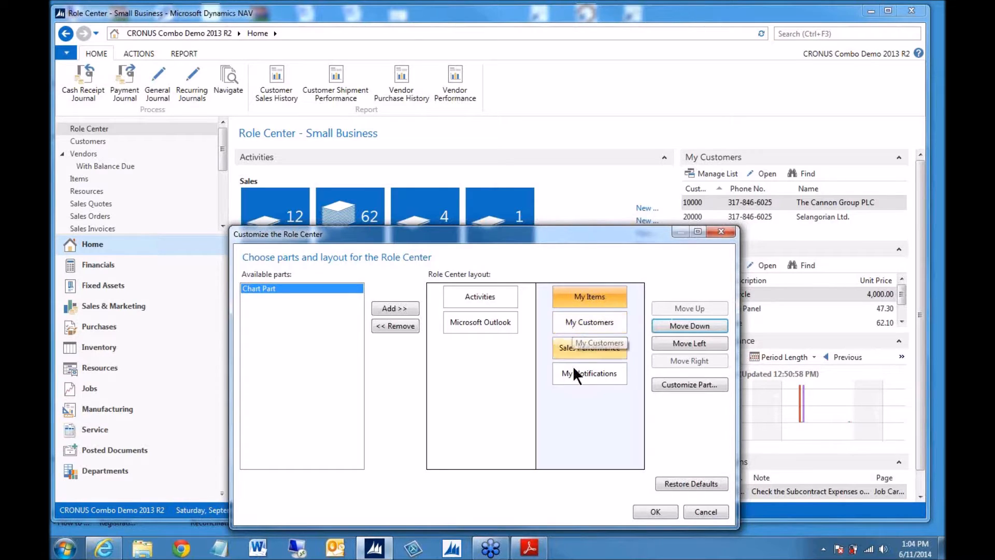
- Remove the Microsoft Outlook part from the Role Center layout and apply the customization
{"action": "left_click", "coordinate": [480, 323]}
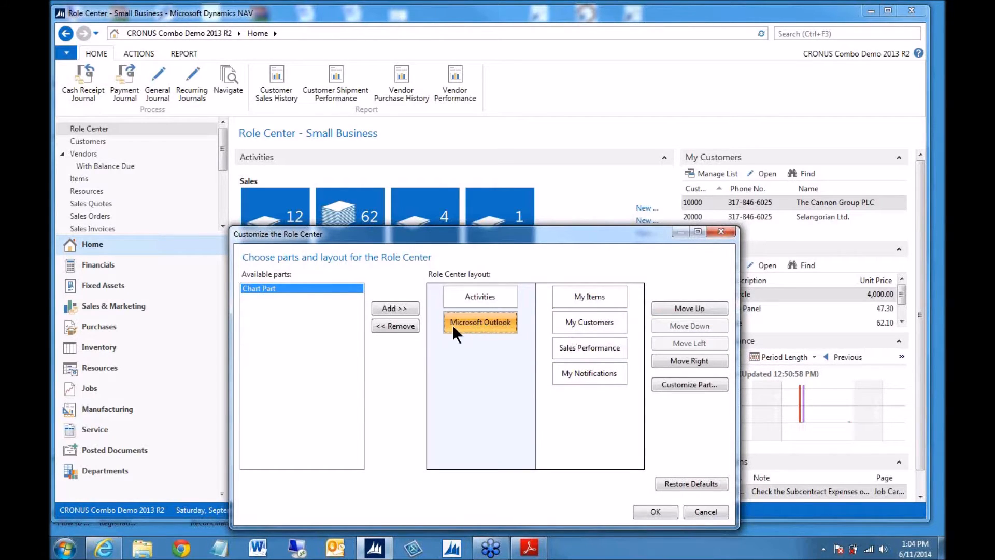
{"action": "left_click", "coordinate": [395, 325]}
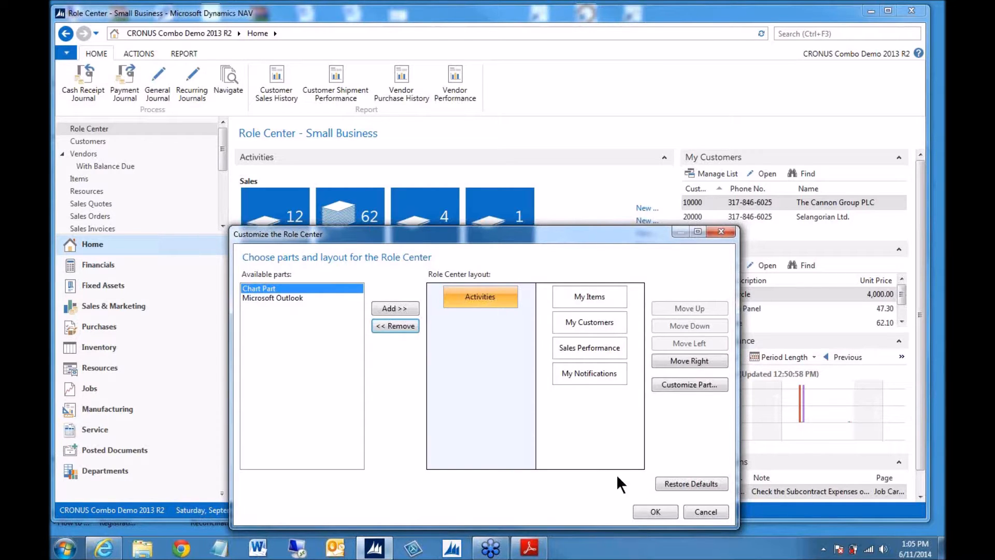
{"action": "left_click", "coordinate": [648, 508]}
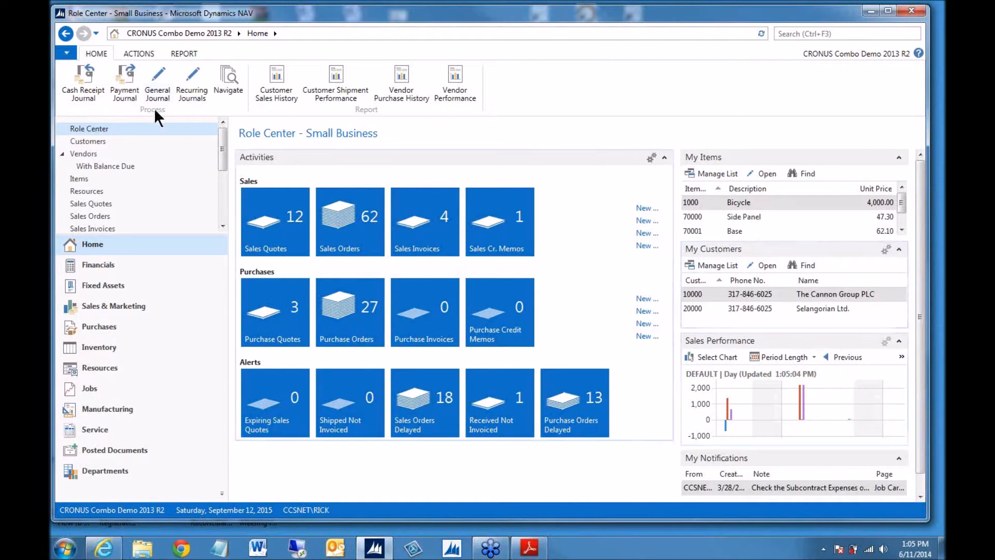
- Reopen the Role Center page customization and place the Sales Performance part above My Items
{"action": "left_click", "coordinate": [66, 53]}
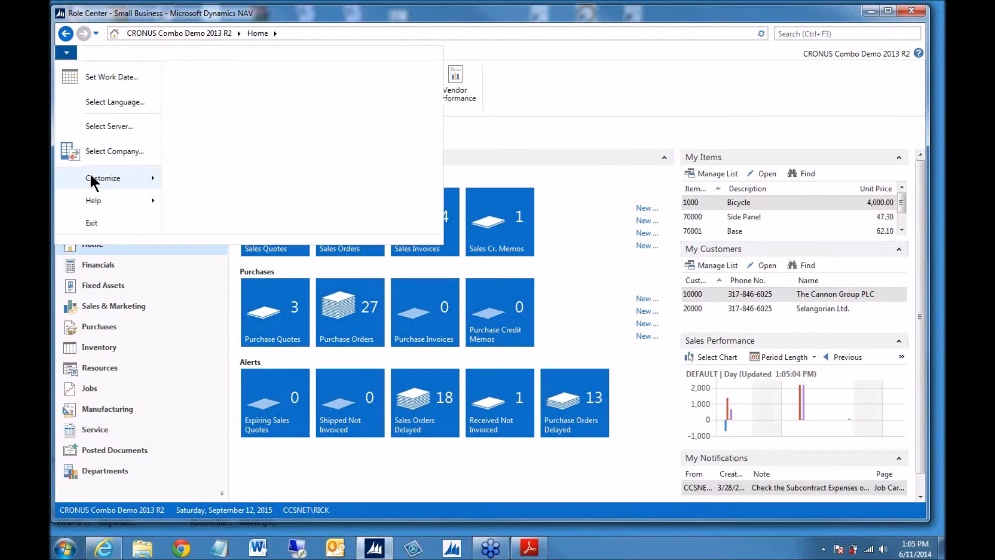
{"action": "mouse_move", "coordinate": [91, 175]}
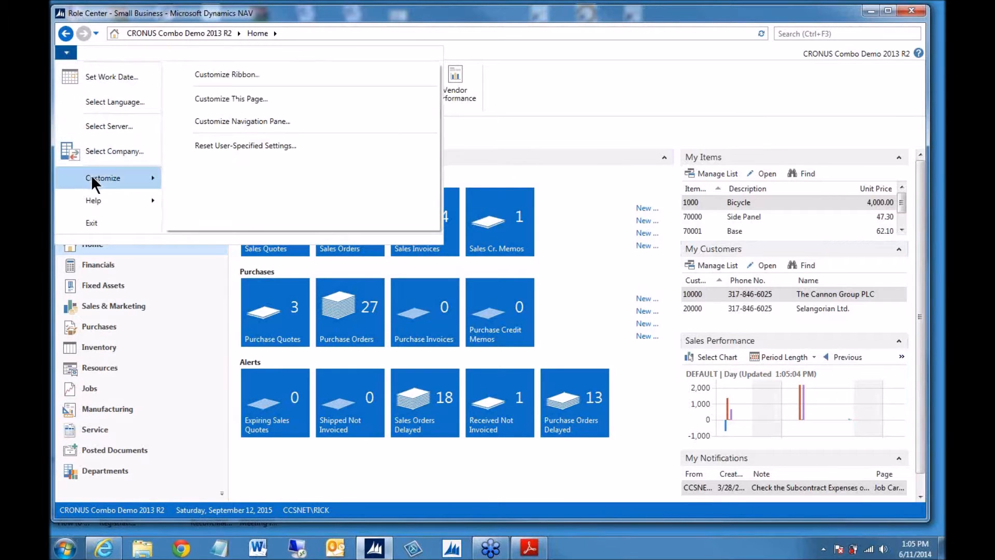
{"action": "left_click", "coordinate": [208, 99]}
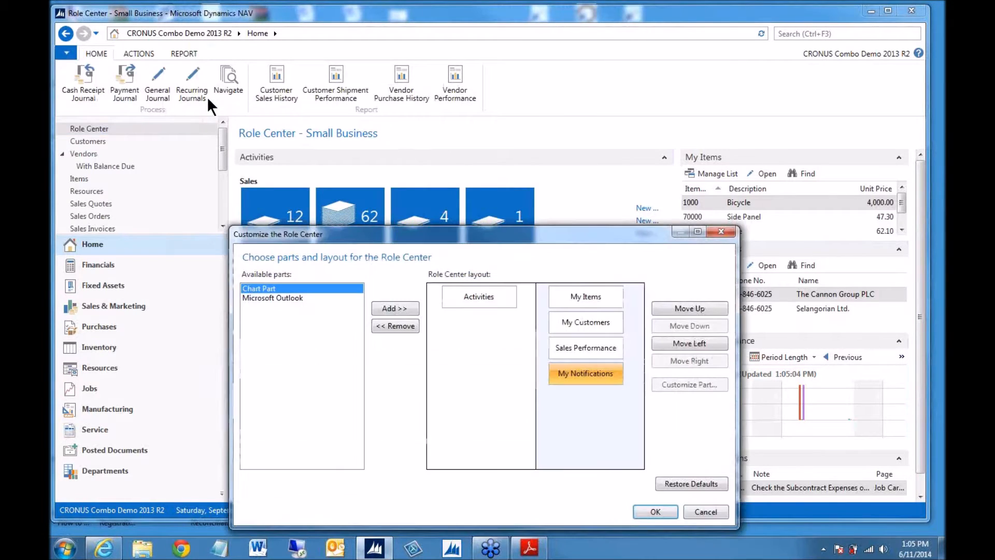
{"action": "left_click", "coordinate": [583, 350]}
{"action": "left_click", "coordinate": [667, 310]}
{"action": "left_click", "coordinate": [668, 310]}
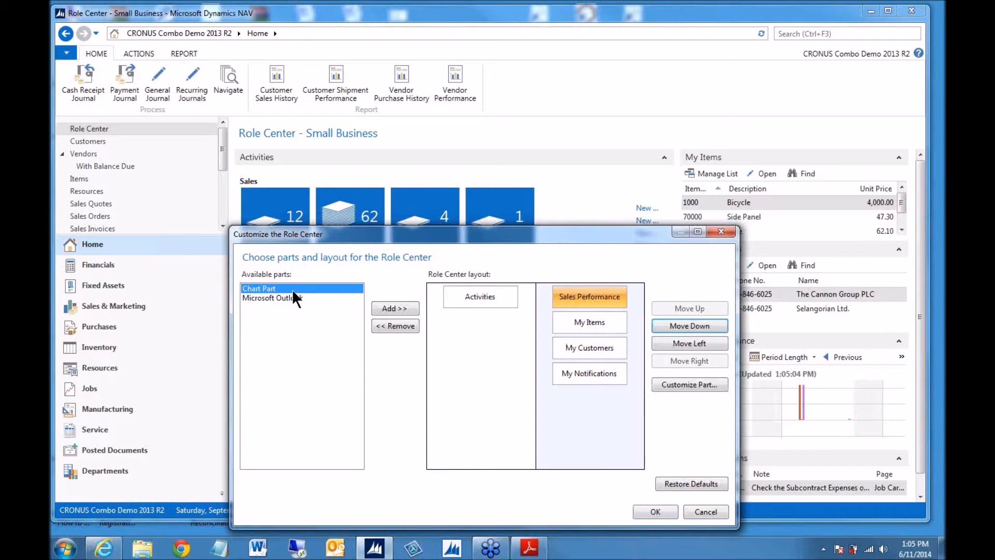
- Add a Chart Part to the Role Center layout and assign it the SO per Status chart (T36-02)
{"action": "left_click", "coordinate": [394, 308]}
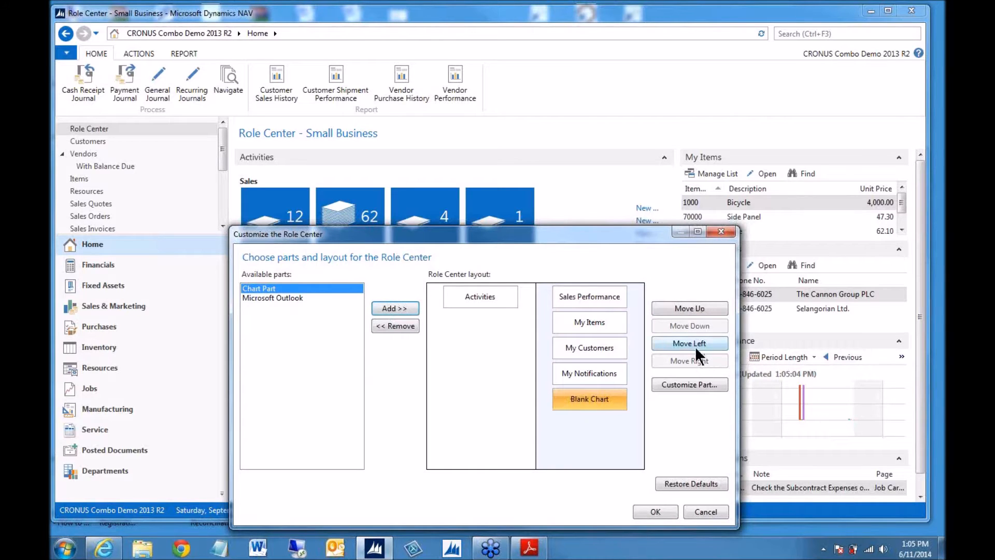
{"action": "left_click", "coordinate": [682, 384]}
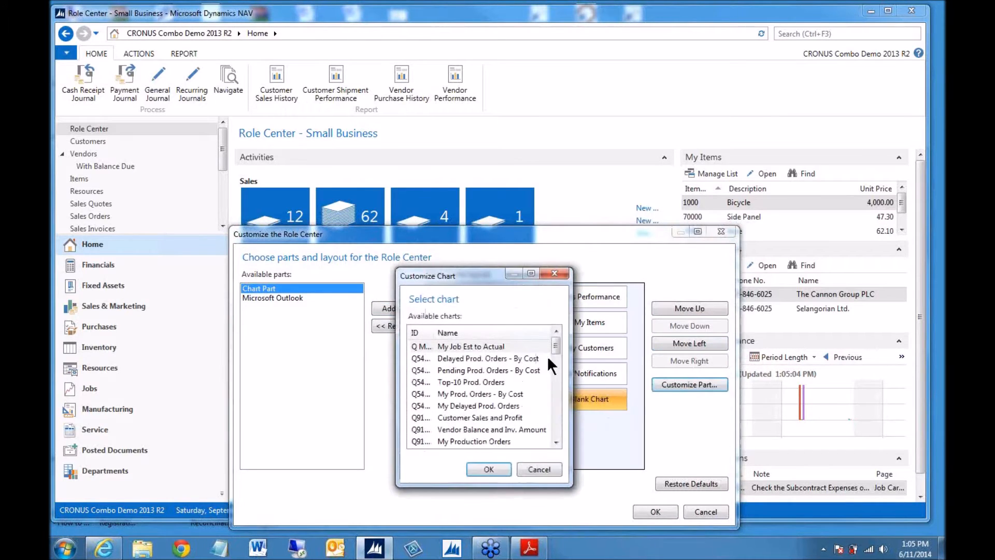
{"action": "left_click_drag", "start_coordinate": [397, 394], "coordinate": [313, 399]}
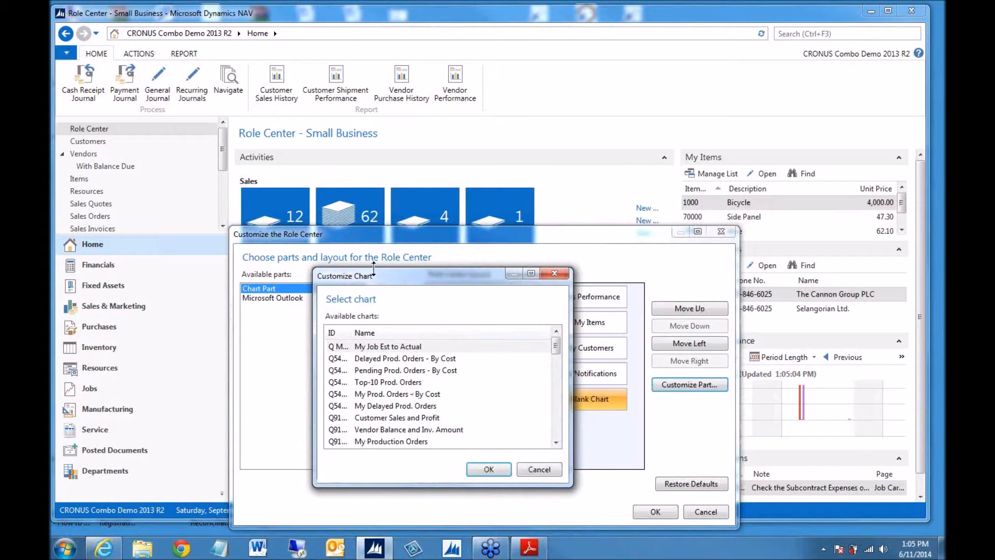
{"action": "left_click_drag", "start_coordinate": [376, 268], "coordinate": [386, 57]}
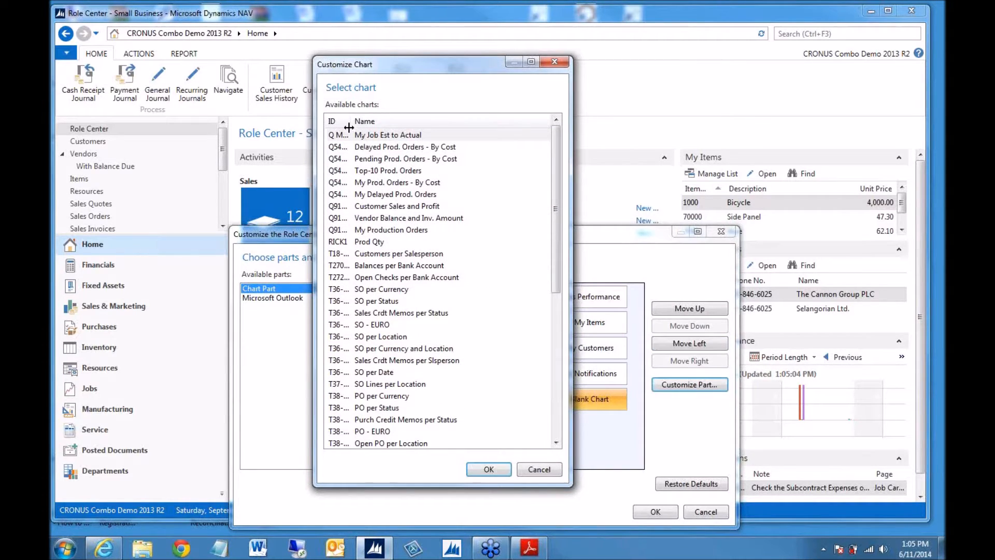
{"action": "left_click_drag", "start_coordinate": [352, 122], "coordinate": [401, 123]}
{"action": "left_click", "coordinate": [399, 130]}
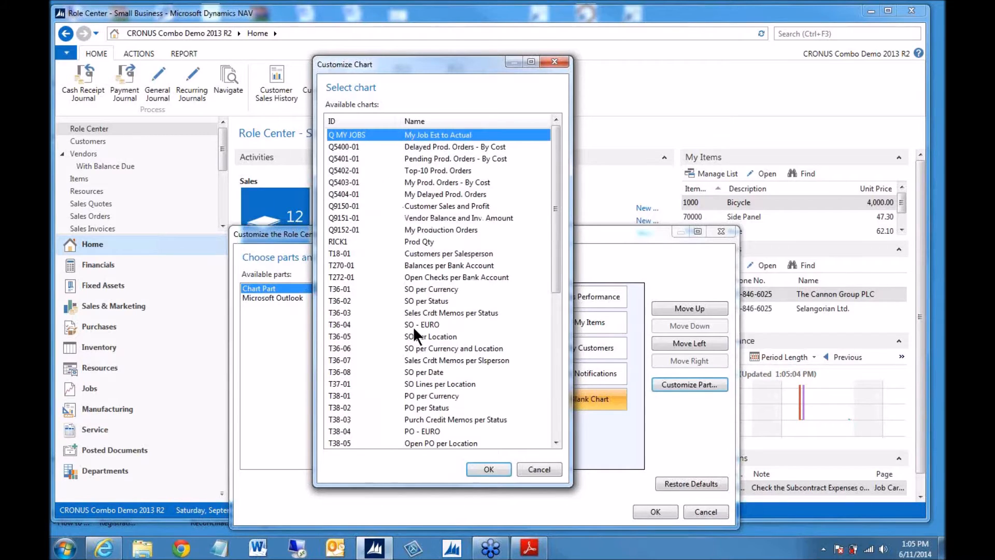
{"action": "left_click", "coordinate": [425, 301]}
{"action": "left_click", "coordinate": [475, 465]}
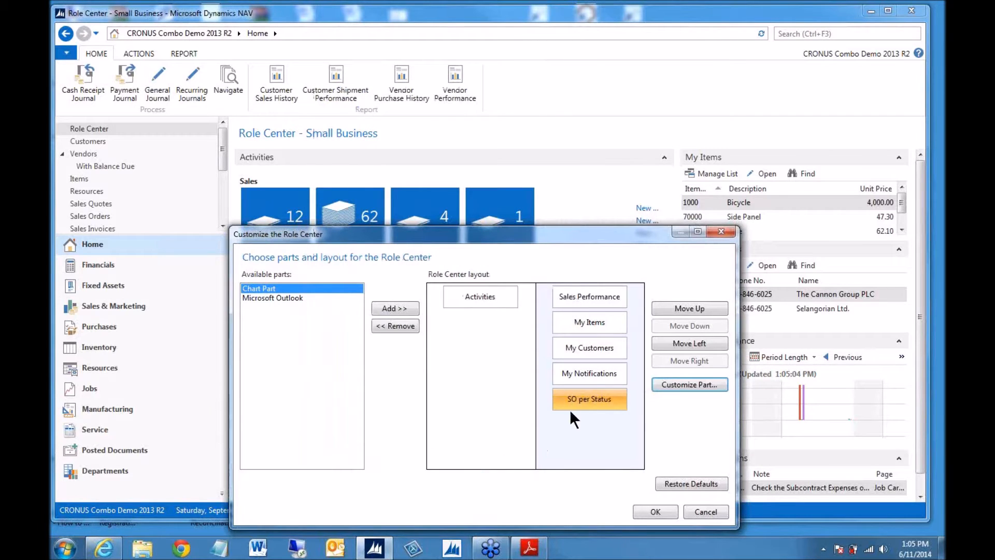
- Place the SO per Status chart directly below Sales Performance and apply the Role Center customization
{"action": "left_click", "coordinate": [684, 308]}
{"action": "left_click", "coordinate": [684, 309]}
{"action": "left_click", "coordinate": [684, 309]}
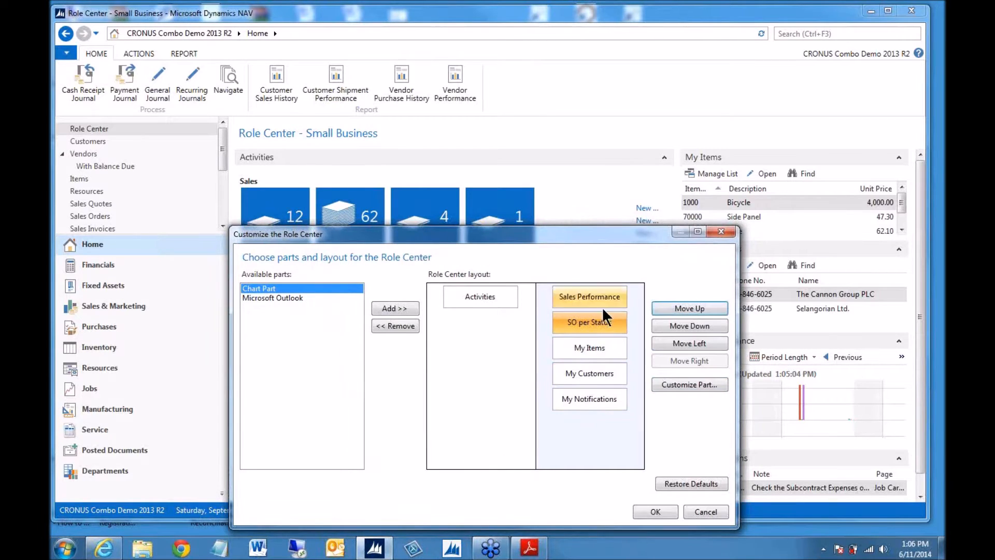
{"action": "left_click", "coordinate": [646, 511]}
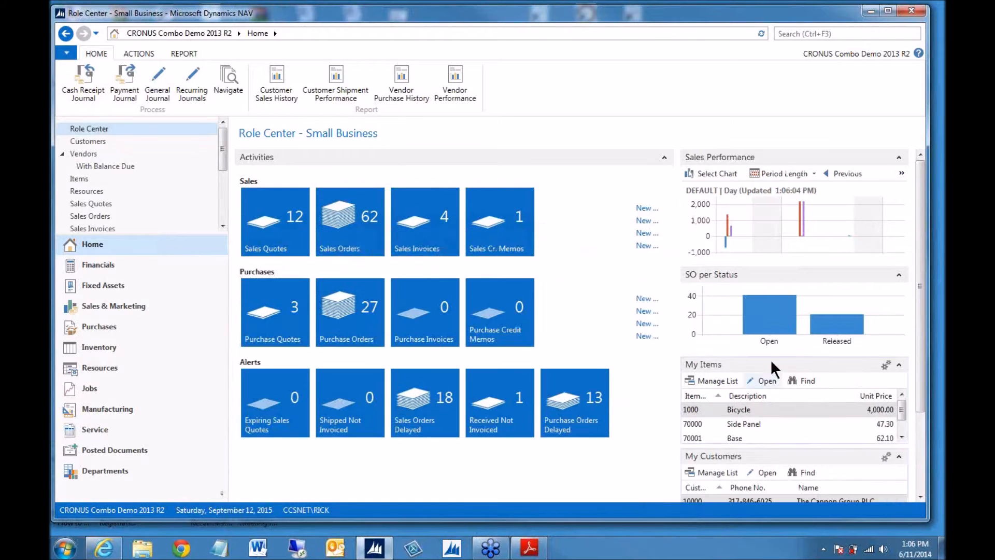
- Examine the Open and Released bars of the SO per Status chart on the Role Center
{"action": "mouse_move", "coordinate": [797, 328]}
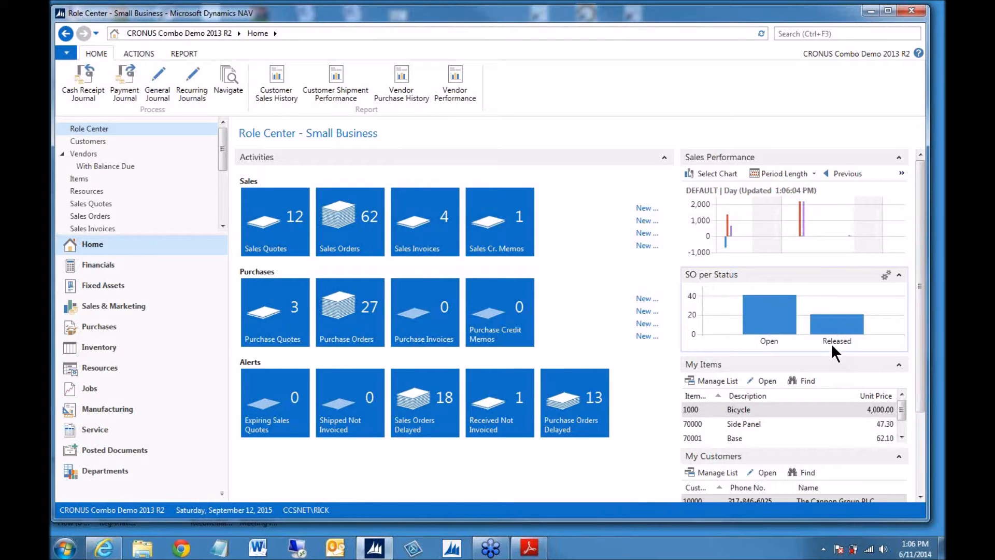
{"action": "mouse_move", "coordinate": [831, 328]}
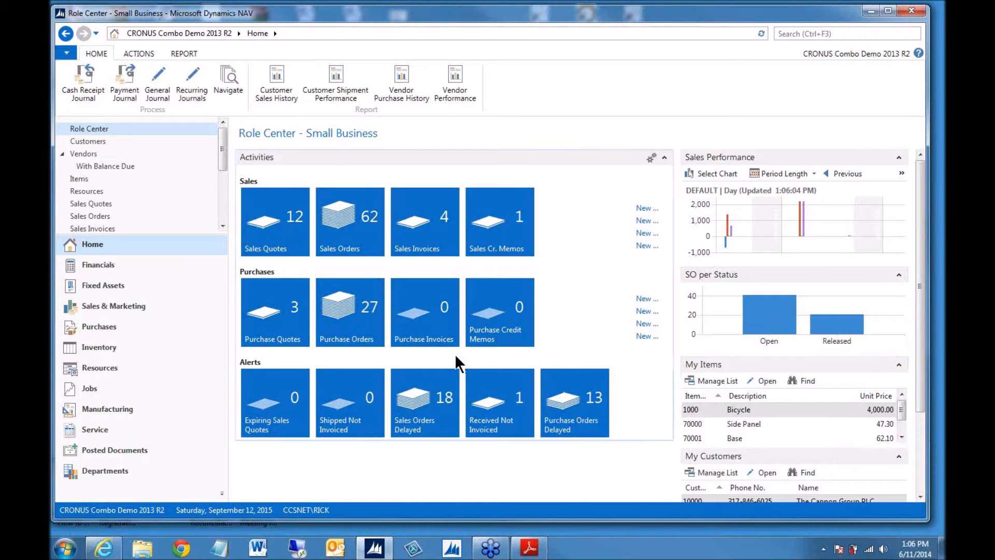
{"action": "mouse_move", "coordinate": [760, 303]}
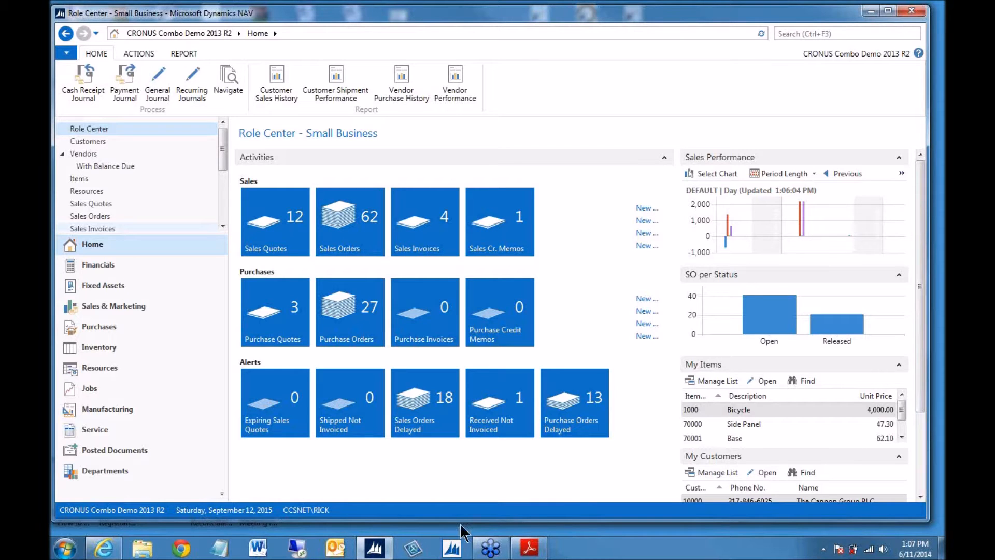
- Switch to the study guide PDF in Adobe Reader, review the Navigation Pane personalization topics, and minimize the guide
{"action": "left_click", "coordinate": [539, 554]}
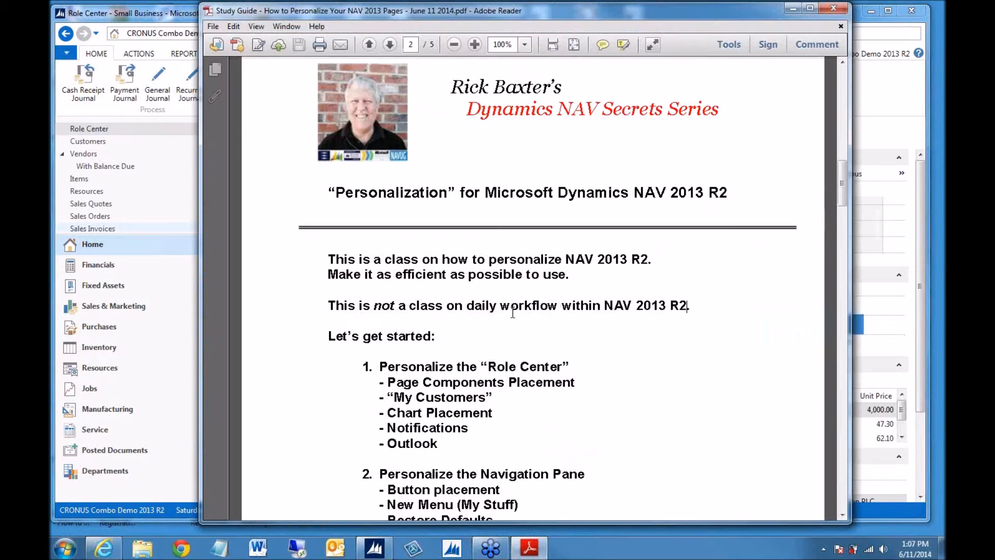
{"action": "scroll", "coordinate": [660, 368], "scroll_direction": "down", "scroll_amount": 5}
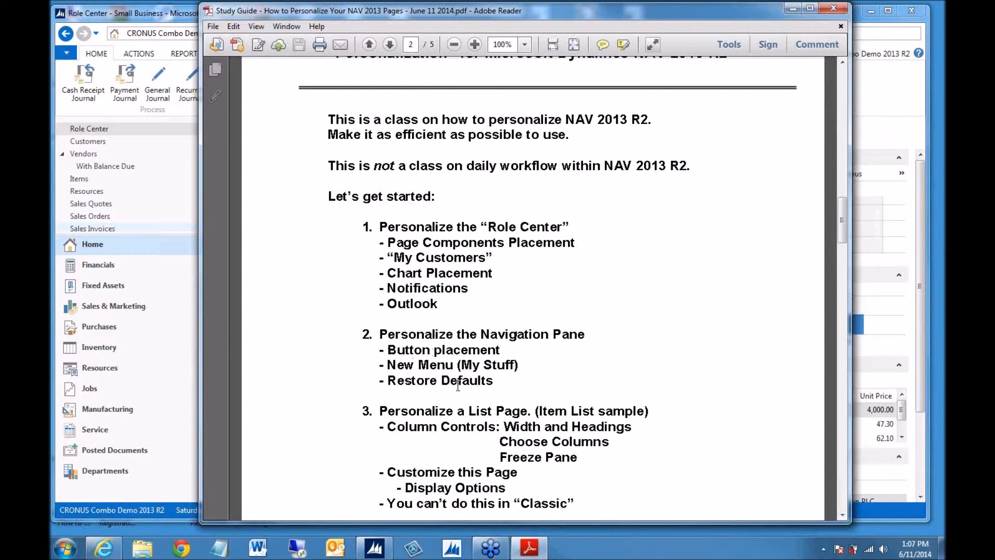
{"action": "left_click", "coordinate": [791, 10]}
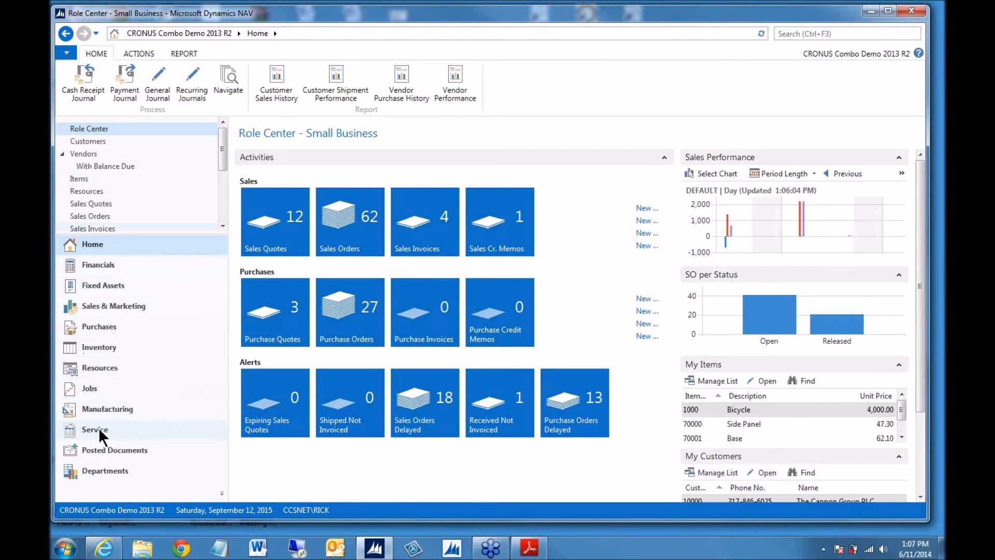
- Open the navigation pane customization for organizing its buttons and places
{"action": "left_click", "coordinate": [222, 493]}
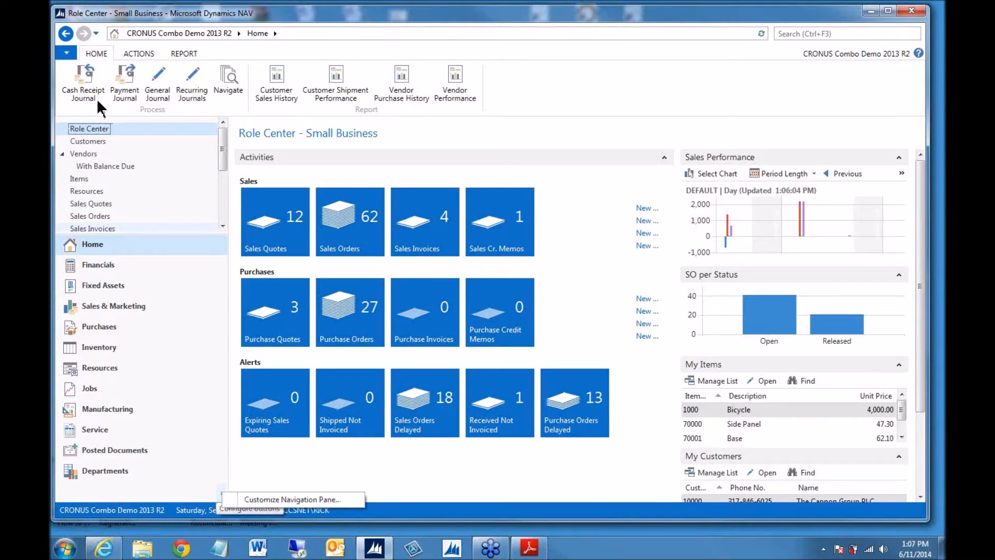
{"action": "left_click", "coordinate": [64, 52]}
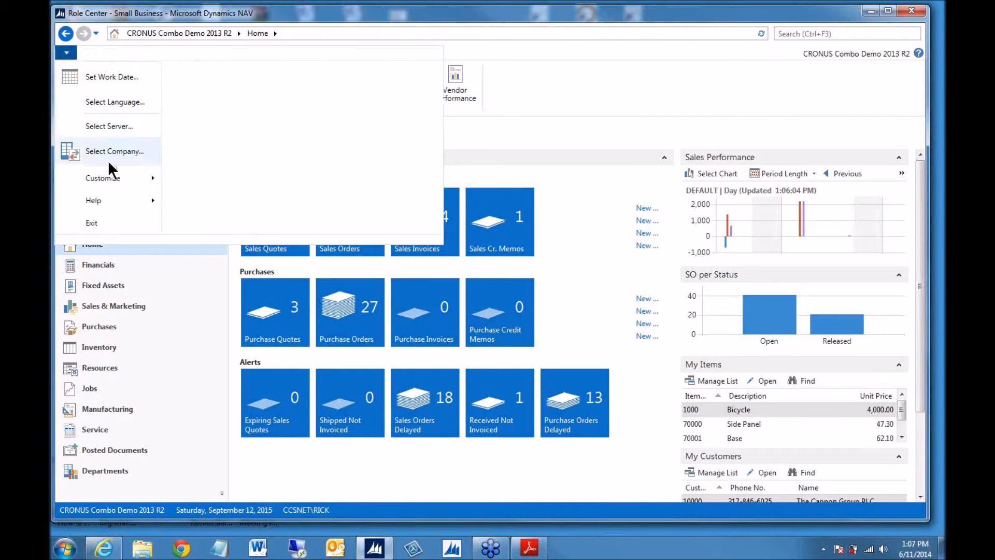
{"action": "mouse_move", "coordinate": [108, 177]}
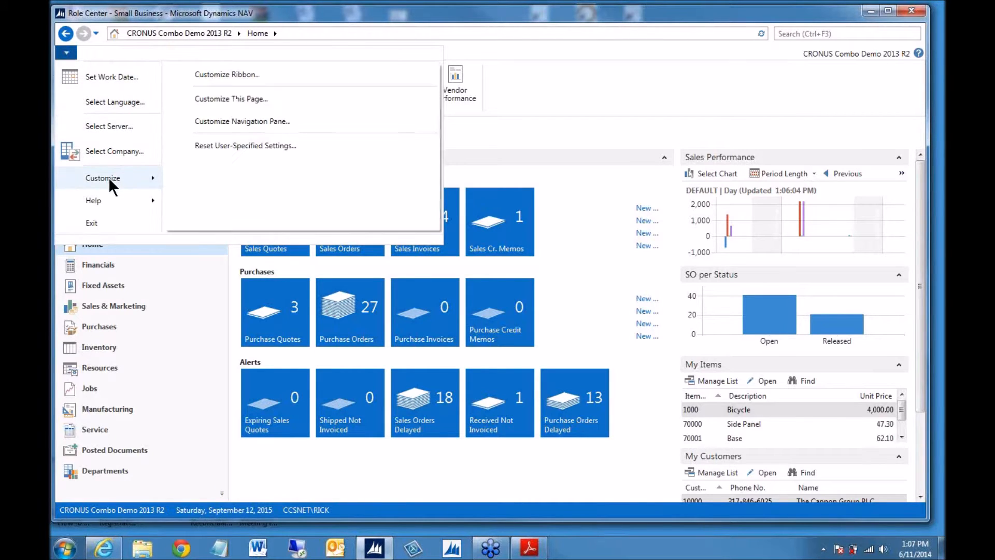
{"action": "left_click", "coordinate": [235, 120]}
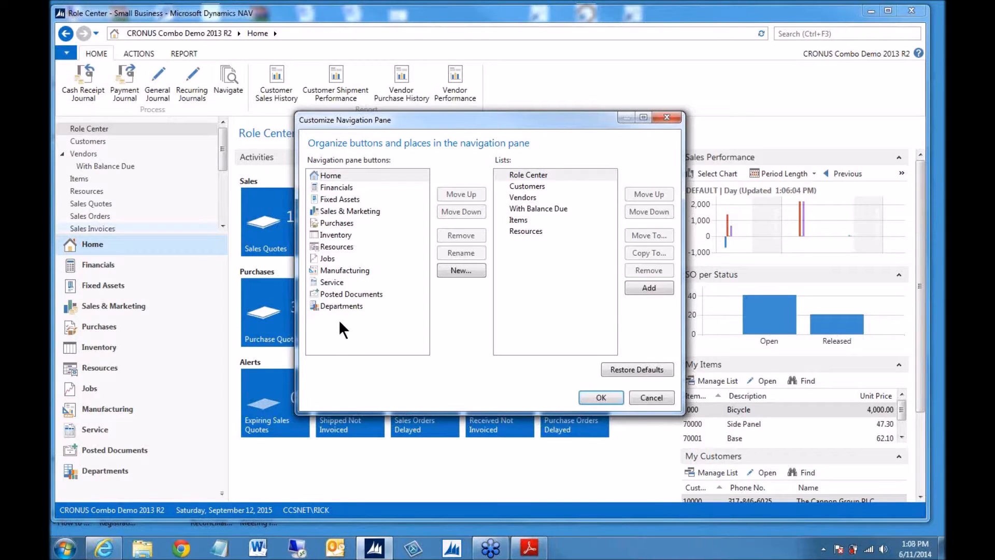
- Review the lists assigned to the Resources, Financials and Home navigation pane buttons
{"action": "left_click", "coordinate": [333, 248]}
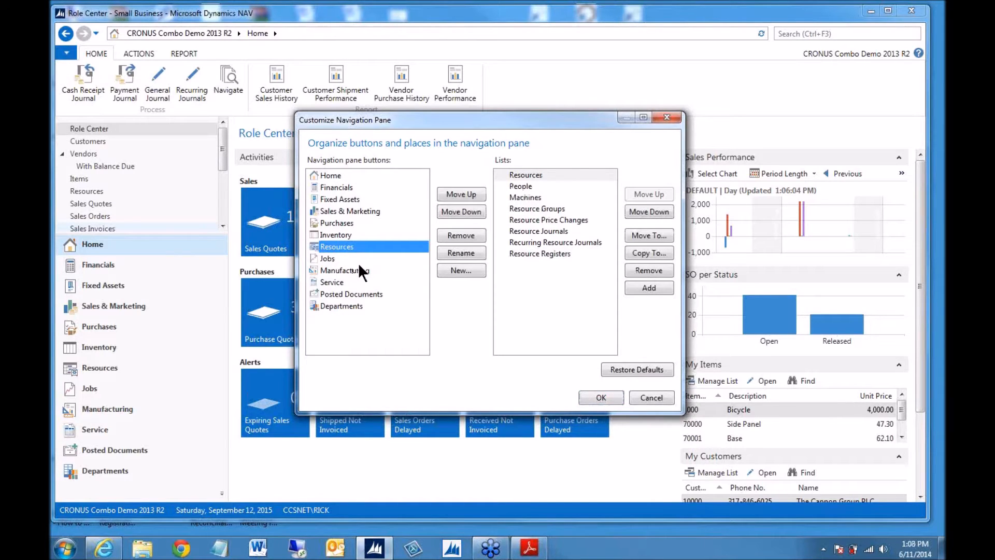
{"action": "left_click", "coordinate": [339, 188]}
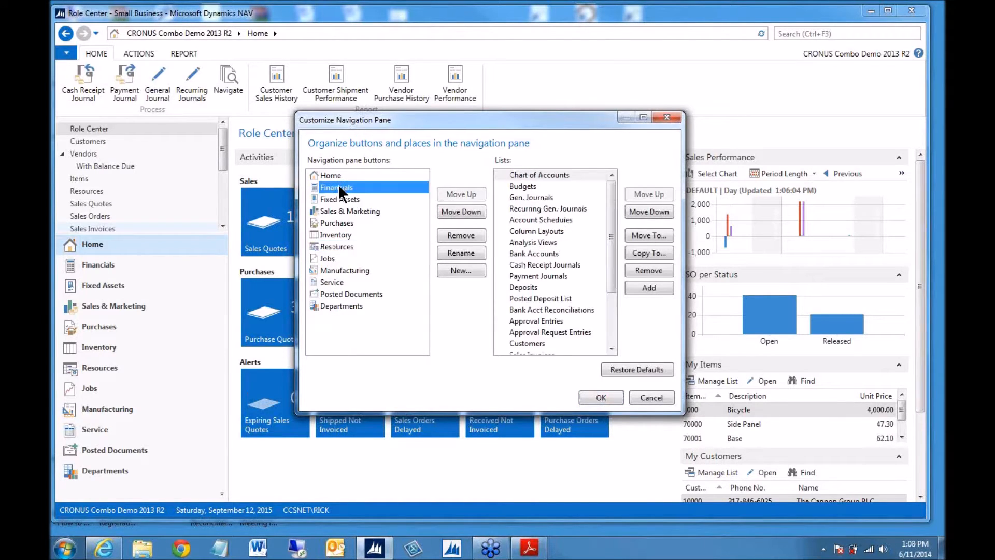
{"action": "left_click", "coordinate": [334, 177]}
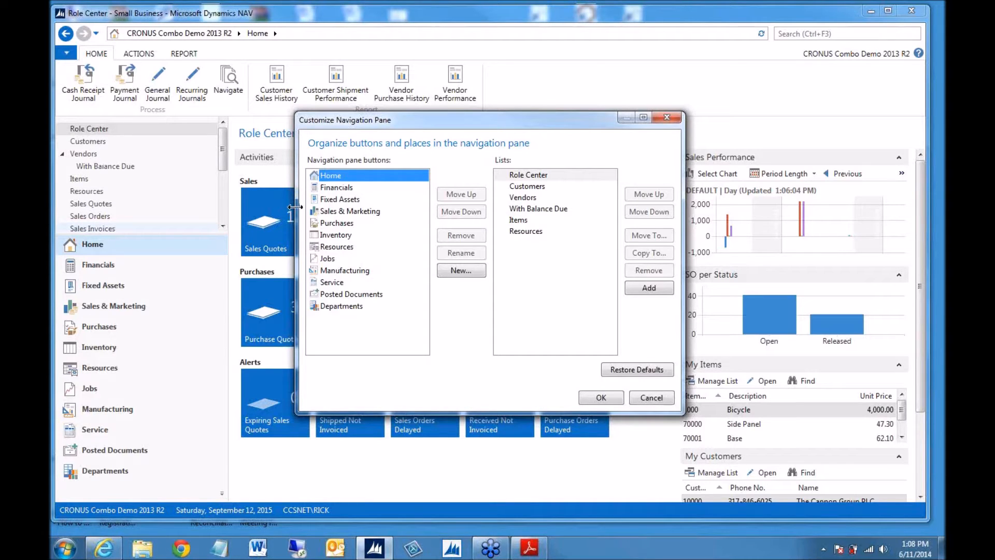
{"action": "left_click", "coordinate": [338, 186]}
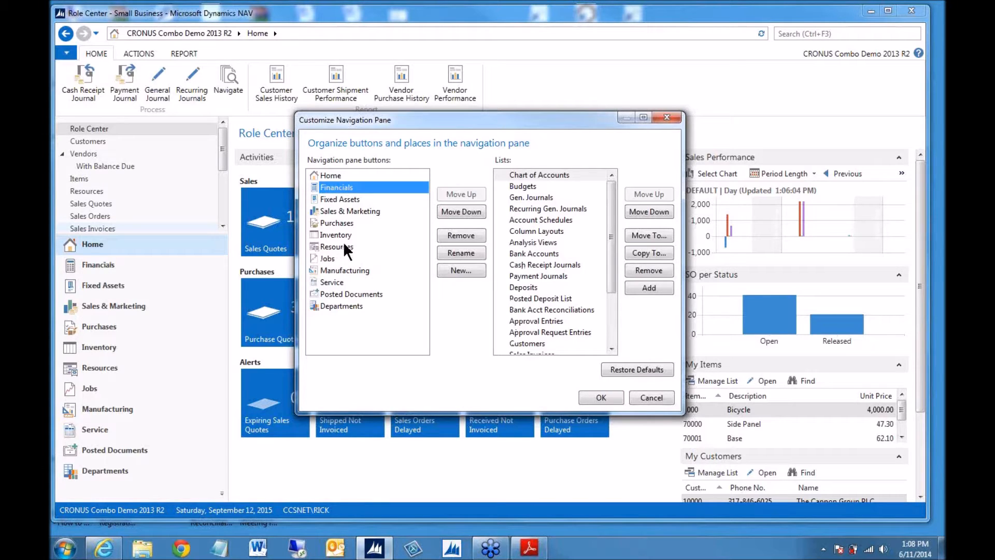
- Remove the Service button from the navigation pane buttons
{"action": "left_click", "coordinate": [334, 283]}
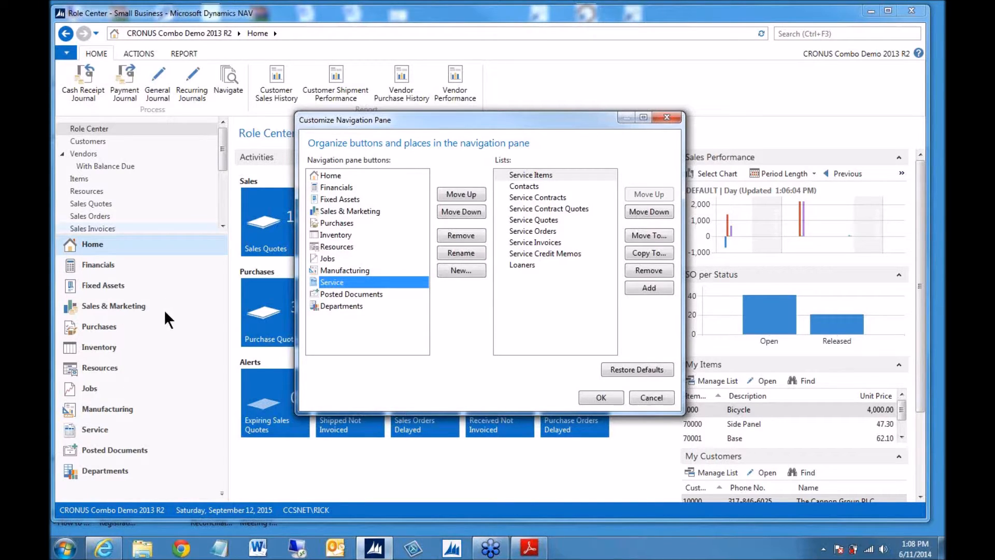
{"action": "left_click", "coordinate": [461, 235]}
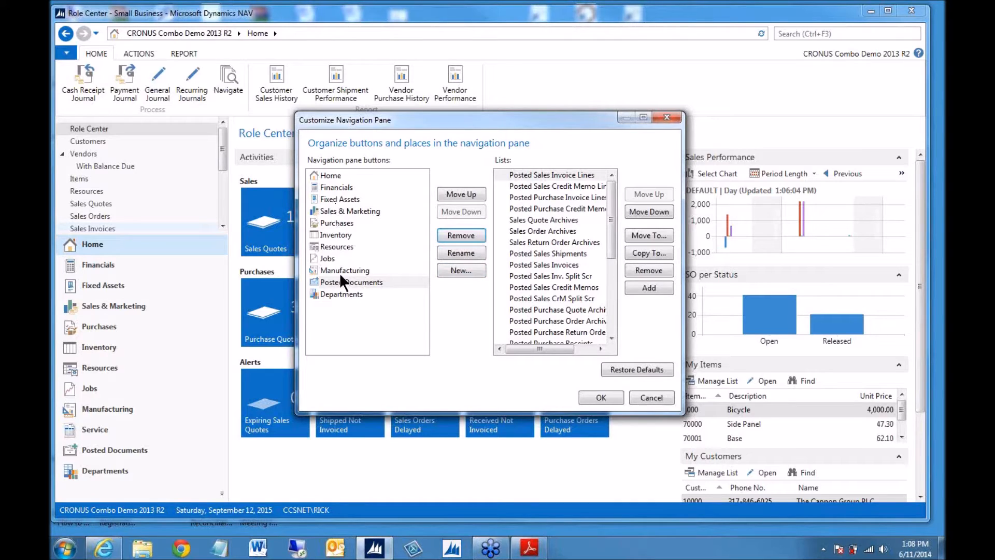
- Add the Contacts list from Sales & Marketing > Marketing to the Home button's lists
{"action": "left_click", "coordinate": [334, 175]}
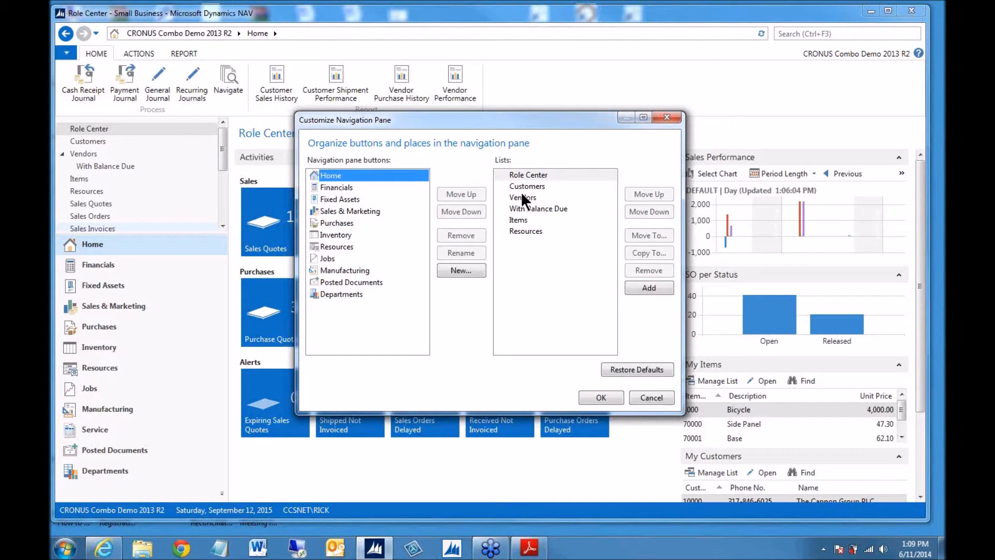
{"action": "left_click", "coordinate": [641, 286]}
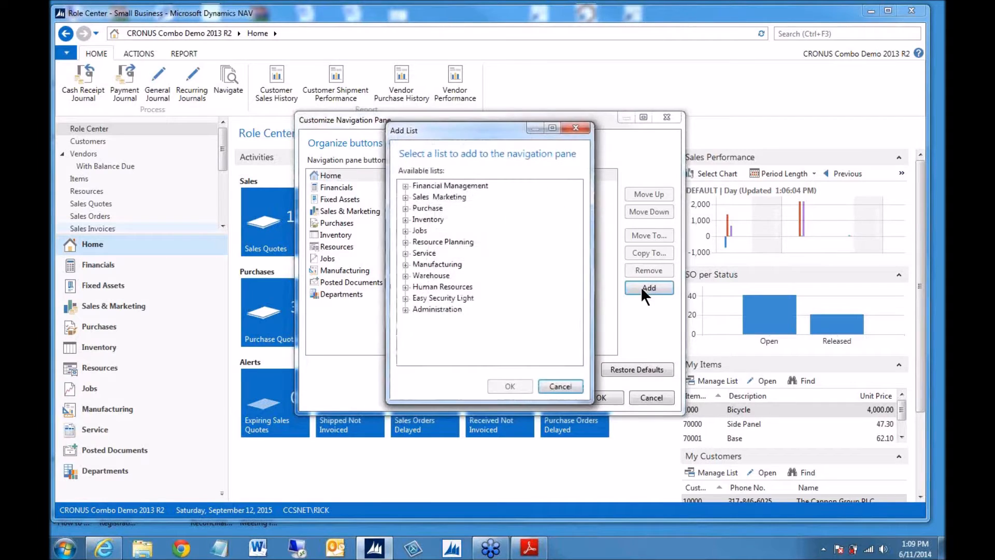
{"action": "left_click", "coordinate": [405, 198]}
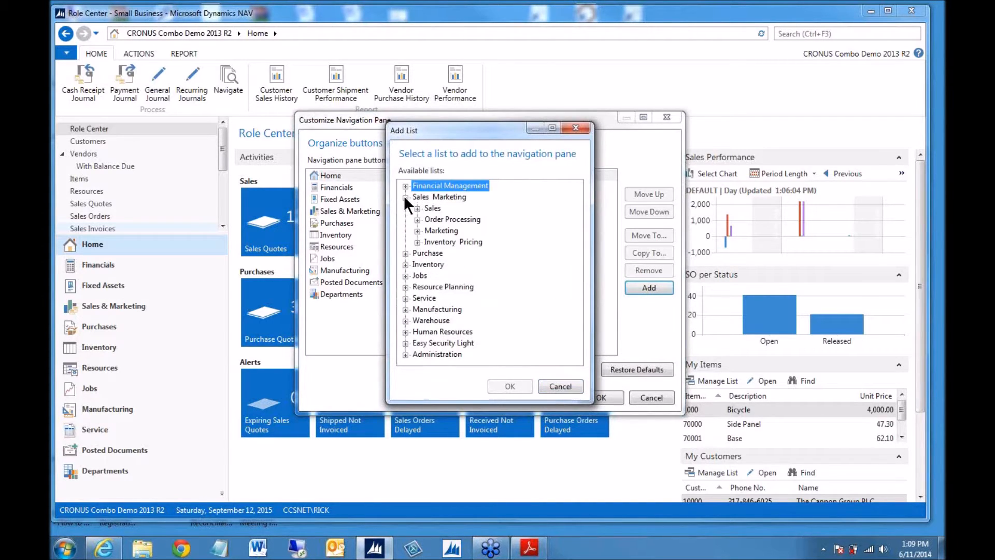
{"action": "left_click", "coordinate": [417, 232]}
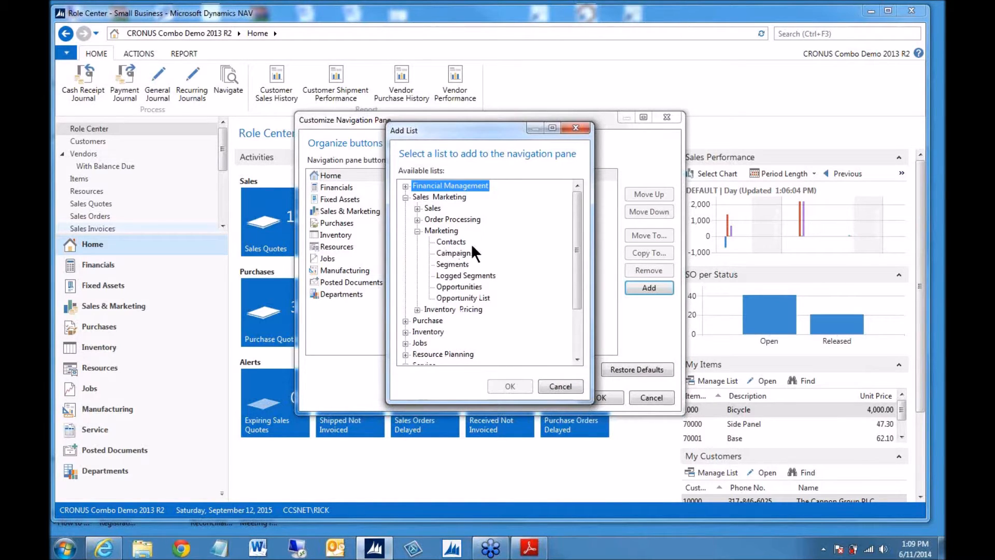
{"action": "left_click", "coordinate": [448, 243]}
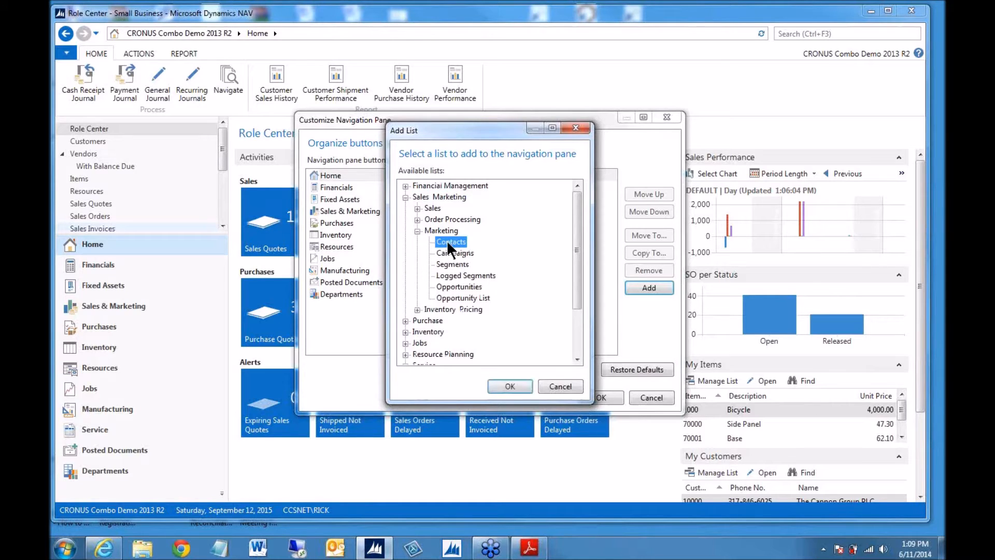
{"action": "left_click", "coordinate": [504, 386]}
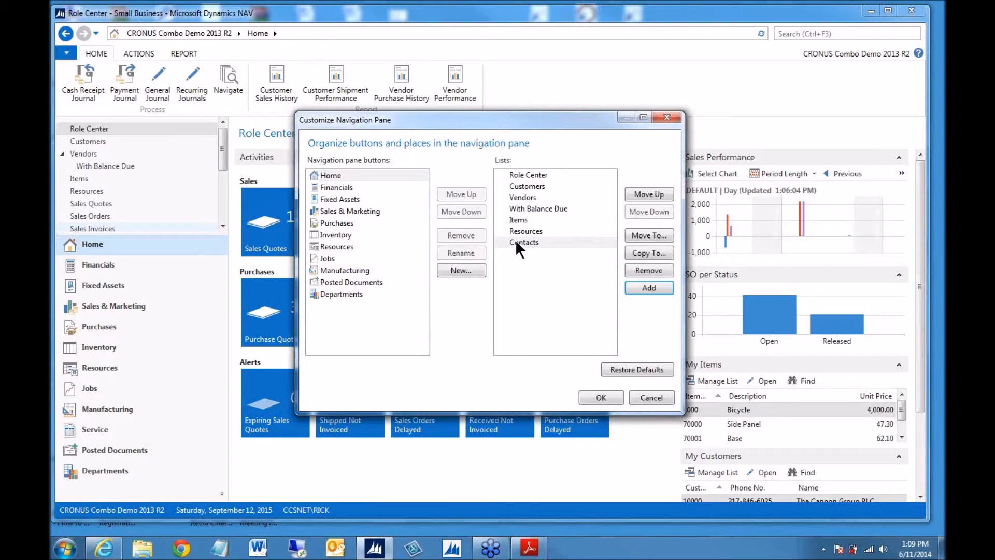
- Move the Contacts list up to directly below Role Center, then save the navigation pane changes and restart the application
{"action": "left_click", "coordinate": [645, 195]}
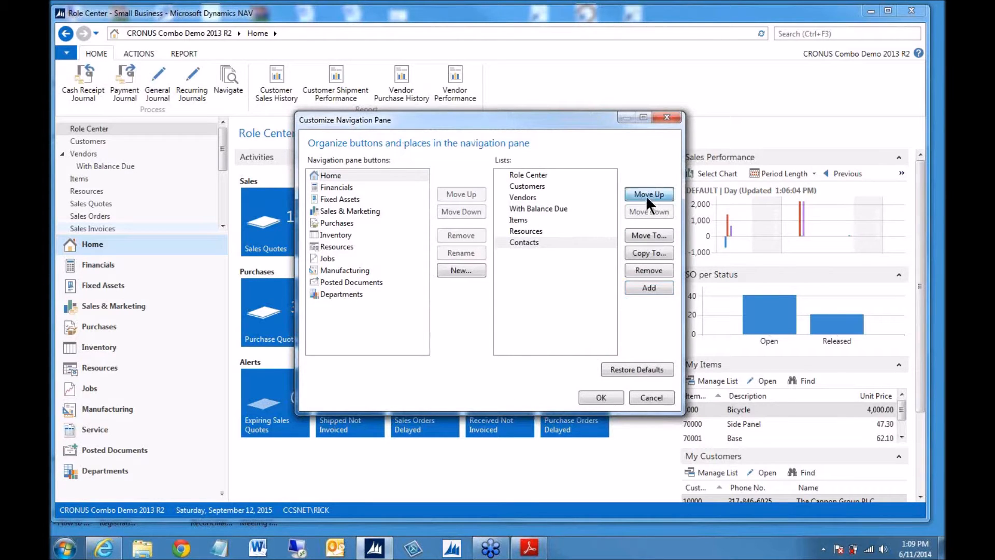
{"action": "left_click", "coordinate": [645, 195]}
{"action": "left_click", "coordinate": [646, 195]}
{"action": "left_click", "coordinate": [645, 195]}
{"action": "left_click", "coordinate": [646, 194]}
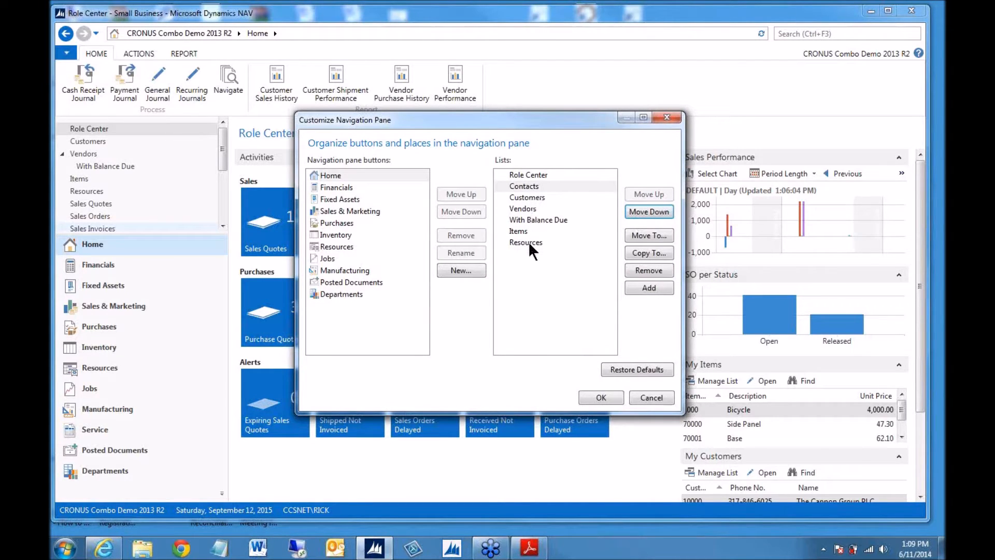
{"action": "left_click", "coordinate": [601, 396]}
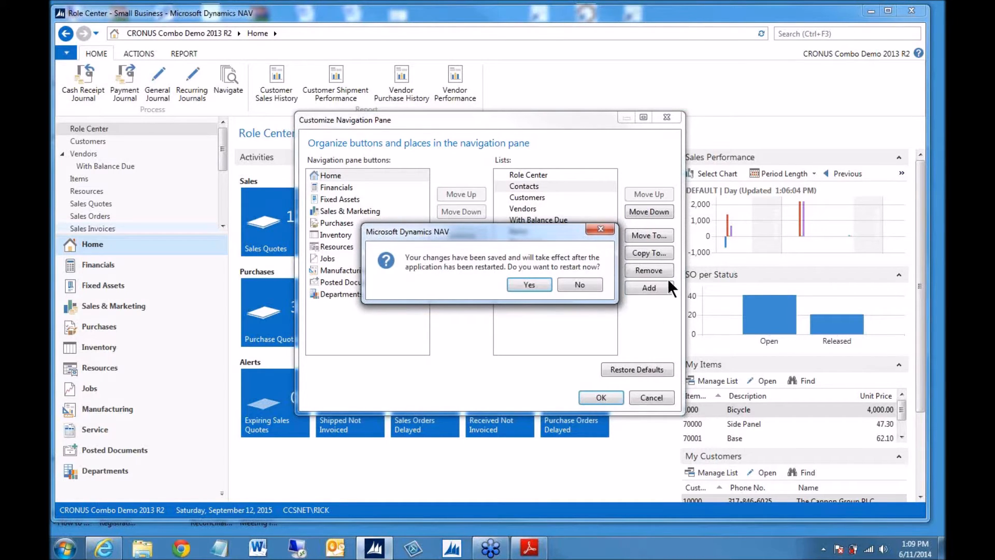
{"action": "left_click", "coordinate": [527, 285]}
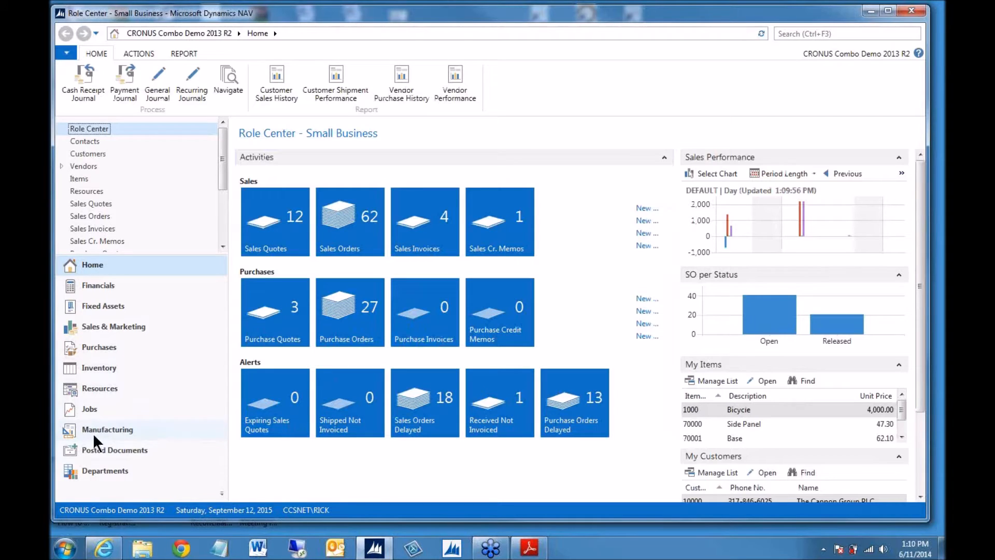
- Open the Contacts list from the Home places, look through its records, and return to the Role Center
{"action": "left_click", "coordinate": [84, 142]}
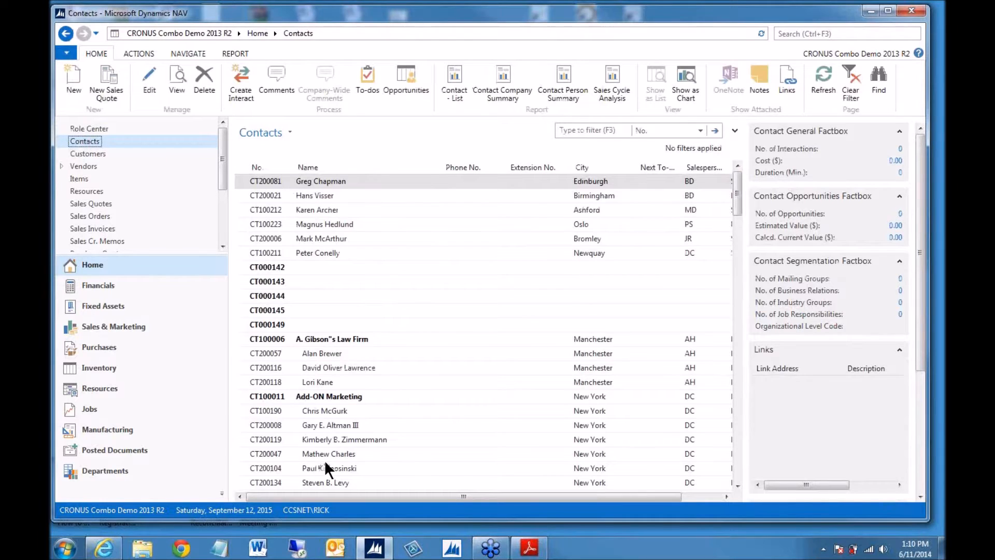
{"action": "scroll", "coordinate": [327, 456], "scroll_direction": "down", "scroll_amount": 3}
{"action": "left_click", "coordinate": [327, 315]}
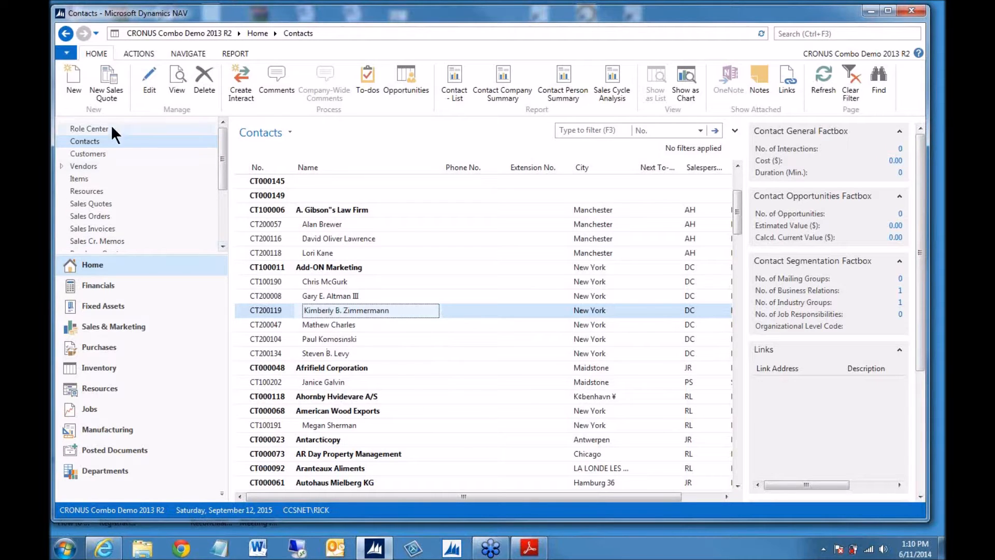
{"action": "left_click", "coordinate": [95, 127]}
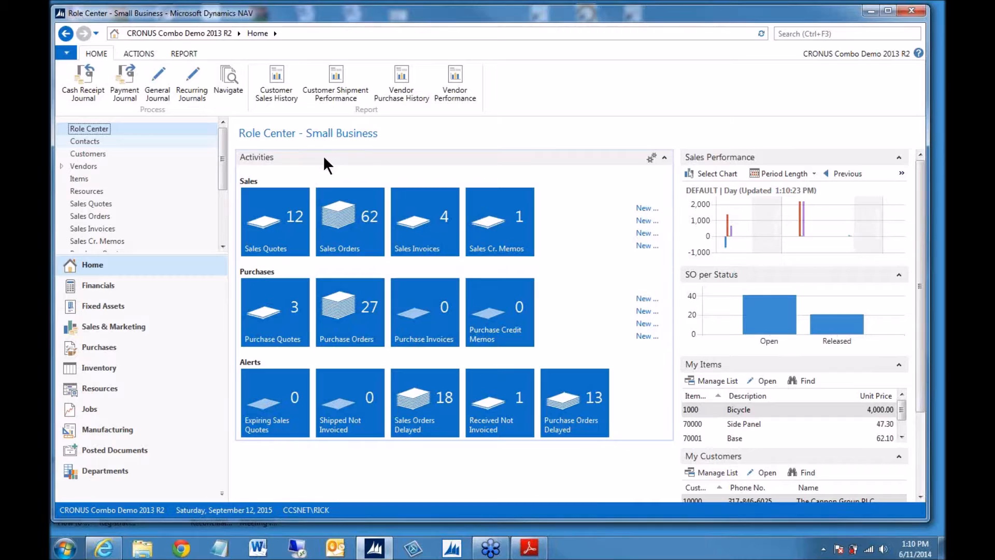
- Switch to the study guide PDF in Adobe Reader, review the Personalize a List Page topics, and minimize the guide
{"action": "left_click", "coordinate": [539, 553]}
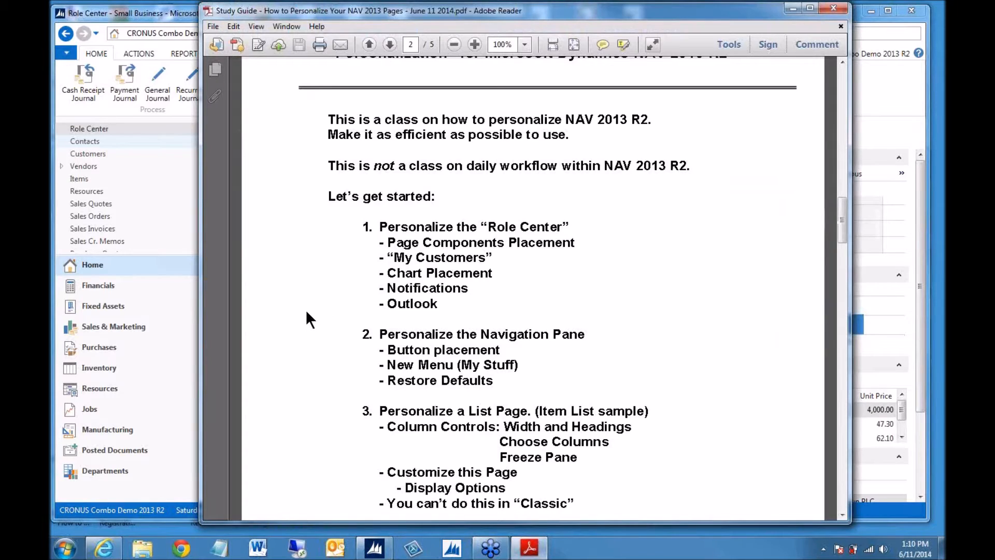
{"action": "scroll", "coordinate": [299, 324], "scroll_direction": "down", "scroll_amount": 2}
{"action": "scroll", "coordinate": [298, 322], "scroll_direction": "down", "scroll_amount": 3}
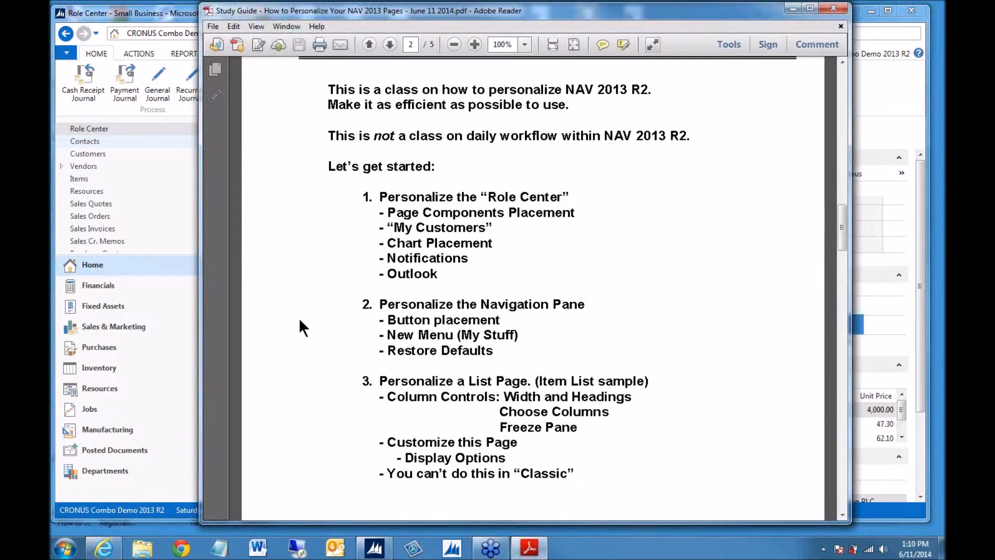
{"action": "scroll", "coordinate": [302, 303], "scroll_direction": "down", "scroll_amount": 1}
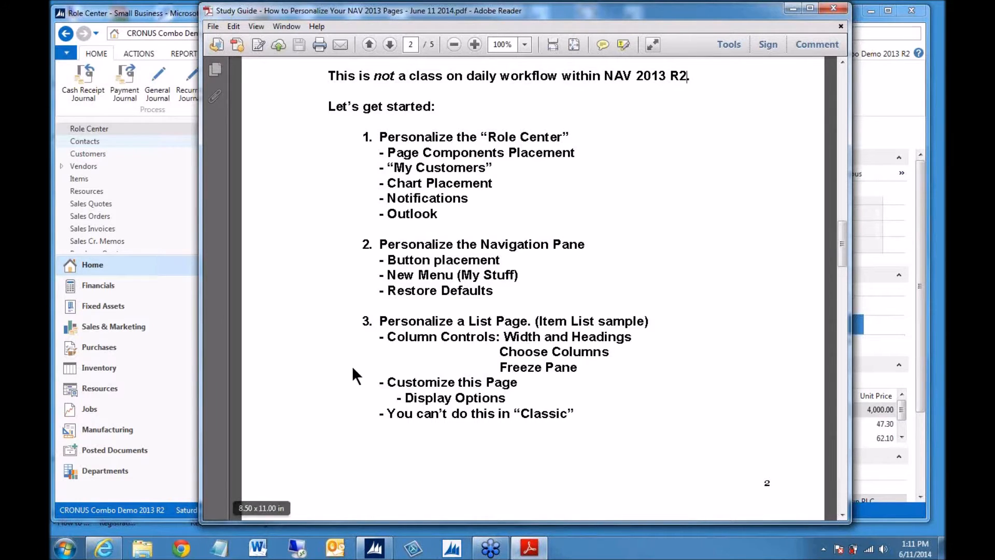
{"action": "left_click_drag", "start_coordinate": [381, 321], "coordinate": [516, 318]}
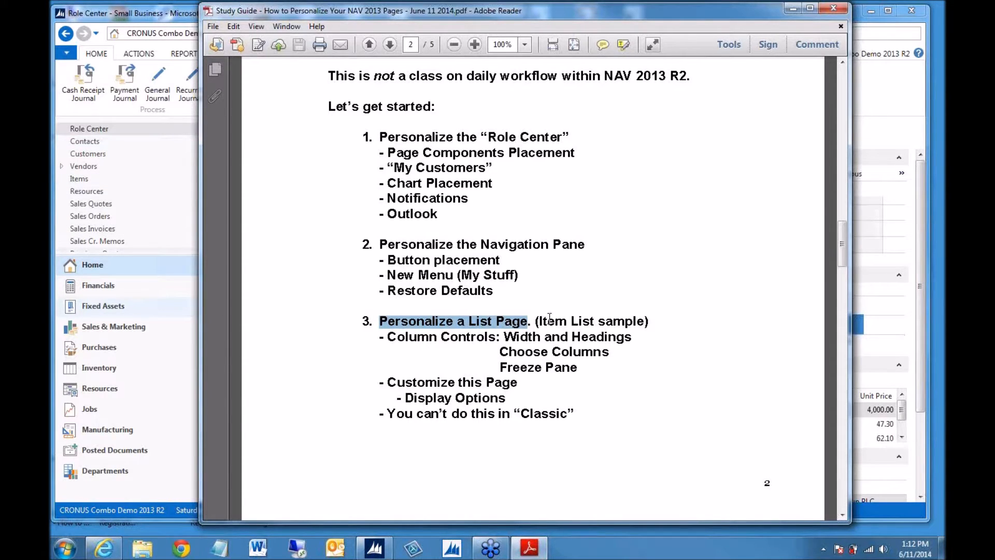
{"action": "left_click", "coordinate": [666, 331]}
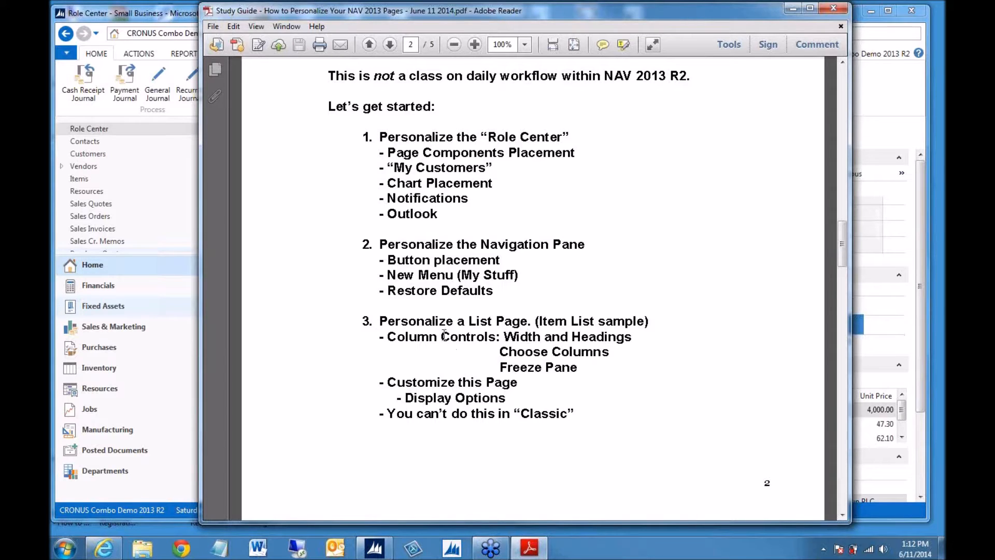
{"action": "left_click", "coordinate": [791, 8]}
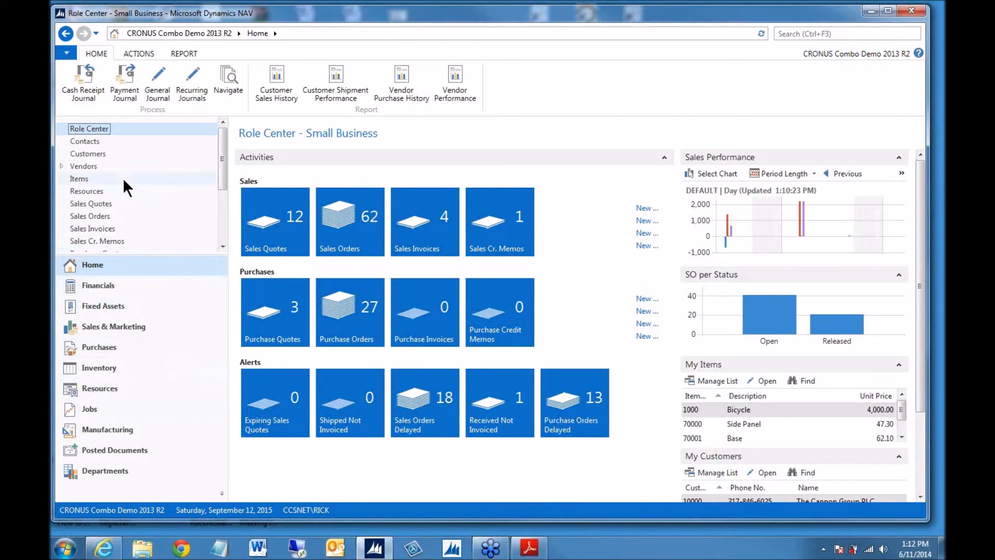
- View the Items, Customers and Vendors lists as examples of list pages
{"action": "left_click", "coordinate": [80, 180]}
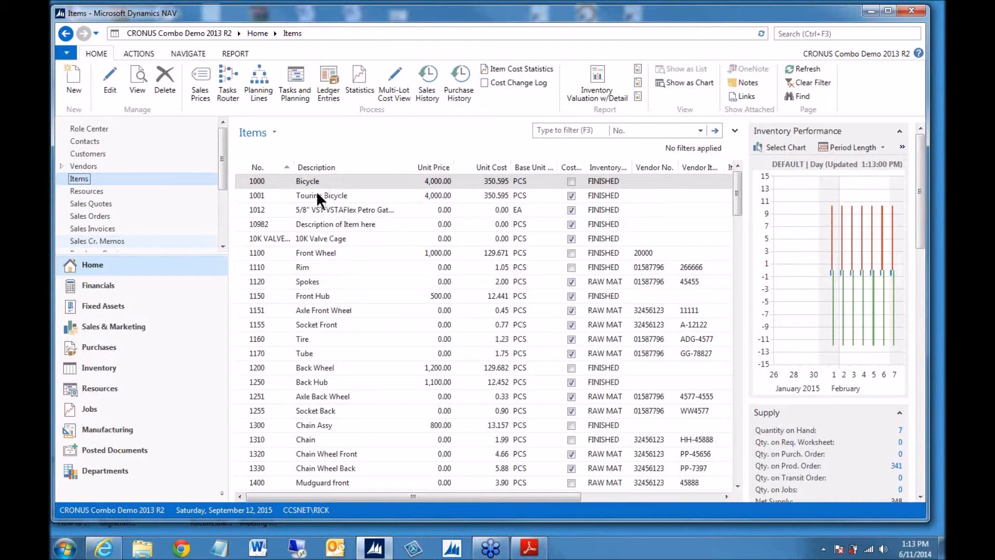
{"action": "left_click", "coordinate": [99, 154]}
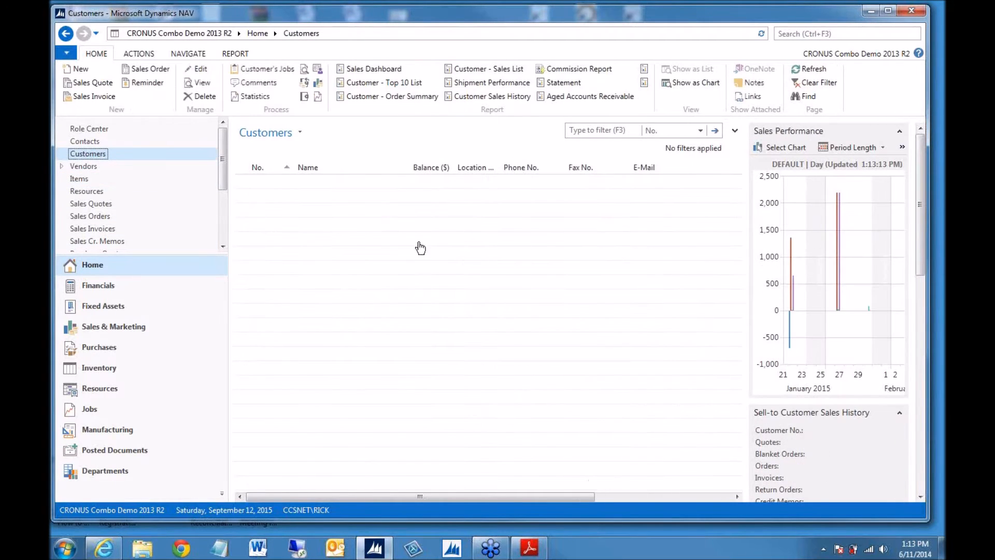
{"action": "left_click", "coordinate": [87, 166]}
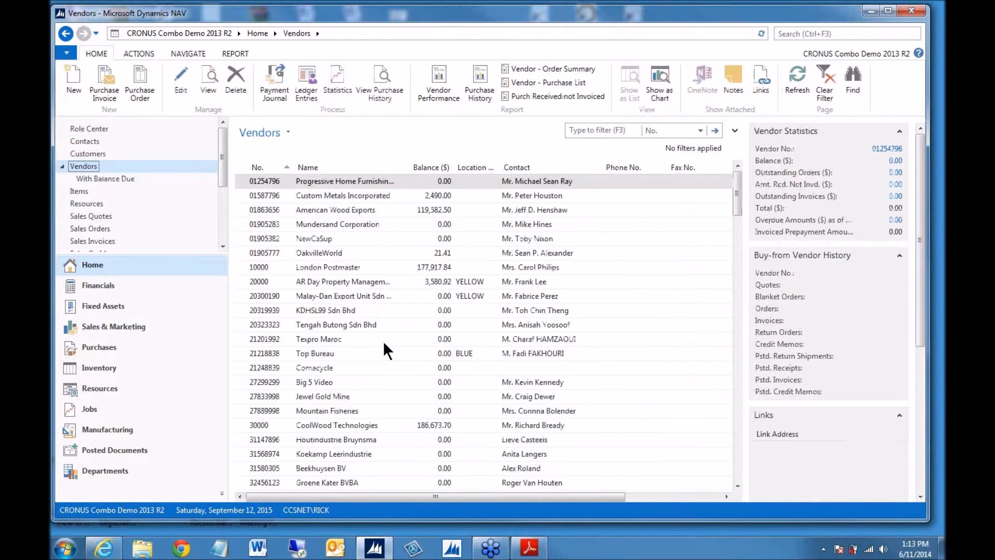
- Open the Items list and set its column header height to 2 lines
{"action": "left_click", "coordinate": [78, 191]}
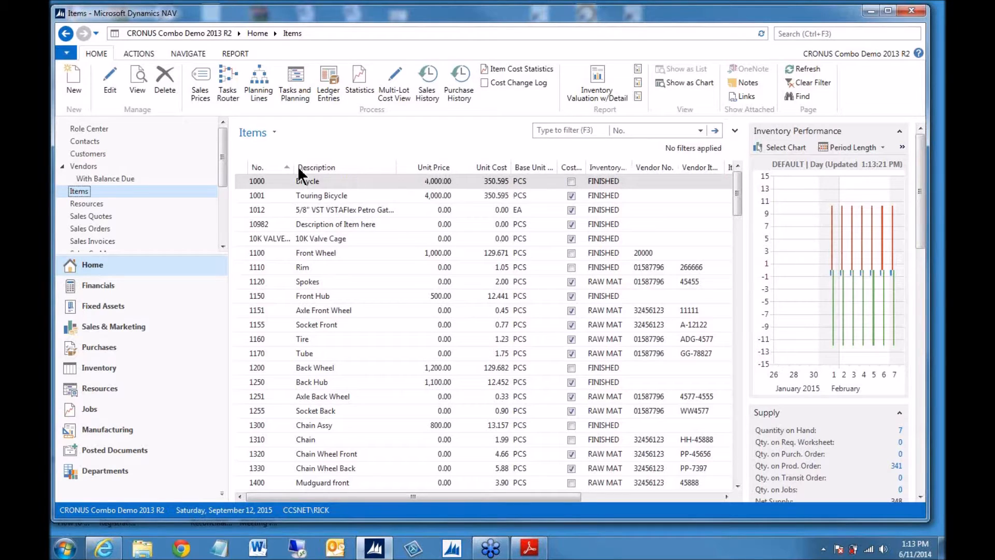
{"action": "left_click", "coordinate": [434, 181]}
{"action": "right_click", "coordinate": [529, 163]}
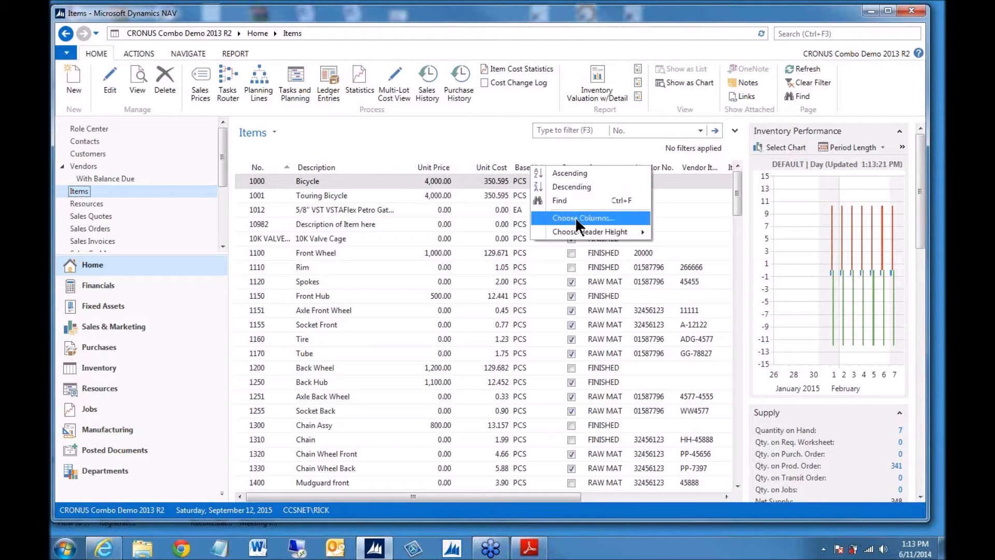
{"action": "mouse_move", "coordinate": [570, 232]}
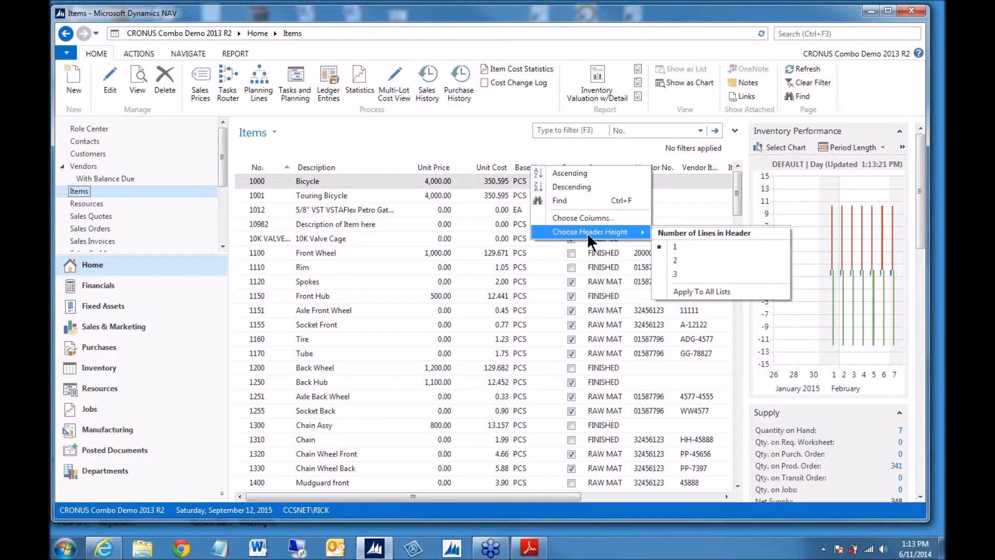
{"action": "left_click", "coordinate": [673, 260]}
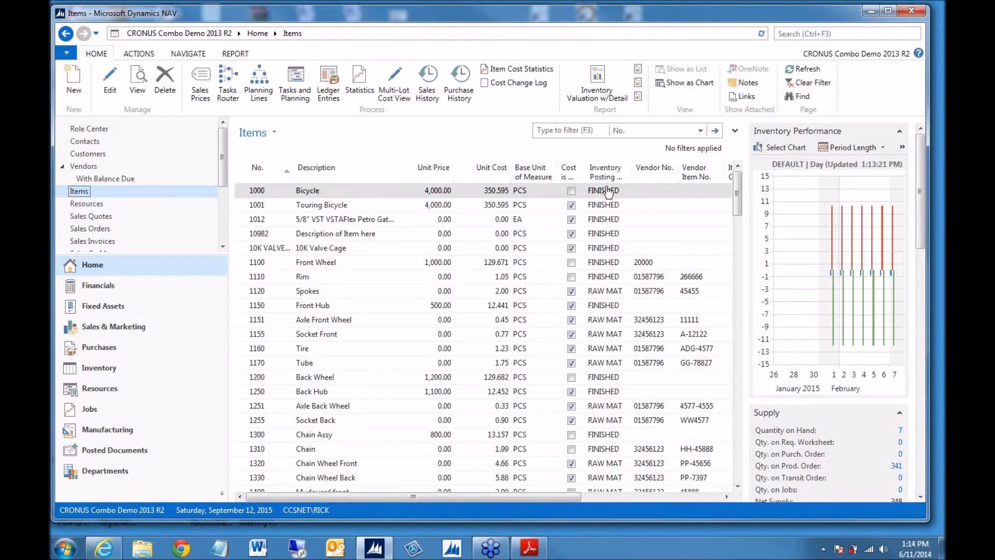
- Apply the 2-line column header height to all lists in the application
{"action": "right_click", "coordinate": [527, 172]}
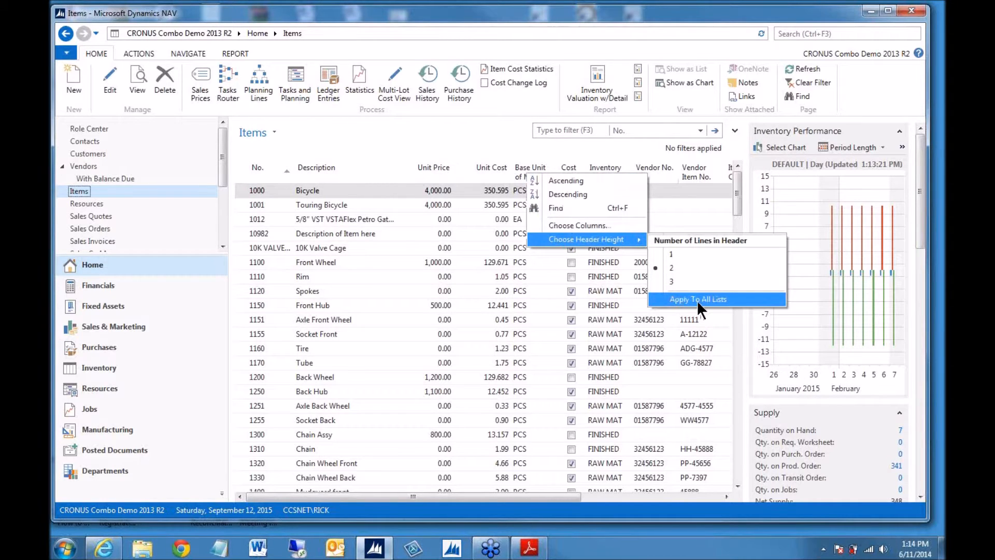
{"action": "left_click", "coordinate": [738, 301]}
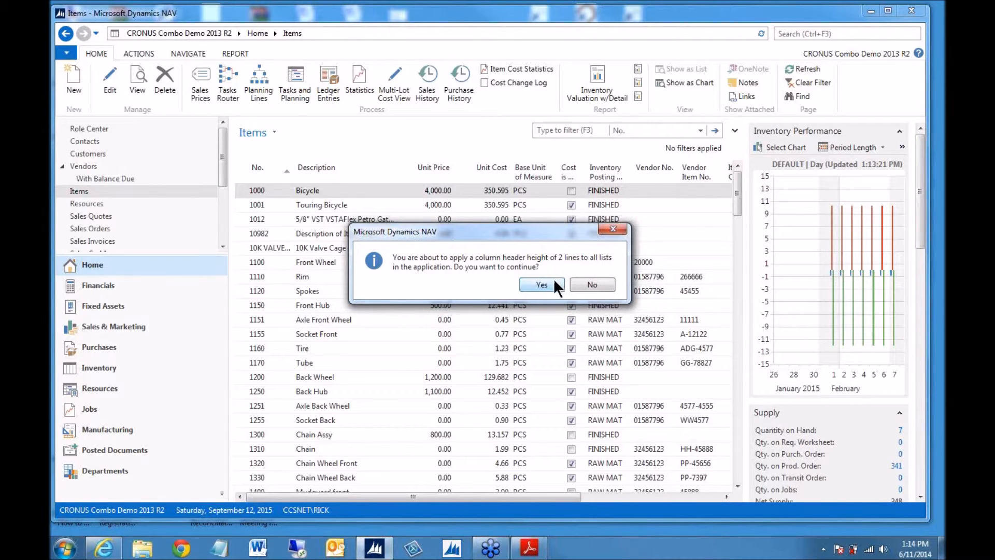
{"action": "left_click", "coordinate": [539, 285]}
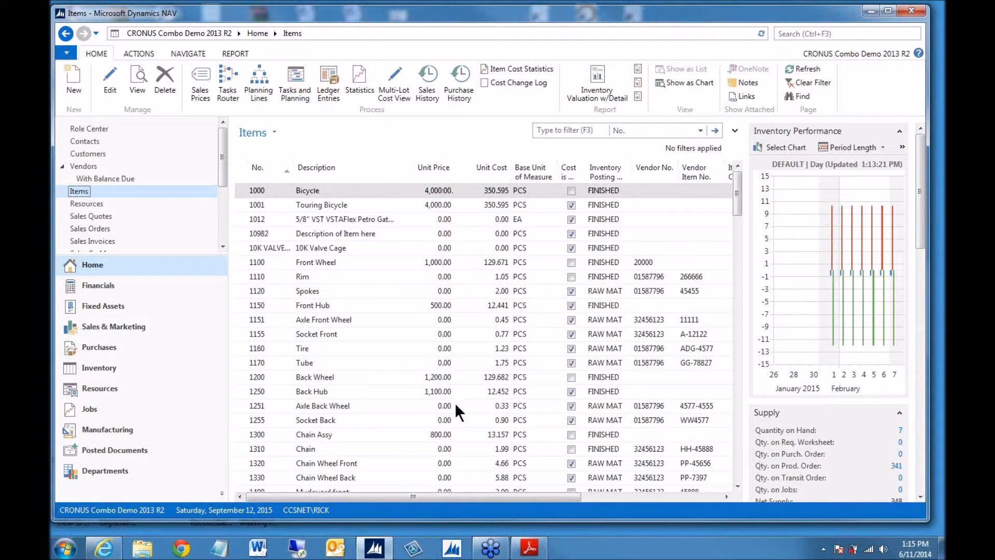
- Check the list page topics in the study guide PDF in Adobe Reader and minimize the guide
{"action": "left_click", "coordinate": [533, 554]}
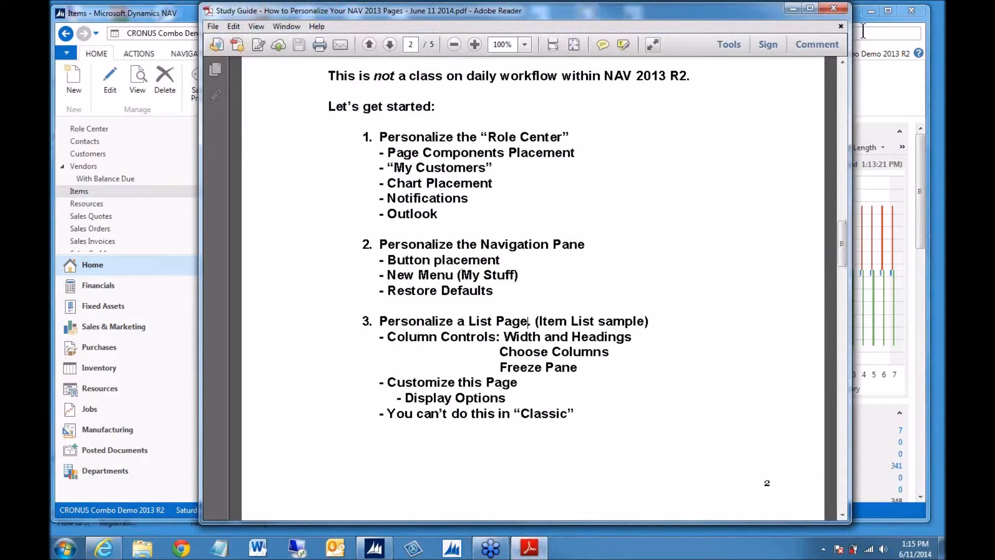
{"action": "left_click", "coordinate": [792, 10]}
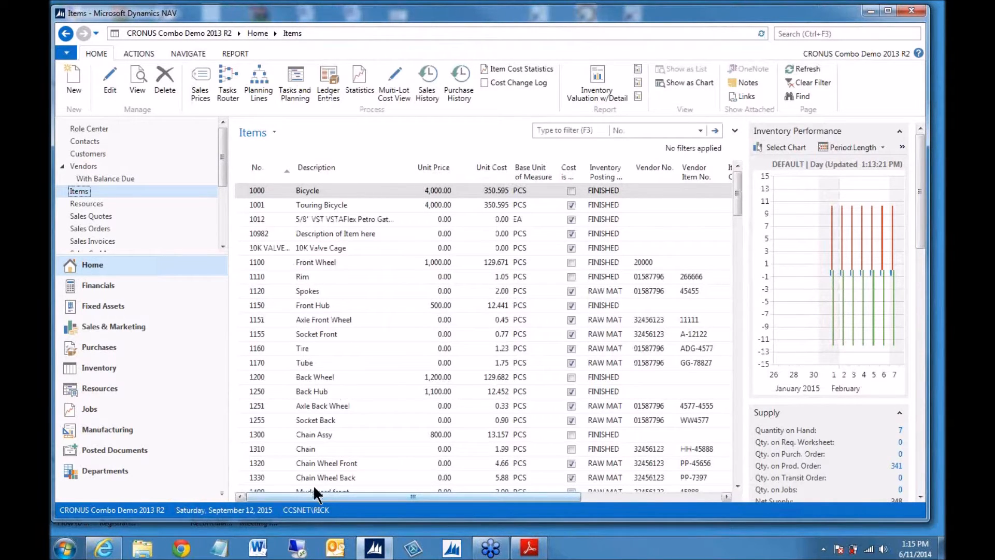
- Examine the rest of the Items list's columns and rows, comparing which identifying columns stay in view
{"action": "mouse_move", "coordinate": [344, 497]}
{"action": "left_mouse_down"}
{"action": "mouse_move", "coordinate": [487, 509]}
{"action": "mouse_move", "coordinate": [340, 503]}
{"action": "left_mouse_up"}
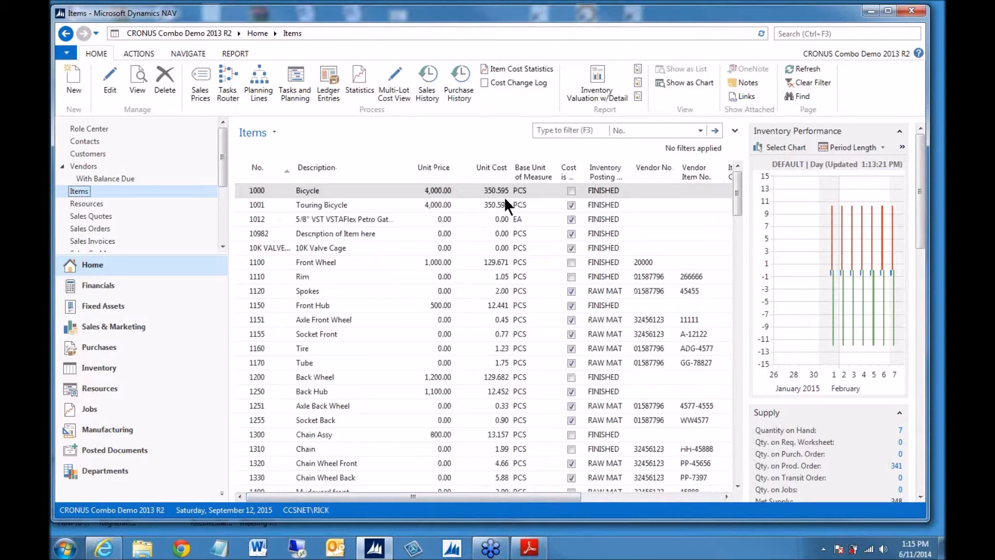
{"action": "left_click_drag", "start_coordinate": [420, 495], "coordinate": [544, 504]}
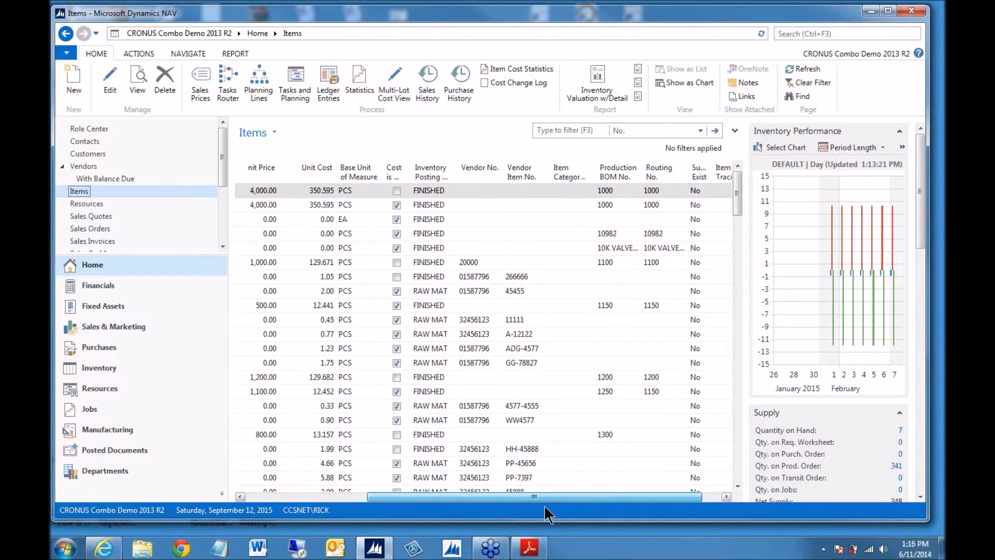
{"action": "left_click", "coordinate": [510, 418]}
{"action": "left_click", "coordinate": [511, 467]}
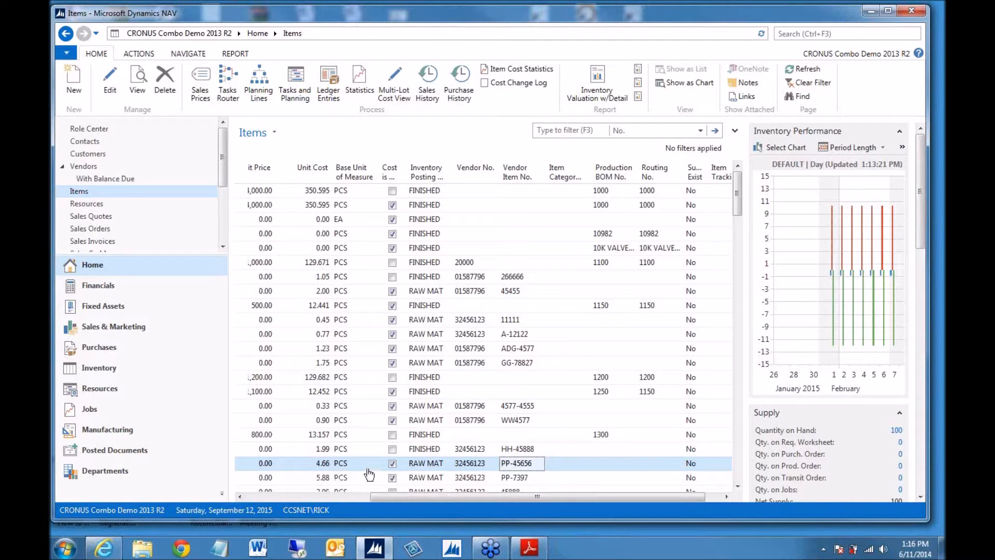
{"action": "left_click_drag", "start_coordinate": [492, 499], "coordinate": [486, 497]}
{"action": "left_click", "coordinate": [486, 348]}
{"action": "scroll", "coordinate": [484, 348], "scroll_direction": "down", "scroll_amount": 7}
{"action": "scroll", "coordinate": [472, 409], "scroll_direction": "up", "scroll_amount": 1}
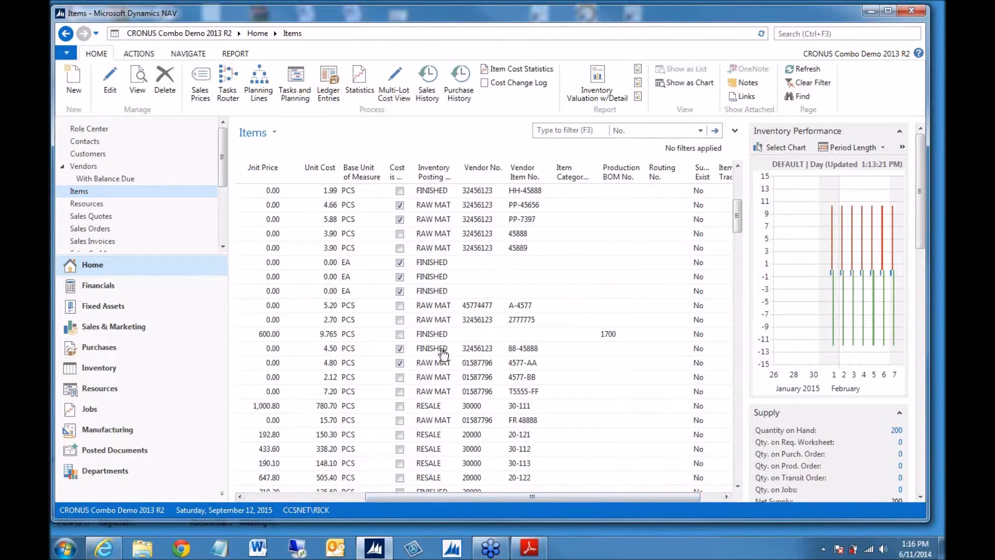
{"action": "left_click_drag", "start_coordinate": [462, 495], "coordinate": [296, 500]}
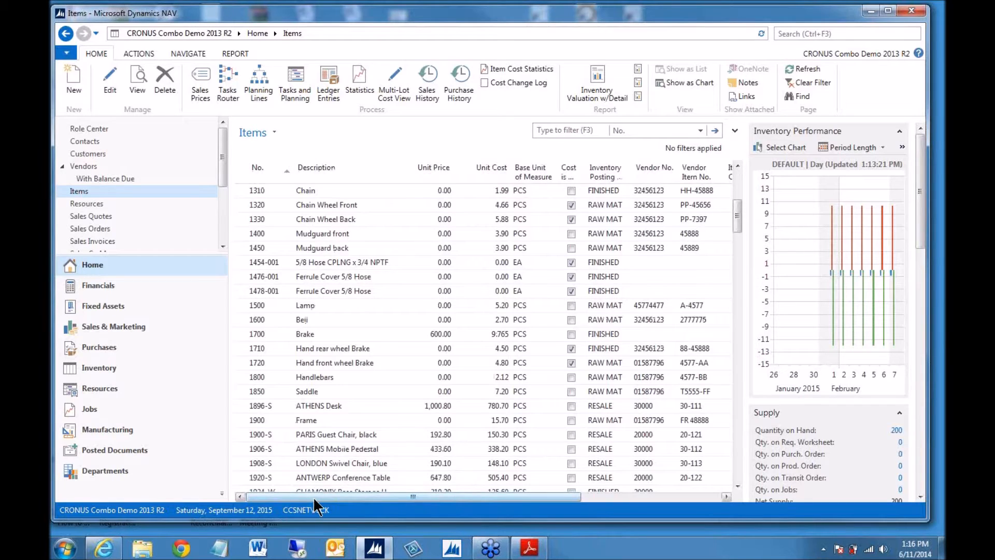
{"action": "left_click_drag", "start_coordinate": [313, 496], "coordinate": [290, 497]}
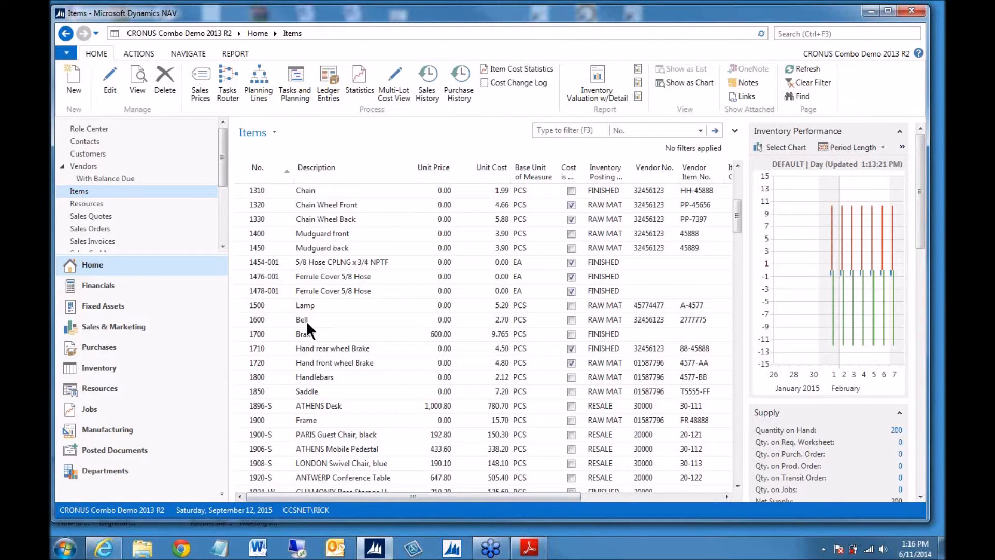
- Add a freeze pane after the Description column in the Items list and check how the remaining columns scroll
{"action": "right_click", "coordinate": [318, 174]}
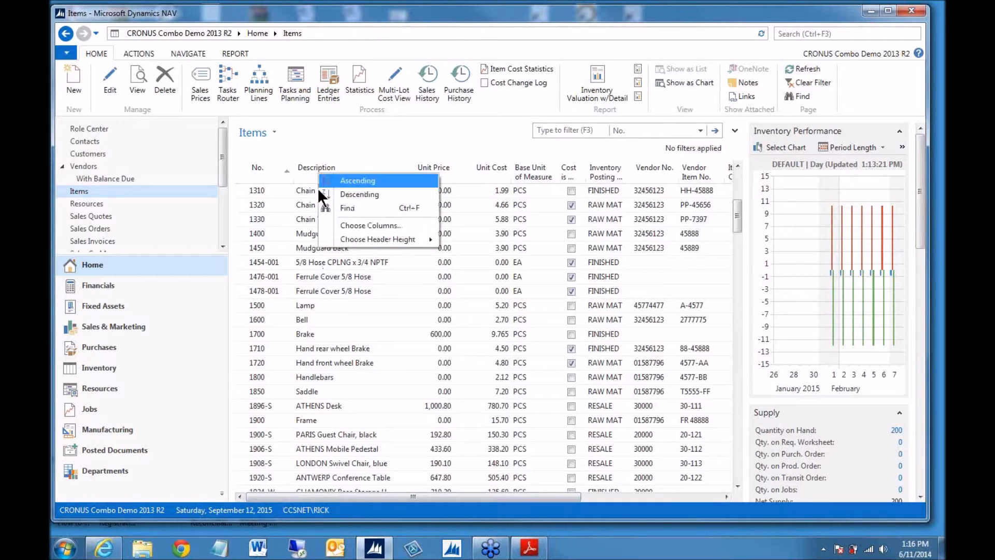
{"action": "left_click", "coordinate": [359, 225]}
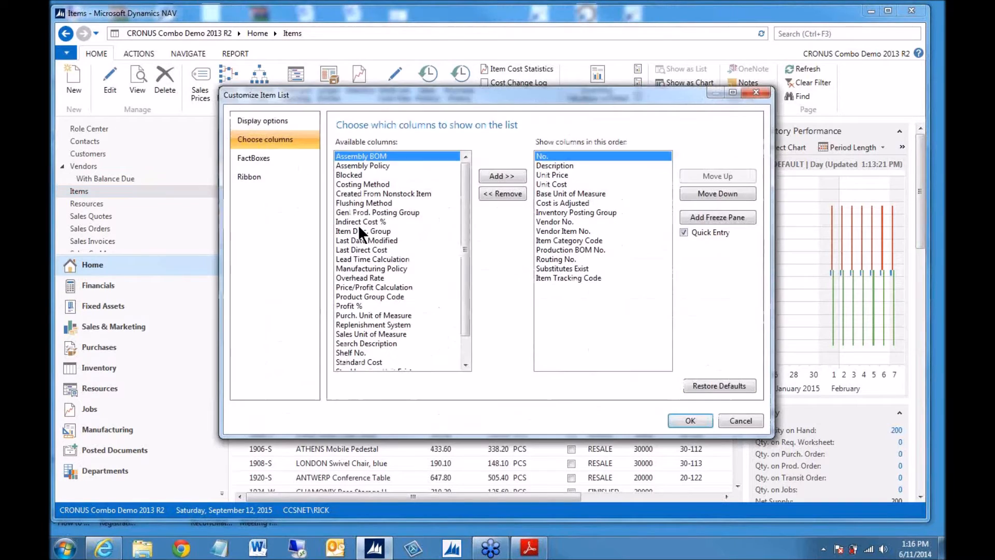
{"action": "left_click", "coordinate": [565, 166]}
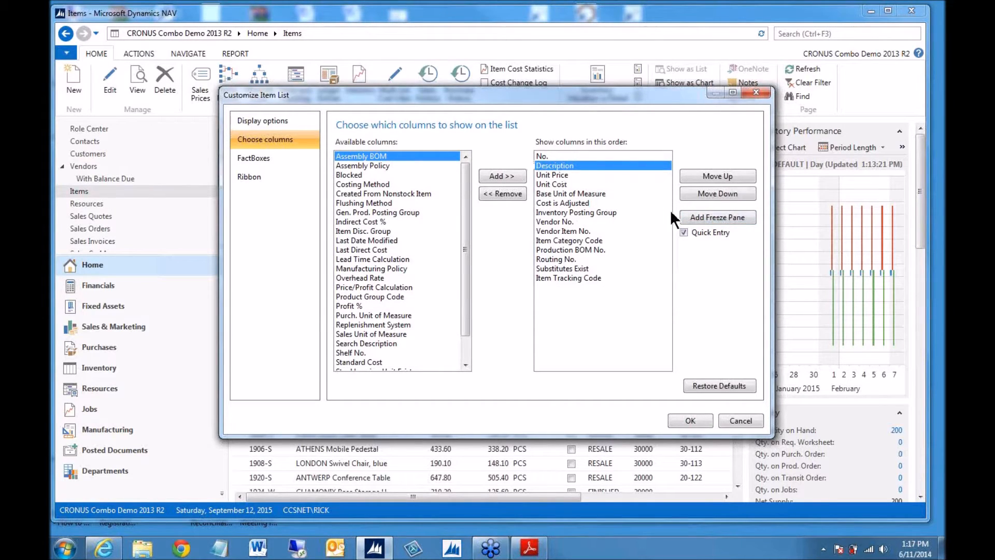
{"action": "left_click", "coordinate": [731, 217]}
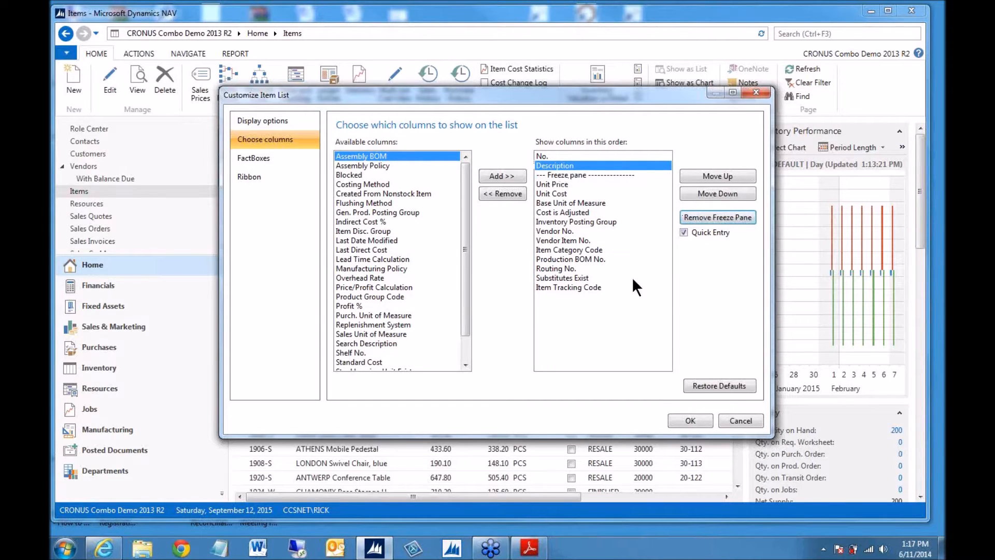
{"action": "left_click", "coordinate": [690, 421]}
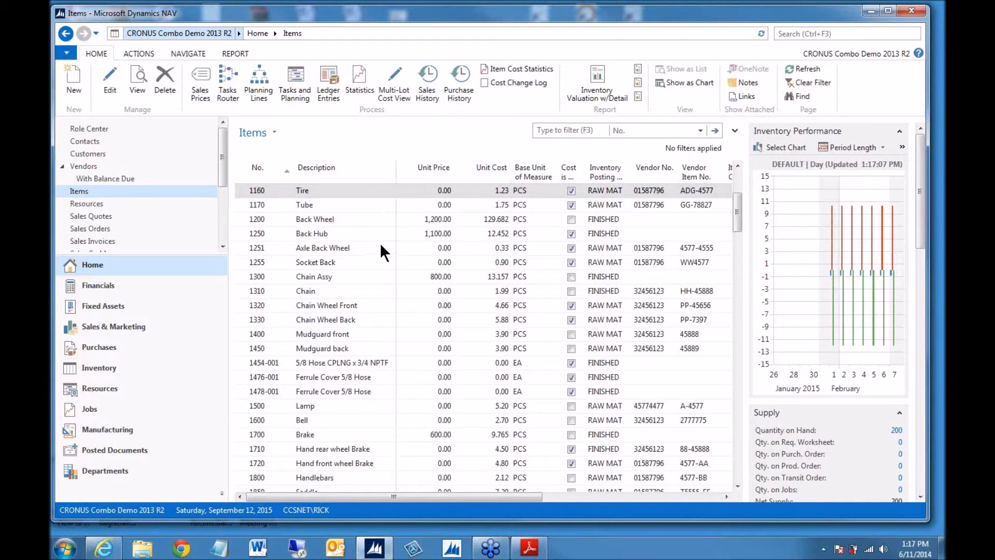
{"action": "left_click_drag", "start_coordinate": [316, 494], "coordinate": [430, 505]}
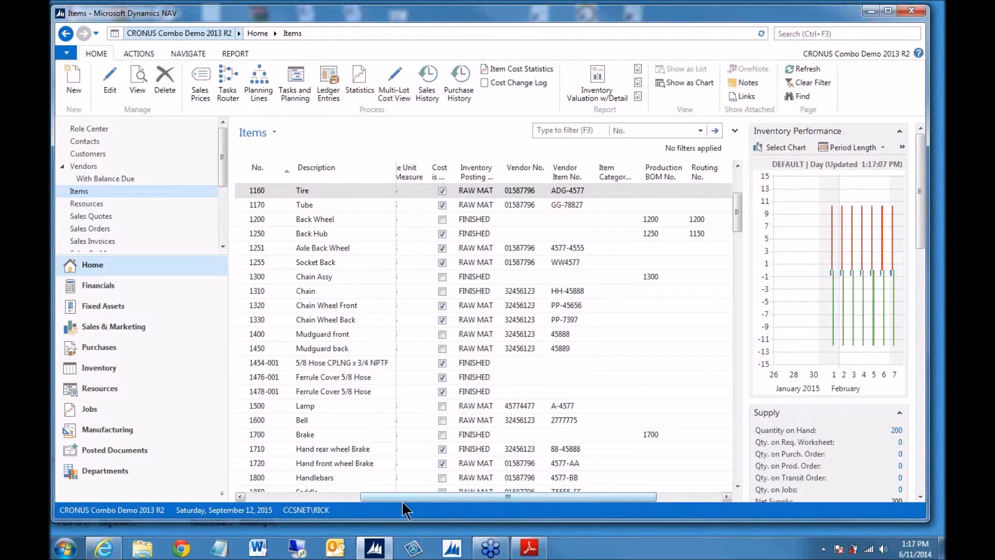
{"action": "left_click_drag", "start_coordinate": [428, 496], "coordinate": [256, 495]}
- Remove the Inventory Posting Group column from the columns shown on the Items list
{"action": "right_click", "coordinate": [350, 170]}
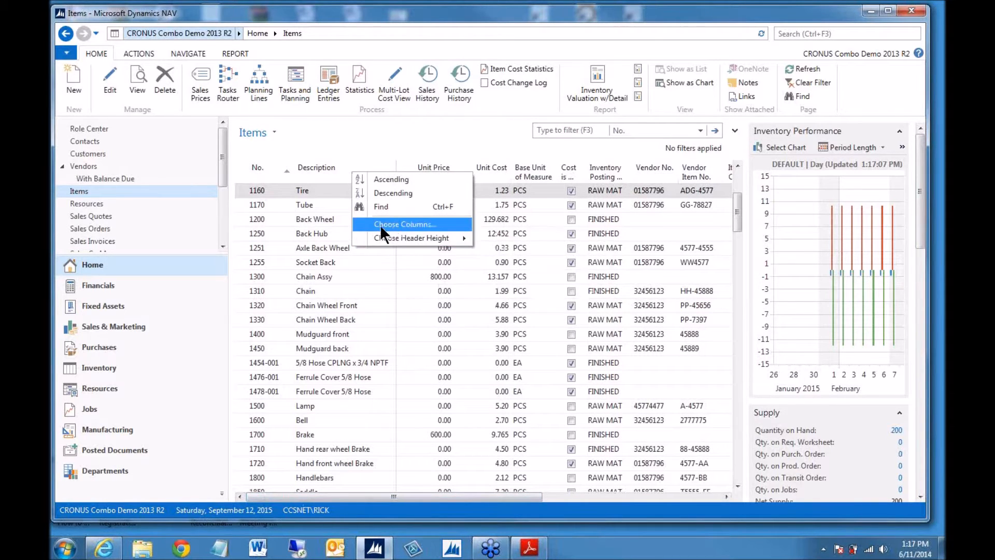
{"action": "left_click", "coordinate": [403, 224]}
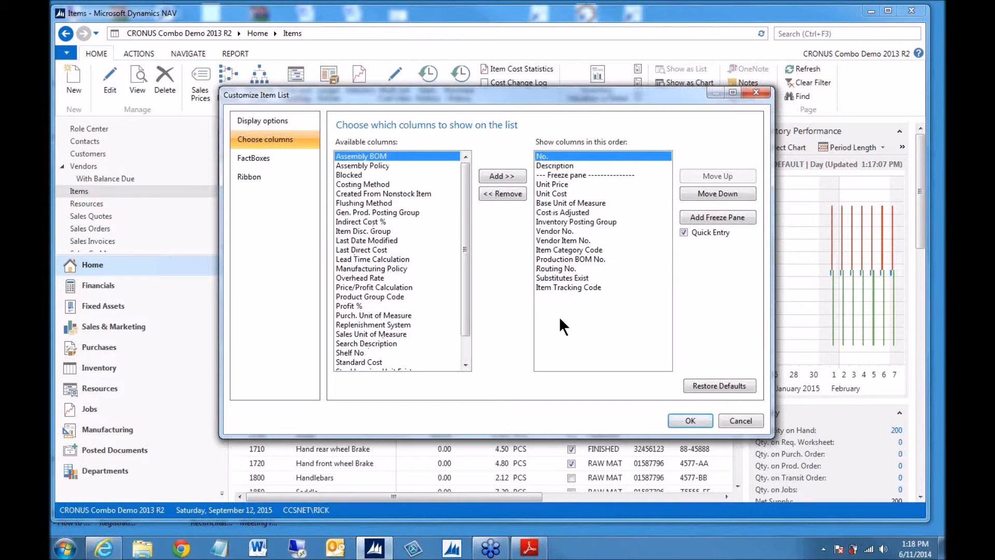
{"action": "left_click_drag", "start_coordinate": [465, 243], "coordinate": [466, 206]}
{"action": "left_click", "coordinate": [556, 222]}
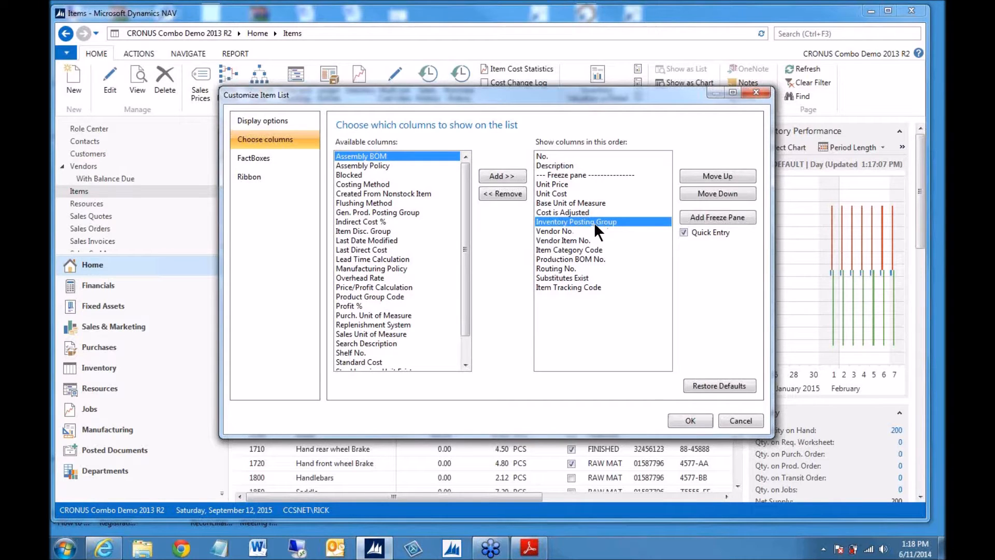
{"action": "left_click", "coordinate": [504, 194]}
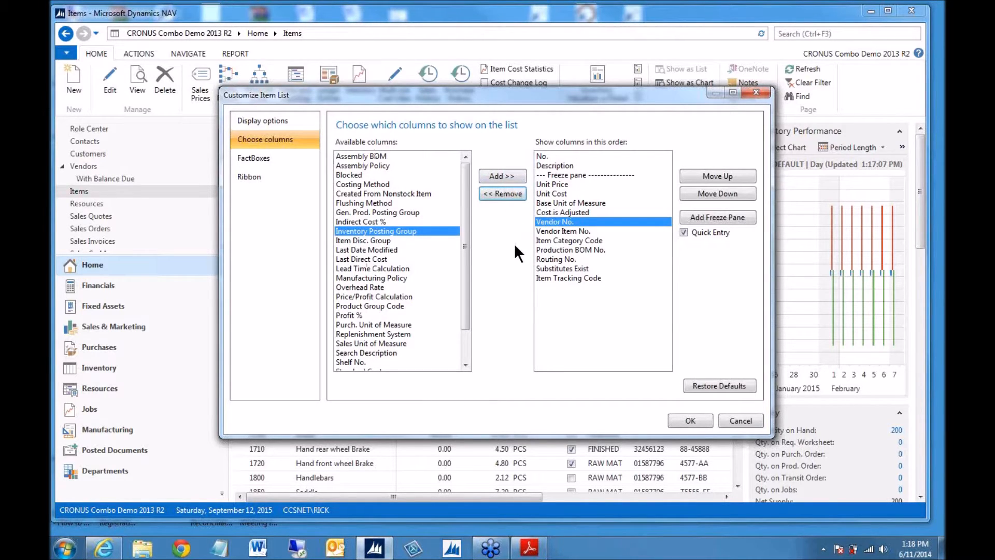
- Move the Production BOM No. column up to directly after Base Unit of Measure
{"action": "left_click", "coordinate": [557, 251]}
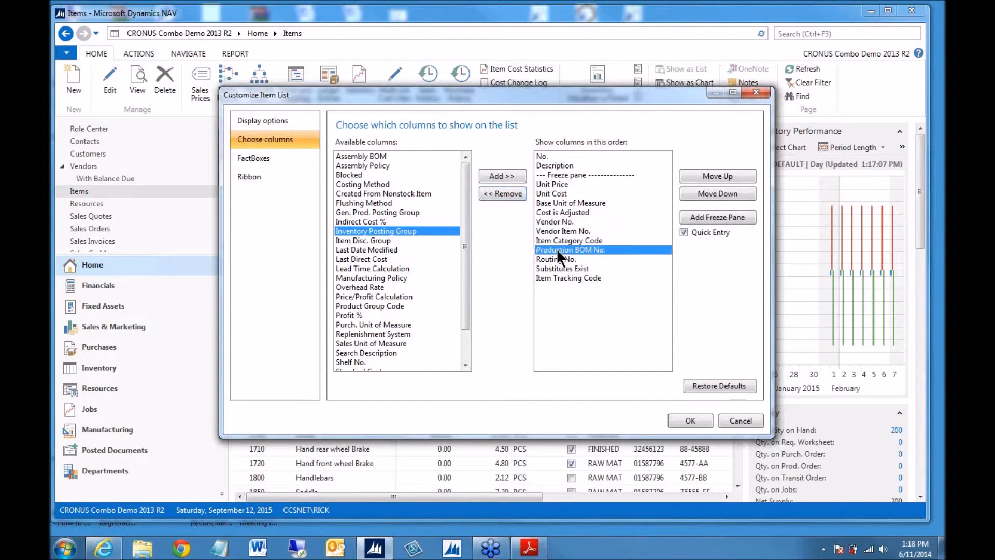
{"action": "left_click", "coordinate": [704, 175]}
{"action": "left_click", "coordinate": [704, 175]}
{"action": "left_click", "coordinate": [704, 176]}
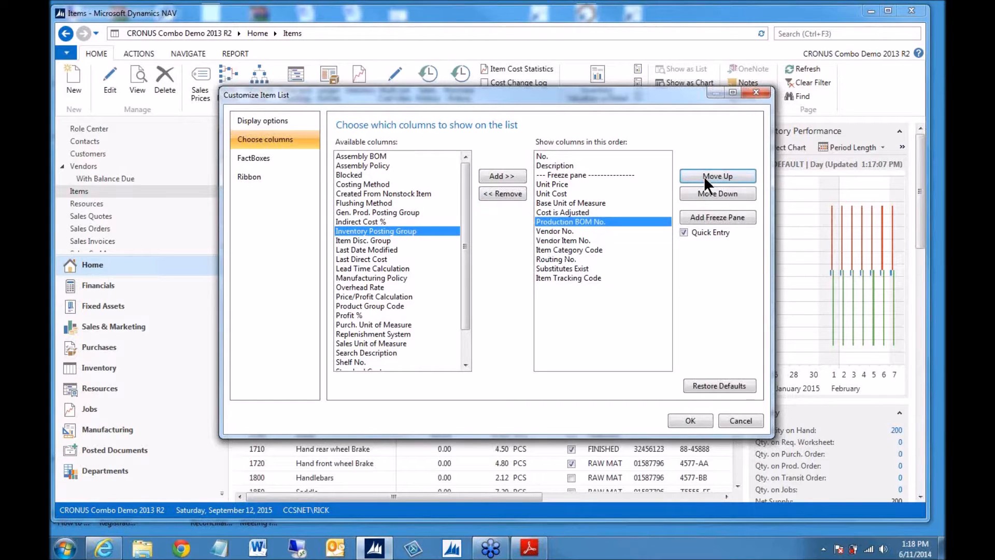
{"action": "left_click", "coordinate": [704, 176]}
- Move the Routing No. column up to directly after Production BOM No. and apply the new column layout
{"action": "left_click", "coordinate": [556, 259]}
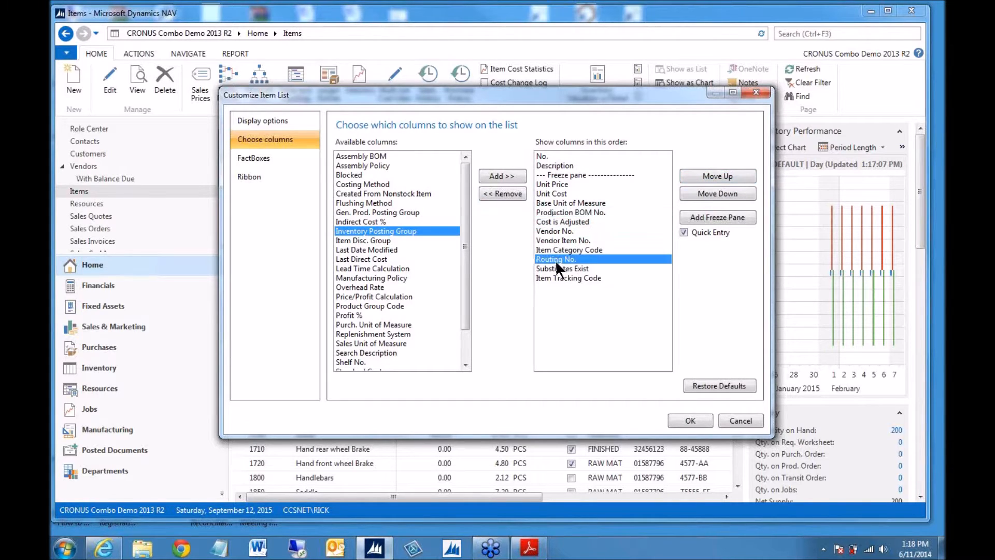
{"action": "left_click", "coordinate": [701, 177]}
{"action": "left_click", "coordinate": [701, 177]}
{"action": "left_click", "coordinate": [701, 177]}
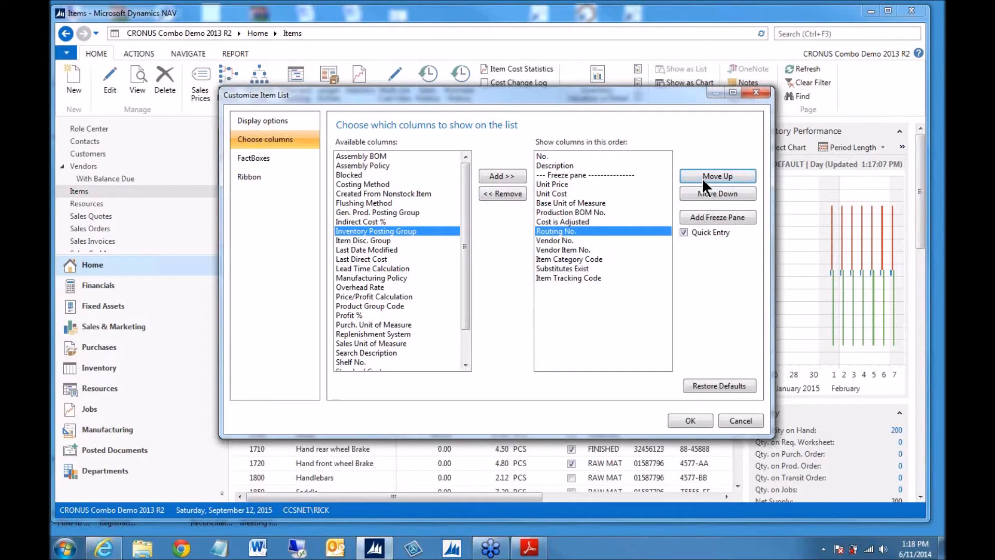
{"action": "left_click", "coordinate": [702, 177]}
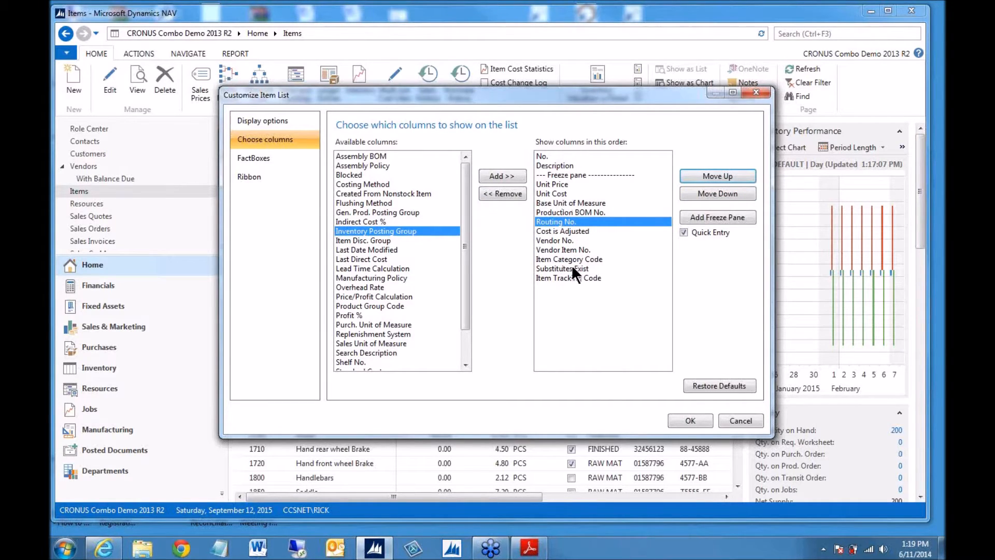
{"action": "left_click", "coordinate": [688, 421]}
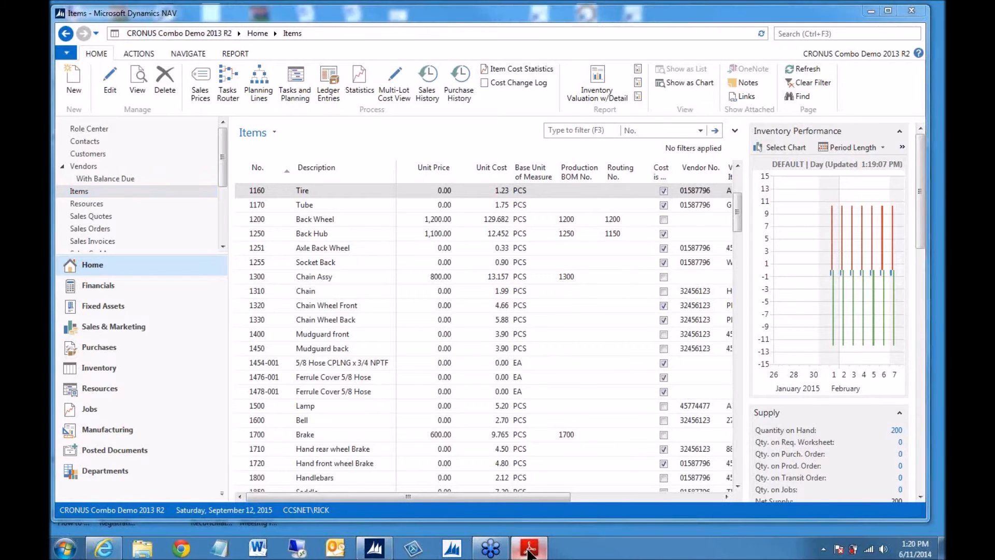
- Check the list page topics in the study guide in Adobe Reader, and review the column choices for the Items list
{"action": "left_click", "coordinate": [530, 485]}
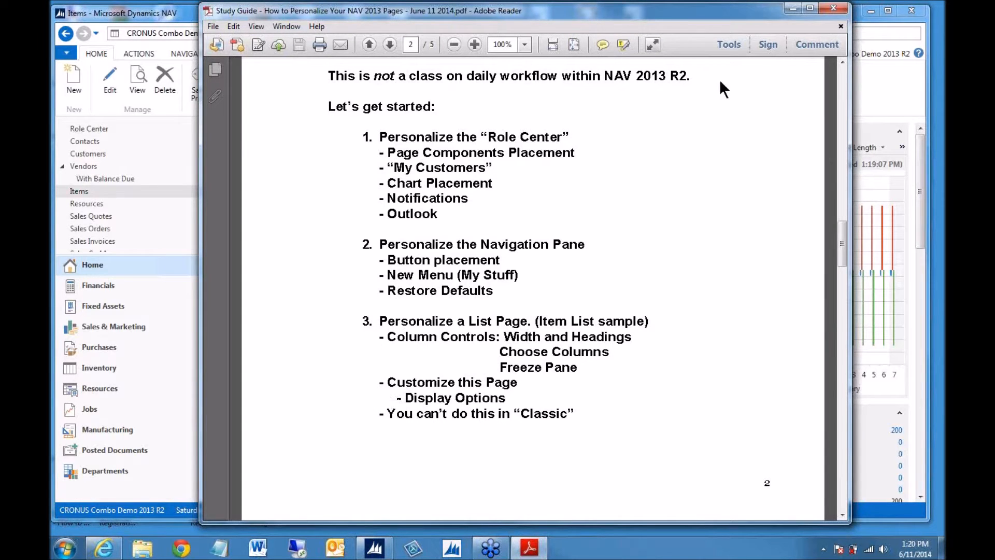
{"action": "left_click", "coordinate": [791, 10]}
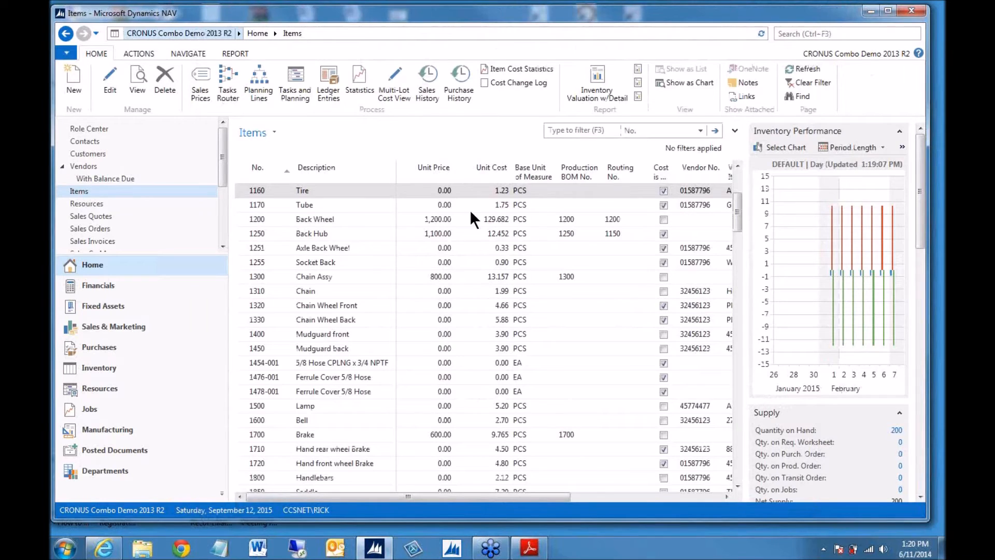
{"action": "right_click", "coordinate": [415, 170]}
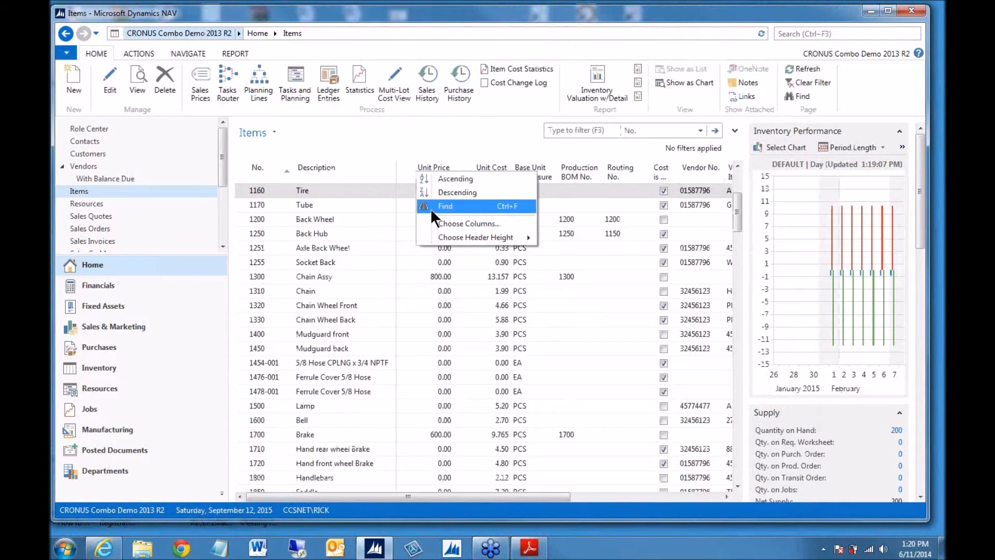
{"action": "left_click", "coordinate": [452, 223]}
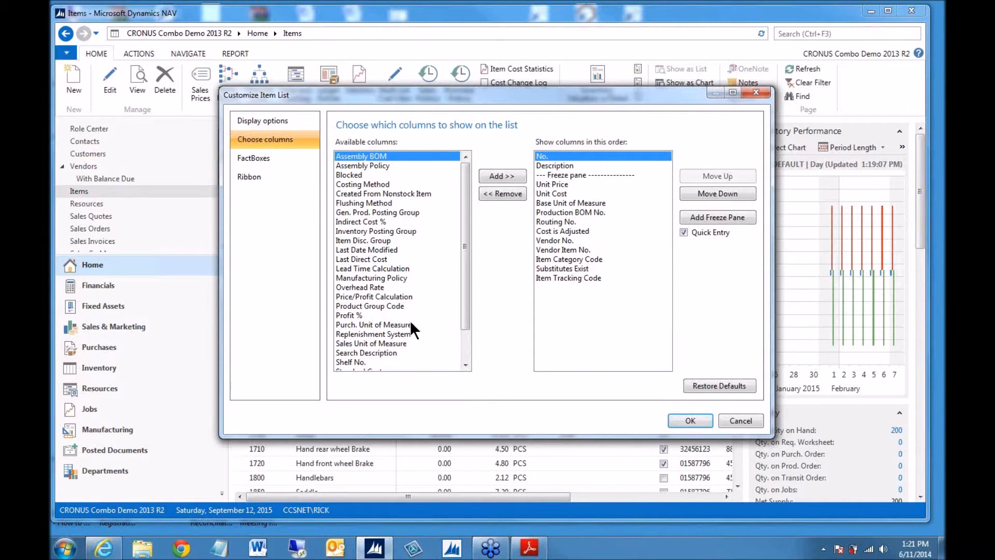
{"action": "left_click", "coordinate": [735, 420]}
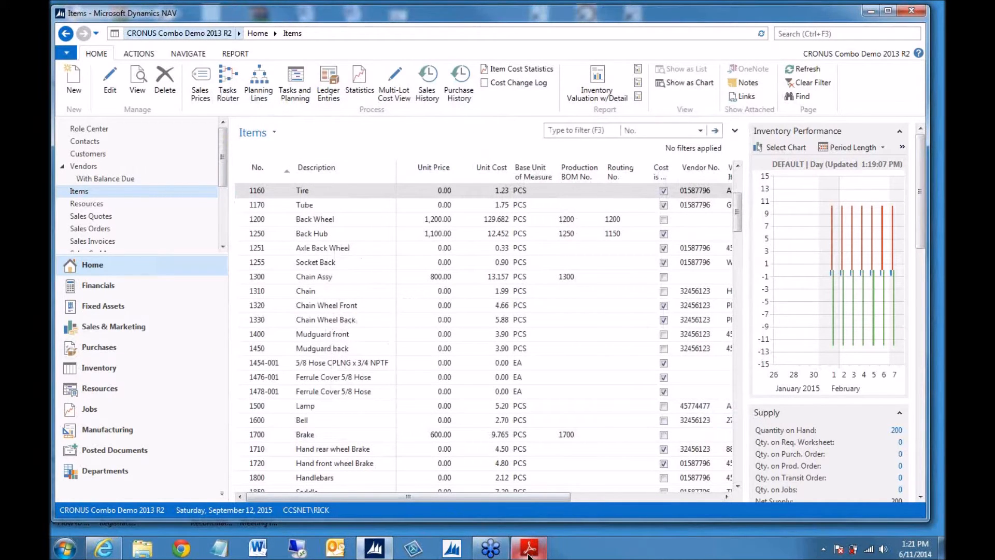
- Read the FactBoxes topics on page 3 of the study guide in Adobe Reader and minimize the guide
{"action": "mouse_move", "coordinate": [529, 548]}
{"action": "left_click", "coordinate": [534, 498]}
{"action": "scroll", "coordinate": [454, 316], "scroll_direction": "down", "scroll_amount": 10}
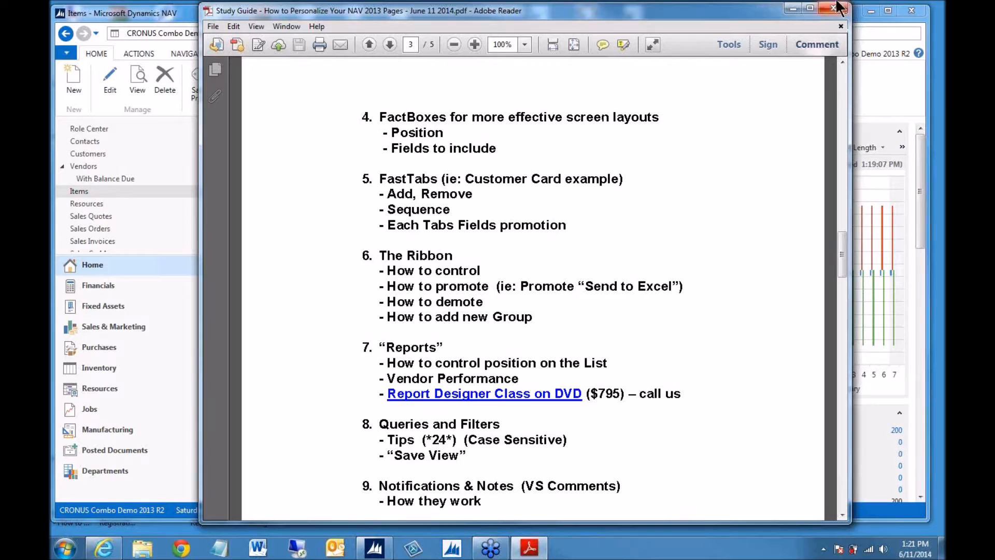
{"action": "left_click", "coordinate": [793, 10]}
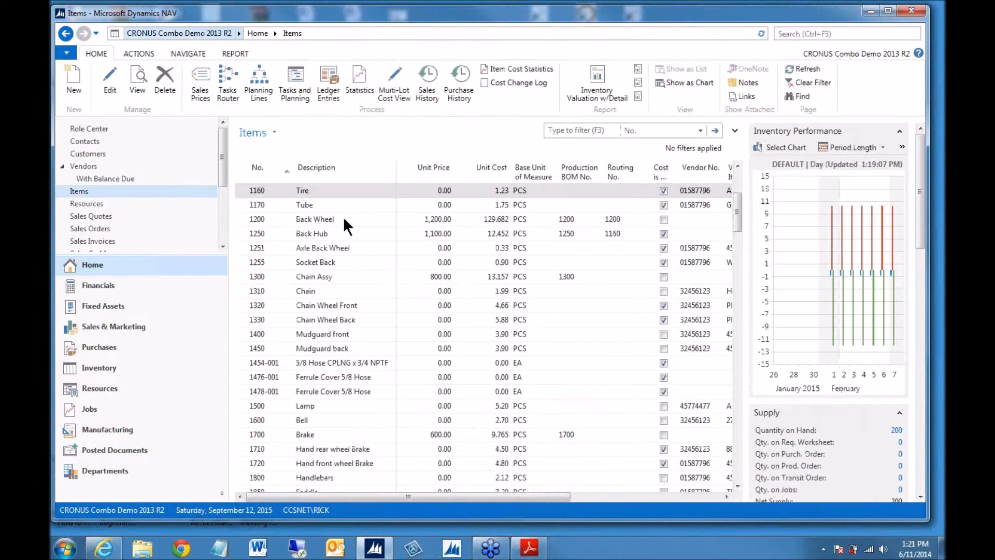
- Select the Bicycle item and view its Supply, Demand and Item Picture FactBoxes
{"action": "scroll", "coordinate": [368, 272], "scroll_direction": "up", "scroll_amount": 4}
{"action": "left_click", "coordinate": [319, 191]}
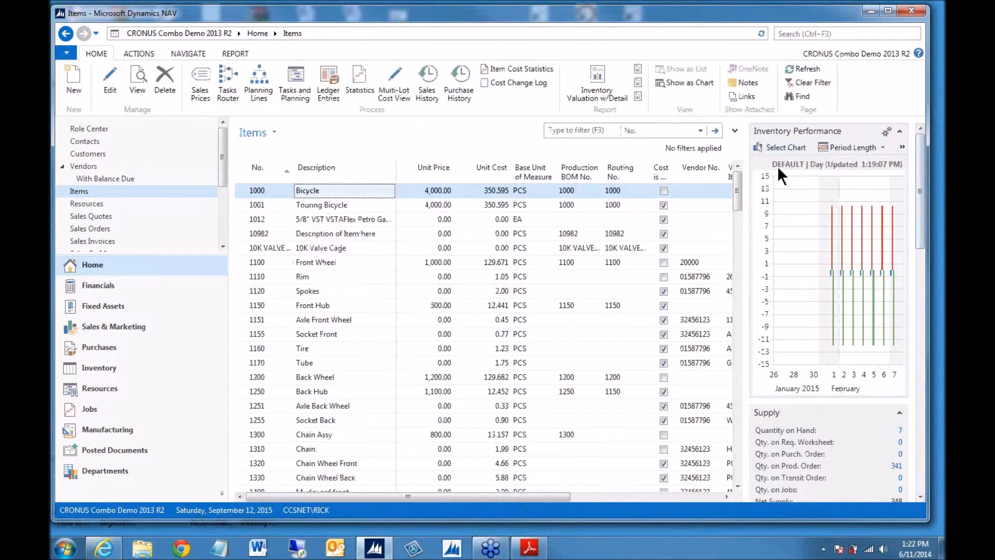
{"action": "left_click_drag", "start_coordinate": [918, 160], "coordinate": [921, 227]}
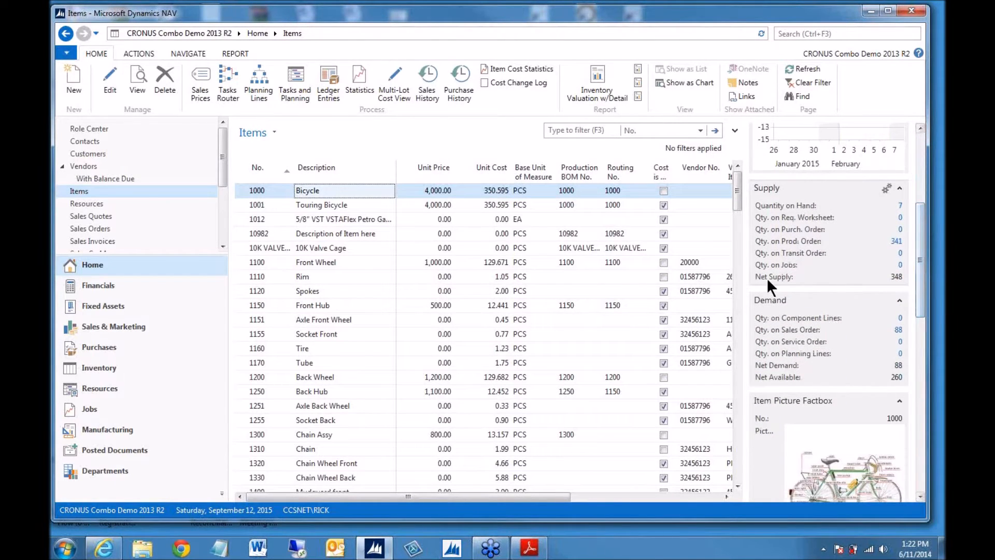
- Hide the FactBox pane on the Items list page
{"action": "left_click", "coordinate": [66, 52]}
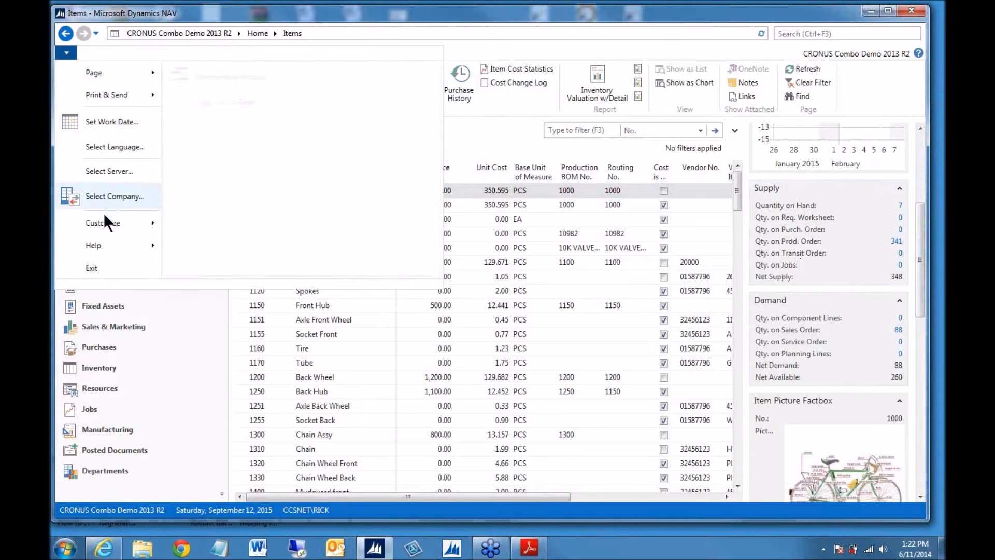
{"action": "mouse_move", "coordinate": [101, 224]}
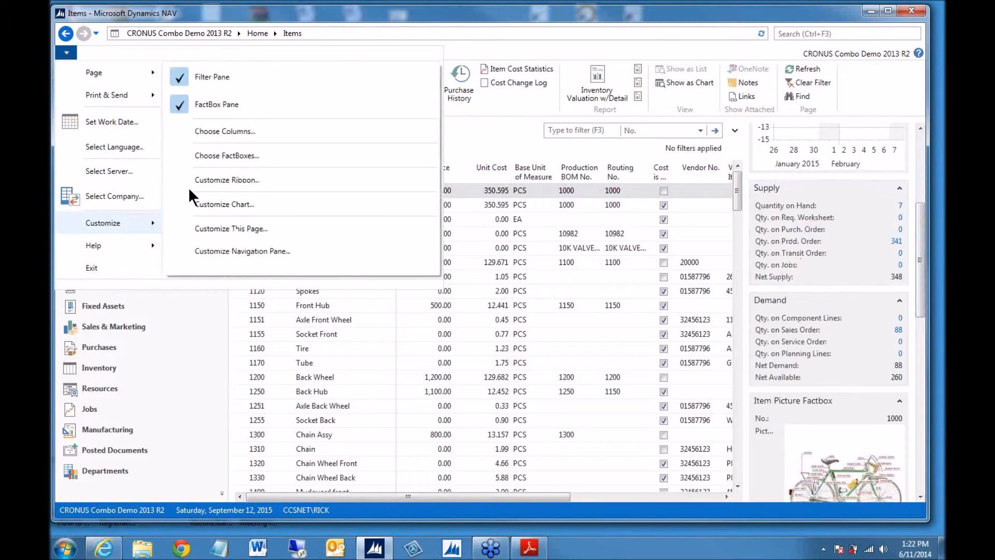
{"action": "left_click", "coordinate": [208, 104]}
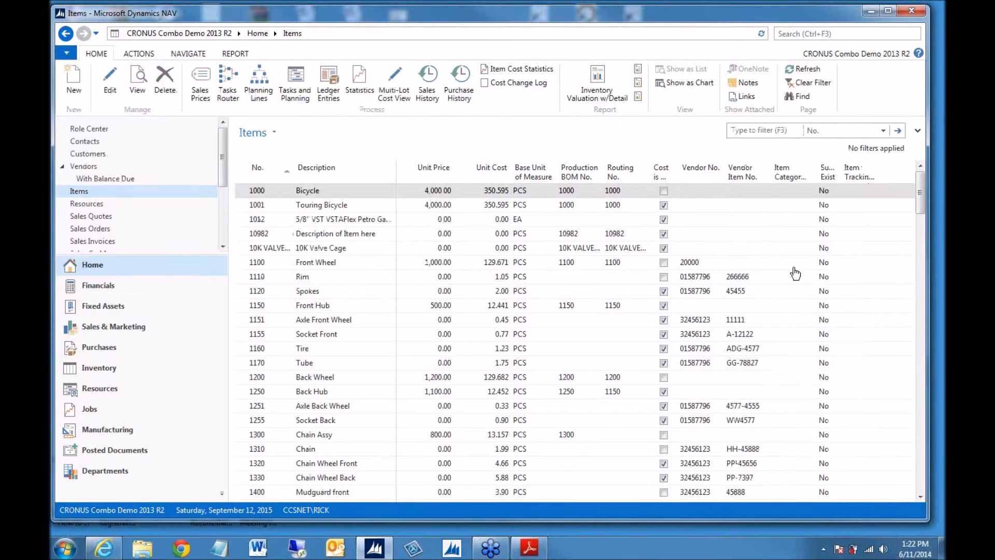
- Show the FactBox pane on the Items list page
{"action": "left_click", "coordinate": [66, 52]}
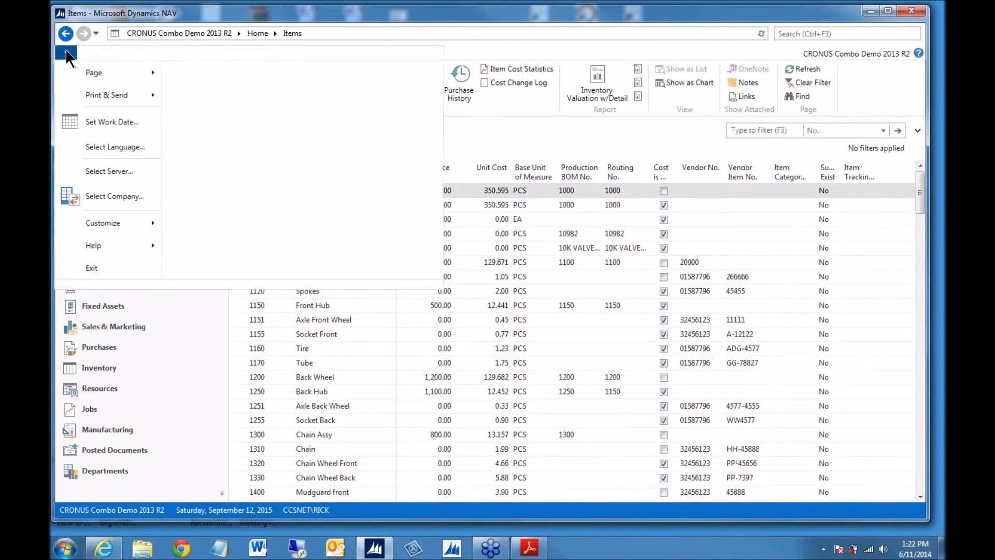
{"action": "mouse_move", "coordinate": [102, 222]}
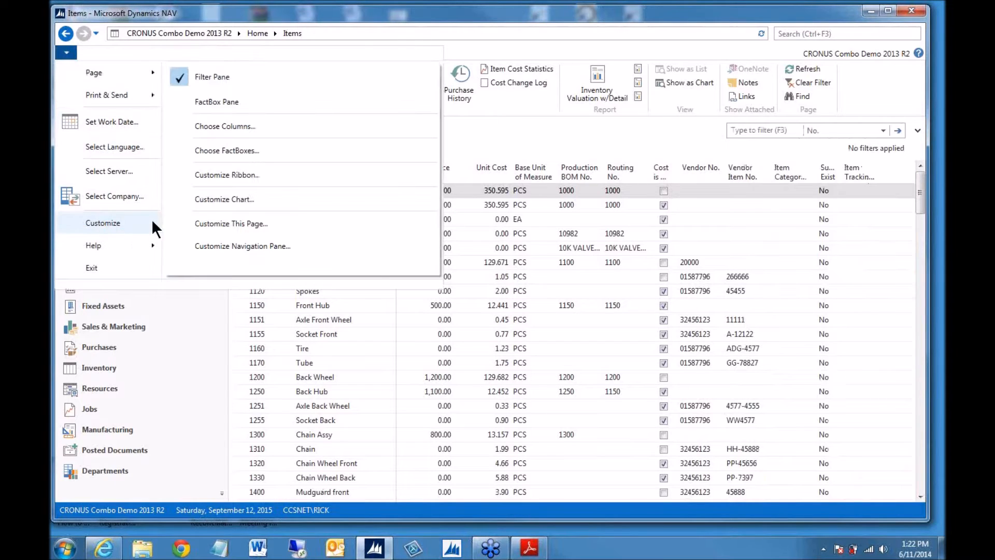
{"action": "left_click", "coordinate": [185, 101]}
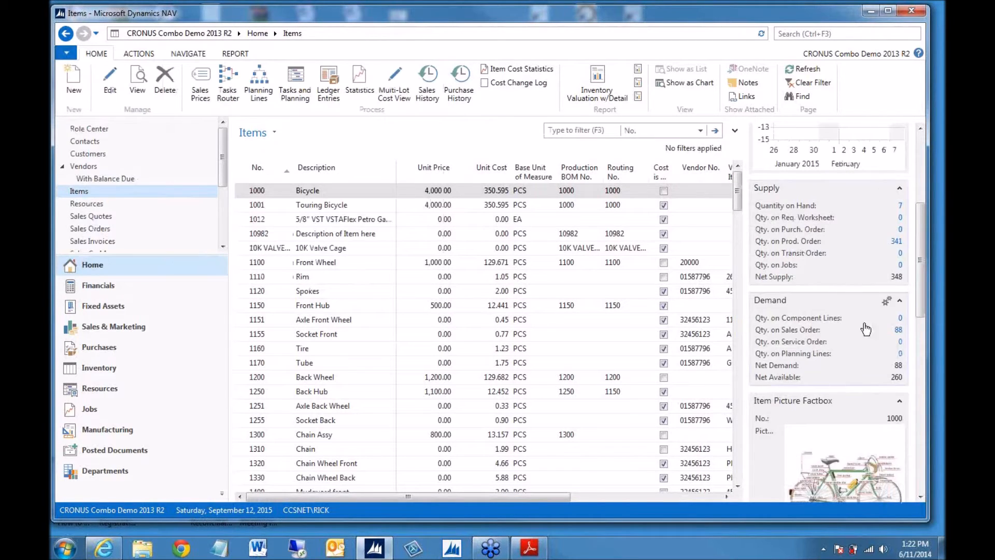
- Compare the Supply and Demand FactBoxes for several items, including Description of Item here, Spokes and Rim
{"action": "left_click_drag", "start_coordinate": [919, 241], "coordinate": [918, 254]}
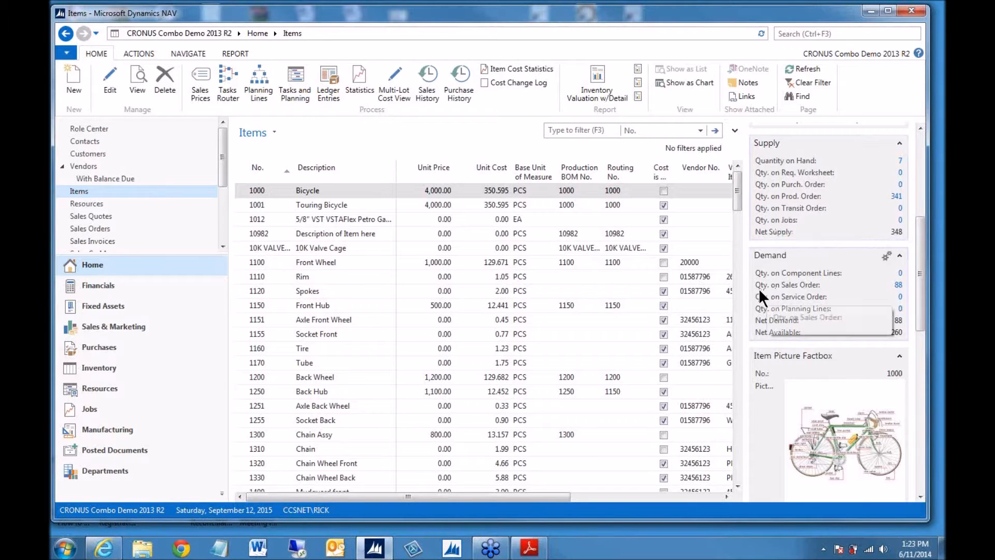
{"action": "left_click", "coordinate": [314, 205]}
{"action": "left_click", "coordinate": [312, 217]}
{"action": "left_click", "coordinate": [313, 235]}
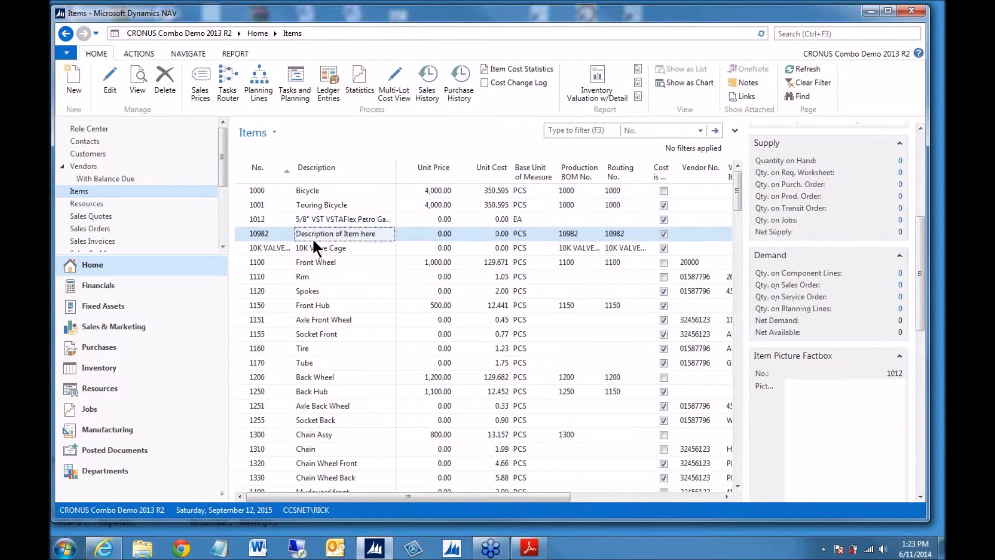
{"action": "left_click", "coordinate": [318, 266]}
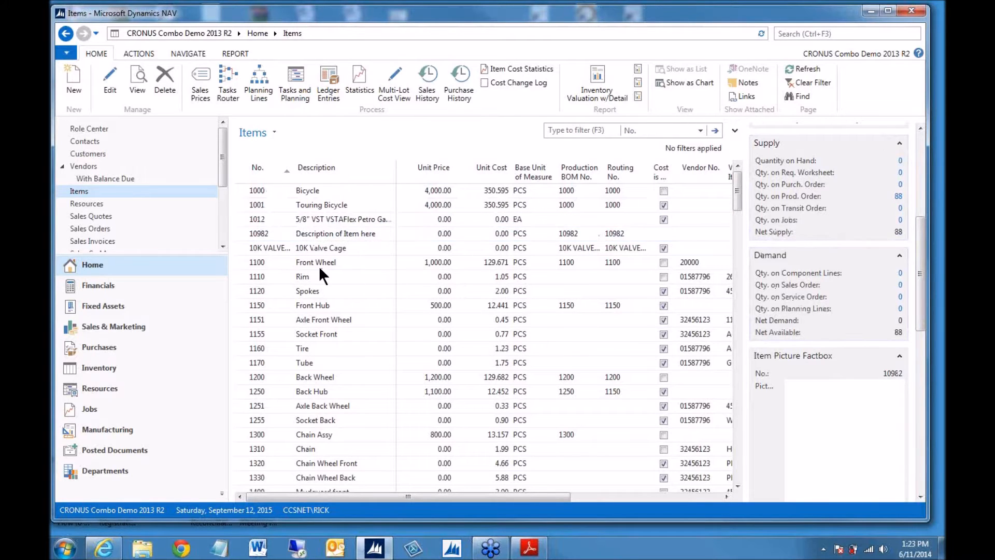
{"action": "left_click", "coordinate": [310, 276]}
{"action": "left_click", "coordinate": [312, 291]}
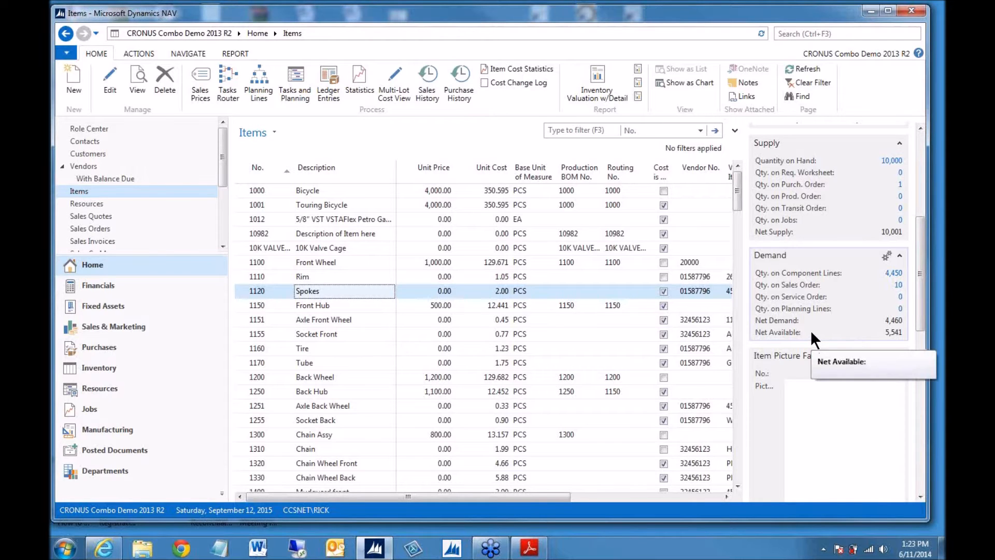
{"action": "left_click", "coordinate": [318, 278]}
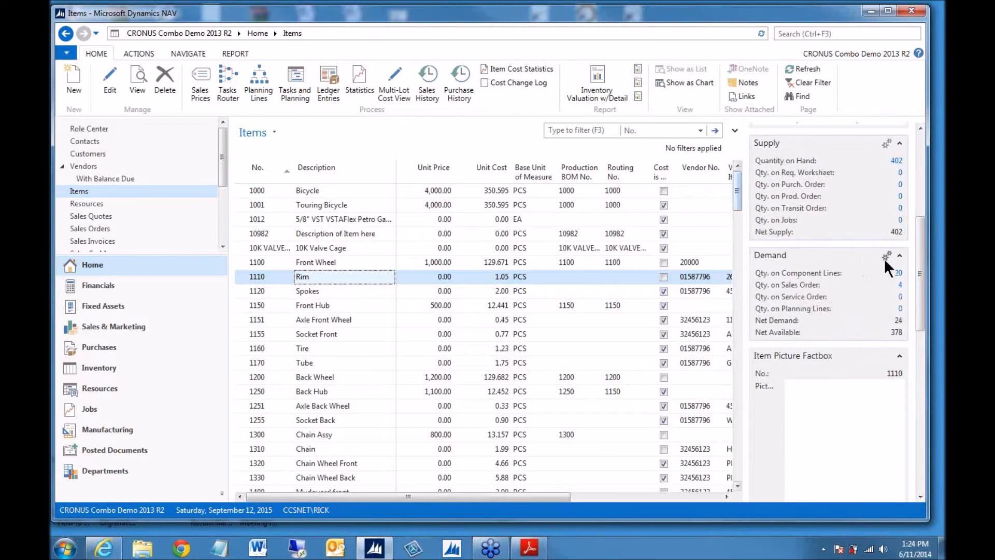
- Look through the FactBoxes from Inventory Performance to Notes, selecting the Bicycle item to view its picture, invoicing details and links
{"action": "left_click_drag", "start_coordinate": [918, 251], "coordinate": [927, 162]}
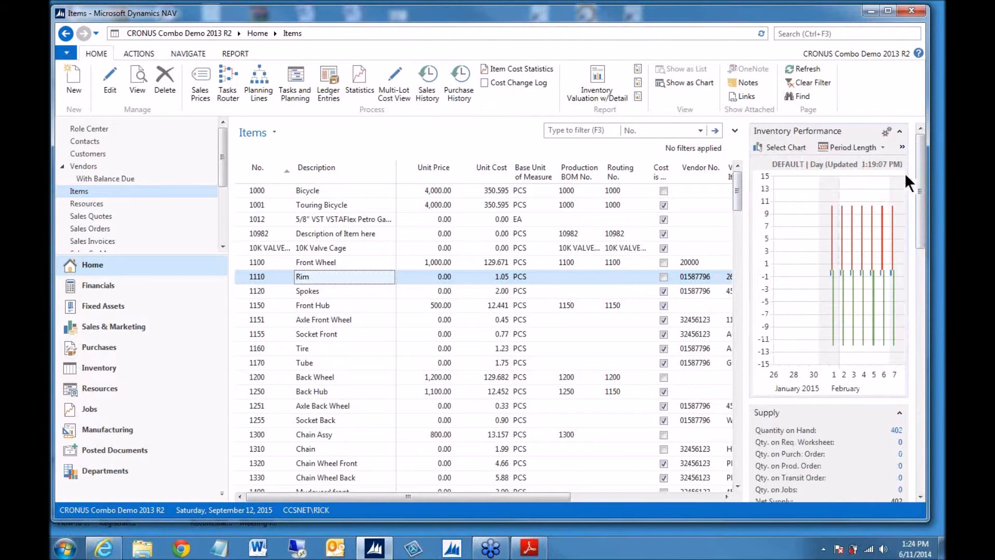
{"action": "left_click_drag", "start_coordinate": [918, 158], "coordinate": [929, 276]}
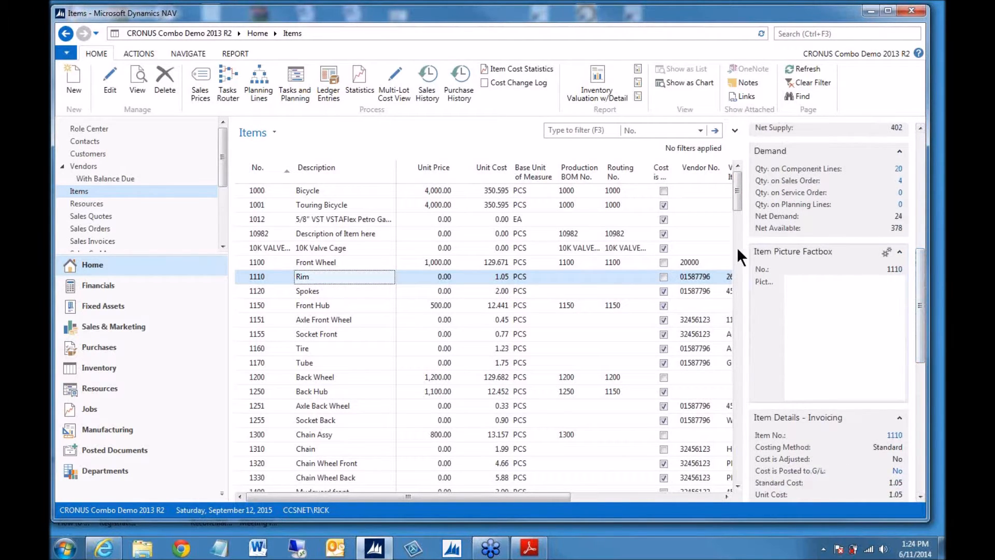
{"action": "left_click", "coordinate": [337, 193]}
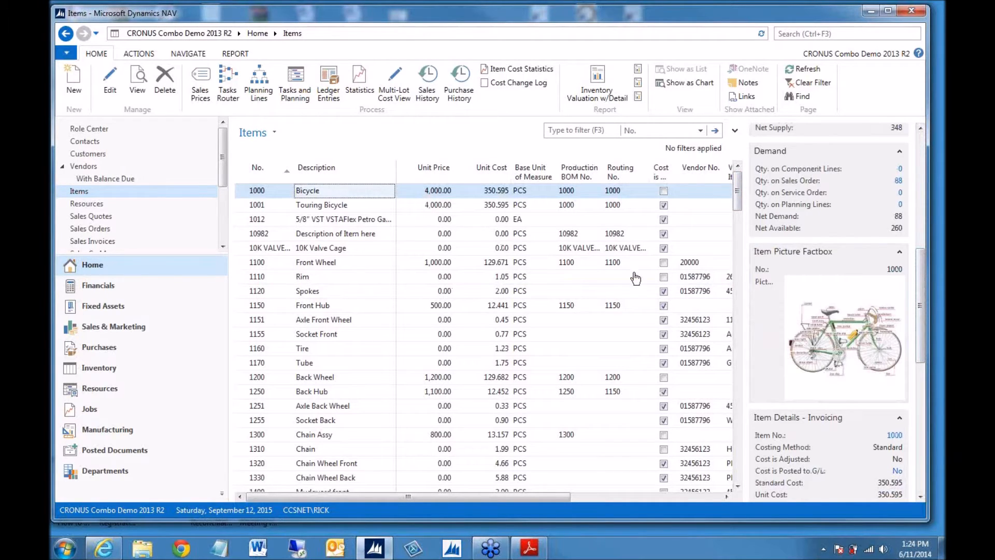
{"action": "scroll", "coordinate": [924, 303], "scroll_direction": "down", "scroll_amount": 1}
{"action": "left_click_drag", "start_coordinate": [924, 303], "coordinate": [925, 343]}
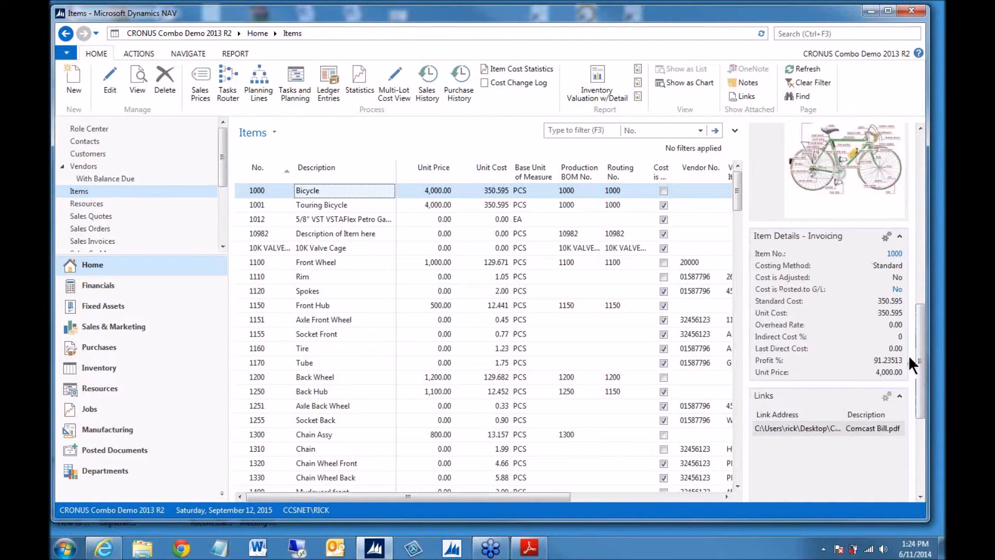
{"action": "scroll", "coordinate": [922, 343], "scroll_direction": "down", "scroll_amount": 2}
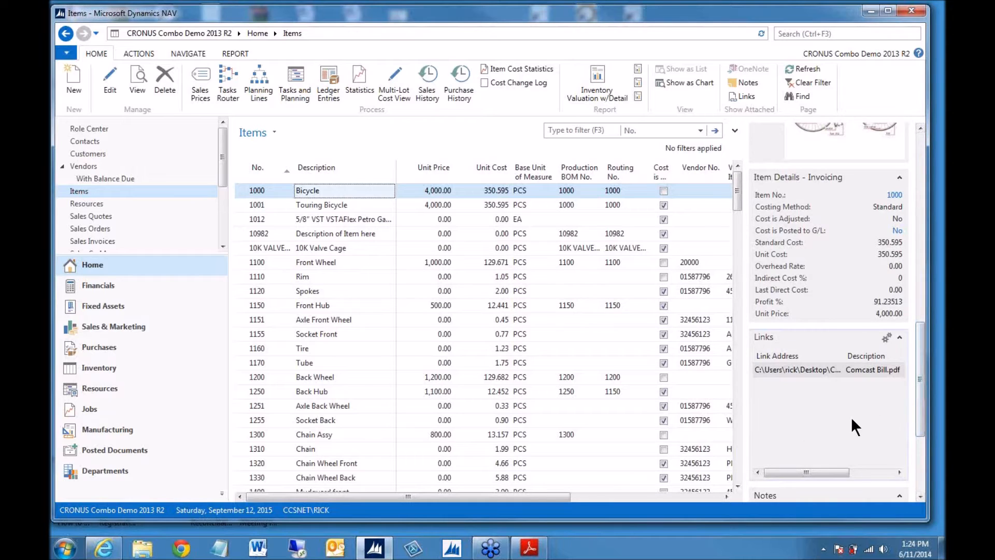
{"action": "left_click_drag", "start_coordinate": [918, 368], "coordinate": [925, 424]}
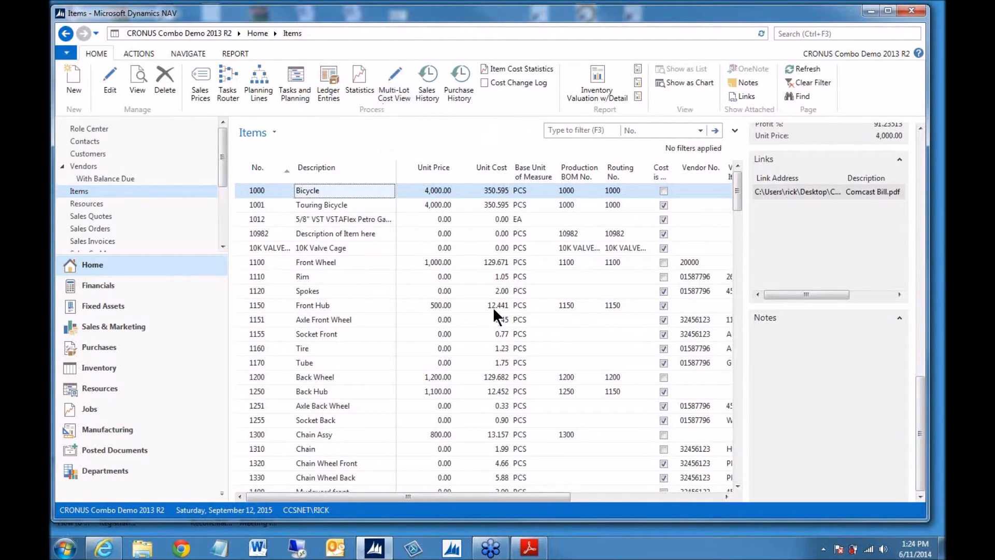
{"action": "left_click_drag", "start_coordinate": [921, 392], "coordinate": [921, 259]}
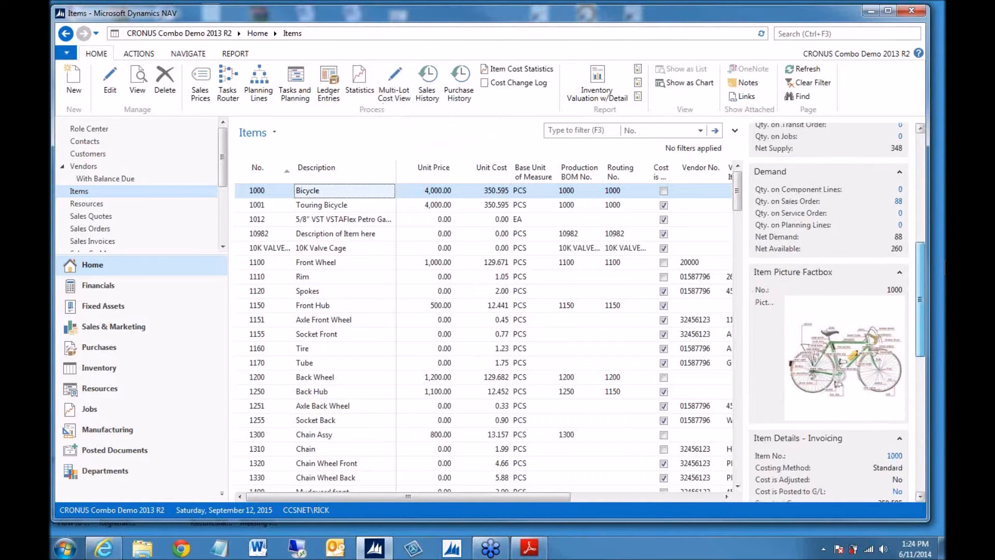
- Open the FactBox selection for the Items list and move Notes to the first place in the display order
{"action": "left_click", "coordinate": [67, 52]}
{"action": "mouse_move", "coordinate": [88, 218]}
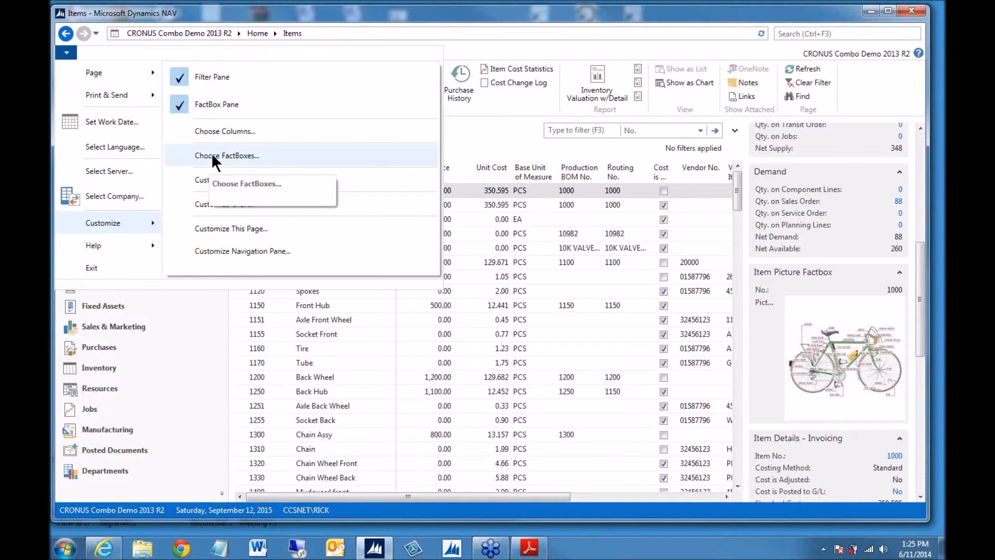
{"action": "left_click", "coordinate": [279, 154]}
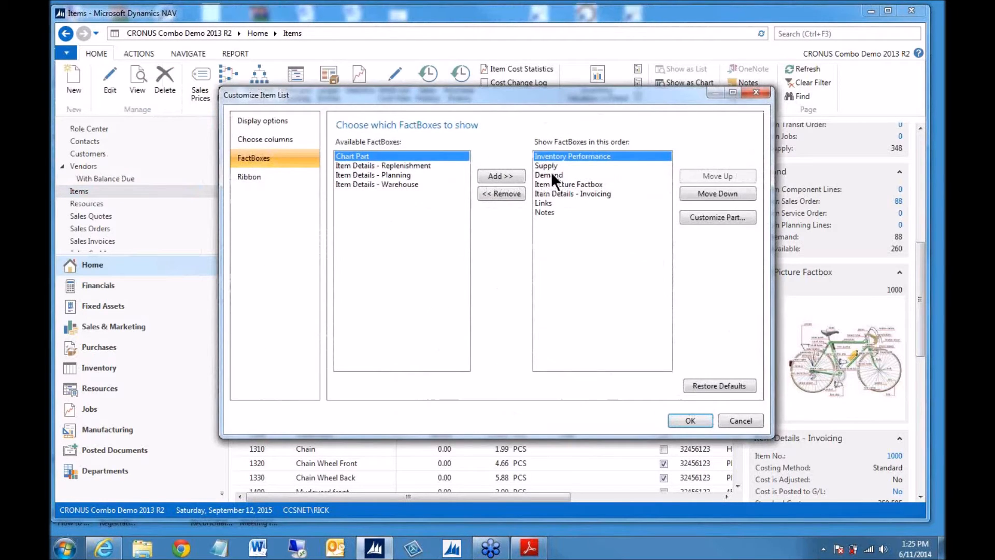
{"action": "left_click", "coordinate": [546, 212]}
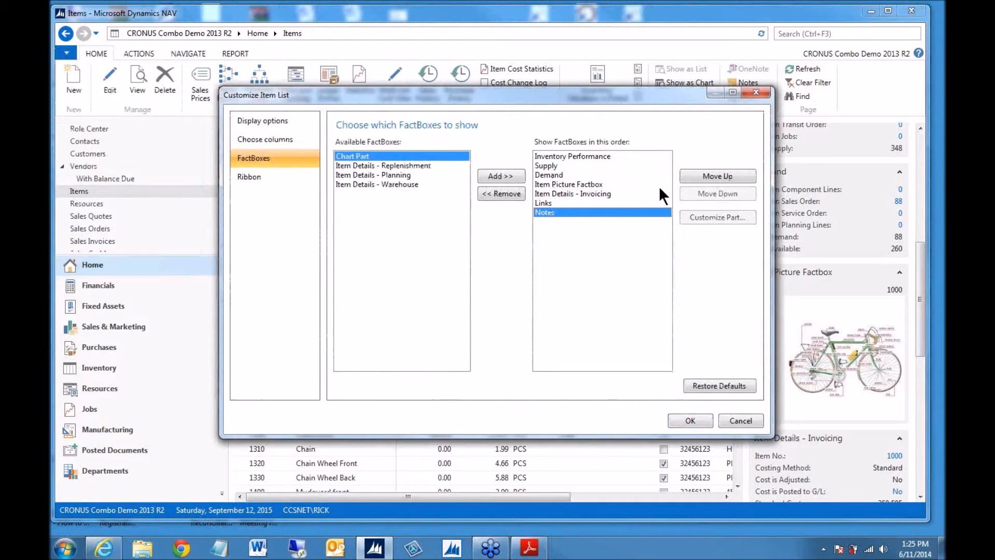
{"action": "left_click", "coordinate": [711, 175]}
{"action": "left_click", "coordinate": [711, 175]}
{"action": "left_click", "coordinate": [711, 175]}
{"action": "left_click", "coordinate": [711, 175]}
{"action": "left_click", "coordinate": [711, 175]}
{"action": "left_click", "coordinate": [711, 176]}
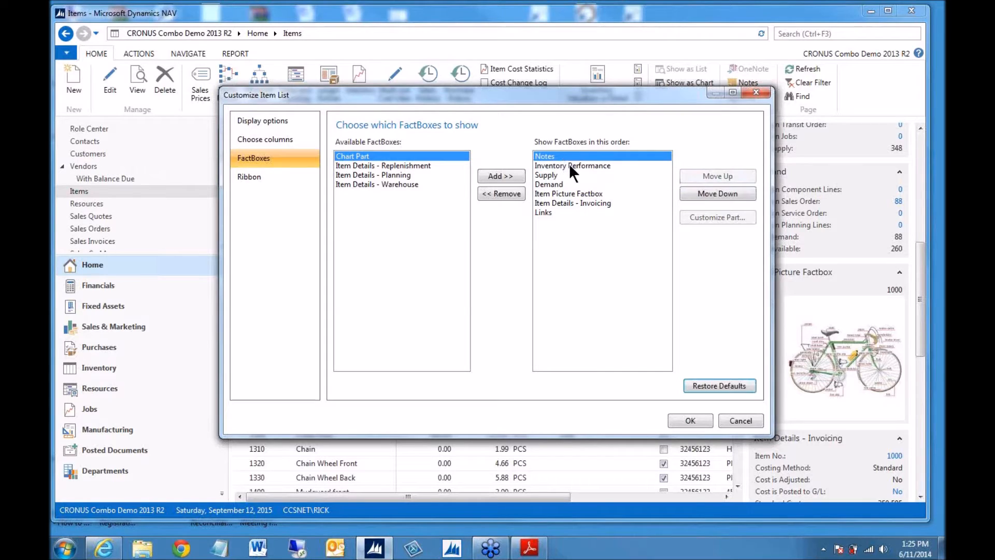
- Move the Inventory Performance FactBox to the end of the display order and apply the customization
{"action": "left_click", "coordinate": [572, 166]}
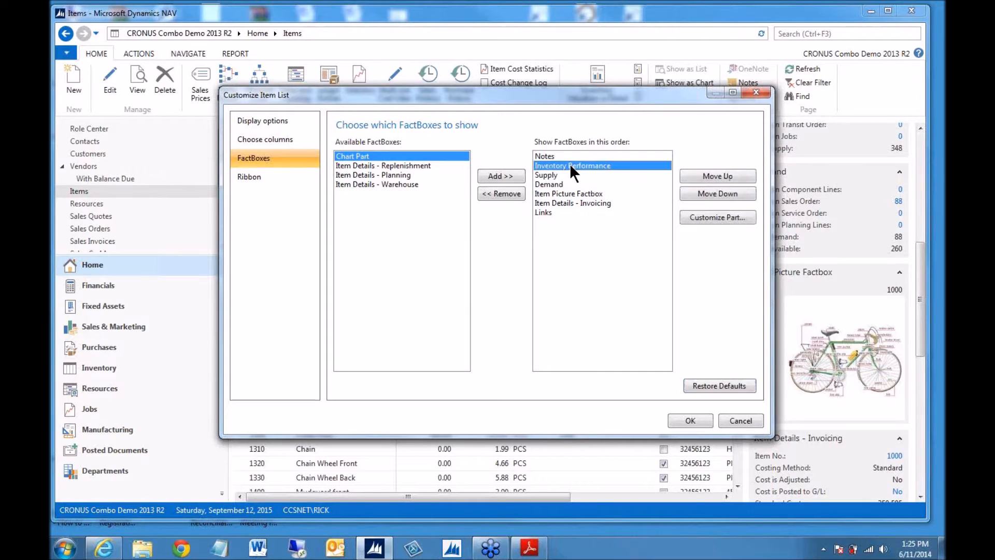
{"action": "left_click", "coordinate": [696, 191]}
{"action": "left_click", "coordinate": [696, 193]}
{"action": "left_click", "coordinate": [695, 193]}
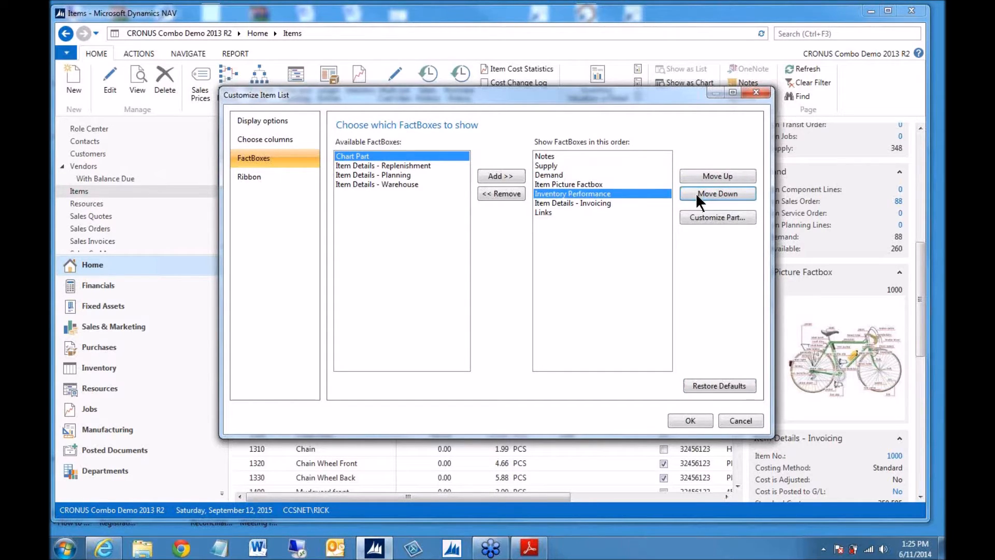
{"action": "left_click", "coordinate": [696, 192]}
{"action": "left_click", "coordinate": [695, 192]}
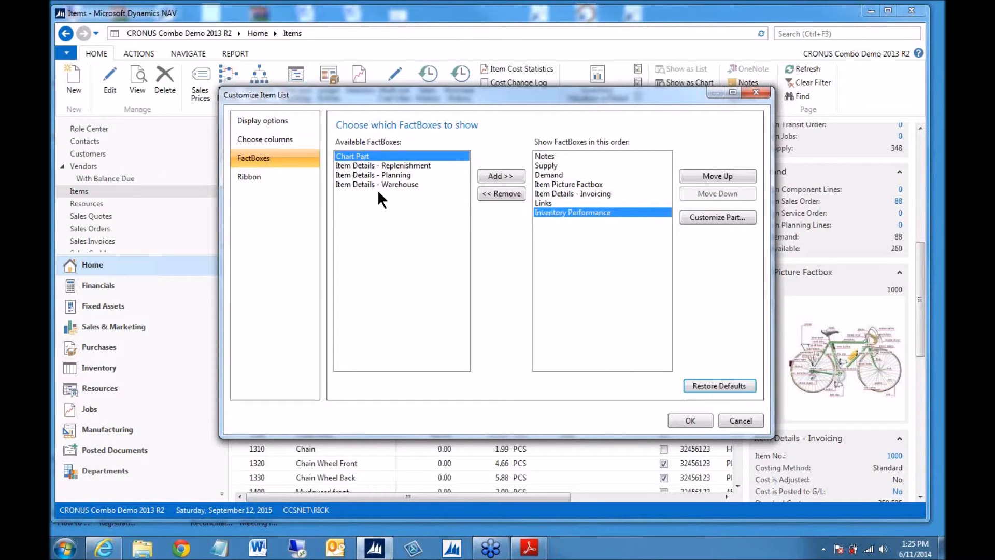
{"action": "left_click", "coordinate": [681, 418]}
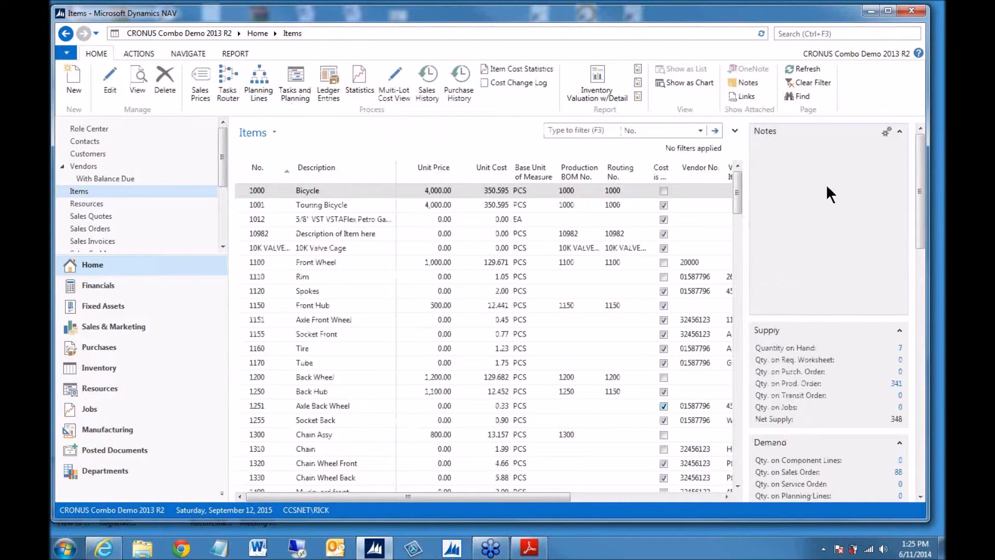
- Customize the Demand FactBox by removing the Qty. on Service Order field from the fields shown
{"action": "left_click_drag", "start_coordinate": [920, 182], "coordinate": [922, 240]}
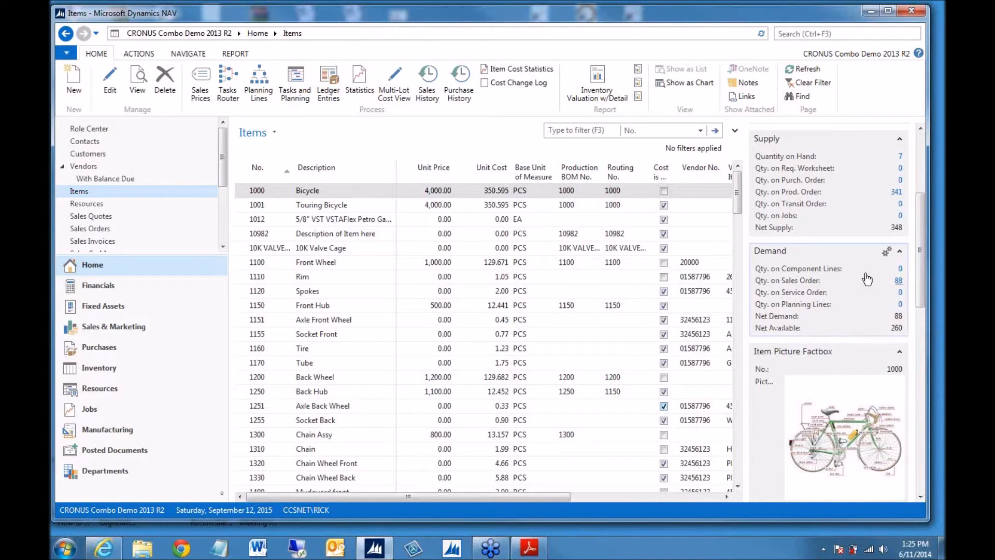
{"action": "left_click", "coordinate": [885, 251]}
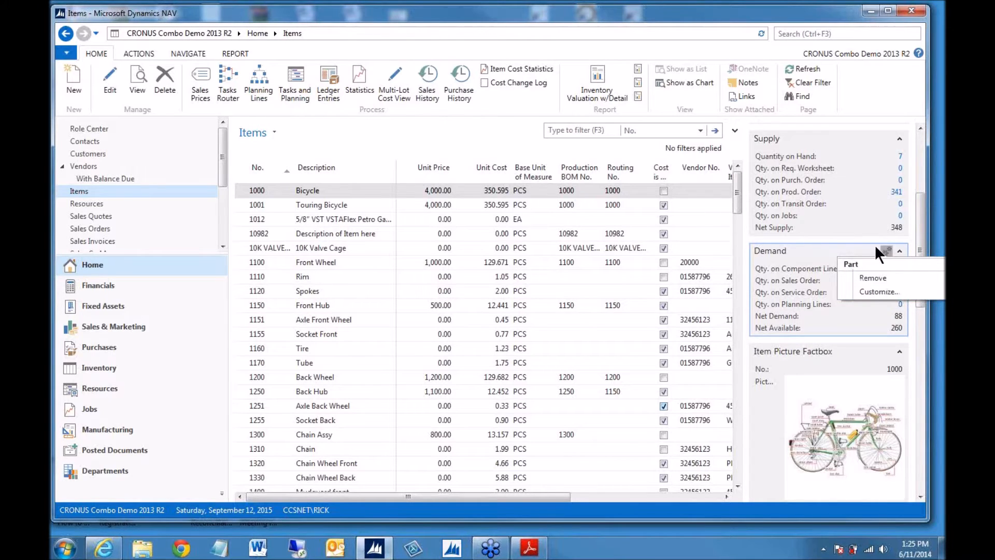
{"action": "left_click", "coordinate": [898, 251]}
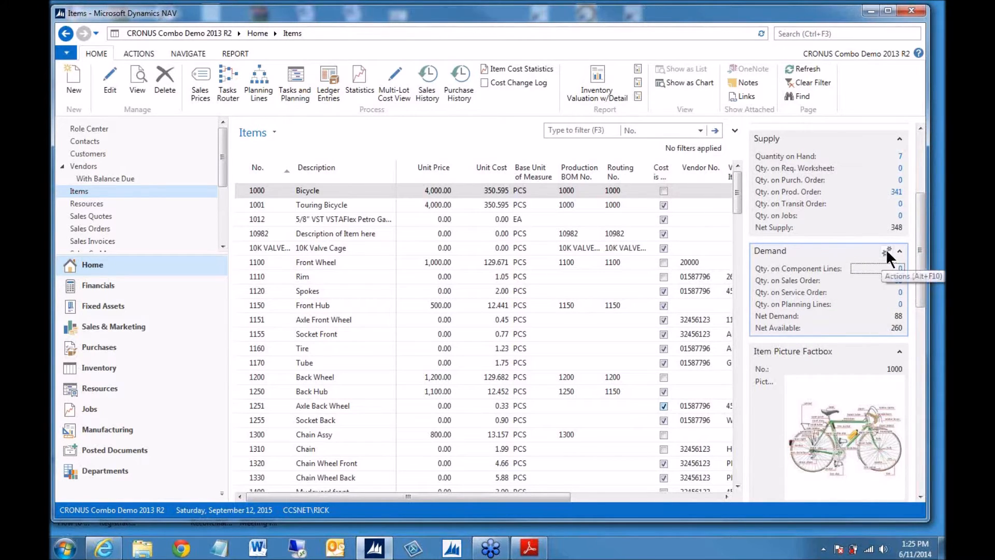
{"action": "left_click", "coordinate": [886, 251]}
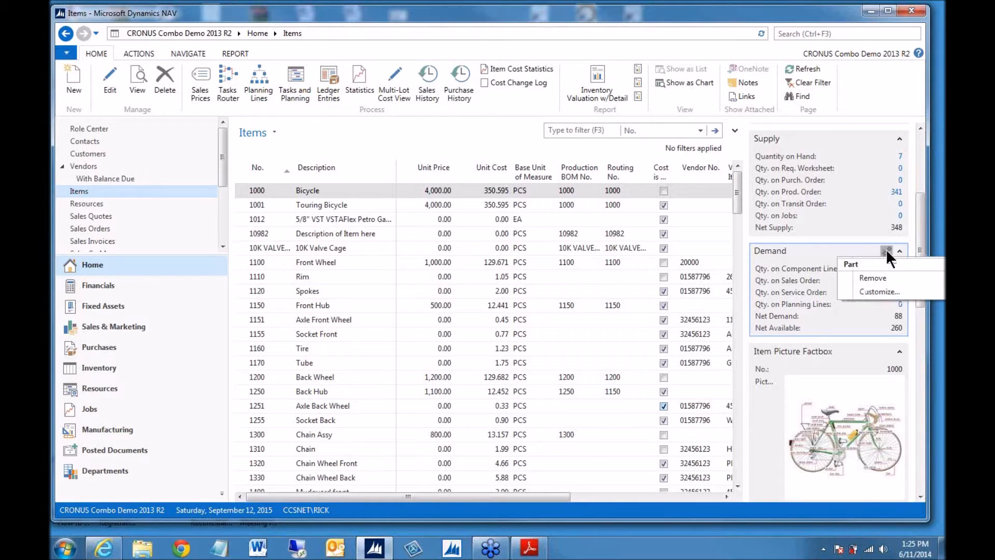
{"action": "left_click", "coordinate": [874, 291]}
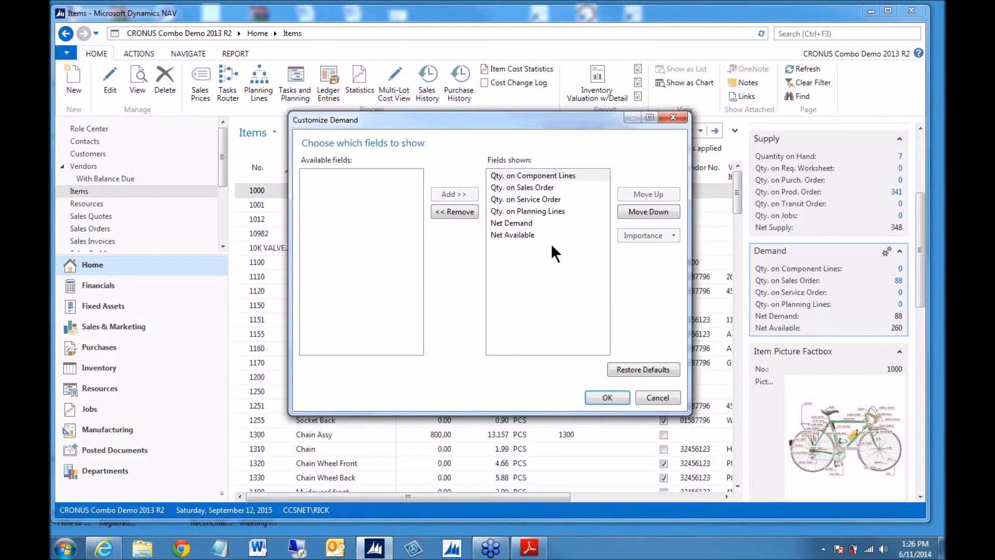
{"action": "left_click", "coordinate": [525, 199]}
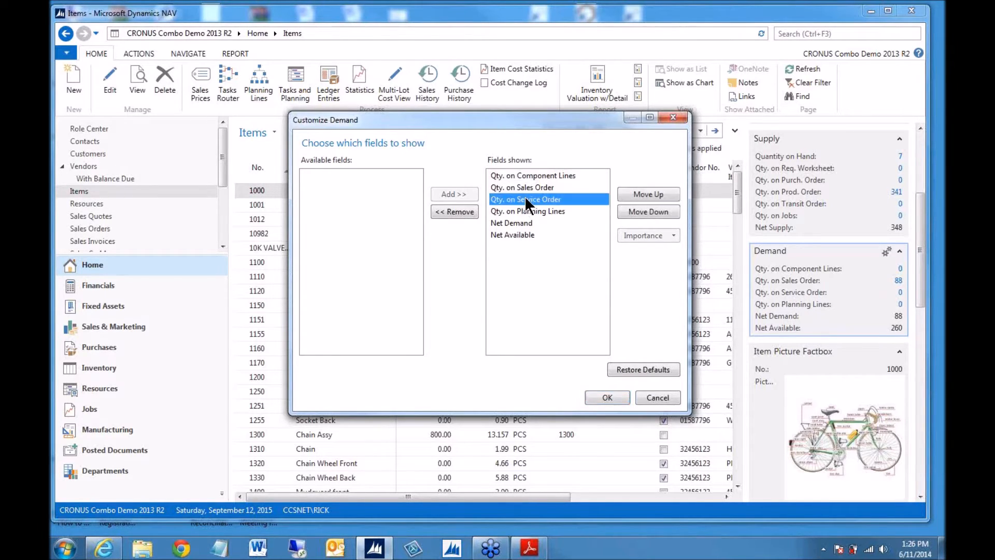
{"action": "left_click", "coordinate": [453, 211]}
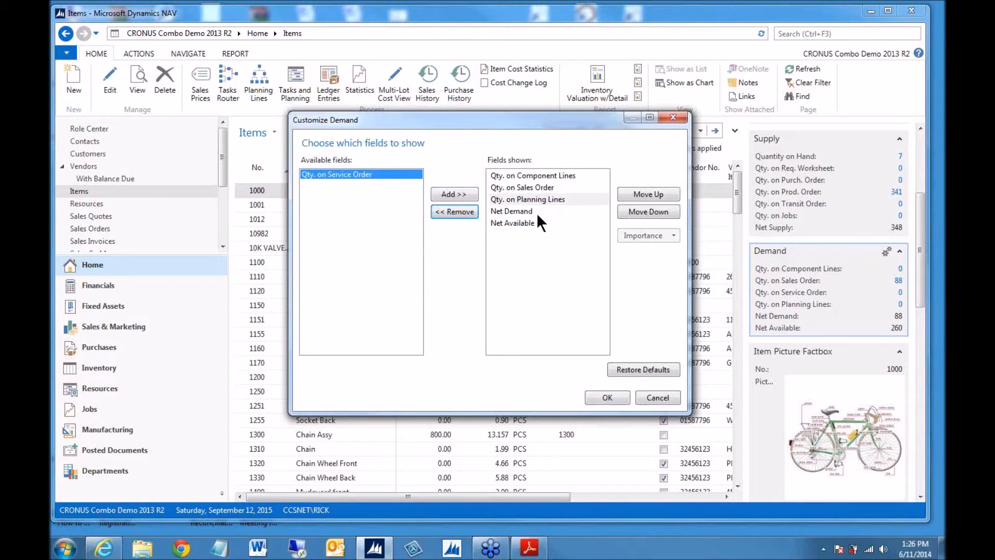
{"action": "left_click", "coordinate": [607, 397]}
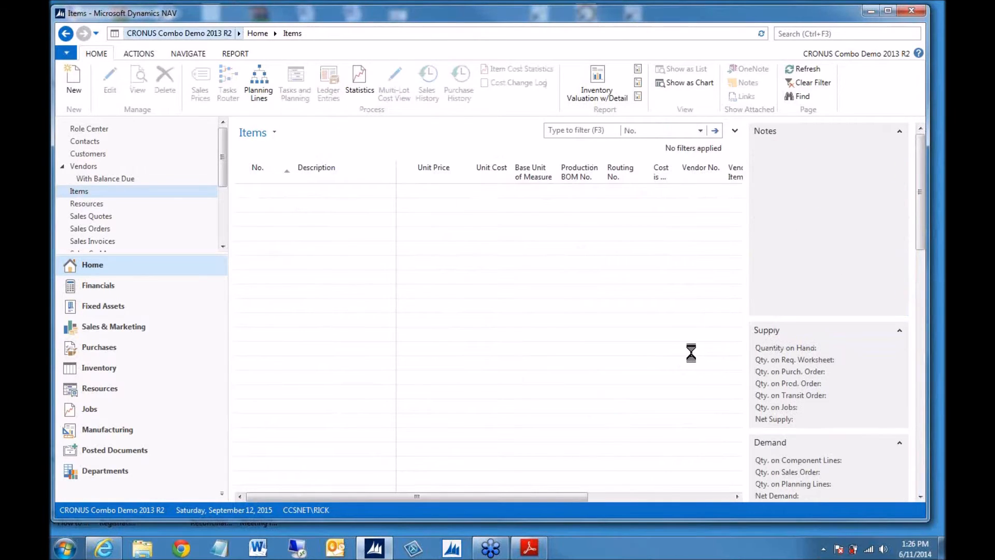
- Check the fields in the Demand FactBox and switch to the study guide in Adobe Reader
{"action": "left_click_drag", "start_coordinate": [920, 192], "coordinate": [899, 263]}
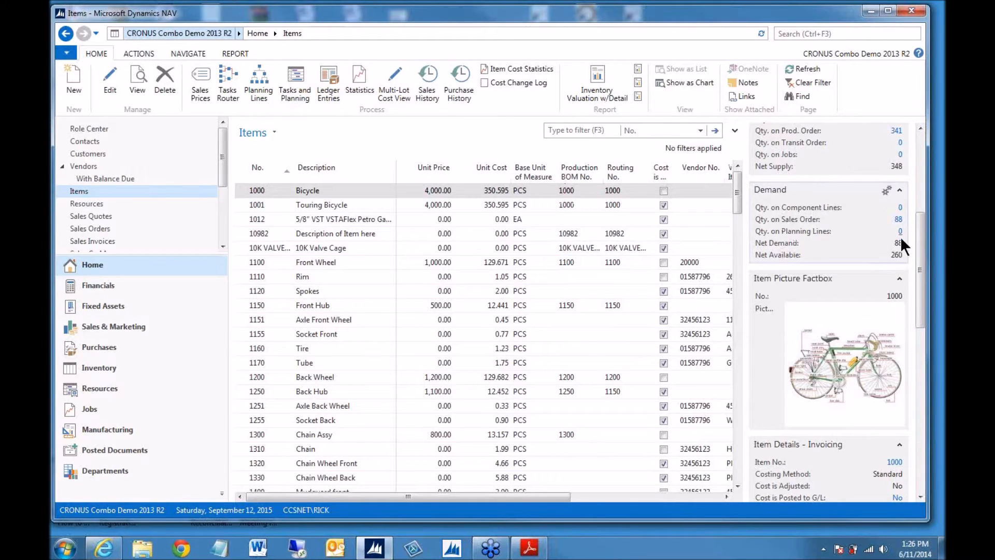
{"action": "mouse_move", "coordinate": [920, 253]}
{"action": "left_mouse_down"}
{"action": "mouse_move", "coordinate": [922, 204]}
{"action": "mouse_move", "coordinate": [919, 234]}
{"action": "left_mouse_up"}
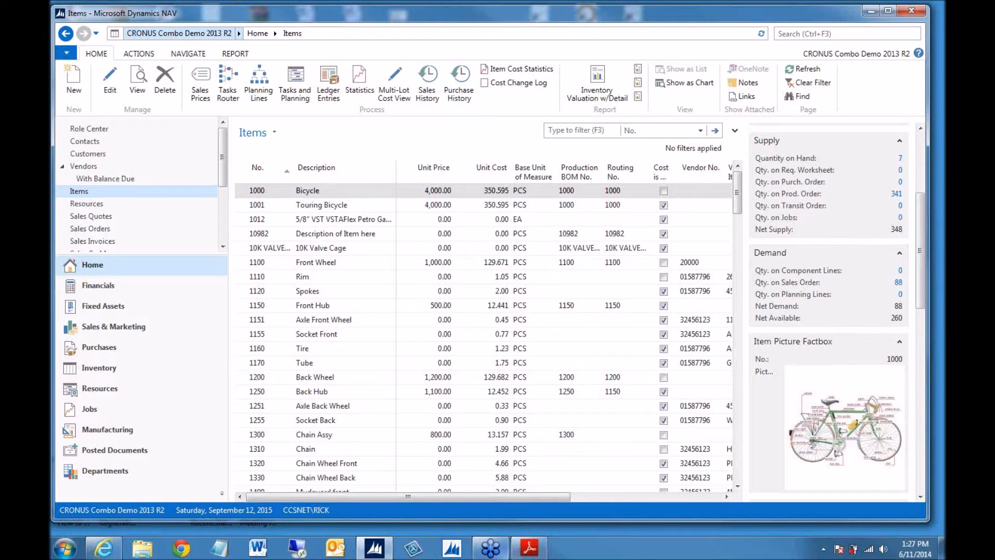
{"action": "left_click", "coordinate": [529, 548]}
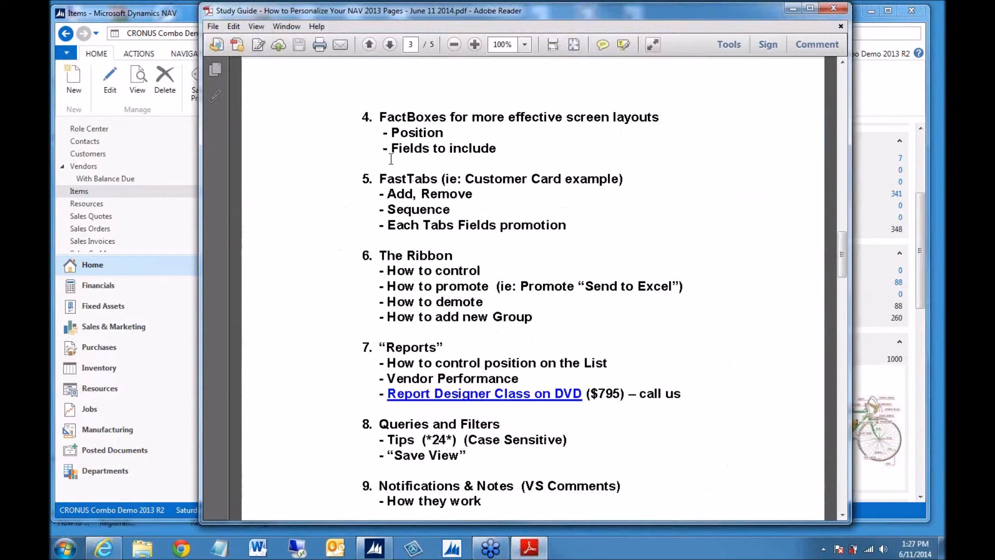
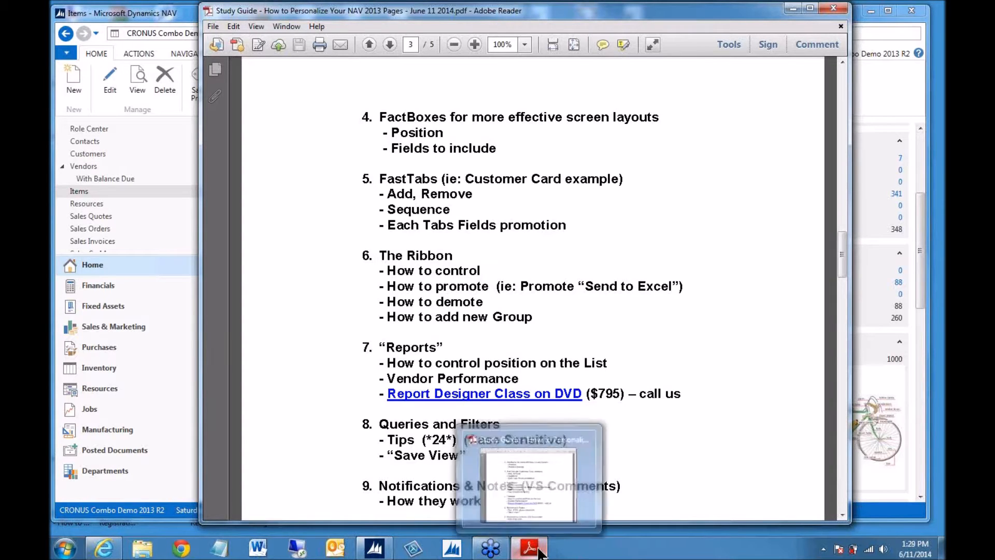
- Review the FastTabs and following topics in the study guide and return to Dynamics NAV
{"action": "scroll", "coordinate": [658, 428], "scroll_direction": "down", "scroll_amount": 5}
{"action": "scroll", "coordinate": [672, 400], "scroll_direction": "down", "scroll_amount": 2}
{"action": "scroll", "coordinate": [679, 394], "scroll_direction": "up", "scroll_amount": 2}
{"action": "scroll", "coordinate": [685, 368], "scroll_direction": "up", "scroll_amount": 4}
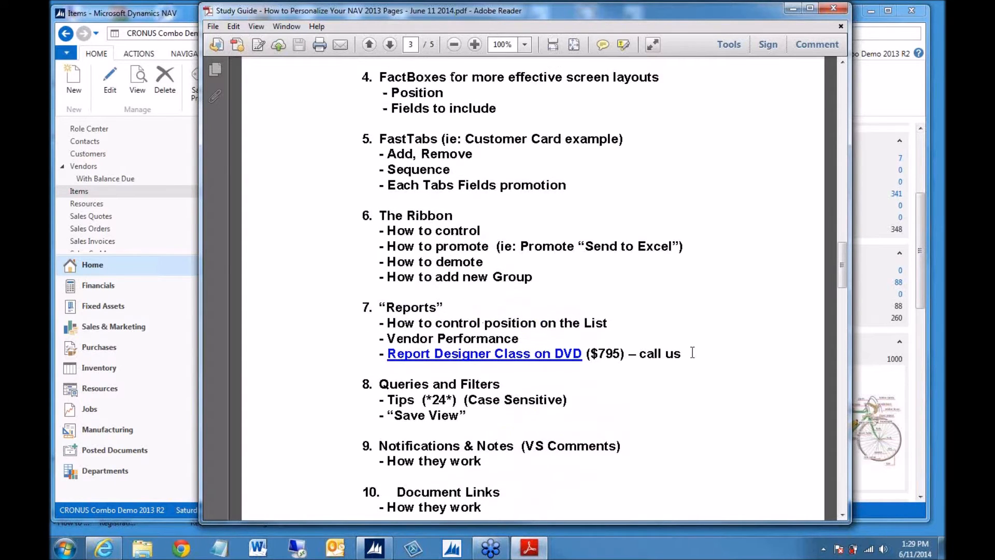
{"action": "scroll", "coordinate": [691, 342], "scroll_direction": "up", "scroll_amount": 1}
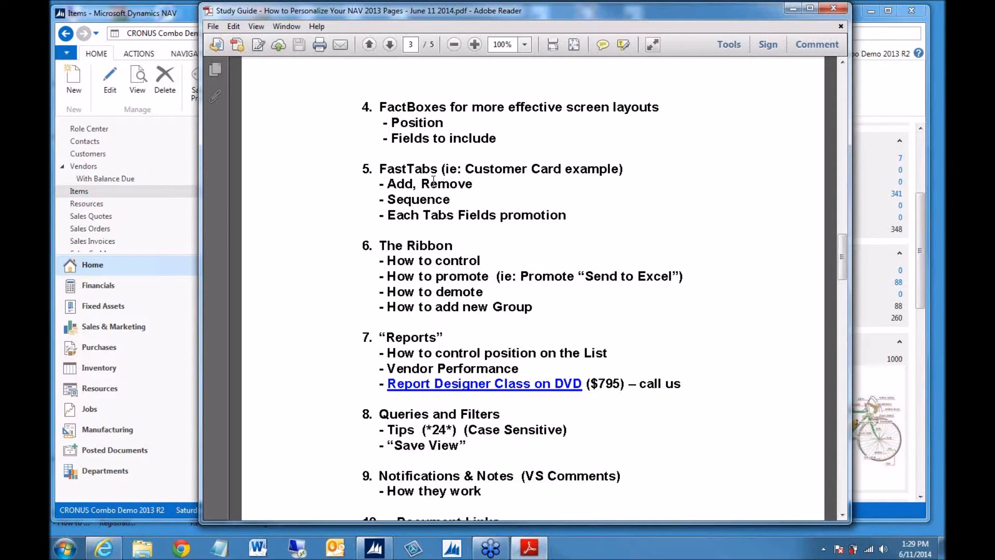
{"action": "left_click", "coordinate": [792, 10]}
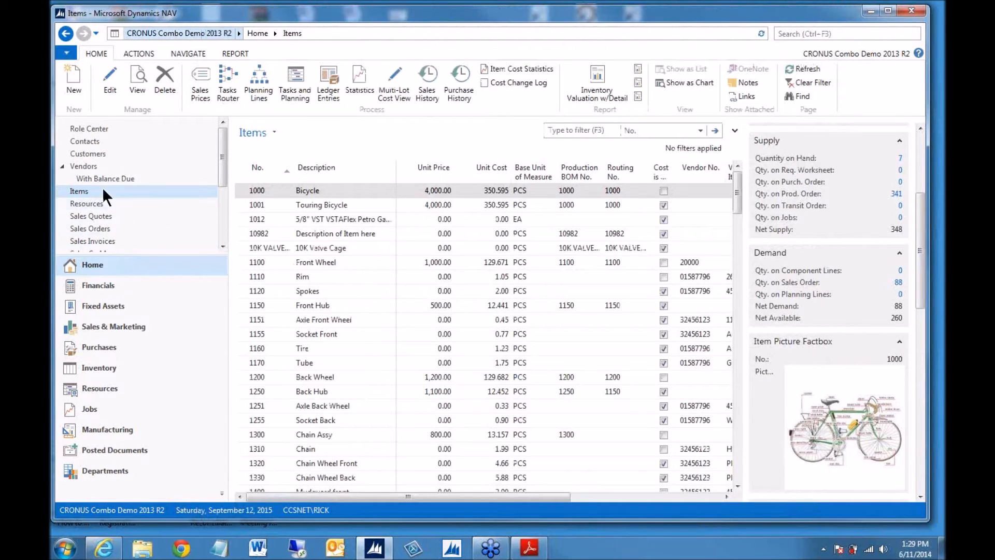
- Open the customer card of The Cannon Group PLC from the Customers list
{"action": "left_click", "coordinate": [91, 152]}
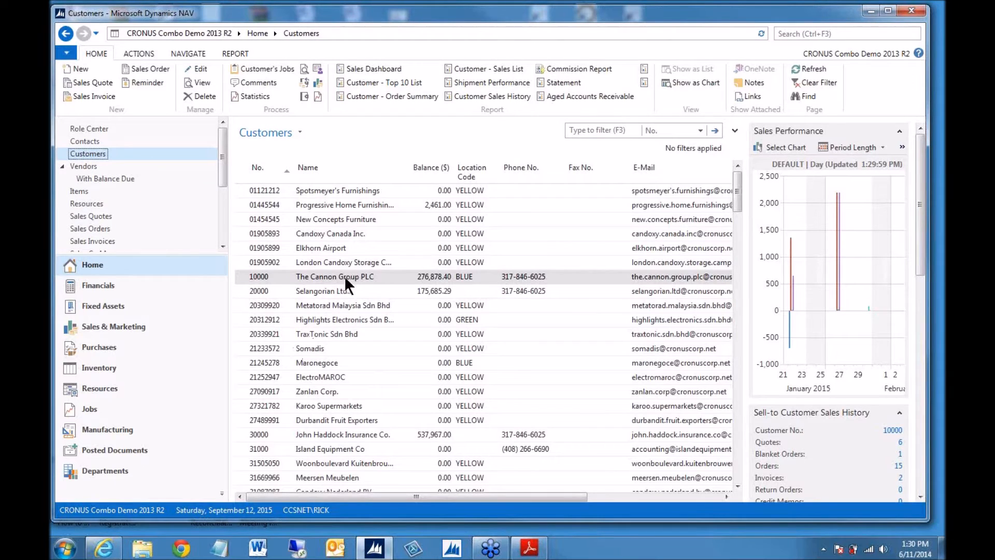
{"action": "left_click", "coordinate": [324, 276]}
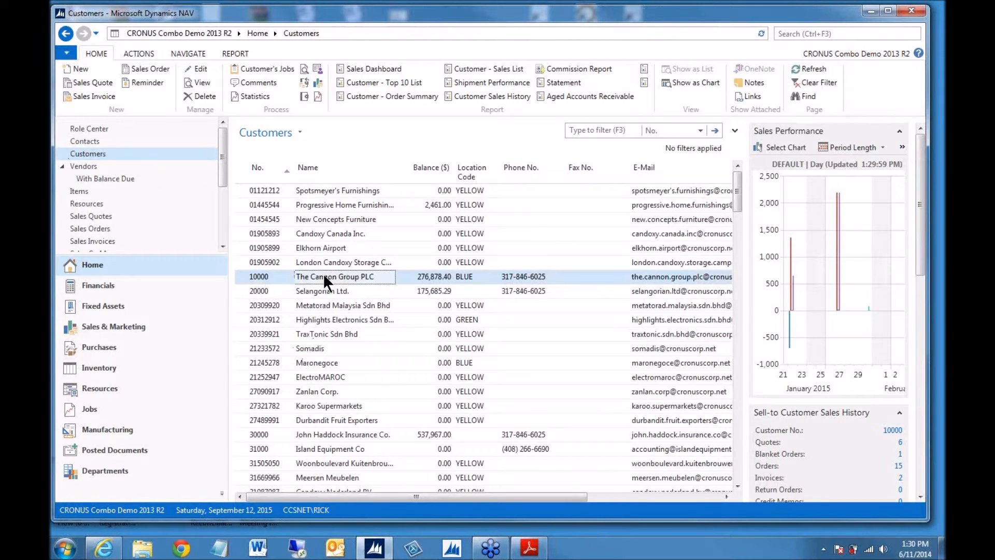
{"action": "double_click", "coordinate": [322, 272]}
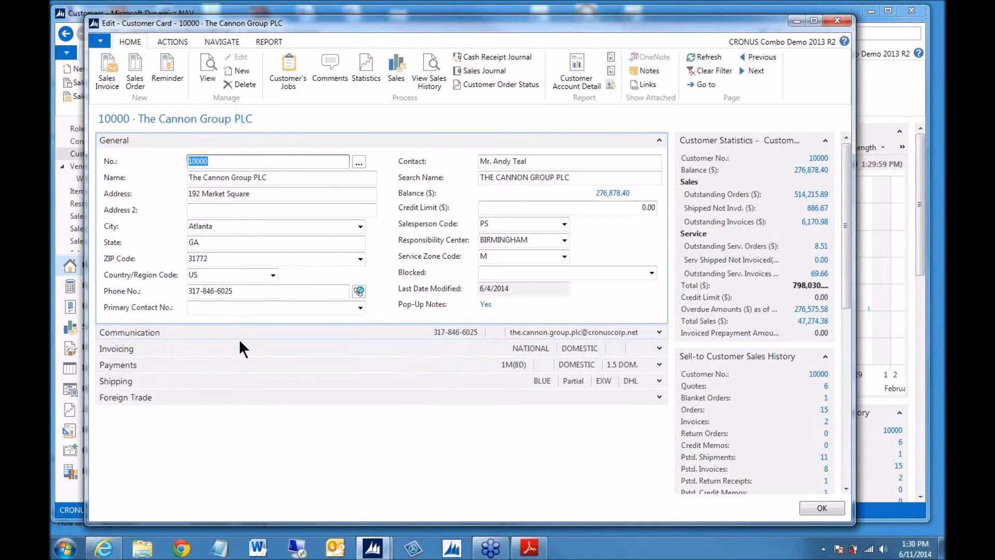
- Expand the Communication FastTab to examine its fields, and collapse it to compare the values promoted in its header
{"action": "left_click", "coordinate": [254, 333]}
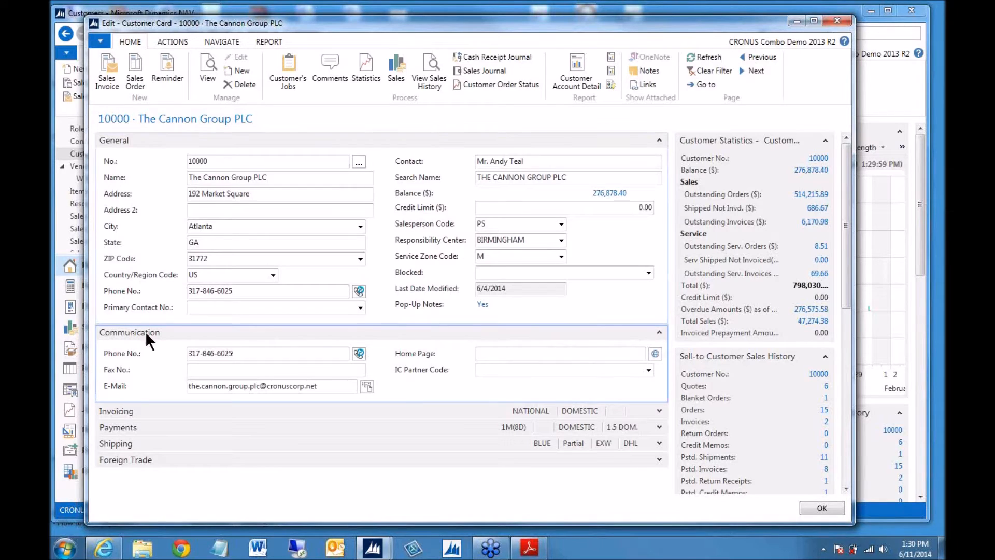
{"action": "left_click", "coordinate": [658, 332]}
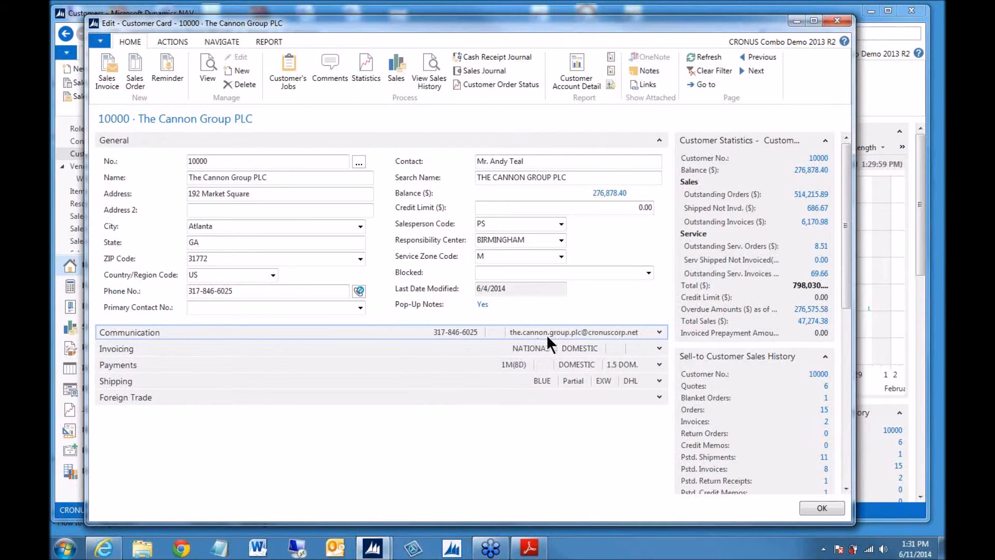
{"action": "left_click", "coordinate": [659, 330]}
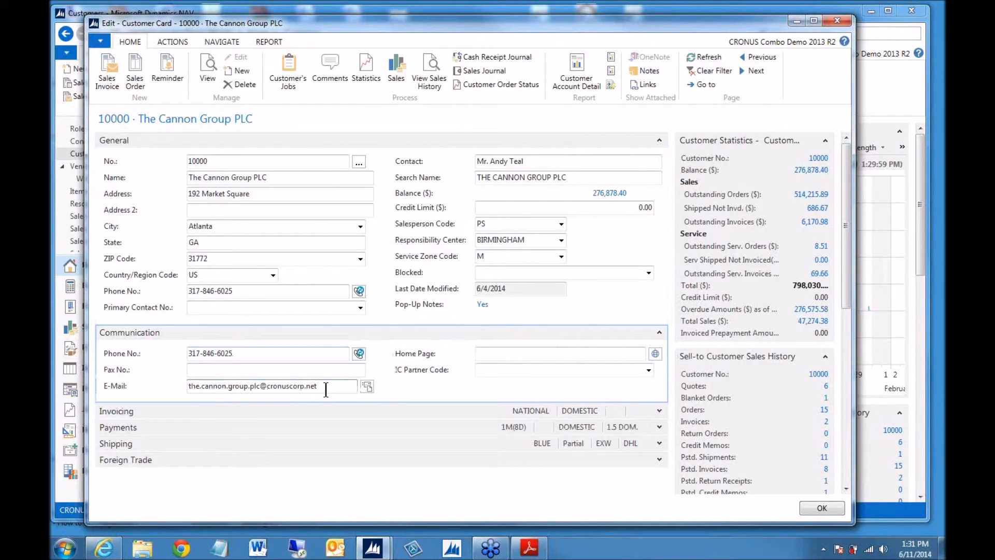
{"action": "left_click", "coordinate": [658, 332]}
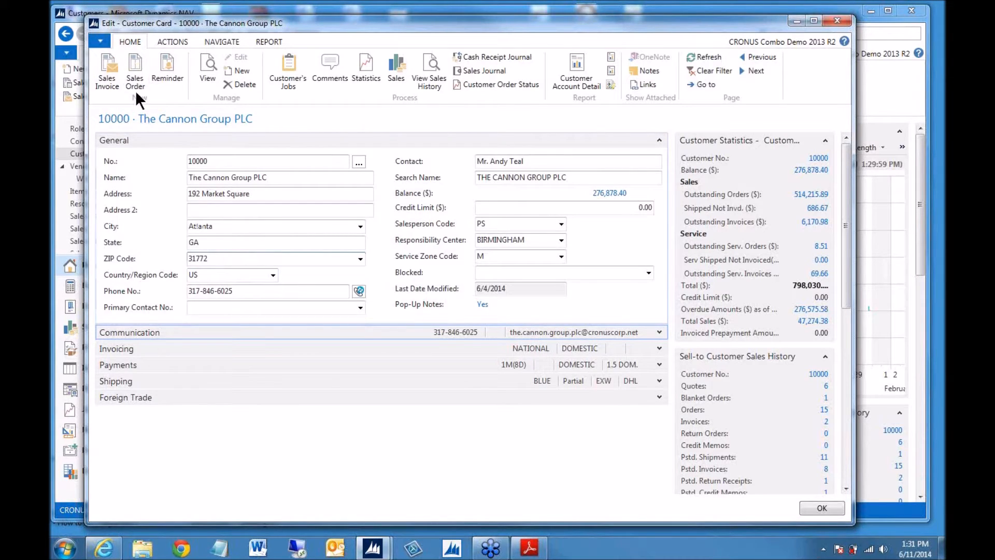
- Customize the Customer Card page by removing the Foreign Trade FastTab from those shown, and apply the change
{"action": "left_click", "coordinate": [98, 39]}
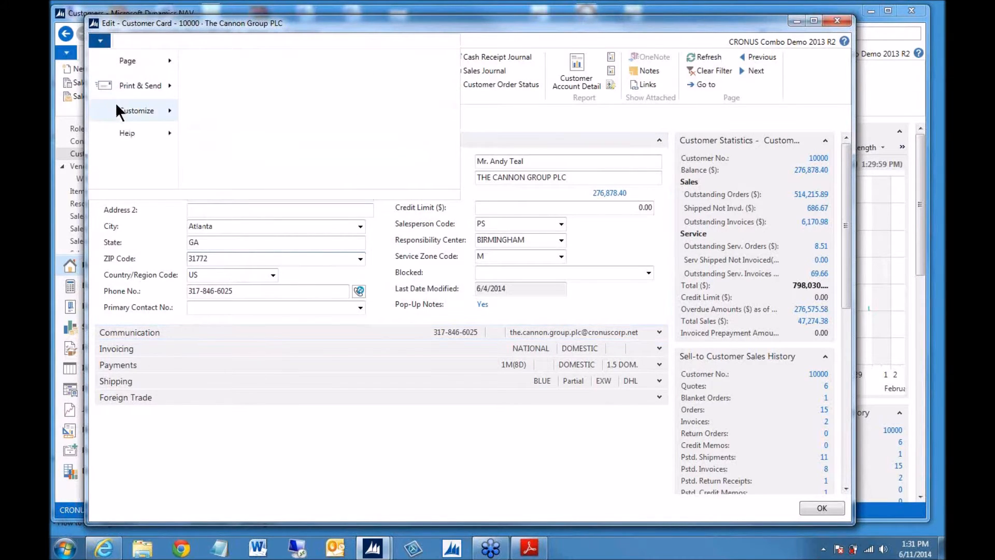
{"action": "mouse_move", "coordinate": [139, 109]}
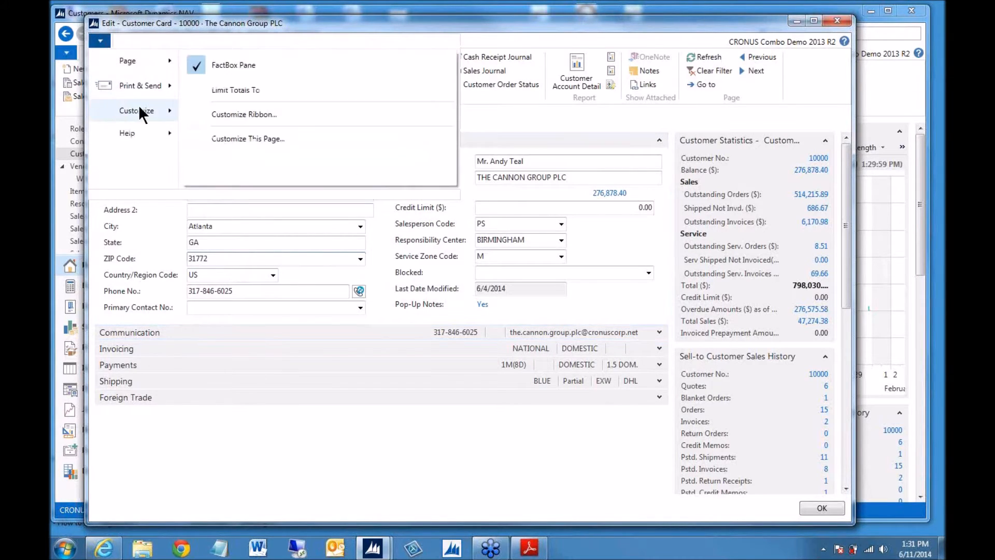
{"action": "left_click", "coordinate": [252, 138]}
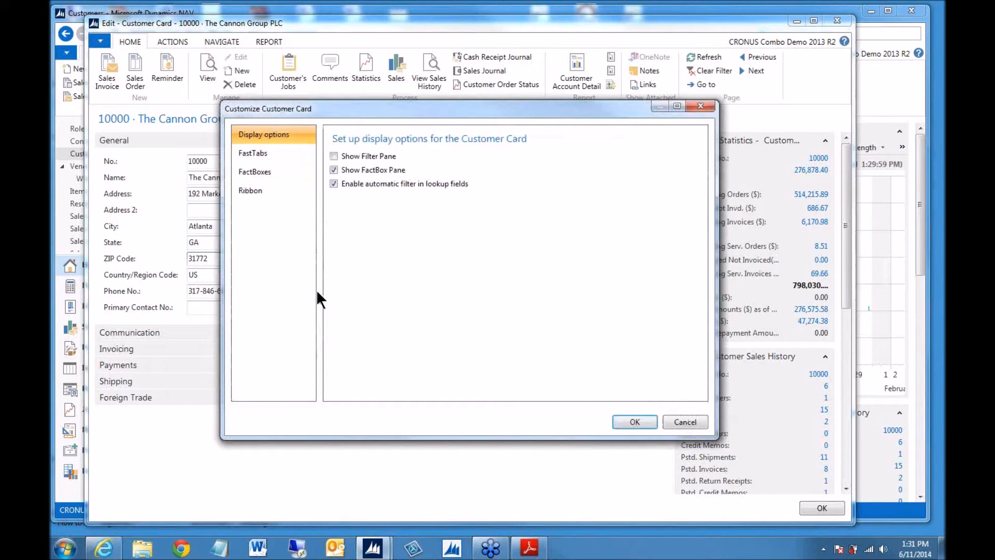
{"action": "left_click", "coordinate": [259, 153]}
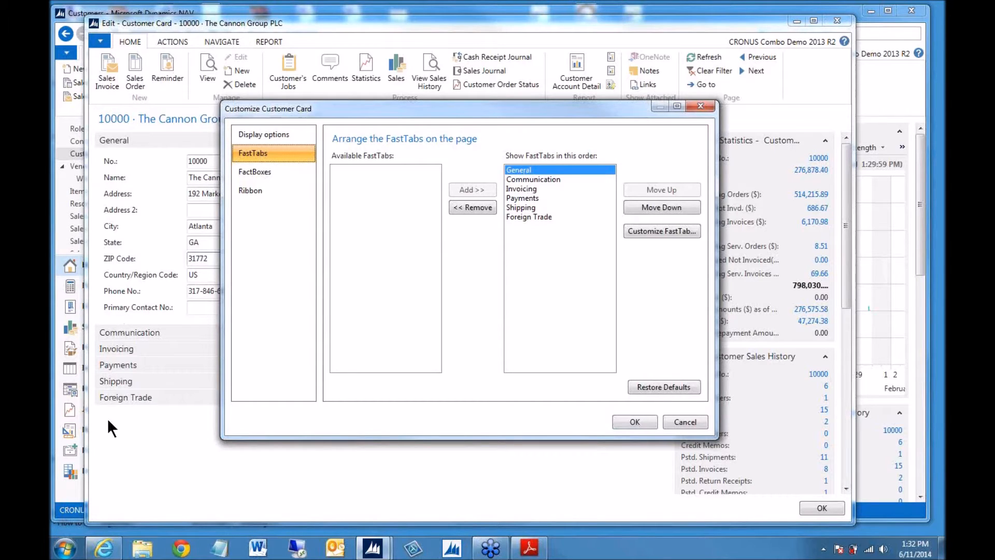
{"action": "left_click", "coordinate": [524, 216]}
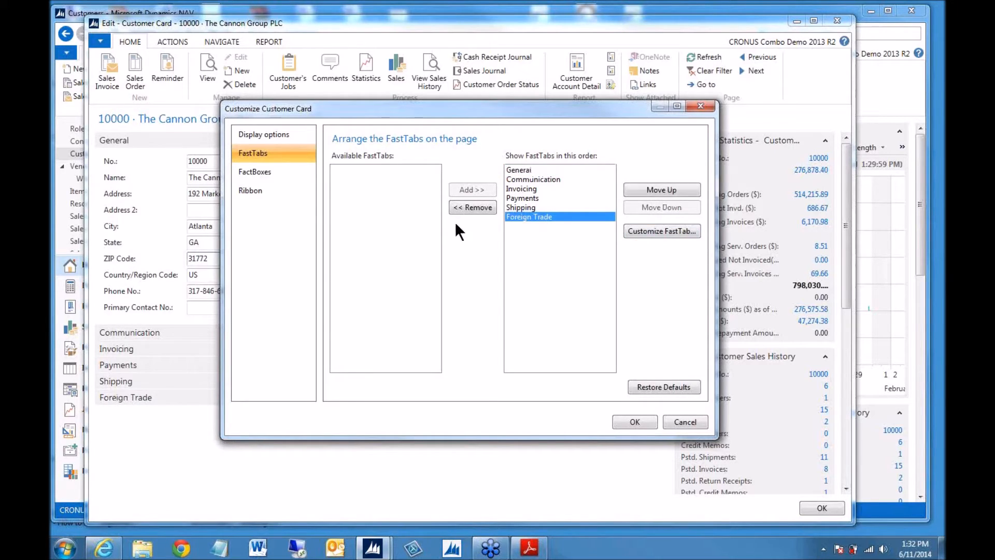
{"action": "left_click", "coordinate": [469, 206]}
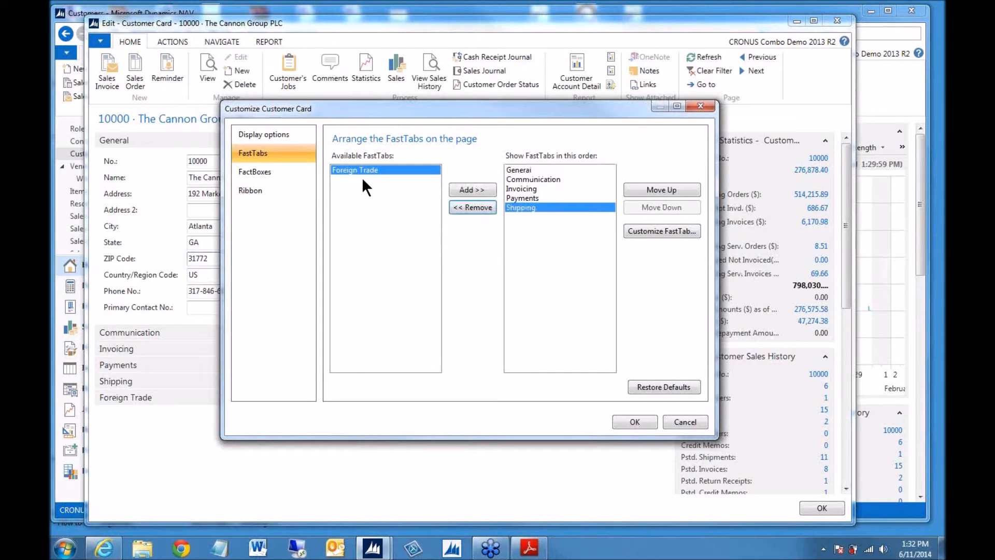
{"action": "left_click", "coordinate": [633, 422]}
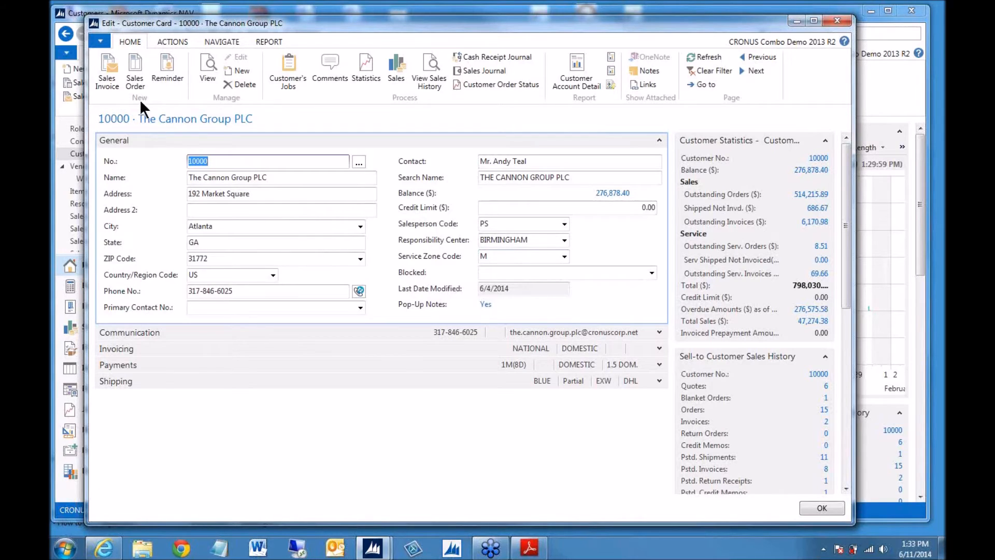
- Customize the General FastTab of the Customer Card by removing Service Zone Code from the fields shown
{"action": "left_click", "coordinate": [95, 40]}
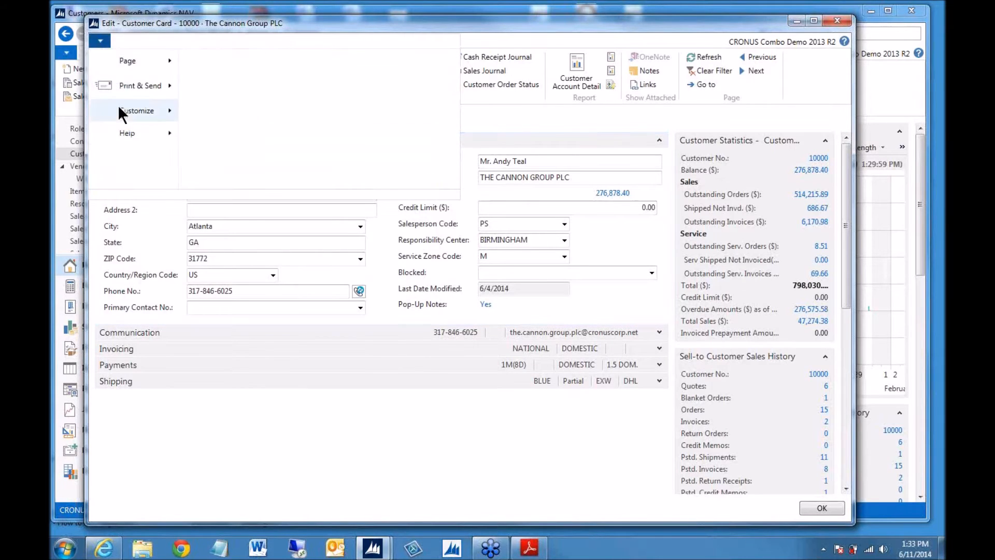
{"action": "mouse_move", "coordinate": [119, 108]}
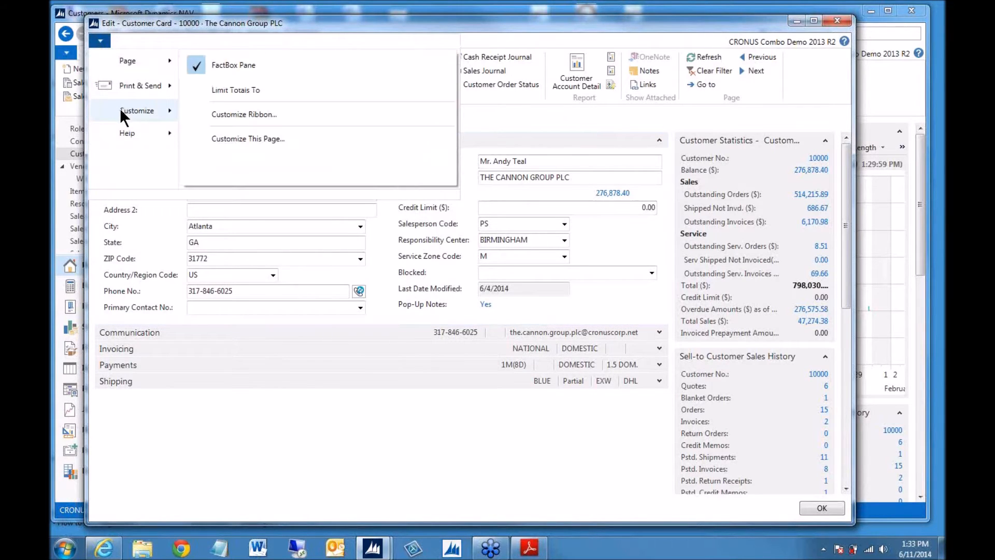
{"action": "left_click", "coordinate": [262, 138]}
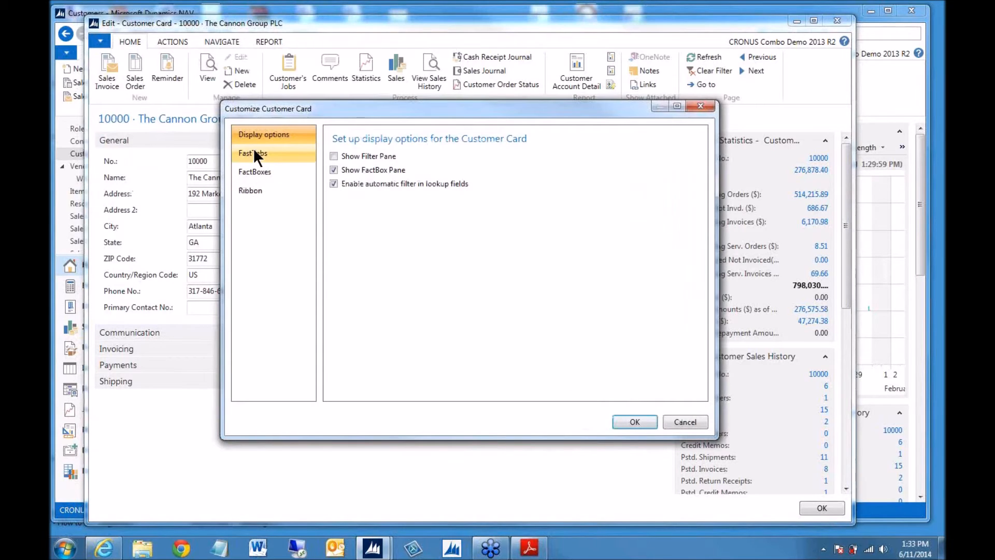
{"action": "left_click", "coordinate": [254, 150]}
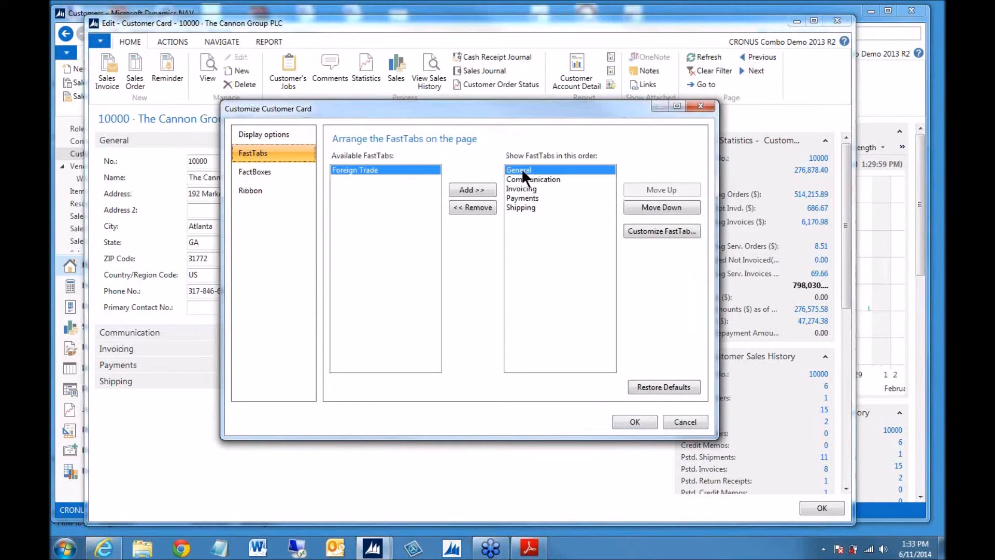
{"action": "left_click", "coordinate": [668, 229]}
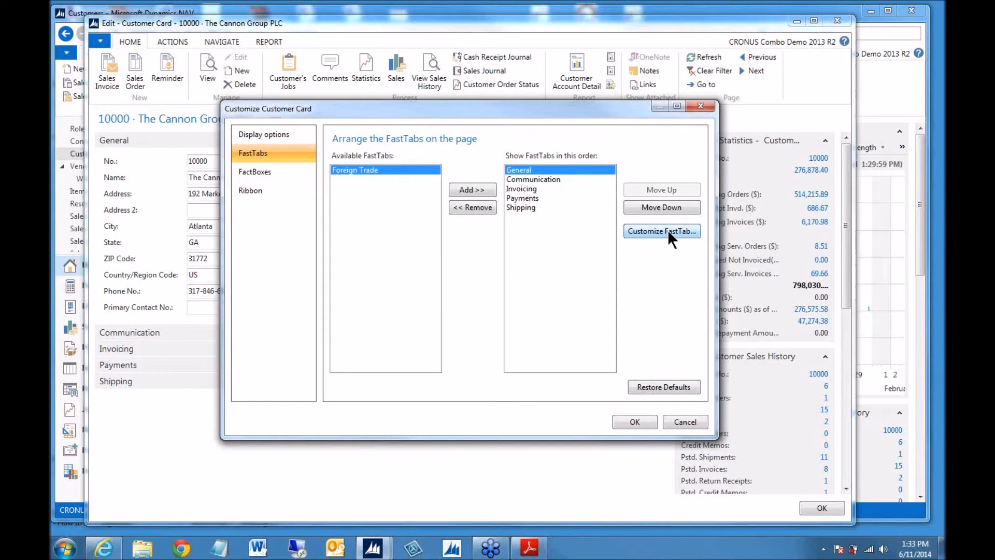
{"action": "left_click_drag", "start_coordinate": [452, 125], "coordinate": [485, 154]}
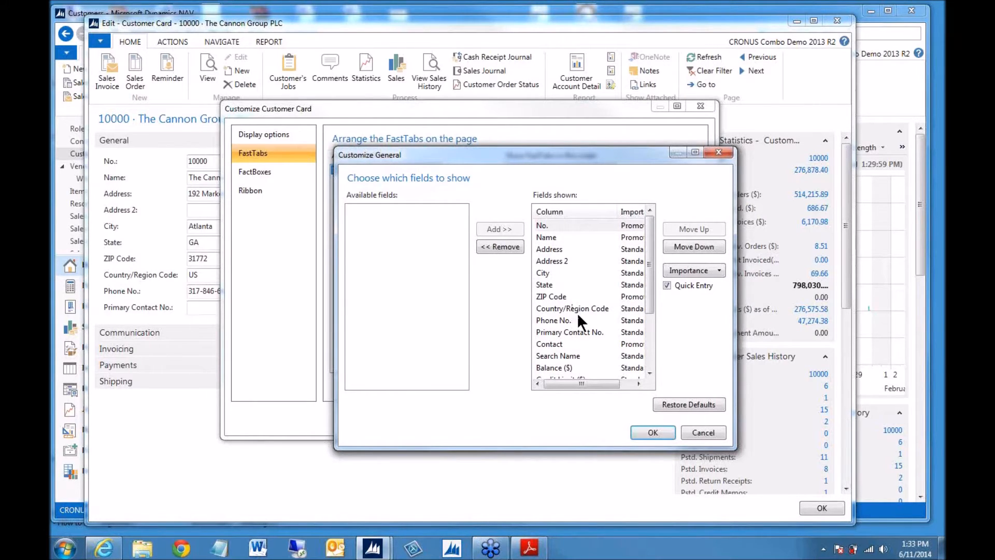
{"action": "left_click_drag", "start_coordinate": [337, 311], "coordinate": [164, 327]}
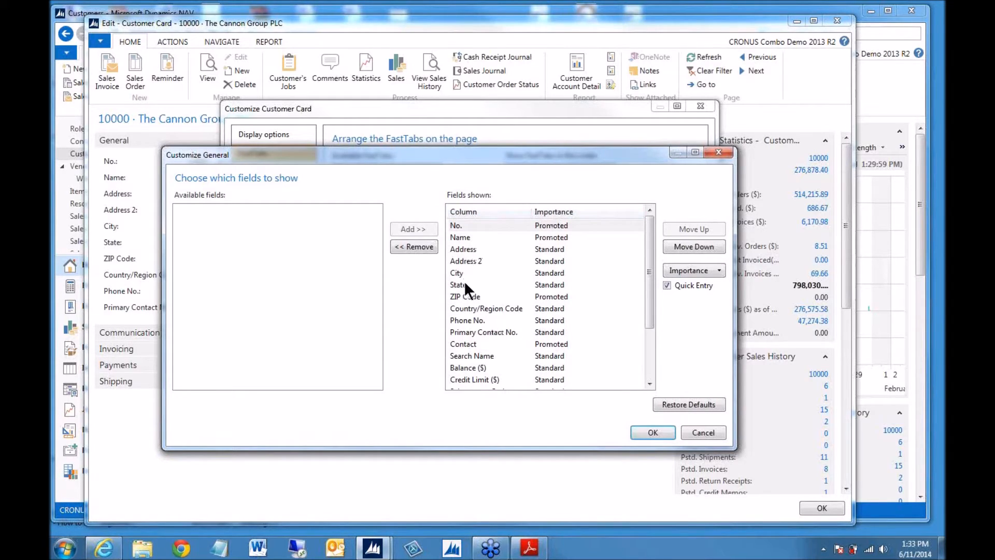
{"action": "scroll", "coordinate": [472, 329], "scroll_direction": "down", "scroll_amount": 2}
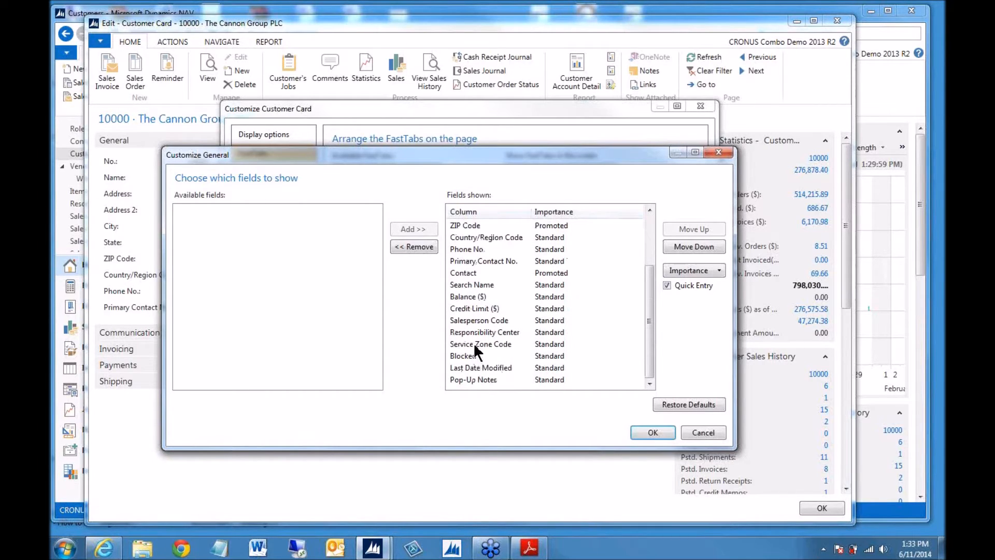
{"action": "left_click", "coordinate": [474, 344]}
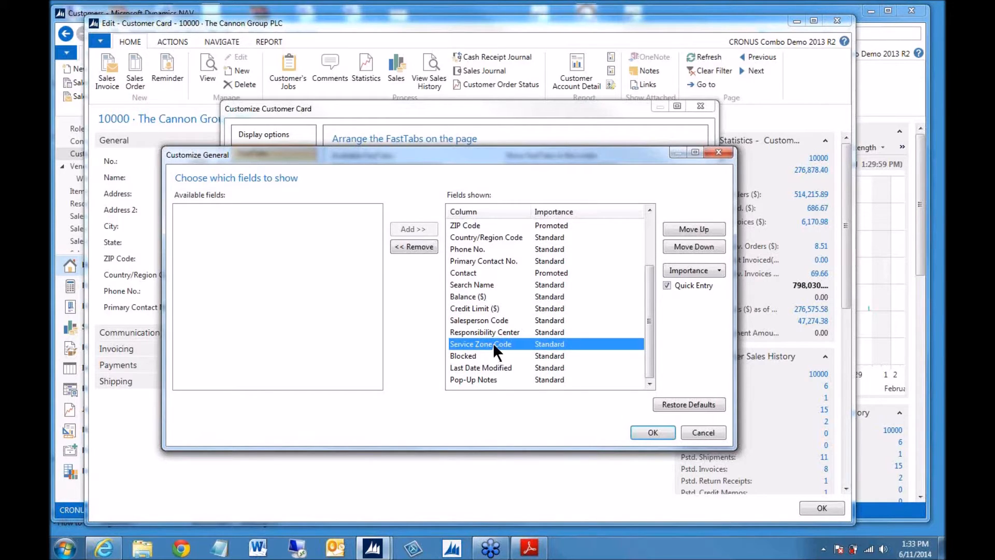
{"action": "left_click", "coordinate": [413, 247]}
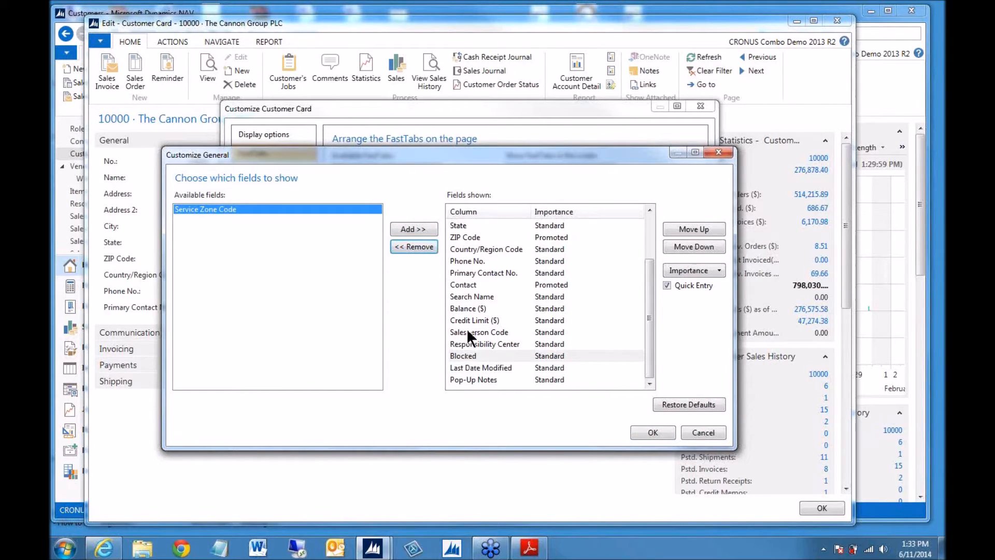
- Move Responsibility Center above Salesperson Code in the General FastTab's field order and apply the page customization
{"action": "left_click", "coordinate": [466, 345]}
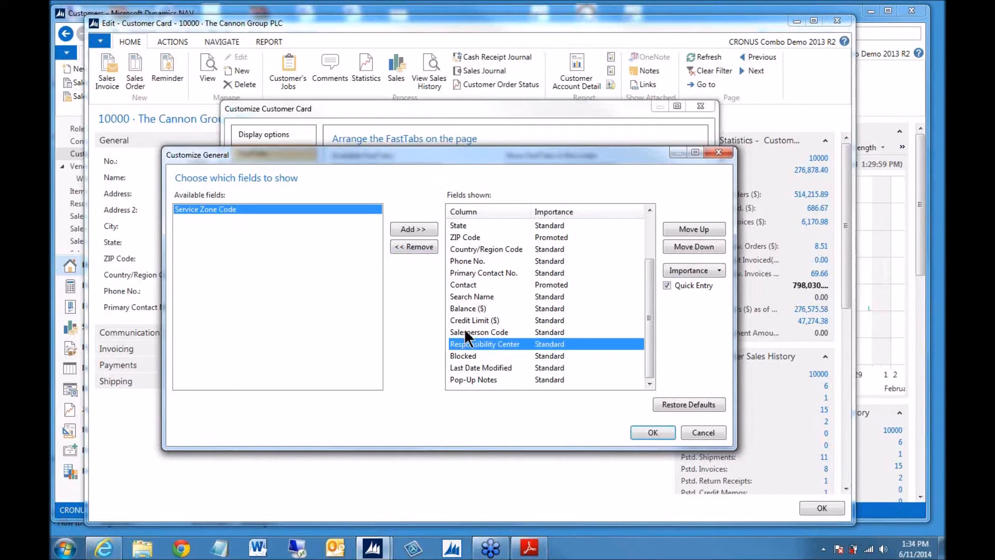
{"action": "left_click", "coordinate": [682, 229]}
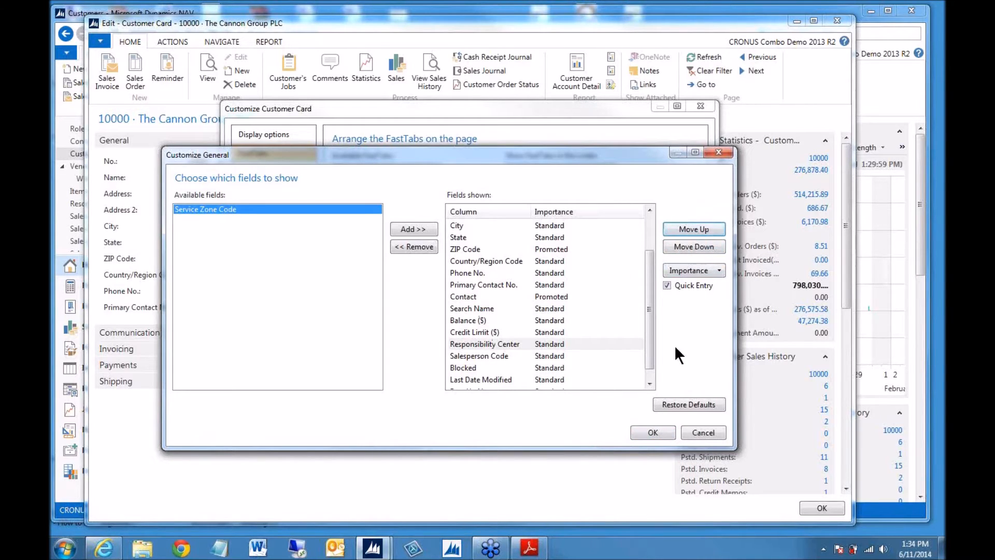
{"action": "left_click", "coordinate": [650, 432]}
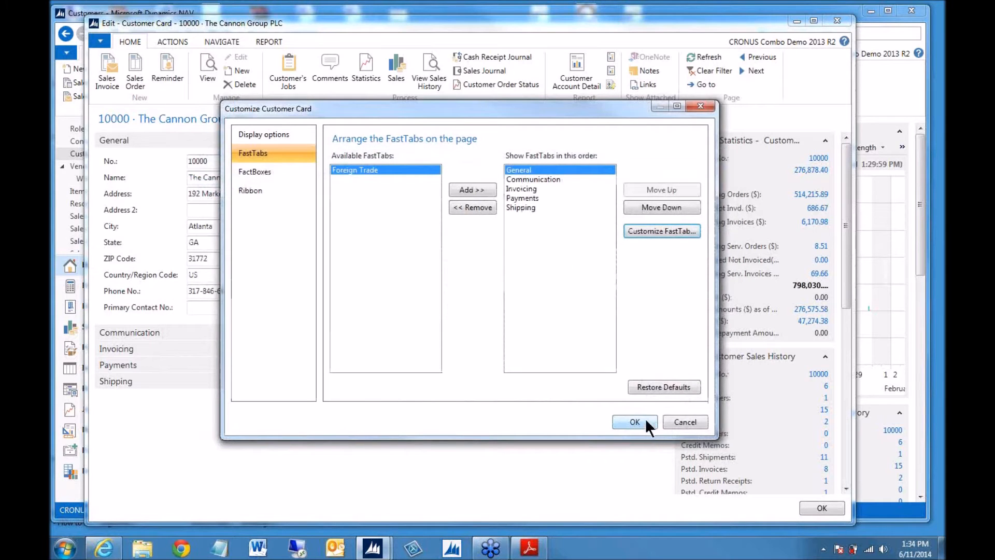
{"action": "left_click", "coordinate": [633, 422]}
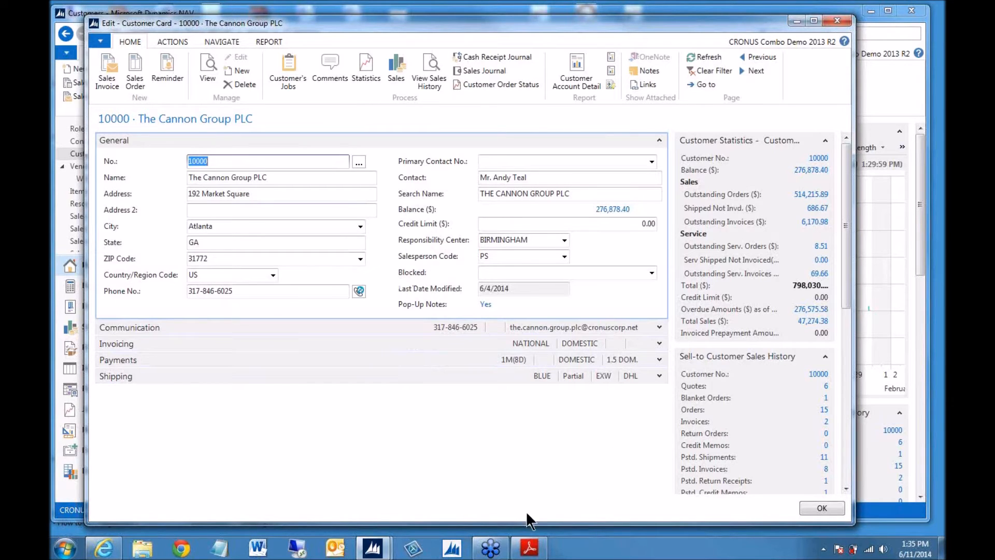
- Check the next study guide topic in Adobe Reader, and return to Dynamics NAV to close the customer card
{"action": "left_click", "coordinate": [529, 548]}
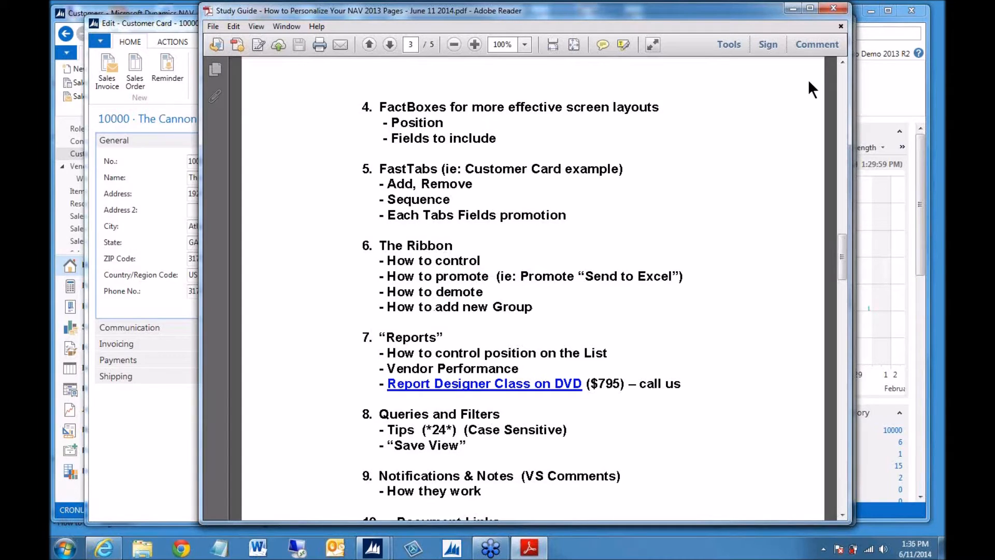
{"action": "left_click", "coordinate": [792, 9]}
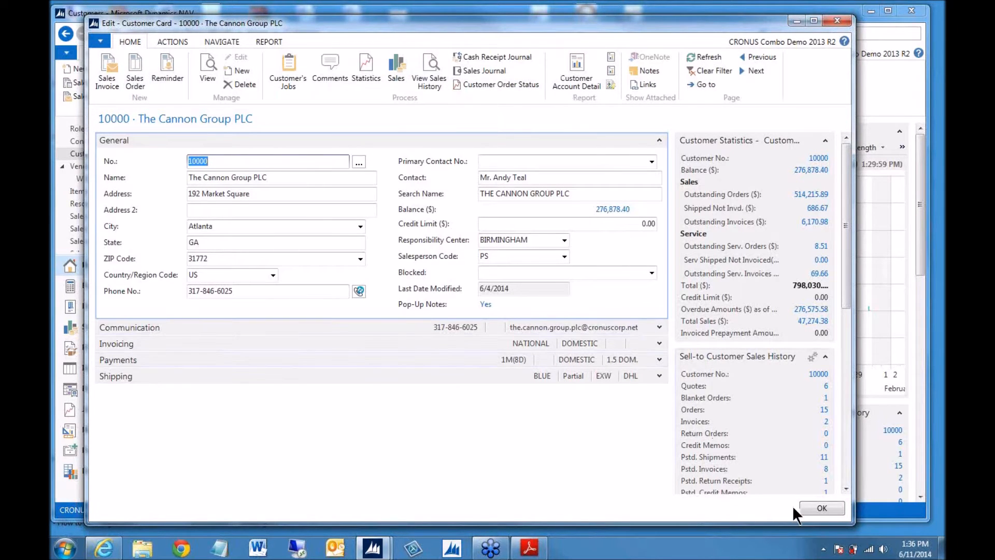
{"action": "left_click", "coordinate": [822, 508]}
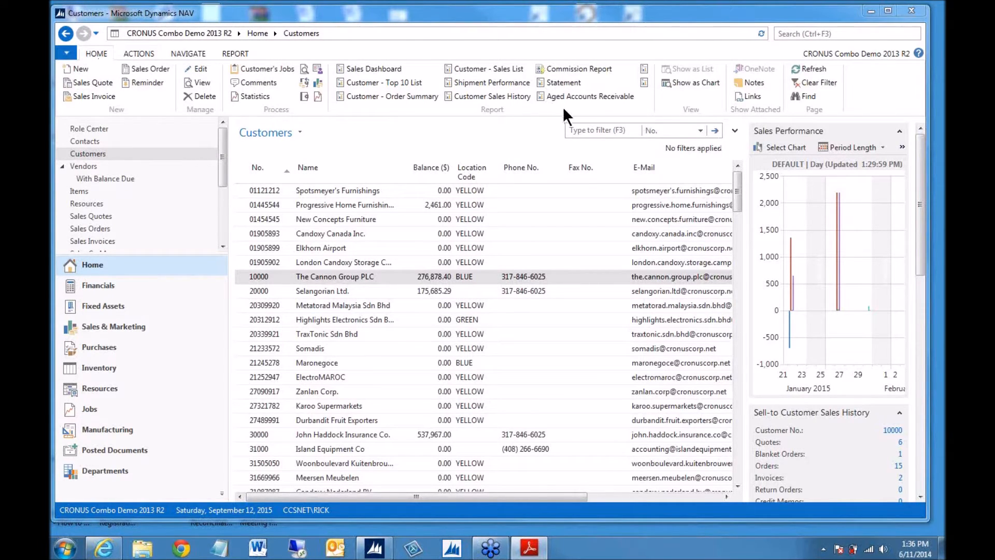
- Examine the ribbon commands available for the Customers list, comparing where the Commission Report is offered
{"action": "left_click", "coordinate": [138, 52]}
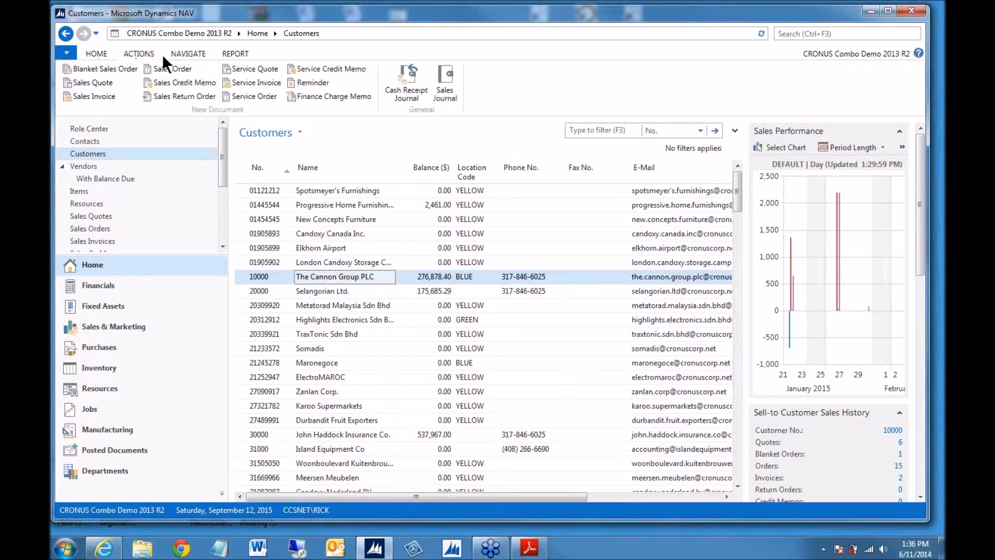
{"action": "left_click", "coordinate": [188, 53]}
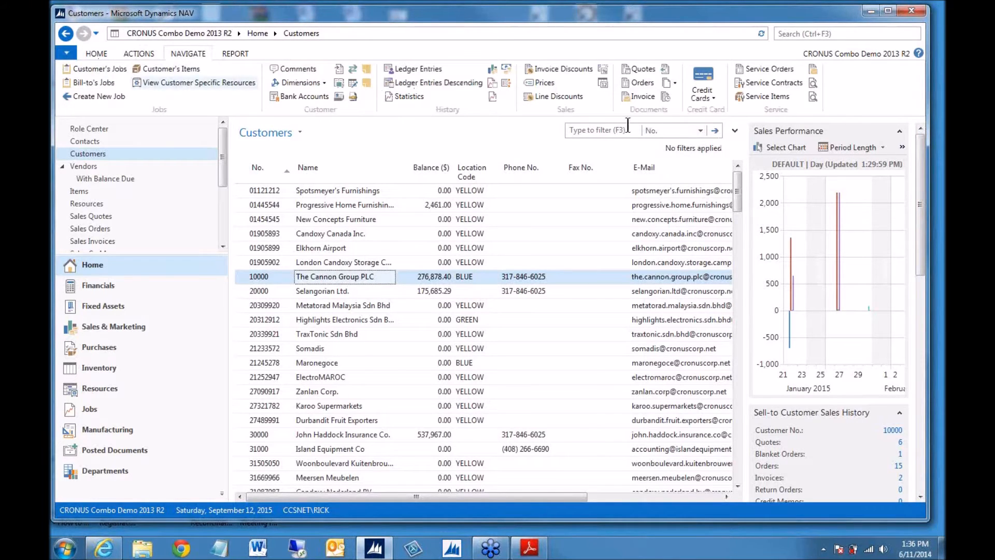
{"action": "left_click", "coordinate": [238, 54]}
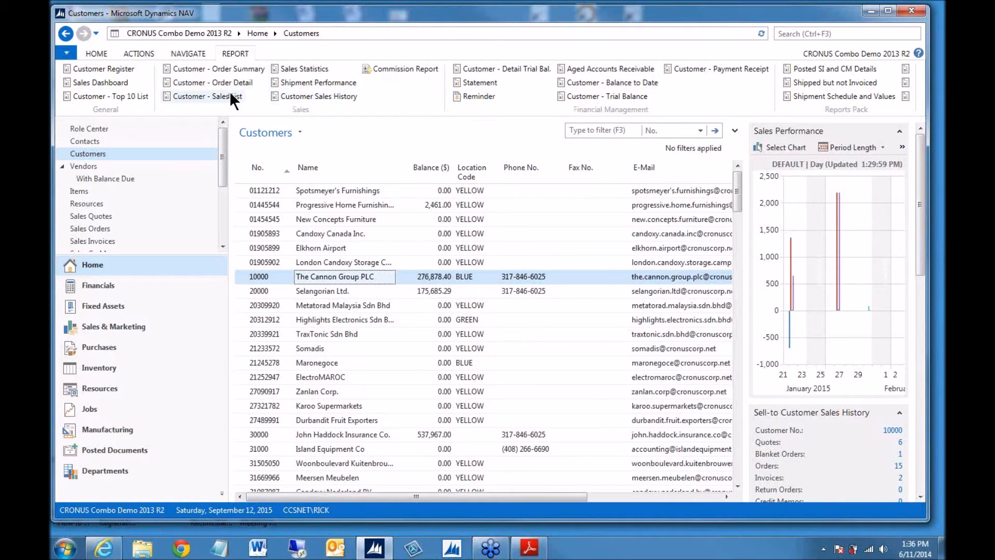
{"action": "left_click", "coordinate": [96, 54]}
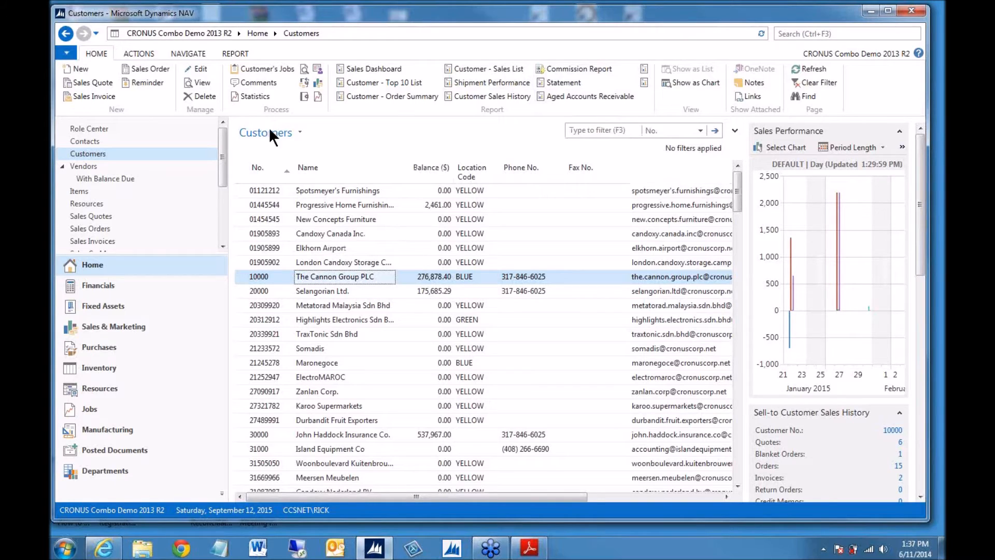
{"action": "left_click", "coordinate": [235, 54]}
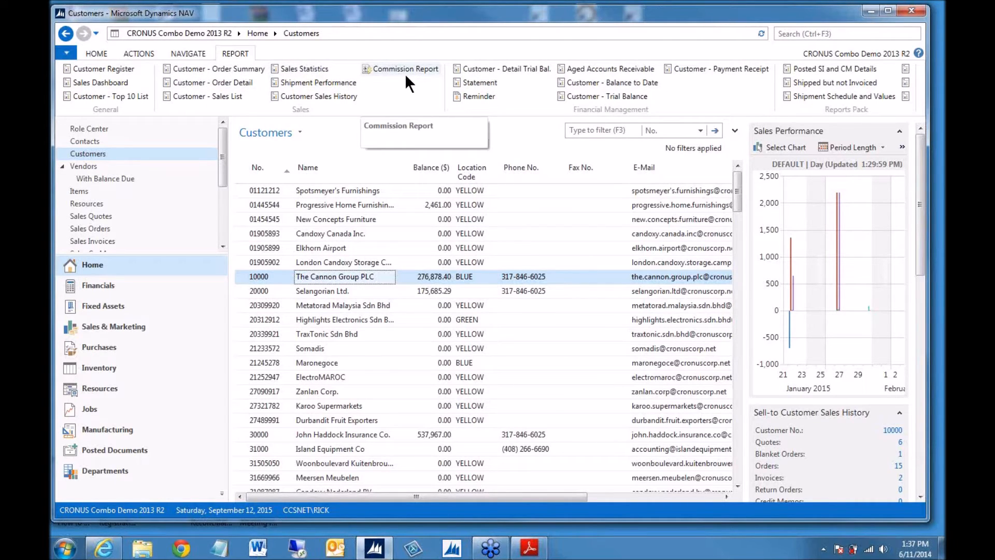
{"action": "left_click", "coordinate": [89, 53]}
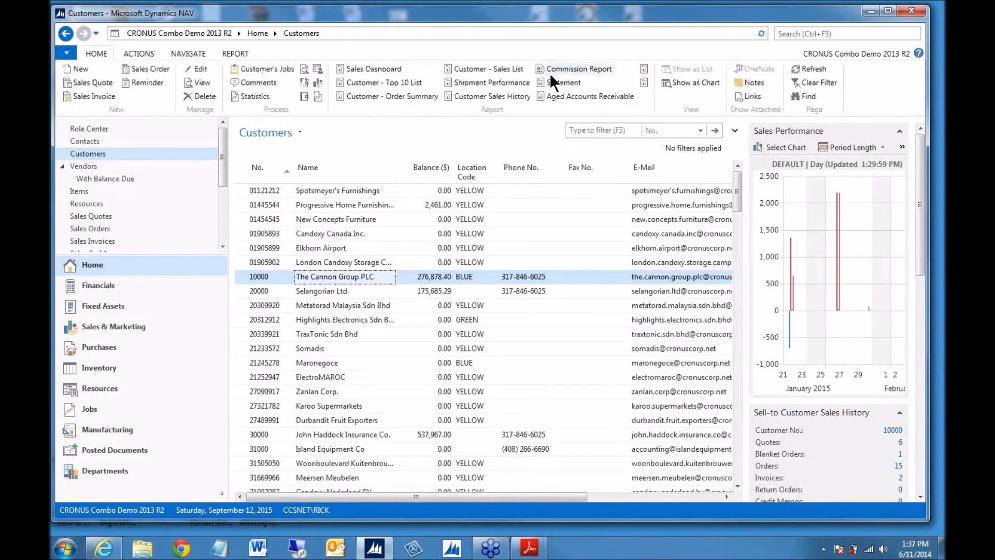
{"action": "left_click", "coordinate": [234, 53]}
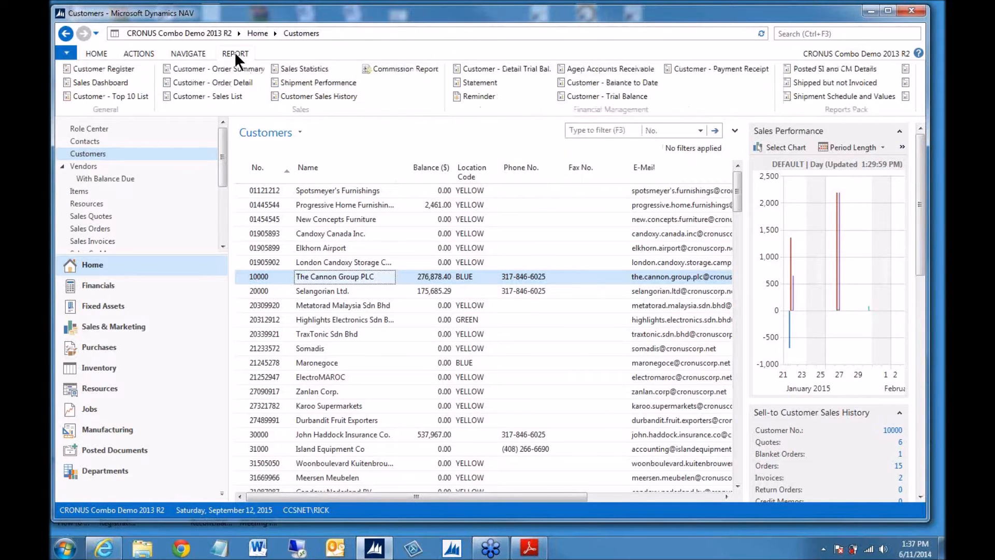
{"action": "left_click", "coordinate": [98, 53]}
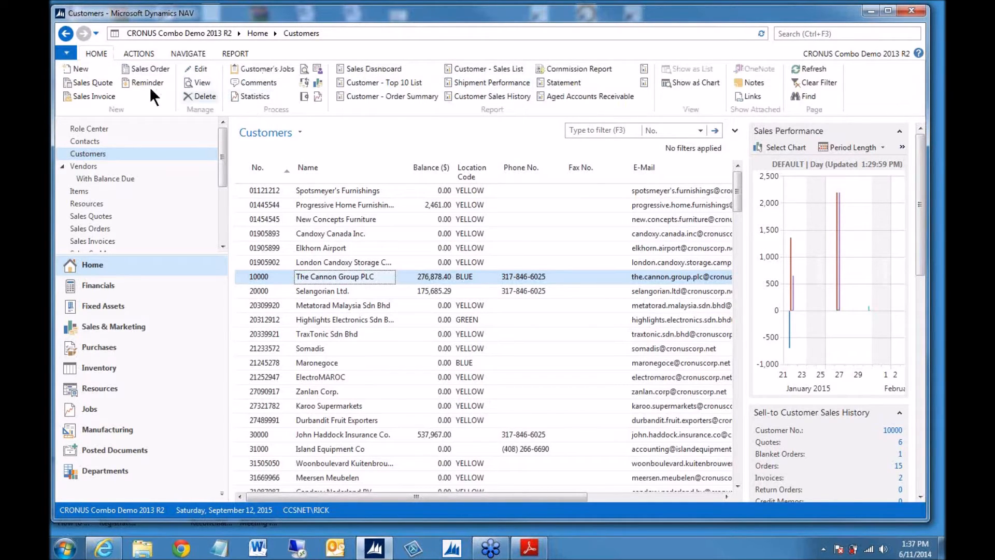
- Customize the Customers list ribbon by removing Commission Report from the Report group under Home, and apply the change
{"action": "left_click", "coordinate": [66, 54]}
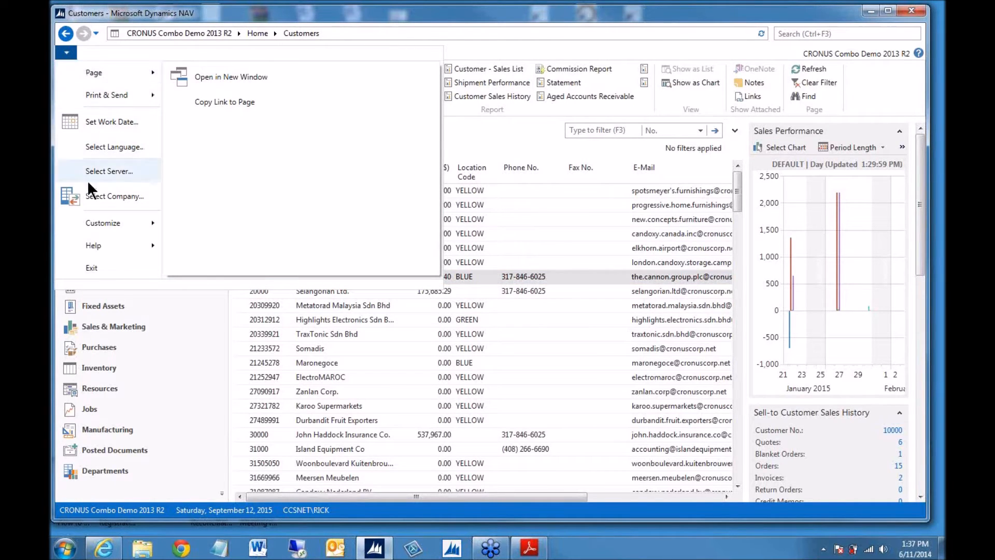
{"action": "mouse_move", "coordinate": [110, 223]}
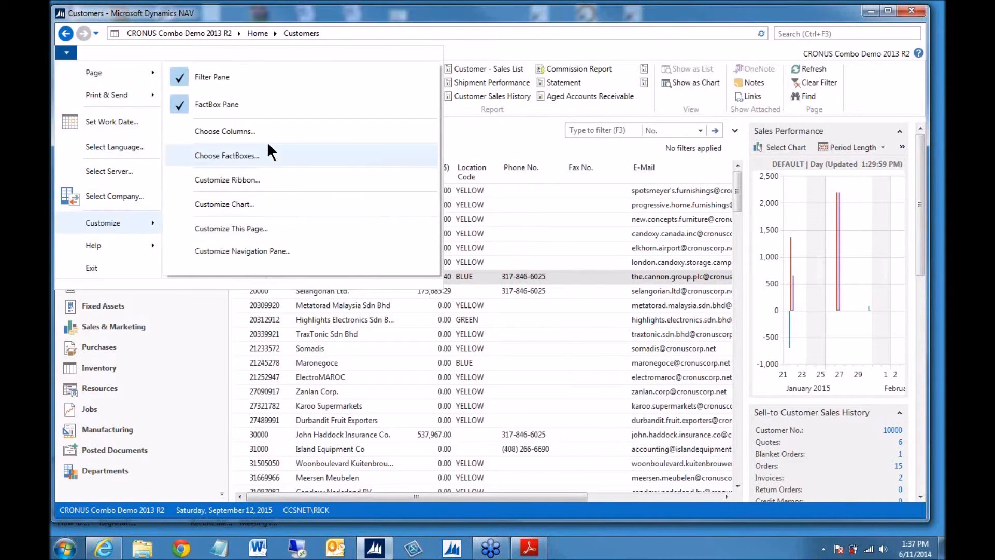
{"action": "left_click", "coordinate": [318, 180]}
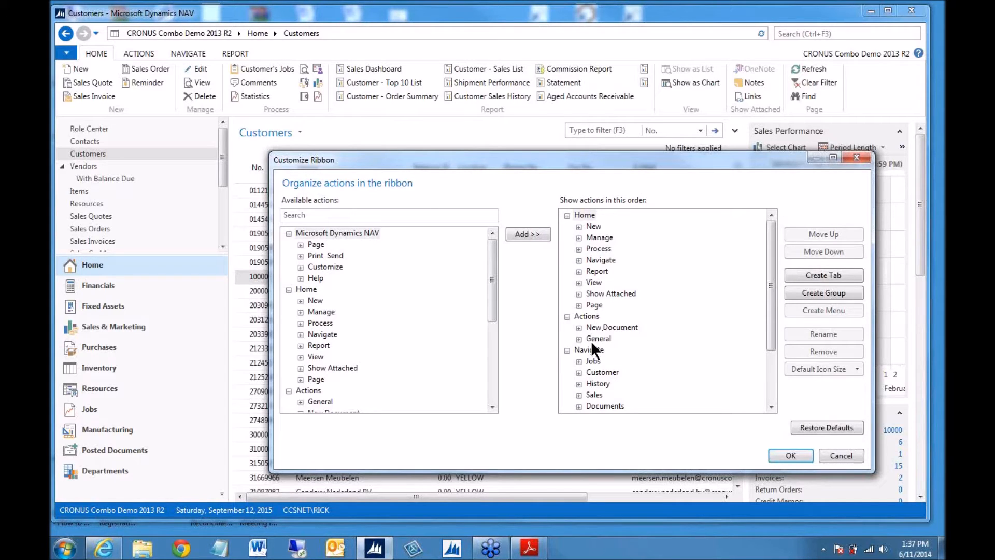
{"action": "mouse_move", "coordinate": [775, 242]}
{"action": "left_mouse_down"}
{"action": "mouse_move", "coordinate": [773, 330]}
{"action": "mouse_move", "coordinate": [770, 228]}
{"action": "left_mouse_up"}
{"action": "left_click", "coordinate": [579, 272]}
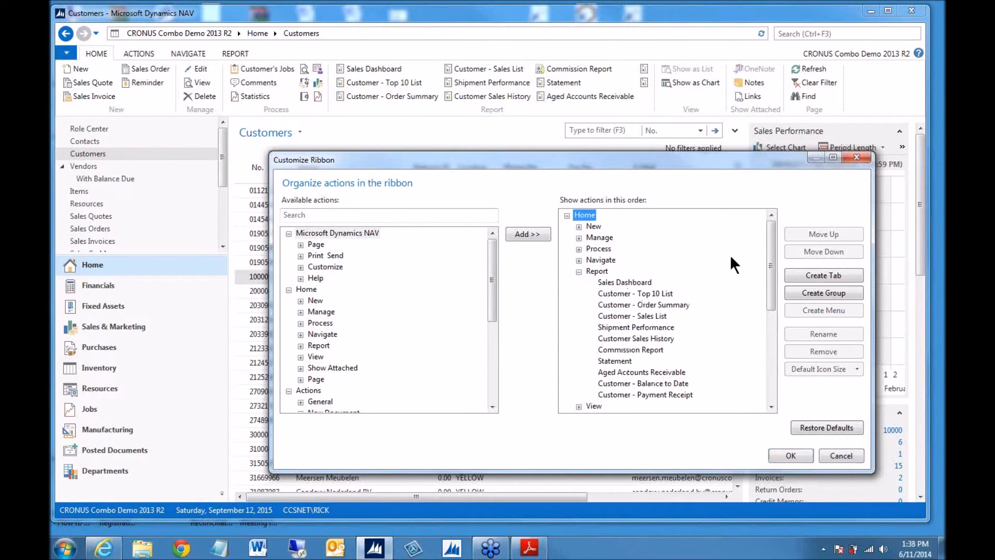
{"action": "left_click_drag", "start_coordinate": [771, 237], "coordinate": [772, 243]}
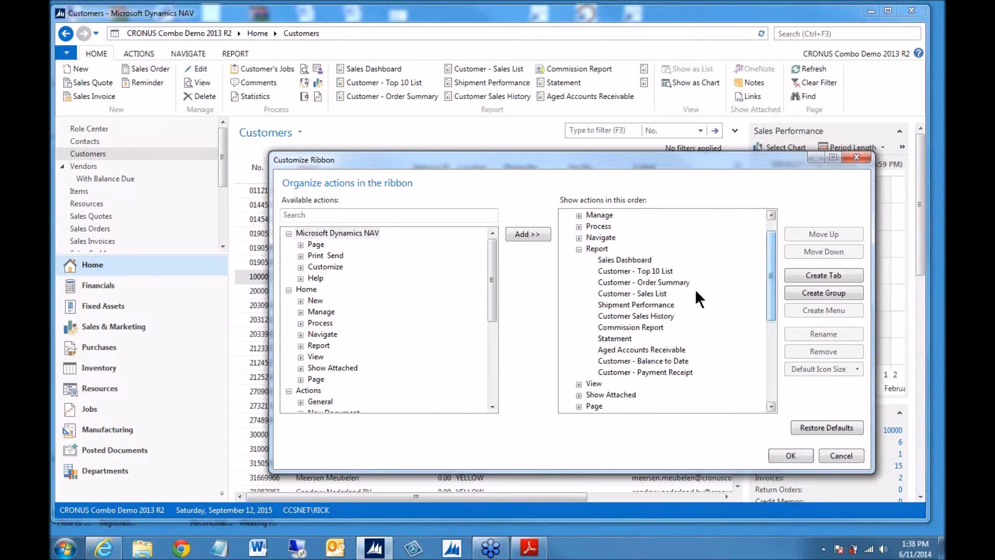
{"action": "left_click", "coordinate": [627, 327]}
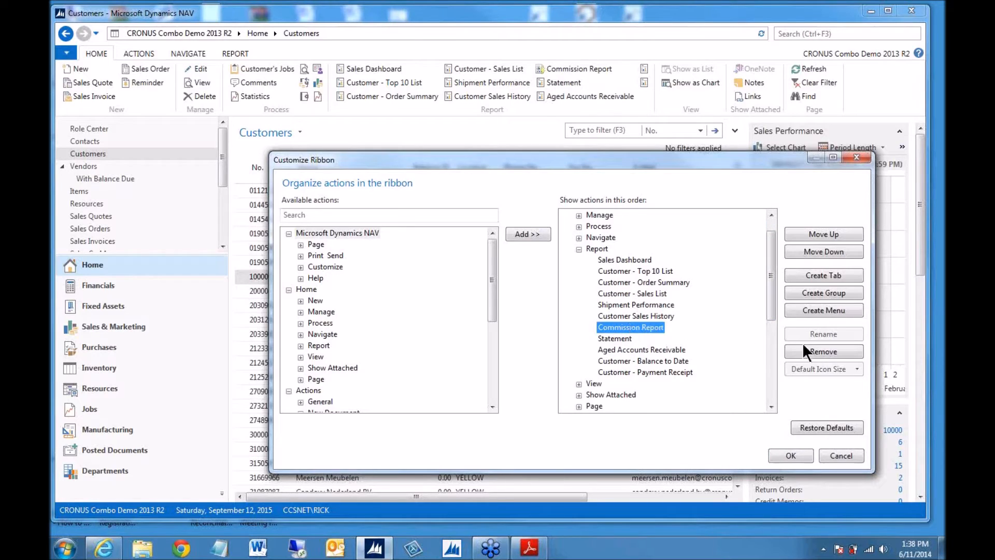
{"action": "left_click", "coordinate": [814, 352]}
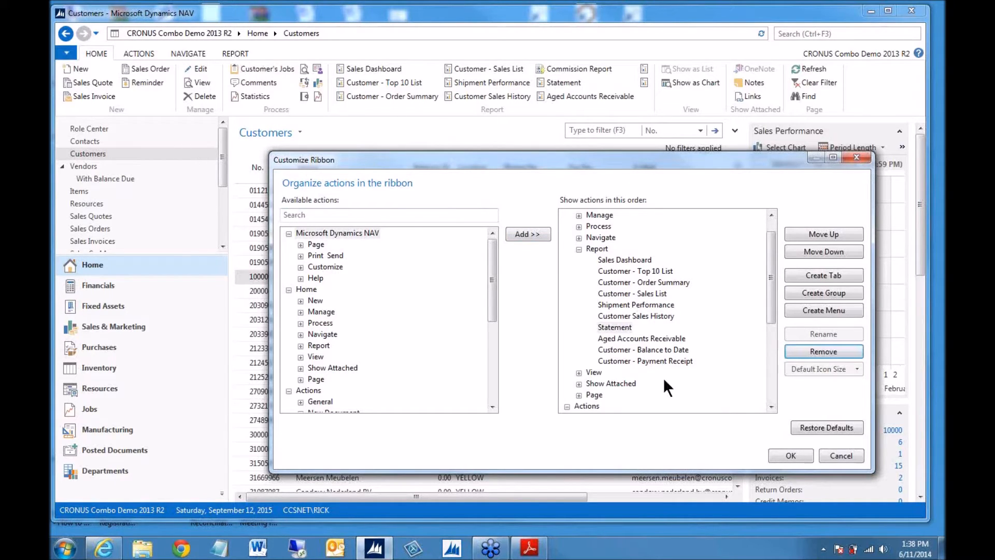
{"action": "left_click", "coordinate": [788, 456]}
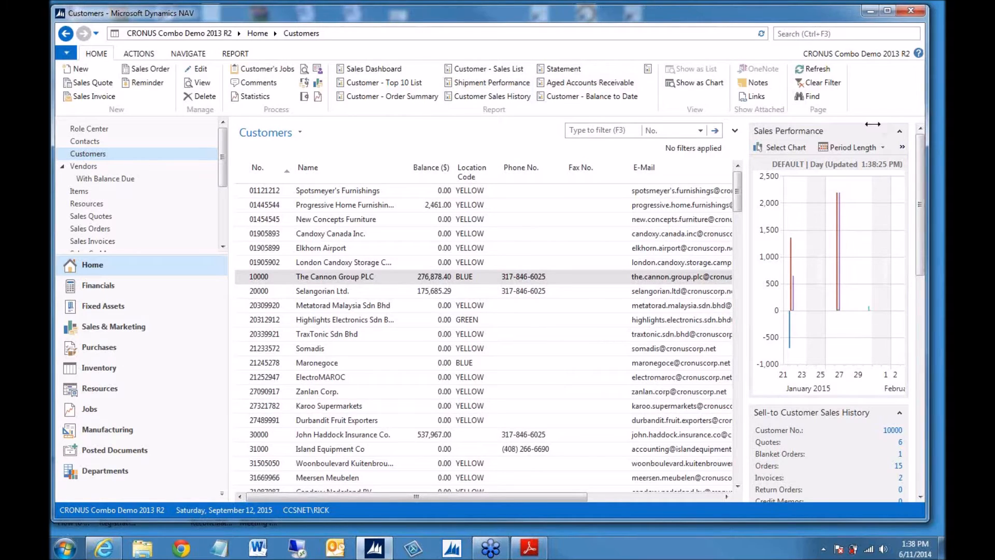
- Narrow and re-widen the Customers window to check how the ribbon adapts, and consult the Reports topic of the study guide in Adobe Reader
{"action": "left_click_drag", "start_coordinate": [930, 115], "coordinate": [554, 136]}
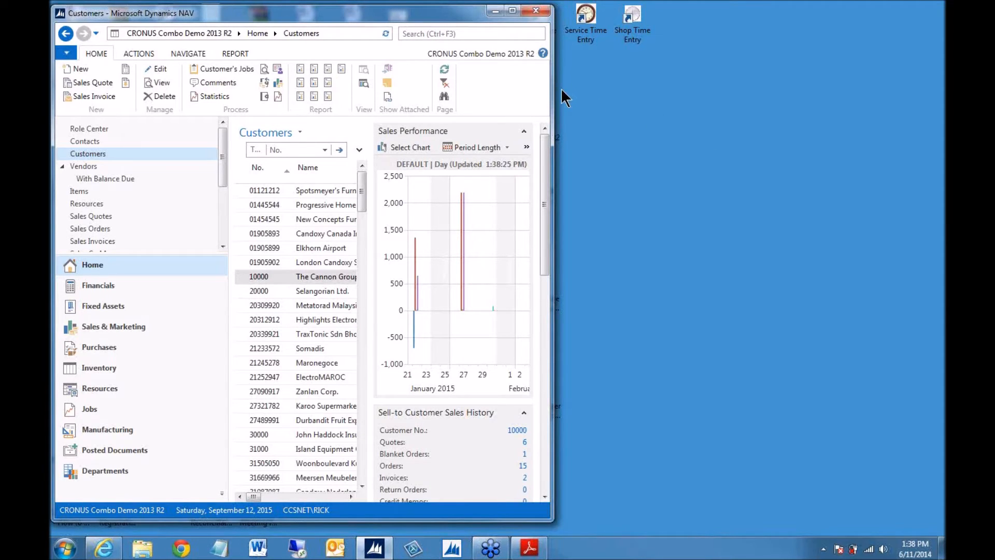
{"action": "left_click_drag", "start_coordinate": [553, 95], "coordinate": [942, 95]}
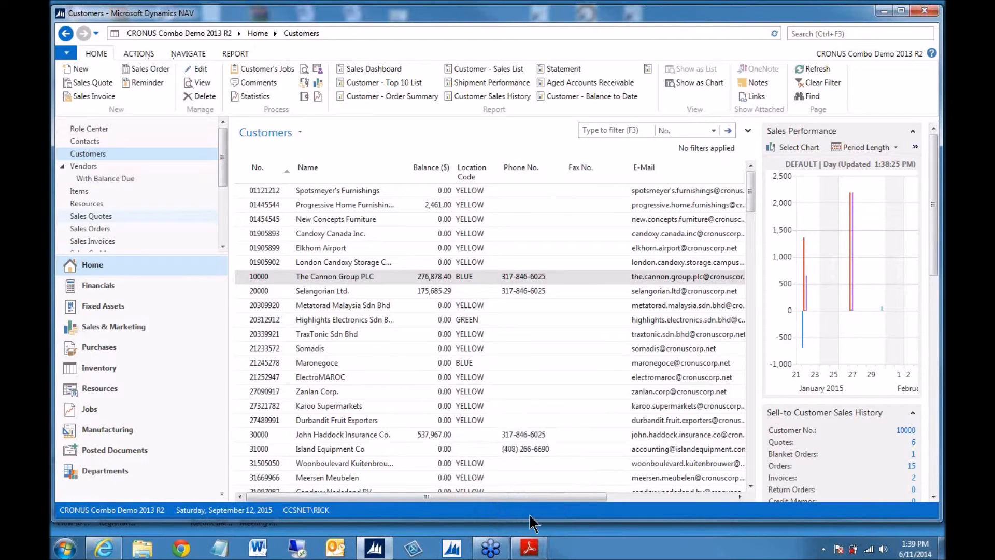
{"action": "left_click", "coordinate": [530, 550]}
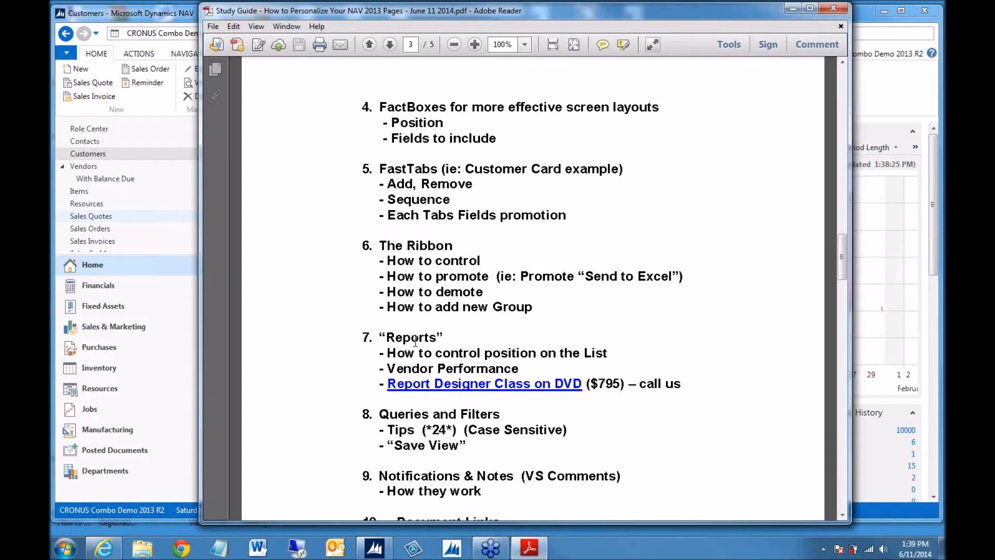
{"action": "left_click", "coordinate": [792, 9]}
- Open the Vendors list in Dynamics NAV and examine the document, navigation and report commands its ribbon offers
{"action": "left_click", "coordinate": [82, 166]}
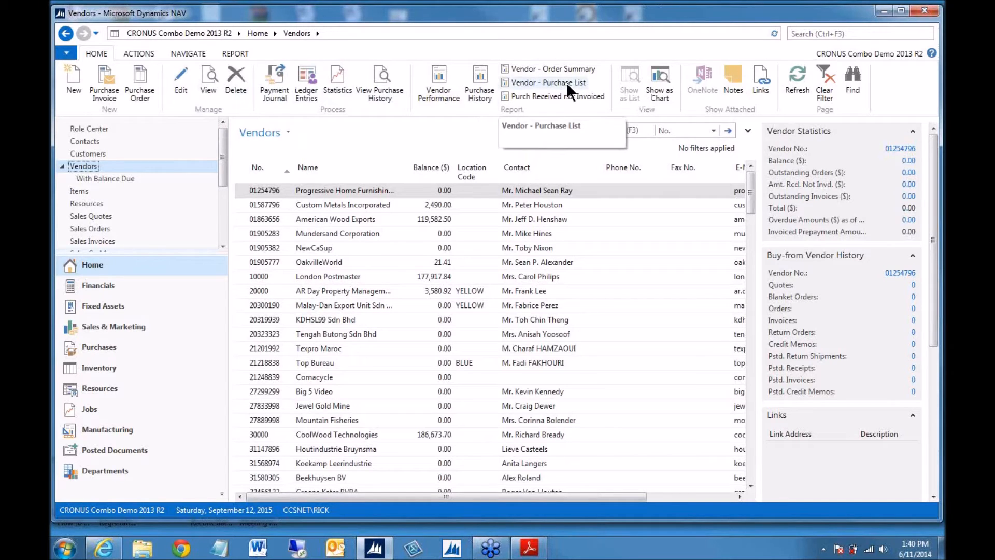
{"action": "left_click", "coordinate": [139, 54]}
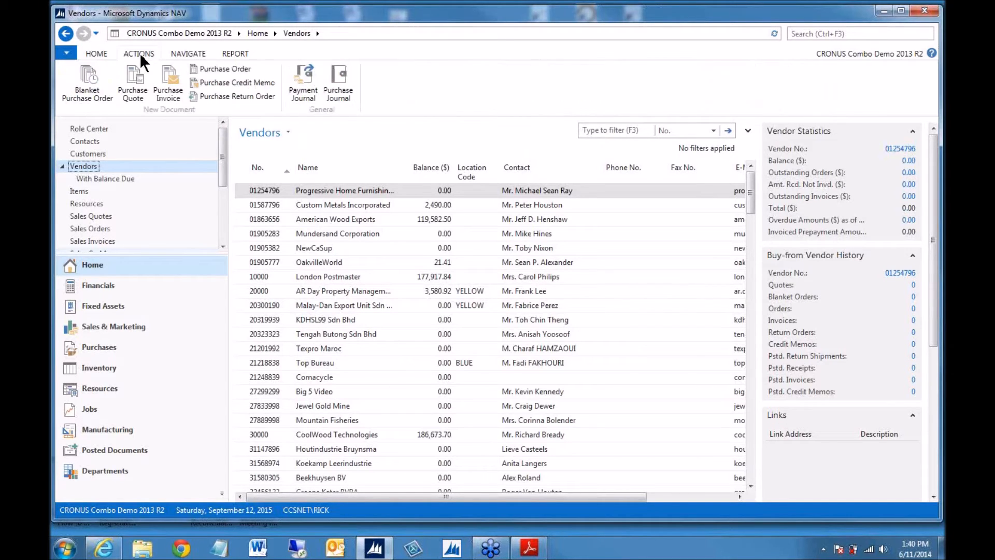
{"action": "left_click", "coordinate": [180, 53]}
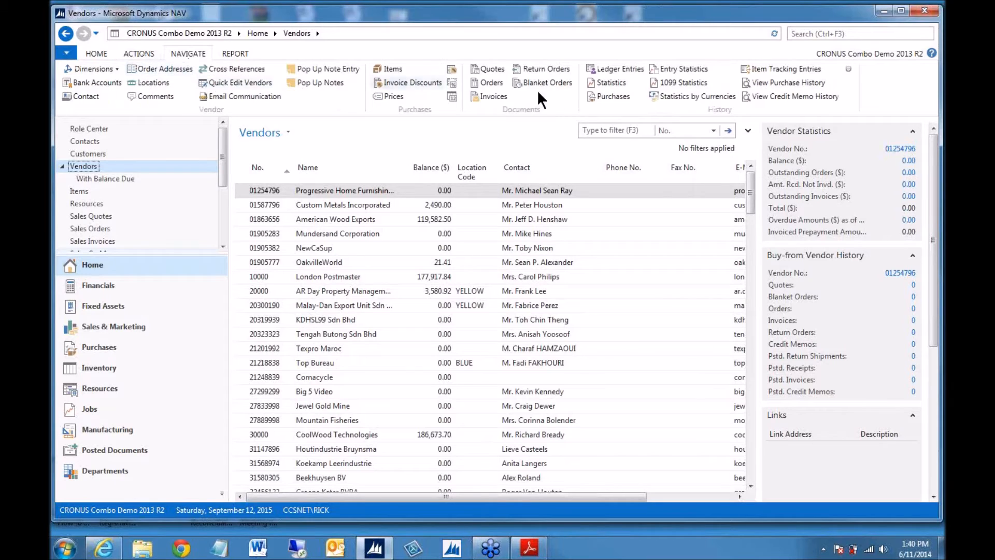
{"action": "left_click", "coordinate": [234, 53]}
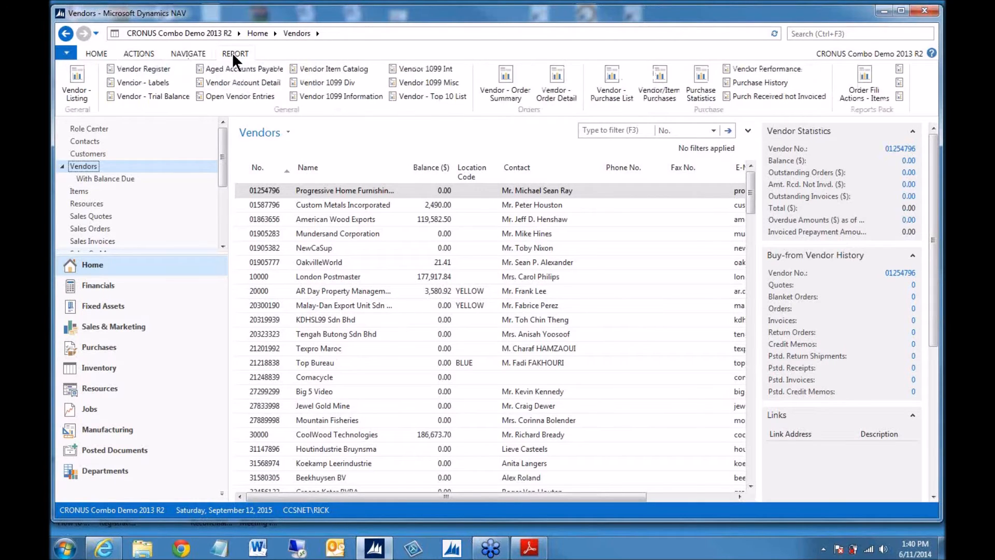
{"action": "left_click", "coordinate": [92, 53]}
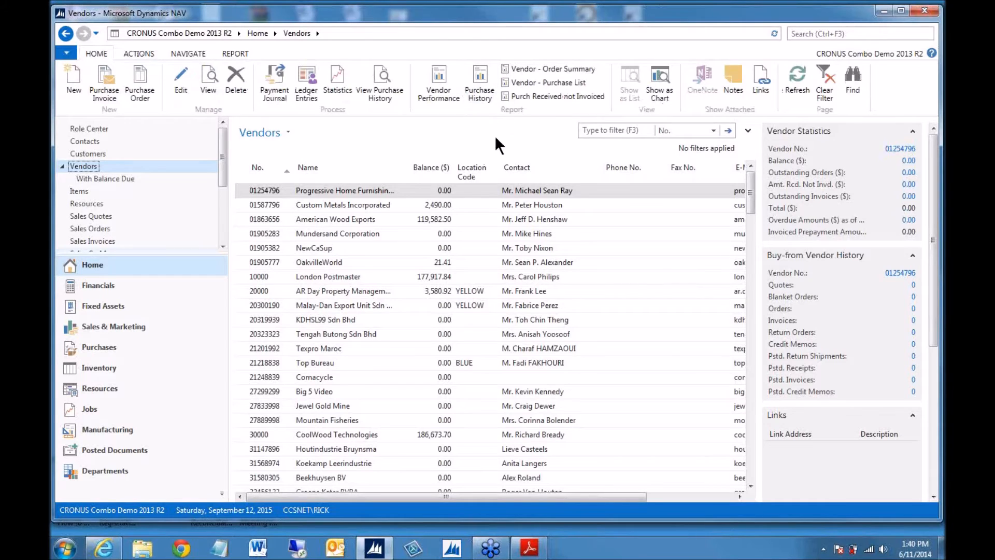
- Preview the Vendor Performance report with Print Detail enabled
{"action": "left_click", "coordinate": [439, 83]}
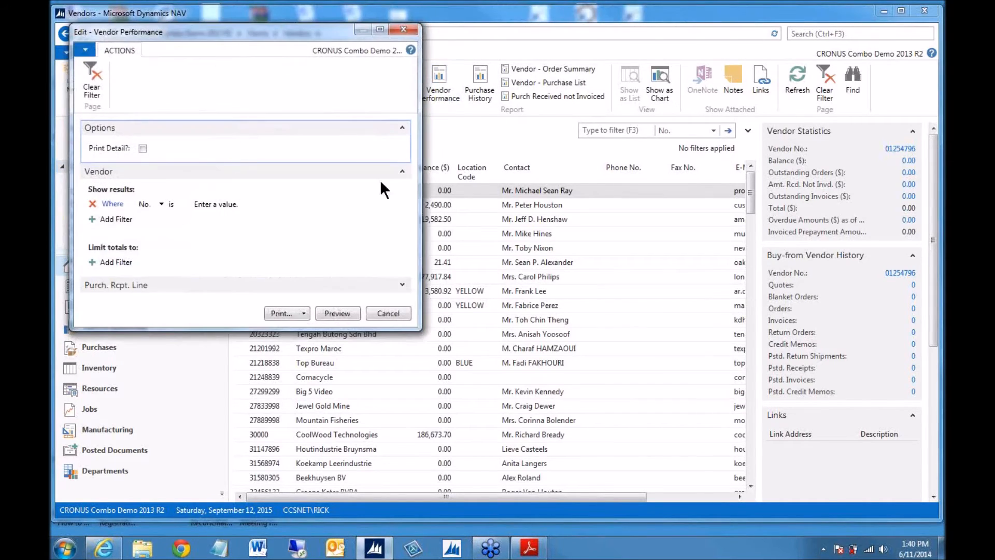
{"action": "left_click", "coordinate": [143, 148]}
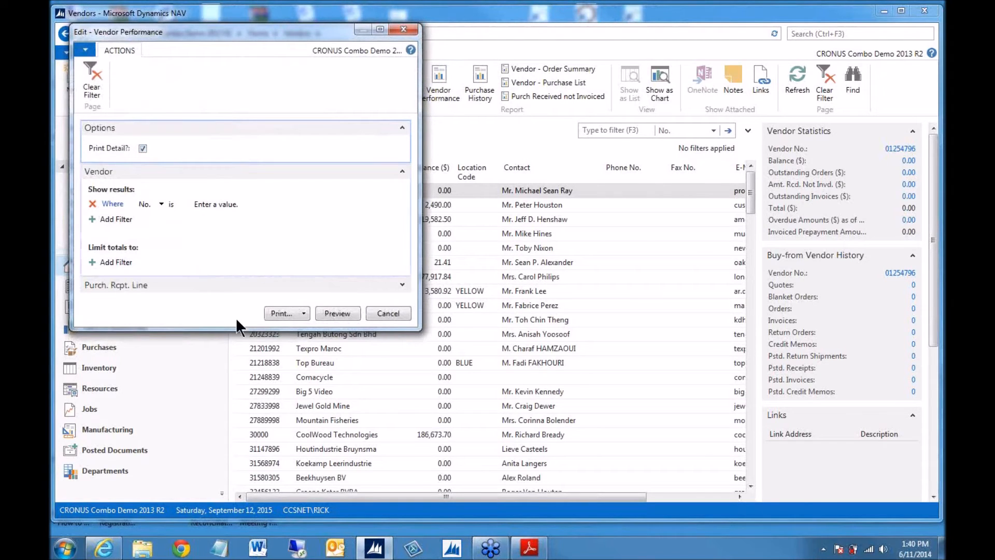
{"action": "left_click", "coordinate": [339, 312]}
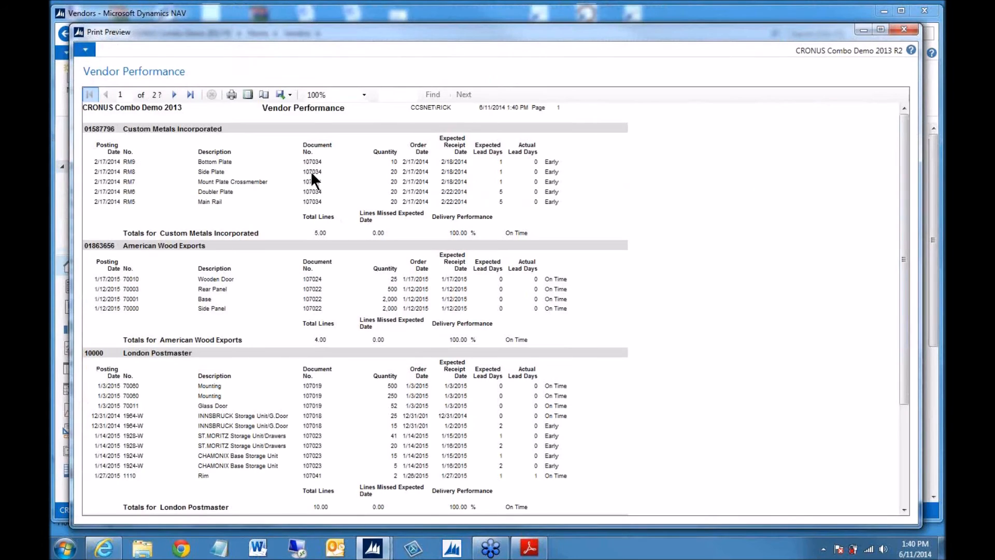
- Enlarge the Vendor Performance preview to 150%, review the delivery details per vendor, and close the preview
{"action": "left_click", "coordinate": [364, 95]}
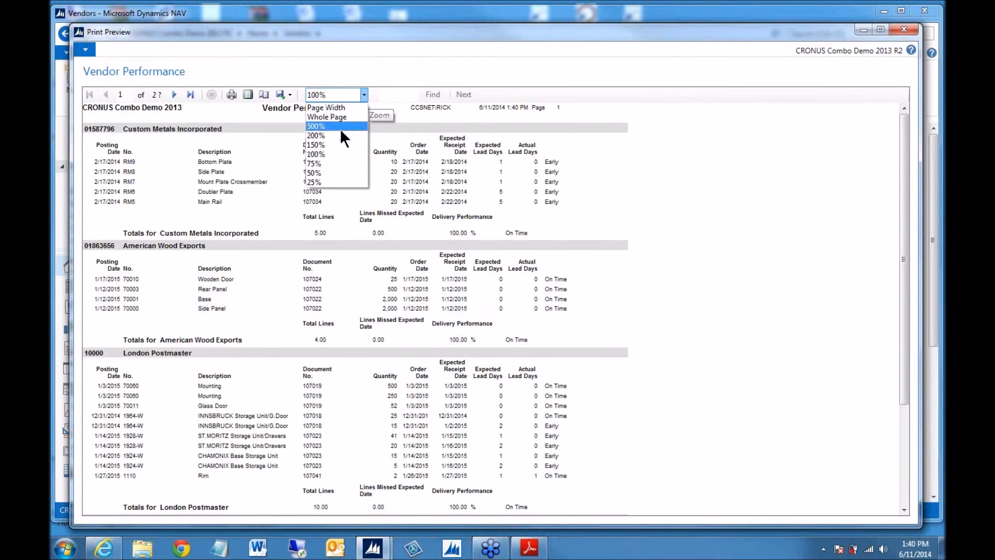
{"action": "left_click", "coordinate": [313, 144]}
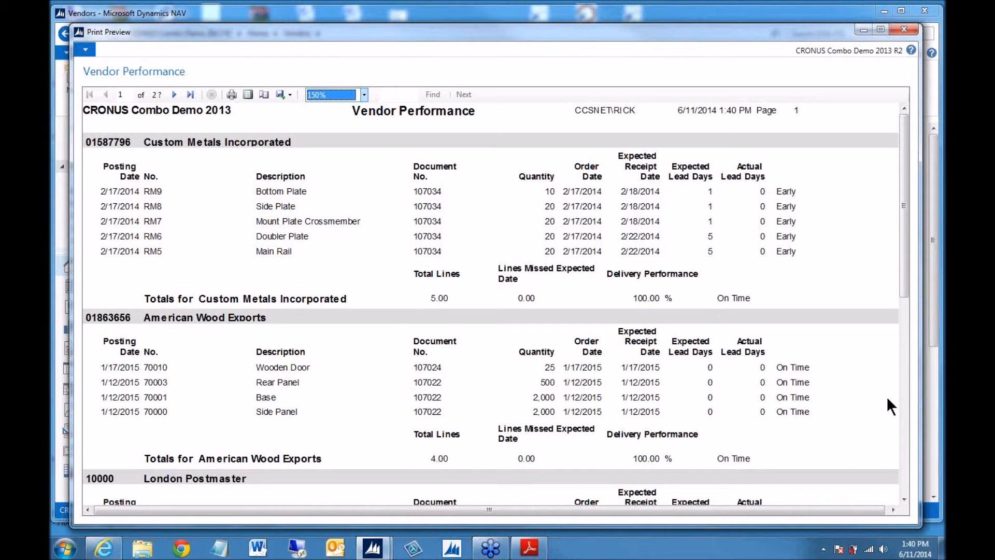
{"action": "scroll", "coordinate": [833, 379], "scroll_direction": "down", "scroll_amount": 10}
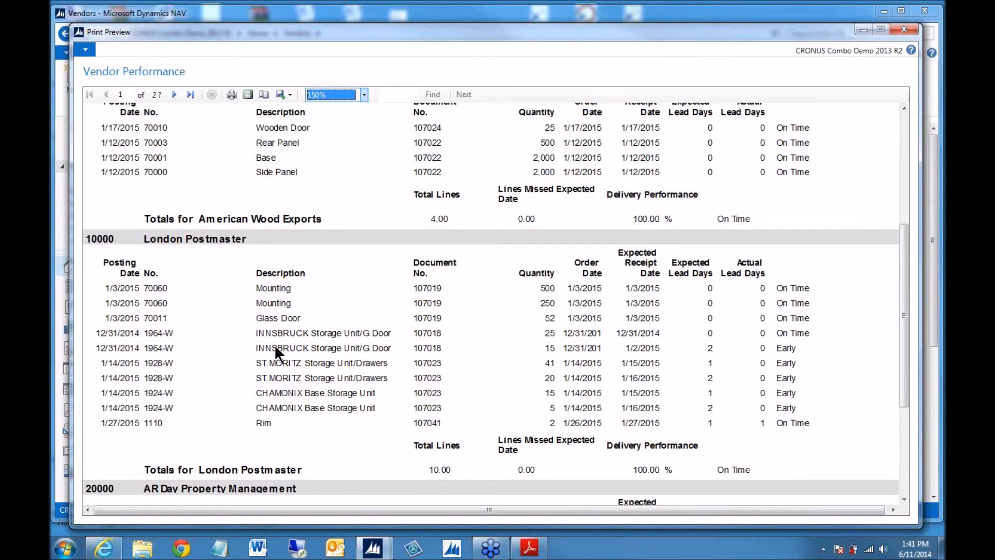
{"action": "scroll", "coordinate": [274, 342], "scroll_direction": "down", "scroll_amount": 1}
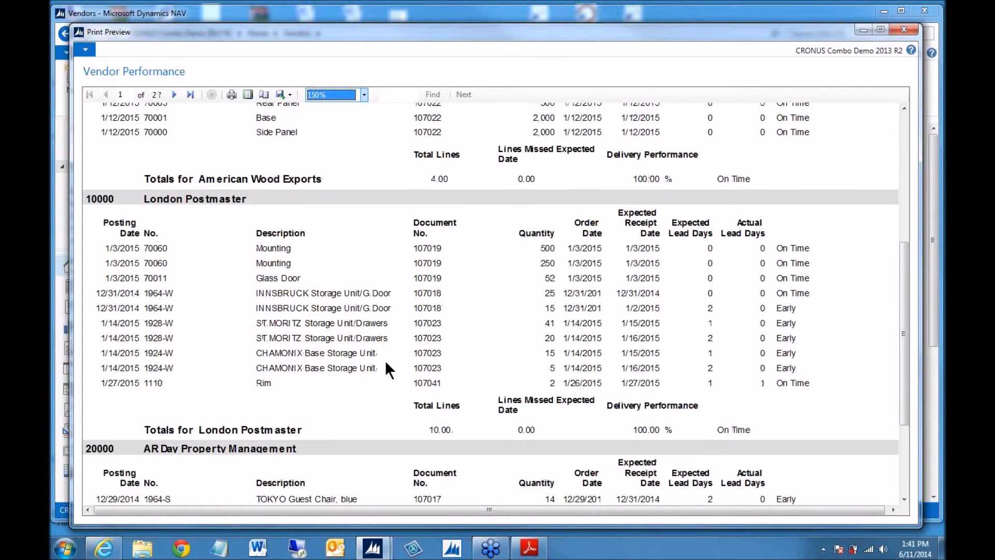
{"action": "left_click", "coordinate": [903, 29]}
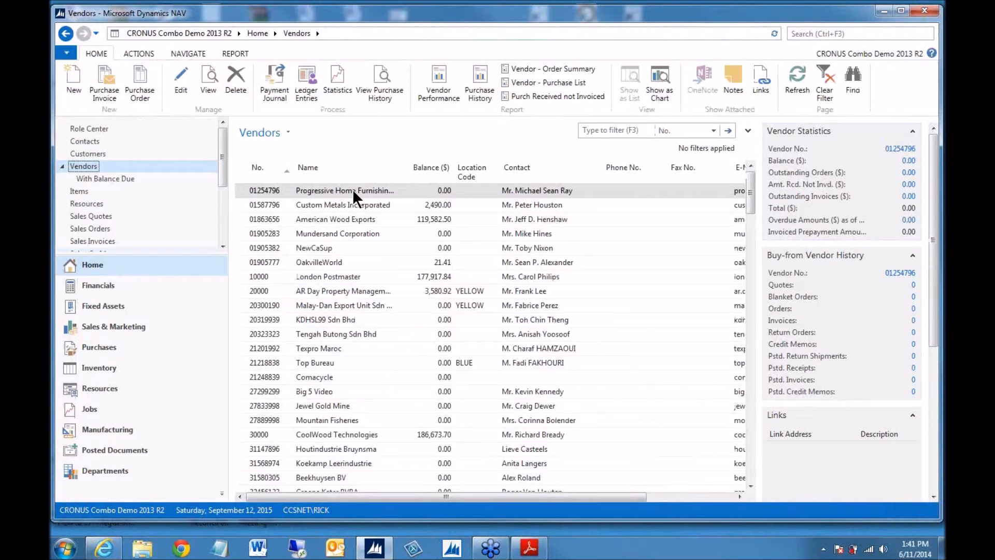
- Open the ribbon customization for the Vendors list and expand the Report group under Home in the displayed actions
{"action": "left_click", "coordinate": [65, 52]}
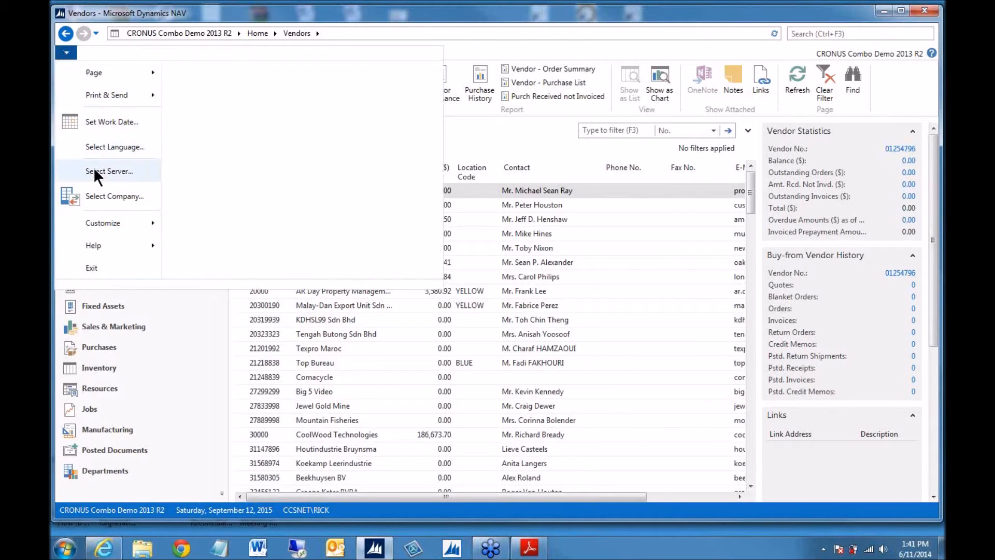
{"action": "mouse_move", "coordinate": [105, 220]}
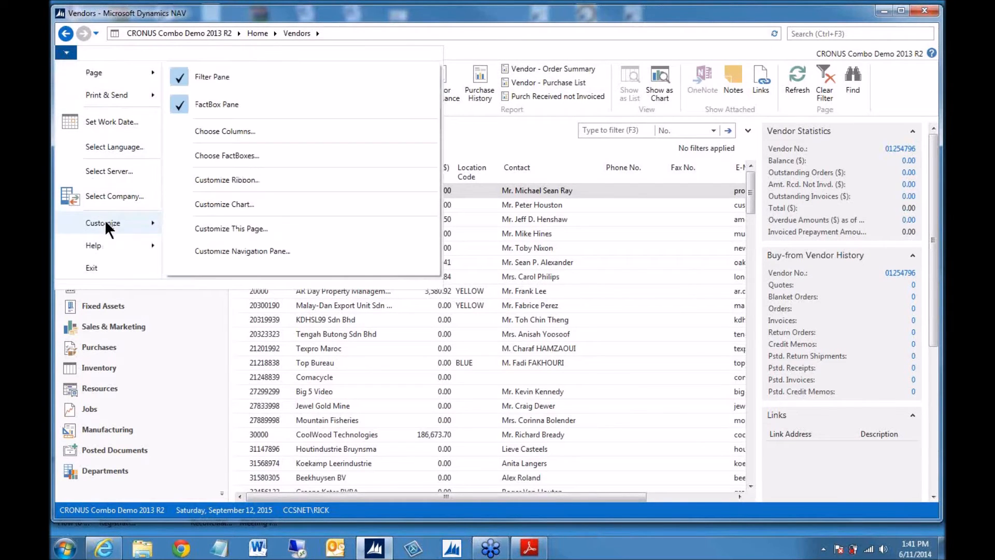
{"action": "left_click", "coordinate": [222, 180]}
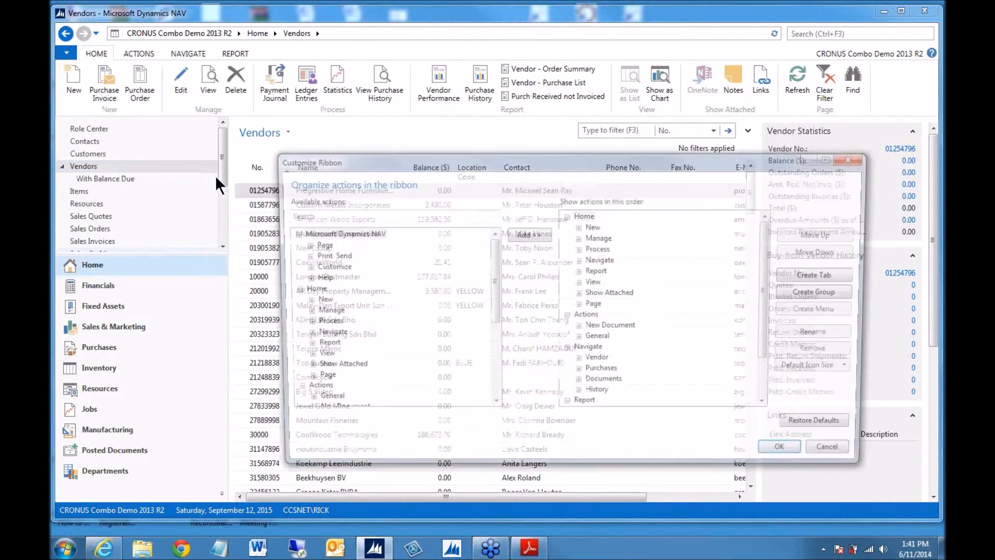
{"action": "left_click", "coordinate": [579, 271]}
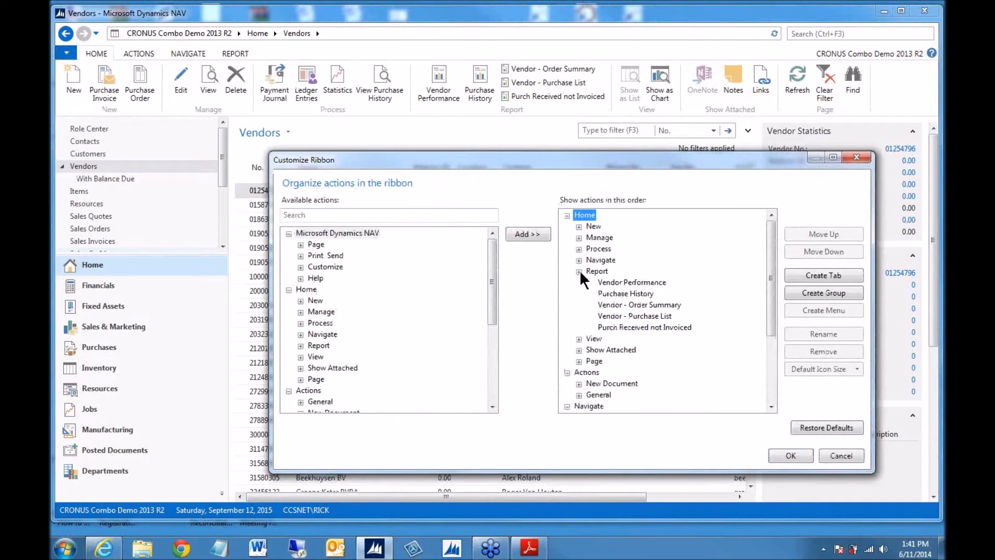
- Examine the individual report actions in Home's Report group and their icon sizes, and look over the groups under Report
{"action": "left_click", "coordinate": [632, 283]}
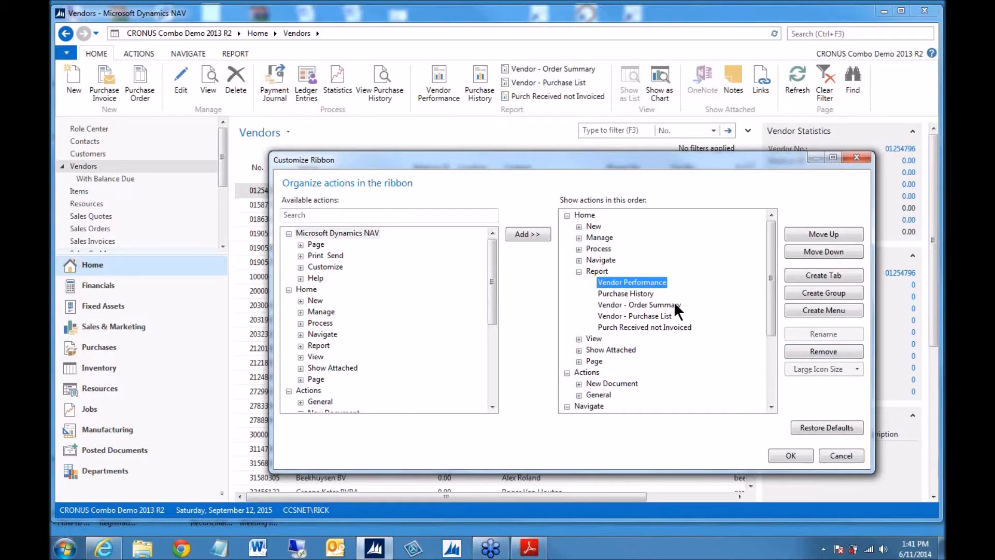
{"action": "left_click", "coordinate": [639, 294]}
{"action": "left_click", "coordinate": [632, 301]}
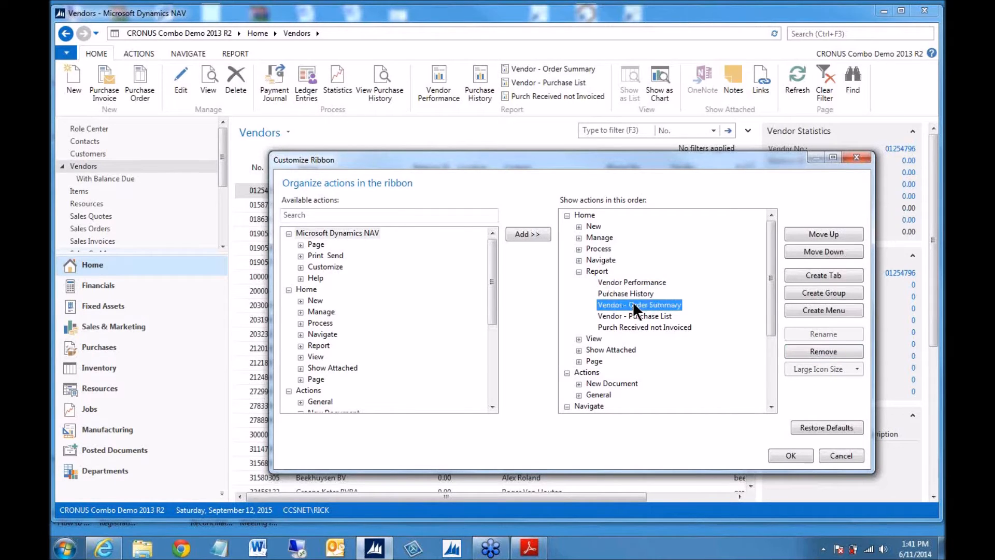
{"action": "left_click", "coordinate": [637, 316]}
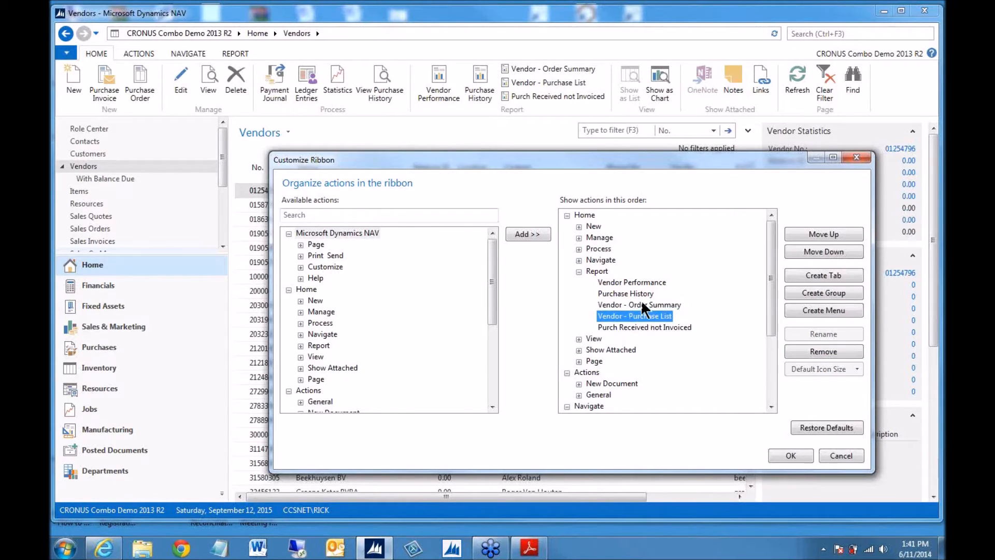
{"action": "left_click", "coordinate": [642, 304]}
{"action": "left_click", "coordinate": [642, 327]}
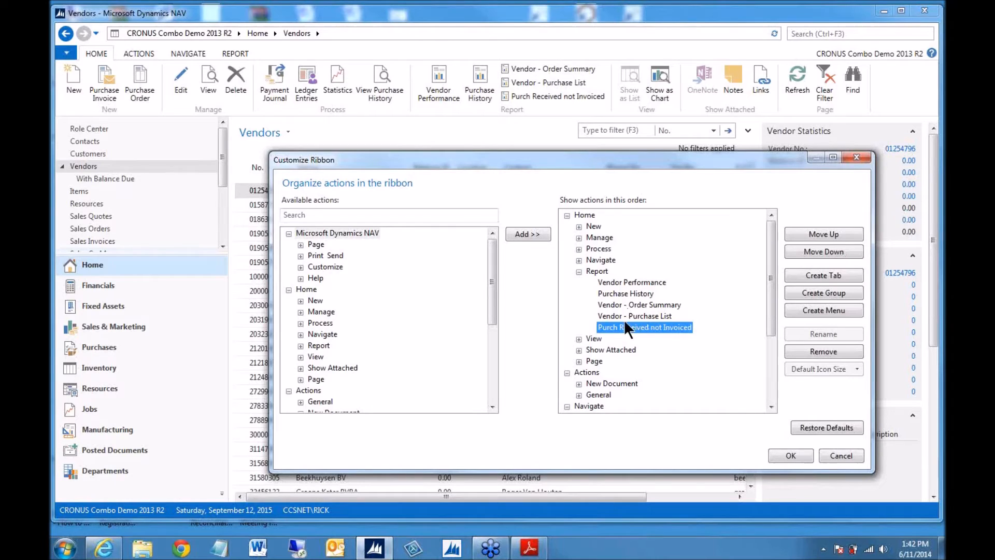
{"action": "left_click_drag", "start_coordinate": [770, 304], "coordinate": [762, 386]}
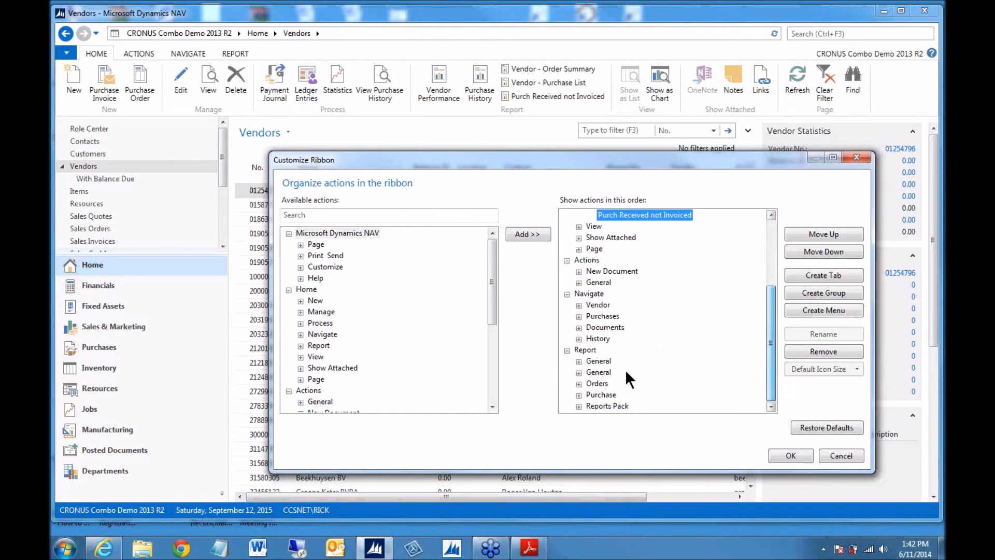
- Check the icon size options for the Vendor - Listing action in the Report tab's General group, and discard the ribbon customization
{"action": "left_click", "coordinate": [579, 361]}
{"action": "left_click", "coordinate": [609, 371]}
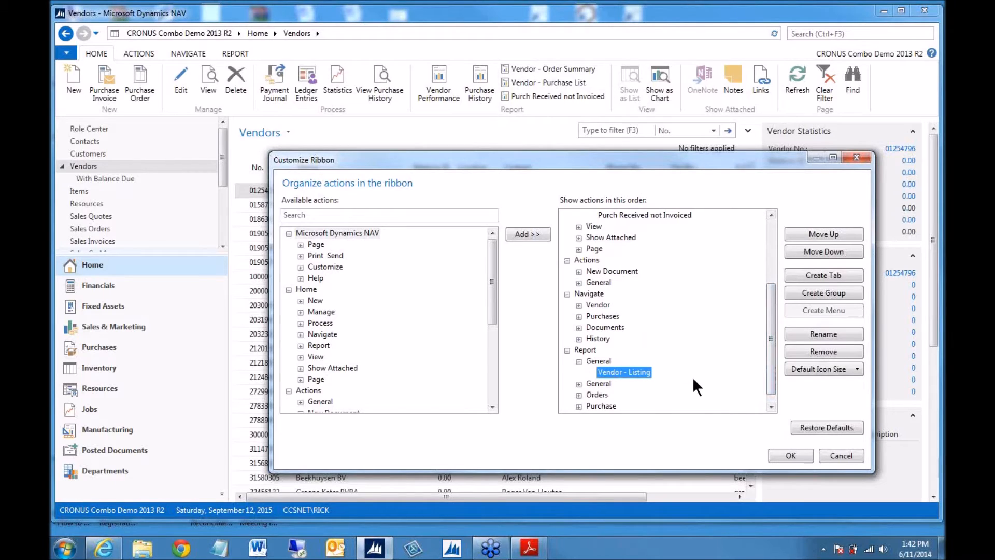
{"action": "left_click", "coordinate": [858, 369]}
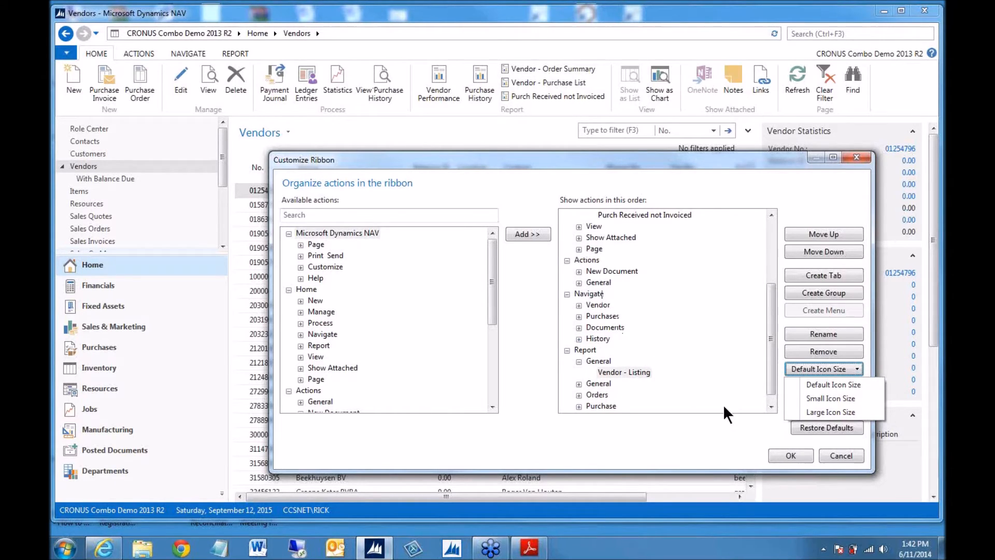
{"action": "left_click", "coordinate": [837, 452]}
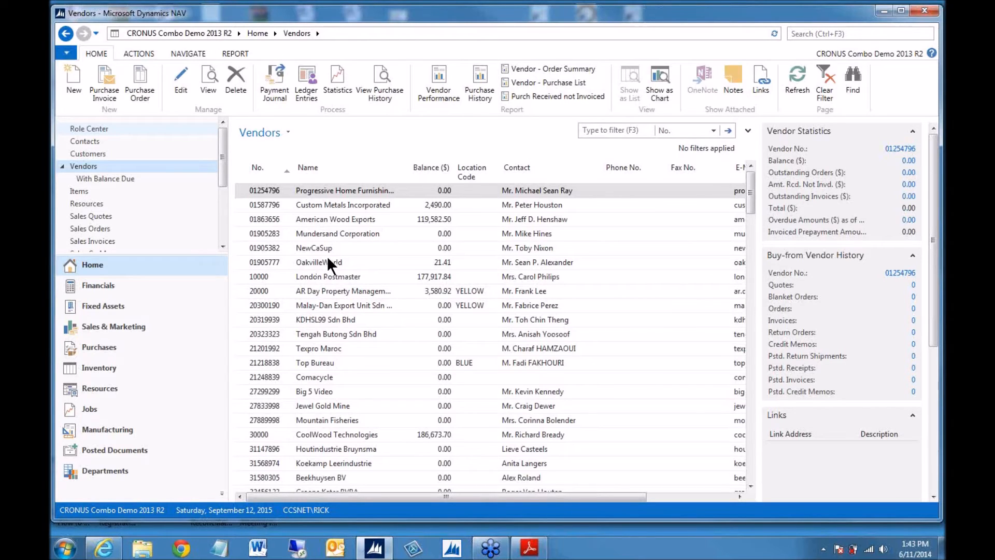
- Switch to the study guide in Adobe Reader, read the outline down to Queries and Filters, and return to the vendor list
{"action": "left_click", "coordinate": [532, 548]}
{"action": "scroll", "coordinate": [505, 210], "scroll_direction": "down", "scroll_amount": 3}
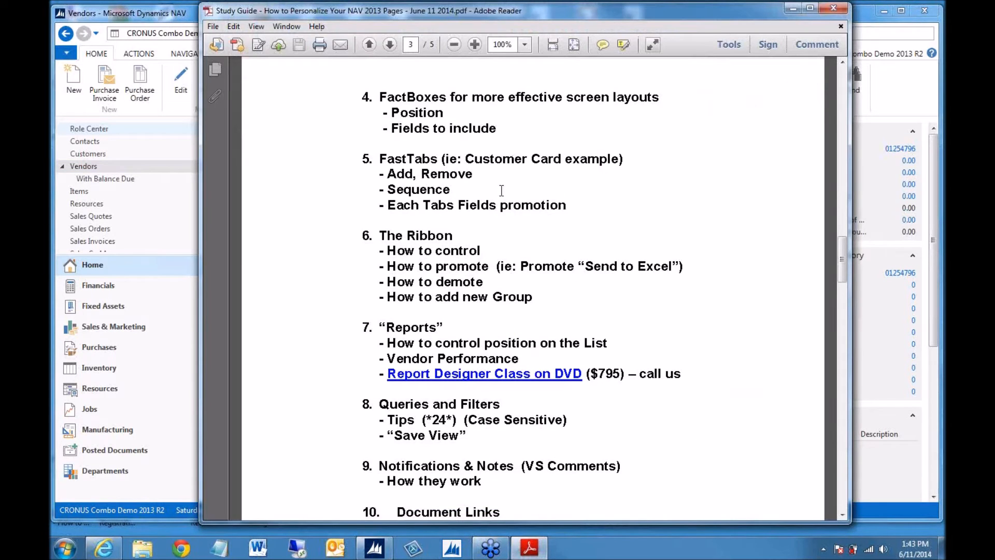
{"action": "scroll", "coordinate": [505, 210], "scroll_direction": "down", "scroll_amount": 8}
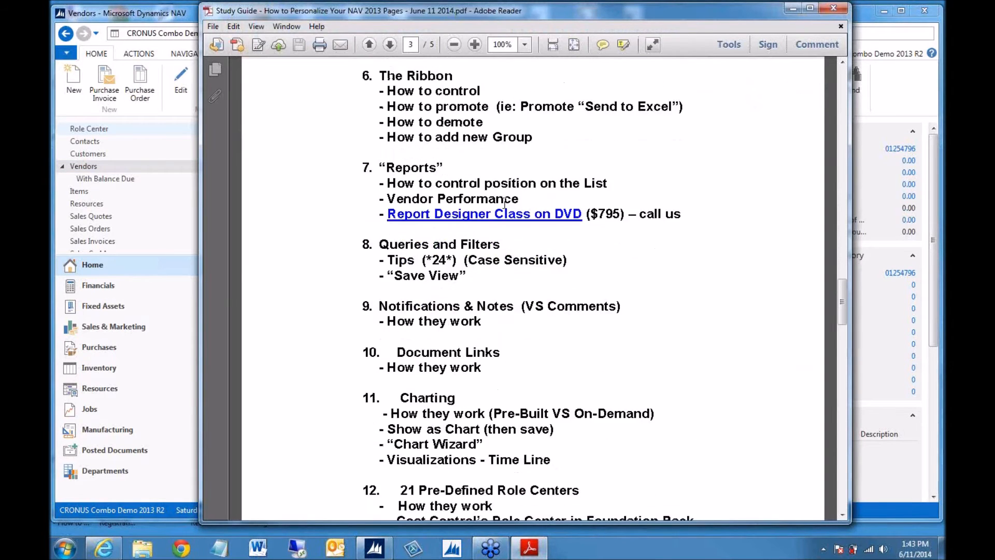
{"action": "scroll", "coordinate": [497, 177], "scroll_direction": "down", "scroll_amount": 1}
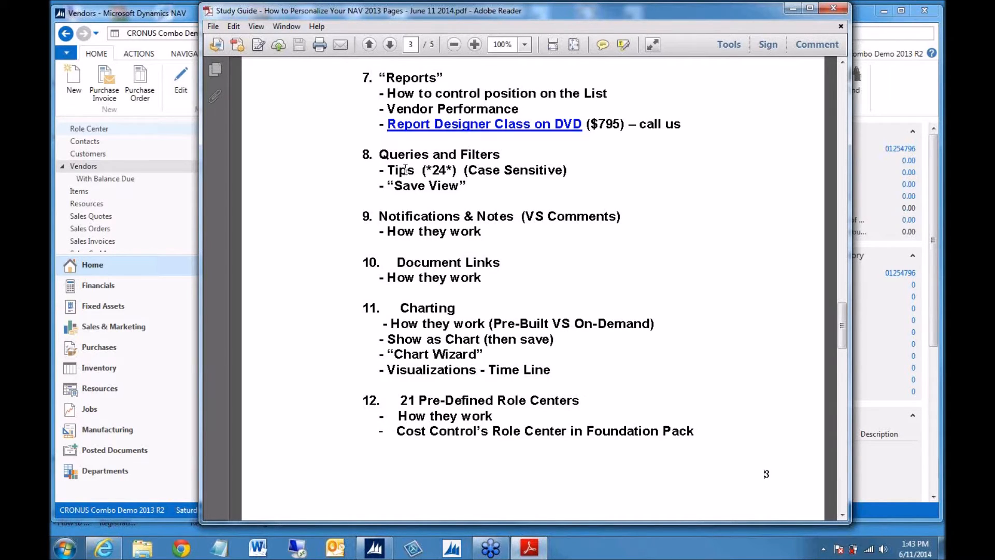
{"action": "left_click", "coordinate": [791, 8]}
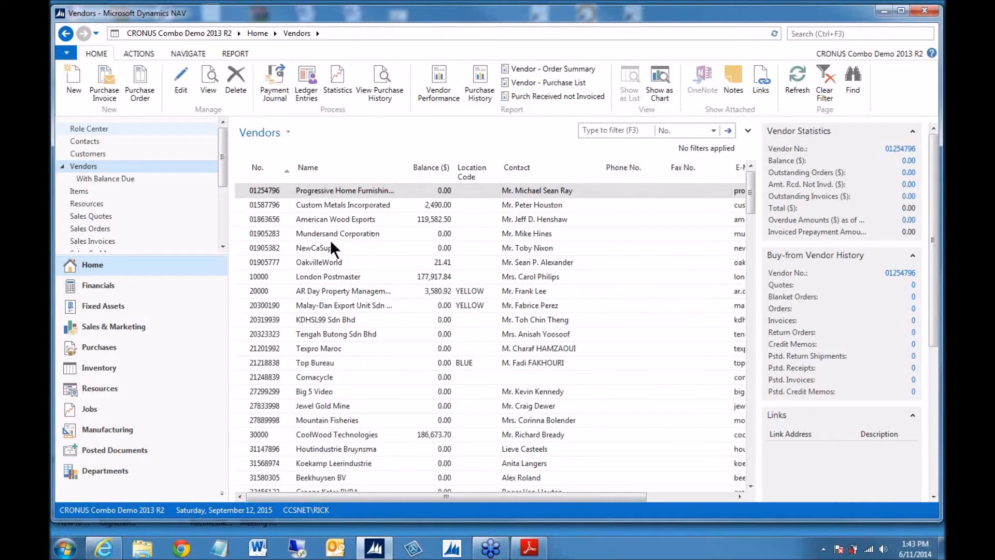
- Check which fields the vendor list can be filtered on, and filter it by No. for 24
{"action": "left_click", "coordinate": [703, 131]}
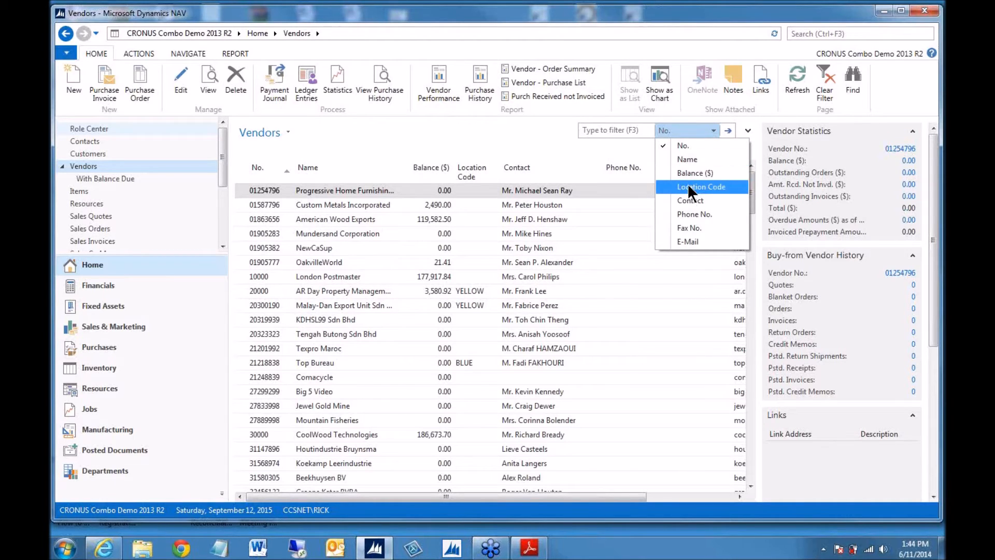
{"action": "left_click", "coordinate": [616, 133]}
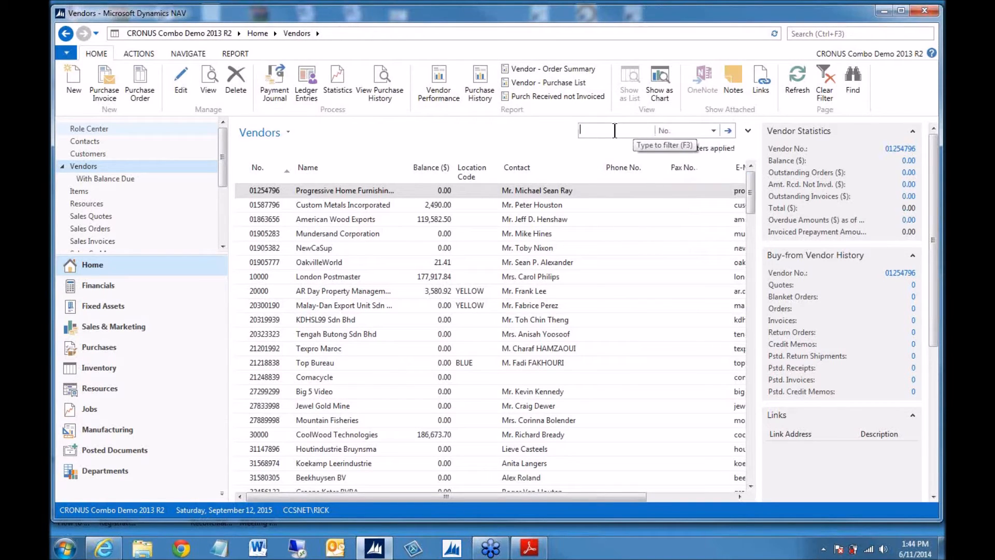
{"action": "type", "text": "24"}
{"action": "key", "text": "Return"}
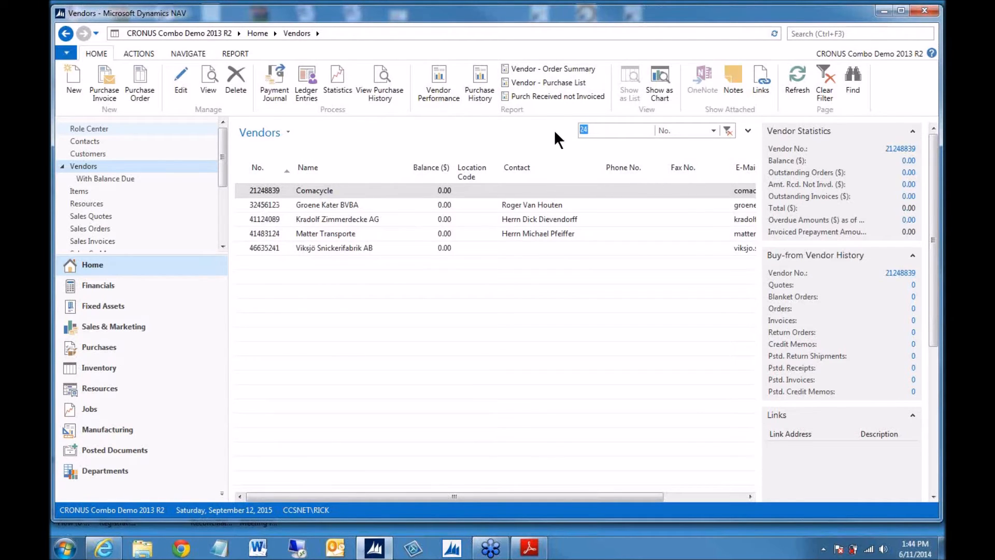
- Filter the vendor numbers with the wildcard expression *24*, and reapply the plain filter 24
{"action": "type", "text": "*24*"}
{"action": "key", "text": "Return"}
{"action": "type", "text": "24"}
{"action": "key", "text": "Return"}
- Change the vendor filter field to Name and apply the filter 24
{"action": "left_click", "coordinate": [712, 130]}
{"action": "left_click", "coordinate": [691, 158]}
{"action": "left_click", "coordinate": [617, 134]}
{"action": "key", "text": "Return"}
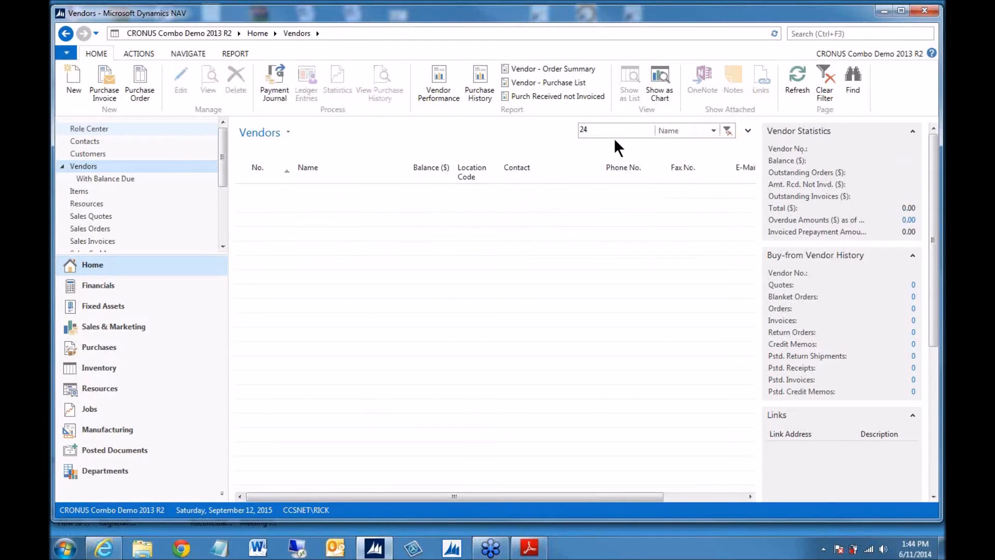
- Filter the vendors by name for "The", and replace that filter with "Supply"
{"action": "left_click_drag", "start_coordinate": [601, 129], "coordinate": [539, 141]}
{"action": "type", "text": "The"}
{"action": "key", "text": "Return"}
{"action": "type", "text": "Supply"}
{"action": "key", "text": "Return"}
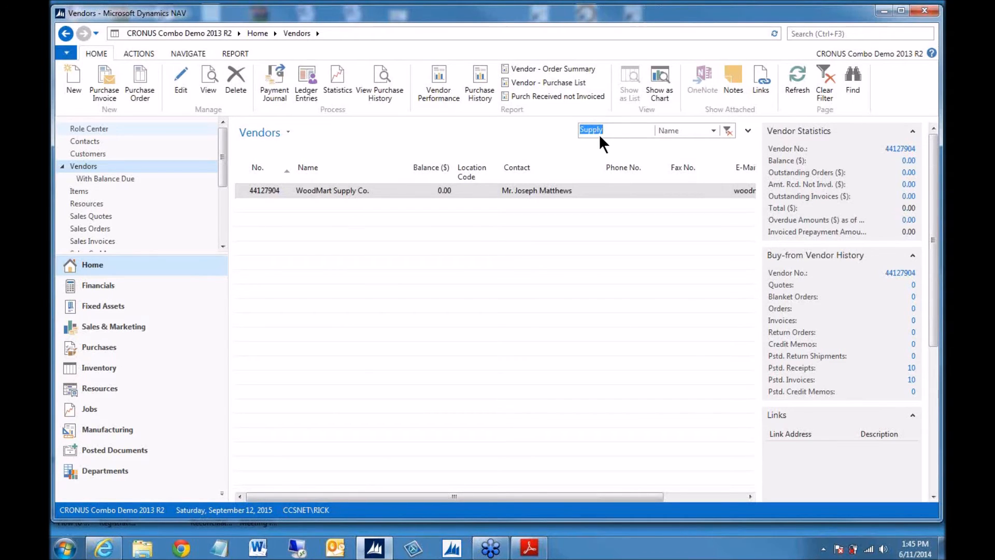
- Clear the vendor name filter and look over the full list, including the E-Mail column
{"action": "left_click", "coordinate": [456, 196]}
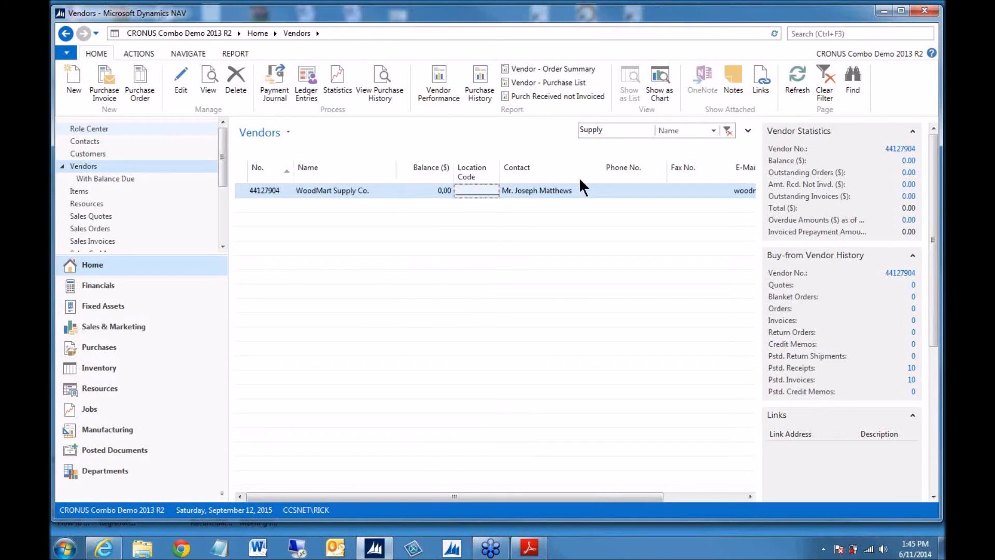
{"action": "left_click", "coordinate": [726, 130]}
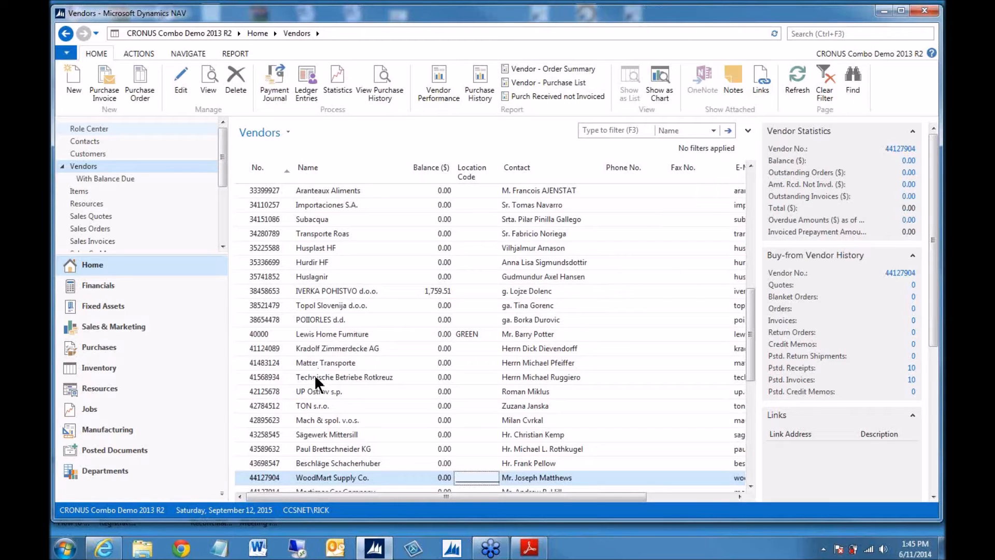
{"action": "scroll", "coordinate": [314, 374], "scroll_direction": "up", "scroll_amount": 2}
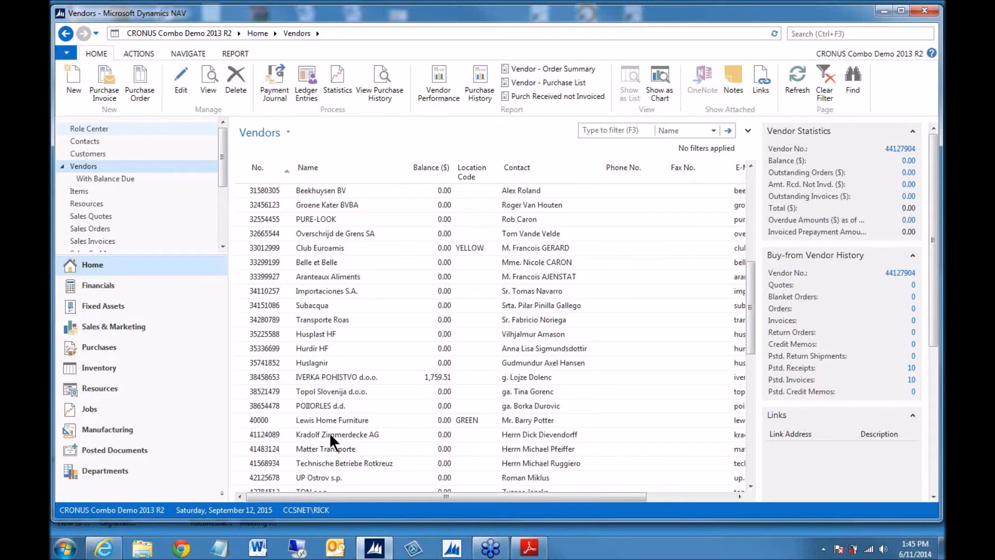
{"action": "left_click_drag", "start_coordinate": [356, 497], "coordinate": [498, 503]}
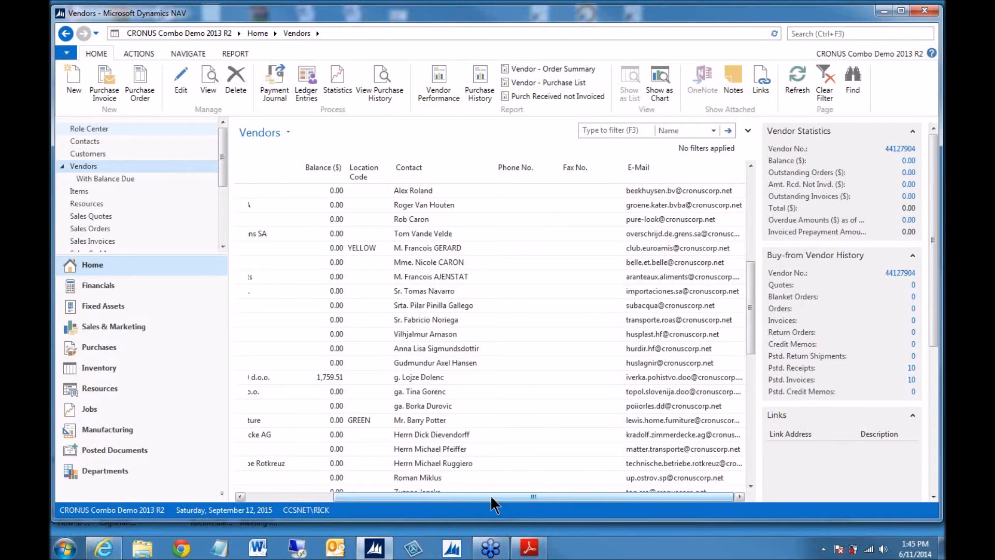
{"action": "left_click_drag", "start_coordinate": [491, 495], "coordinate": [445, 502]}
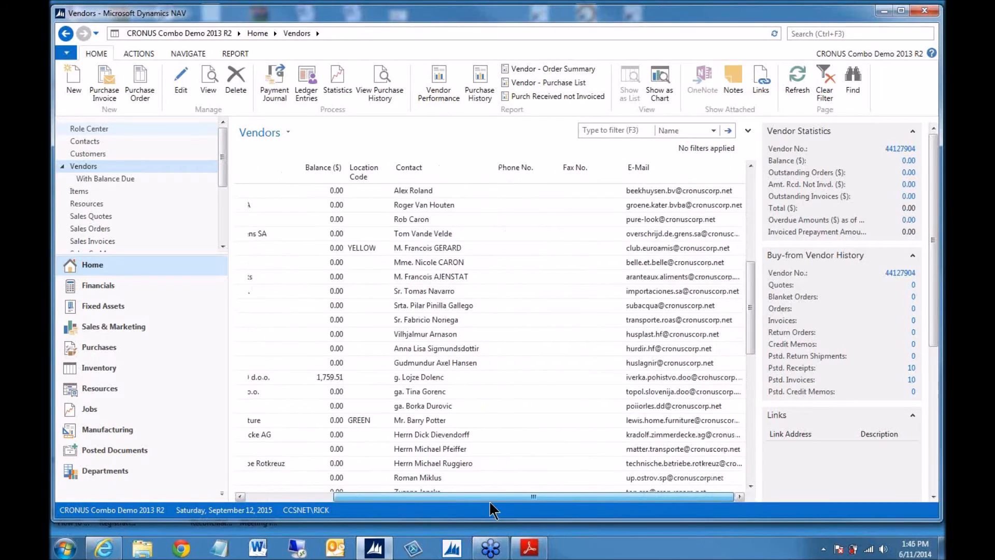
{"action": "left_click_drag", "start_coordinate": [439, 500], "coordinate": [374, 500]}
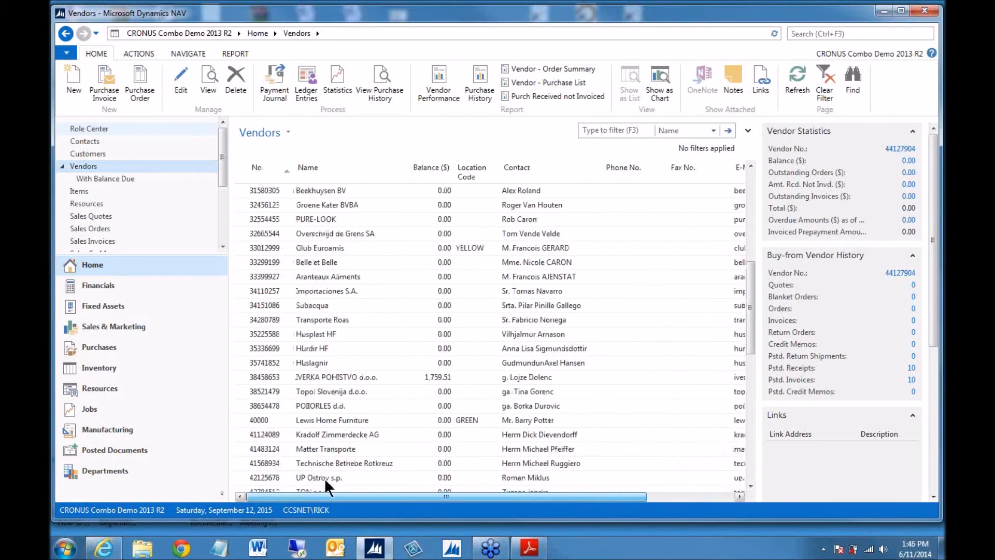
- Open the customer list, sort it by Balance ($) ascending and descending, and restore the order by No
{"action": "left_click", "coordinate": [87, 153]}
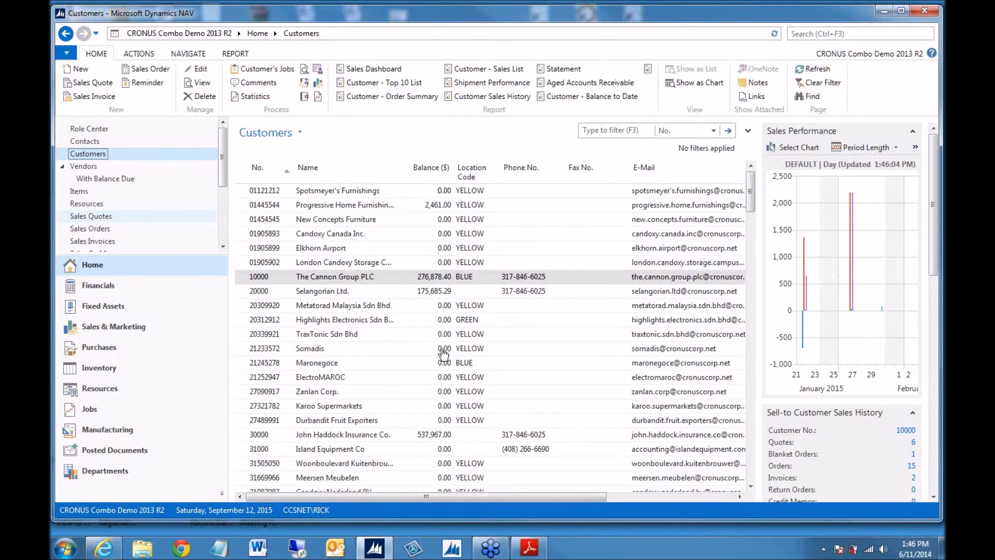
{"action": "left_click", "coordinate": [420, 166]}
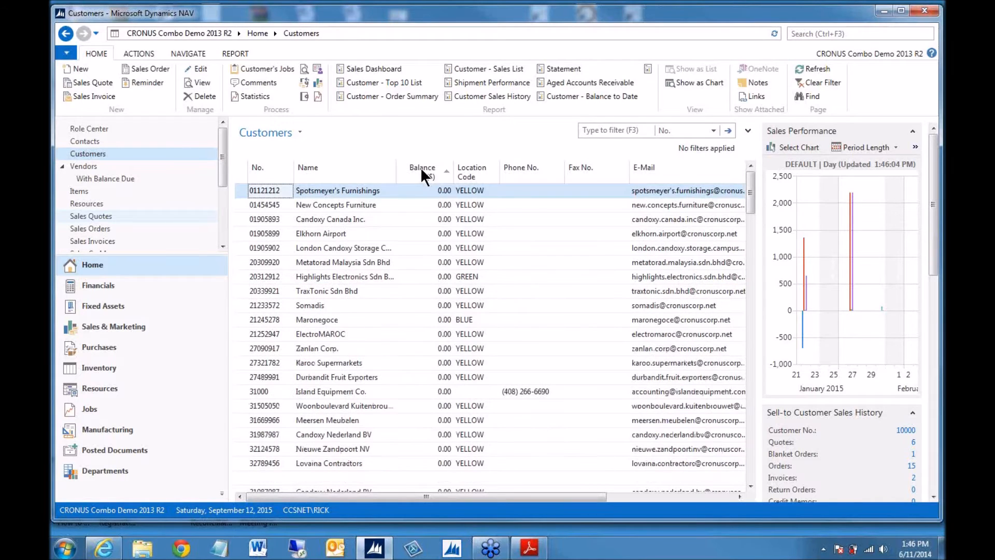
{"action": "left_click", "coordinate": [418, 169]}
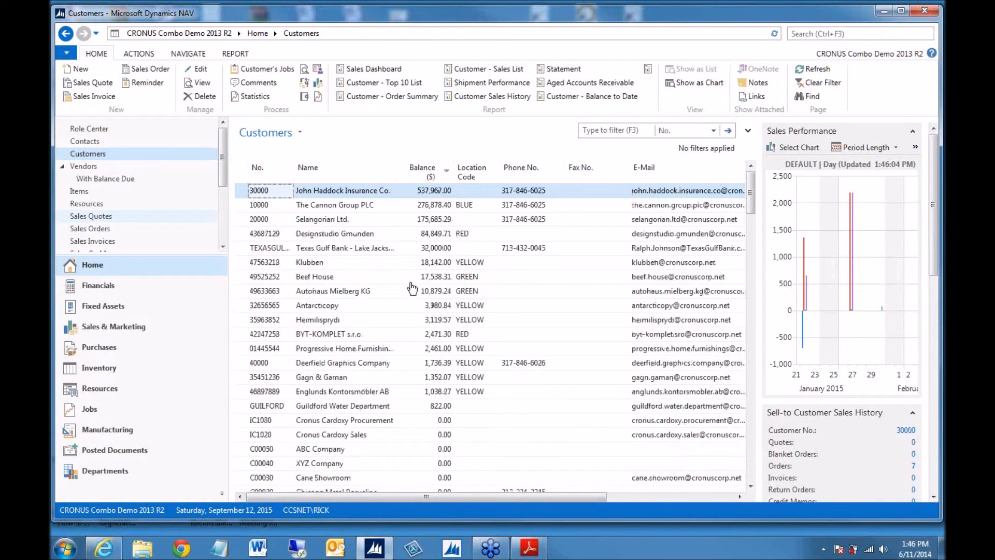
{"action": "left_click", "coordinate": [254, 174]}
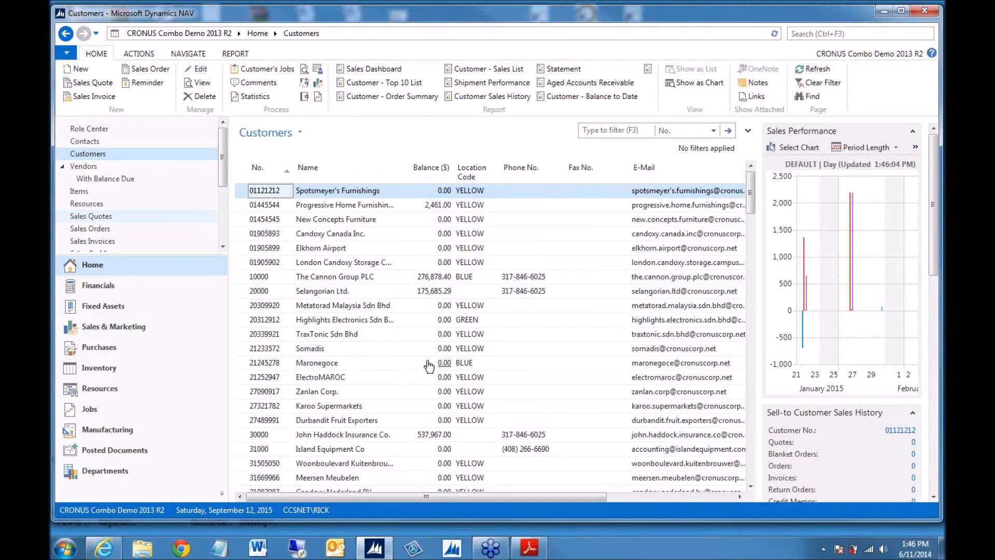
- Filter the customer list to show balances above 500 with the expression >500 on Balance ($)
{"action": "left_click", "coordinate": [689, 129]}
{"action": "left_click", "coordinate": [692, 173]}
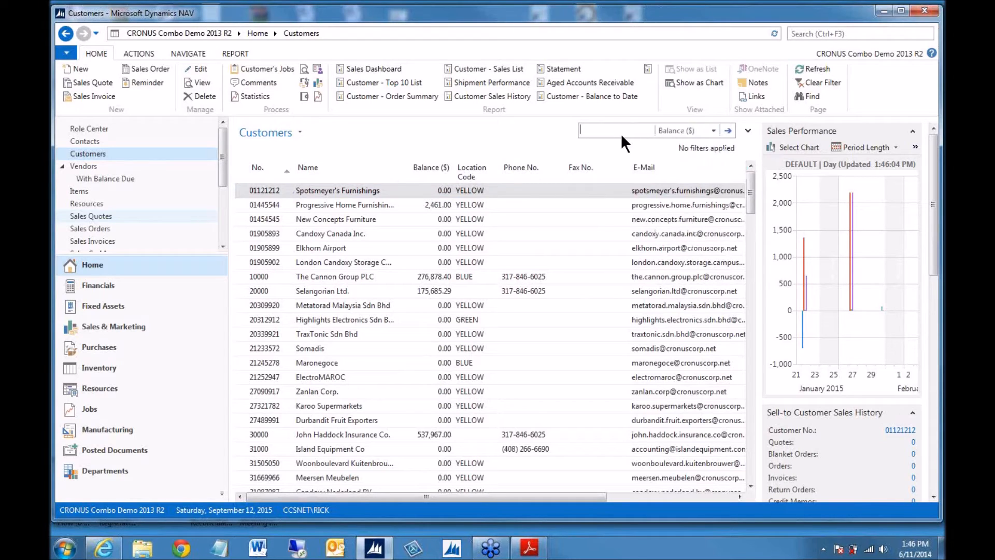
{"action": "type", "text": ">500"}
{"action": "key", "text": "Return"}
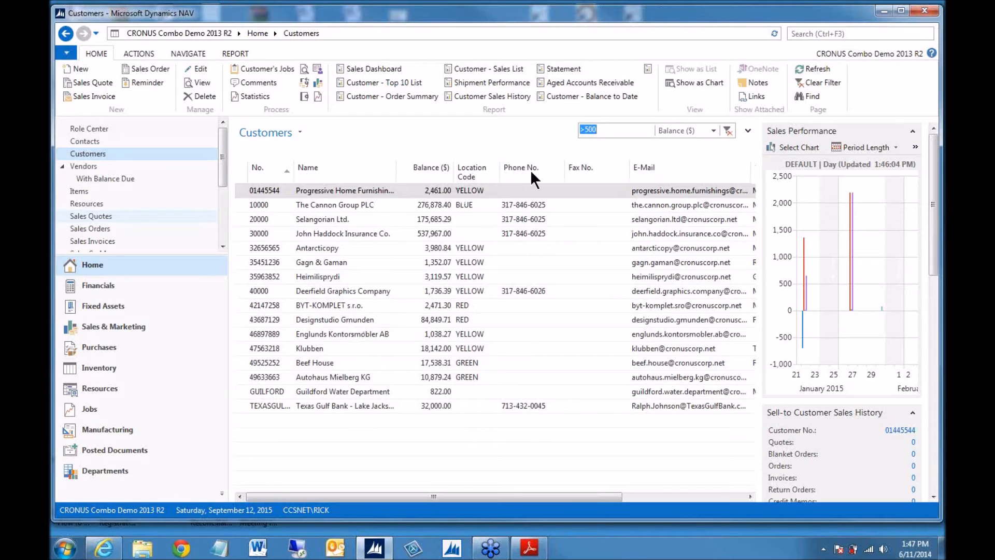
- Save the filtered customer list as a view named "Customers - Bal >500" in the Home activity group, and restart the application
{"action": "left_click", "coordinate": [299, 132]}
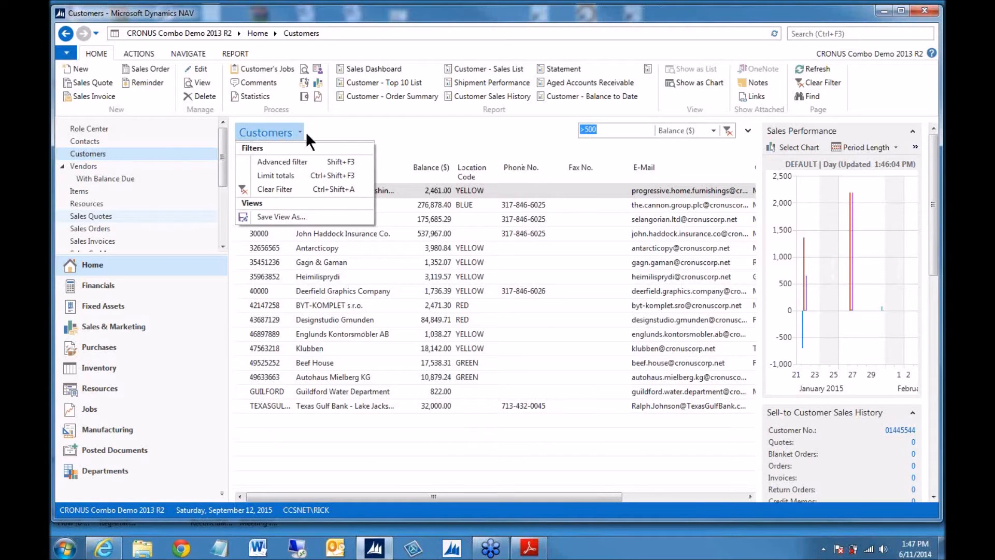
{"action": "left_click", "coordinate": [342, 132]}
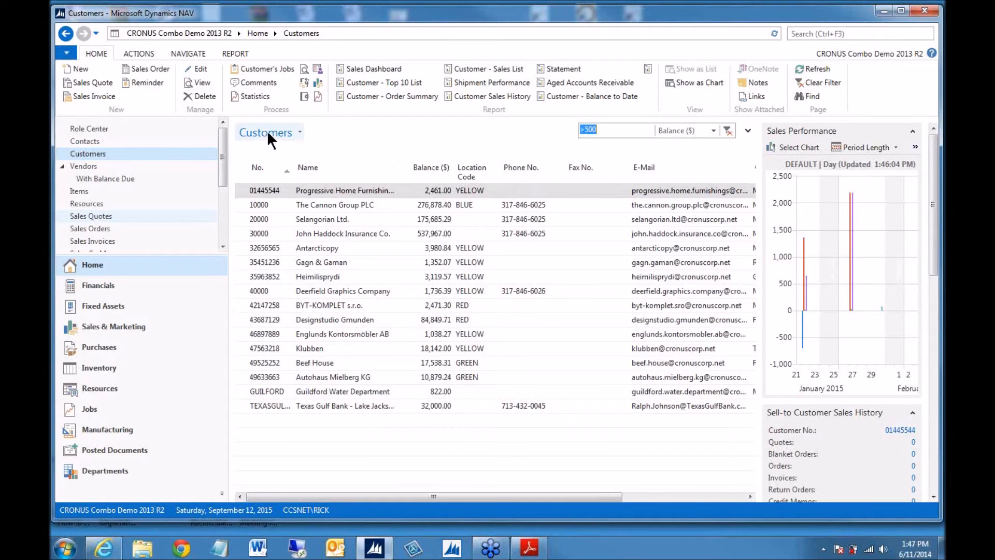
{"action": "left_click", "coordinate": [299, 132]}
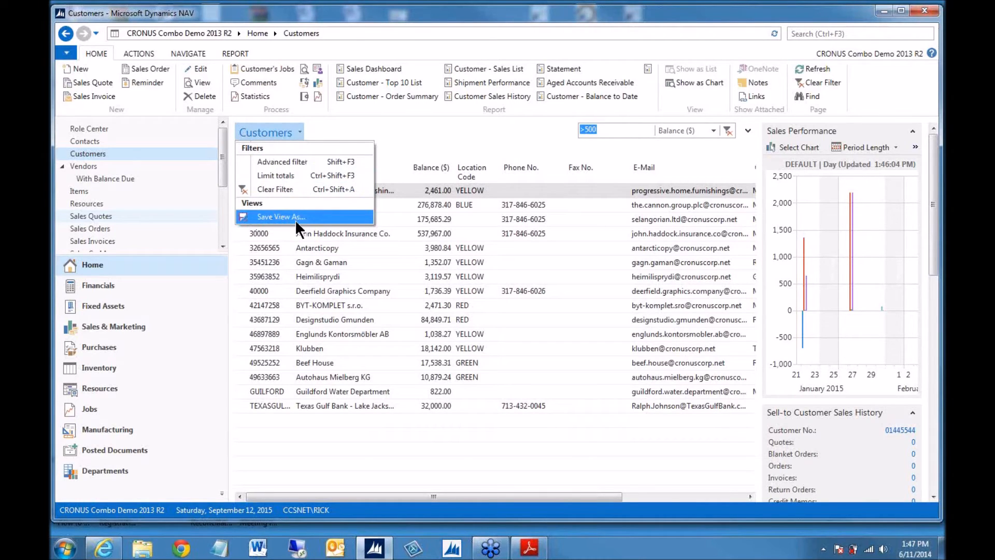
{"action": "left_click", "coordinate": [332, 216]}
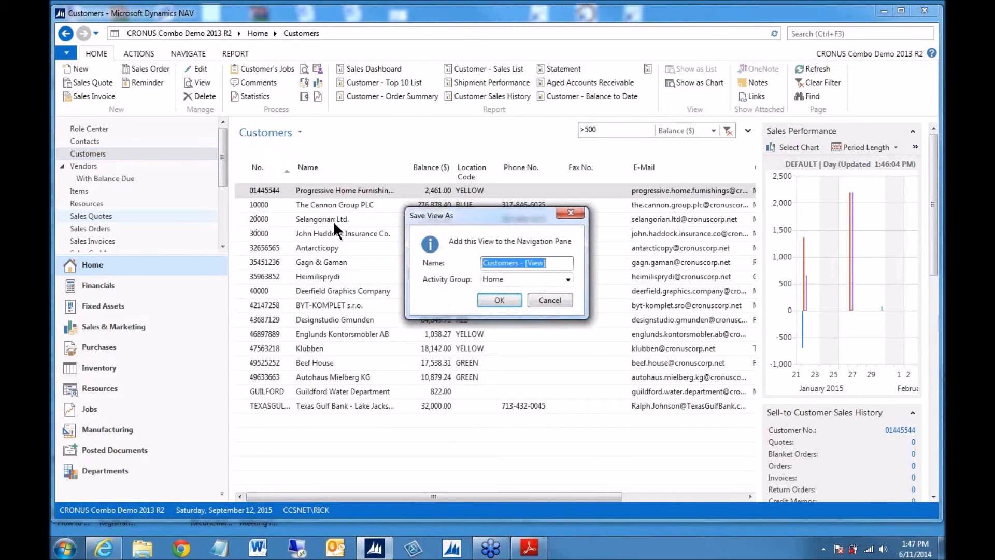
{"action": "left_click", "coordinate": [540, 262]}
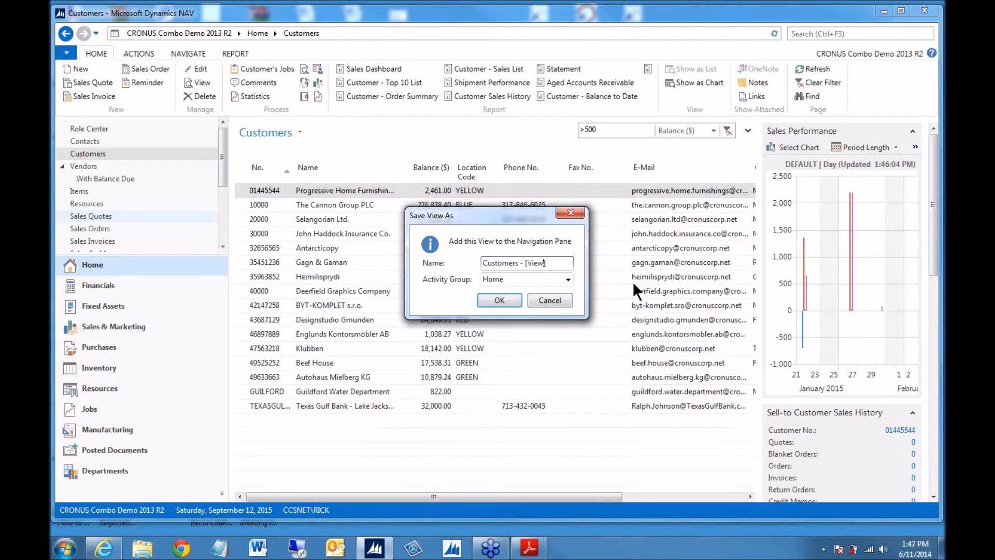
{"action": "key", "text": "BackSpace"}
{"action": "key", "text": "BackSpace"}
{"action": "key", "text": "BackSpace"}
{"action": "key", "text": "BackSpace"}
{"action": "key", "text": "BackSpace"}
{"action": "key", "text": "BackSpace"}
{"action": "type", "text": "Bal"}
{"action": "type", "text": " >"}
{"action": "type", "text": "500"}
{"action": "left_click", "coordinate": [508, 300]}
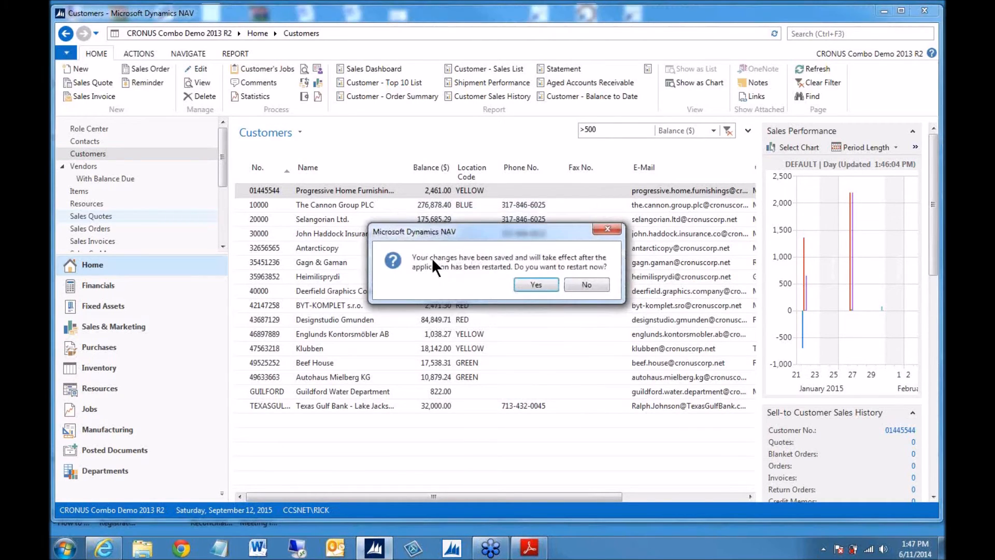
{"action": "left_click", "coordinate": [534, 285]}
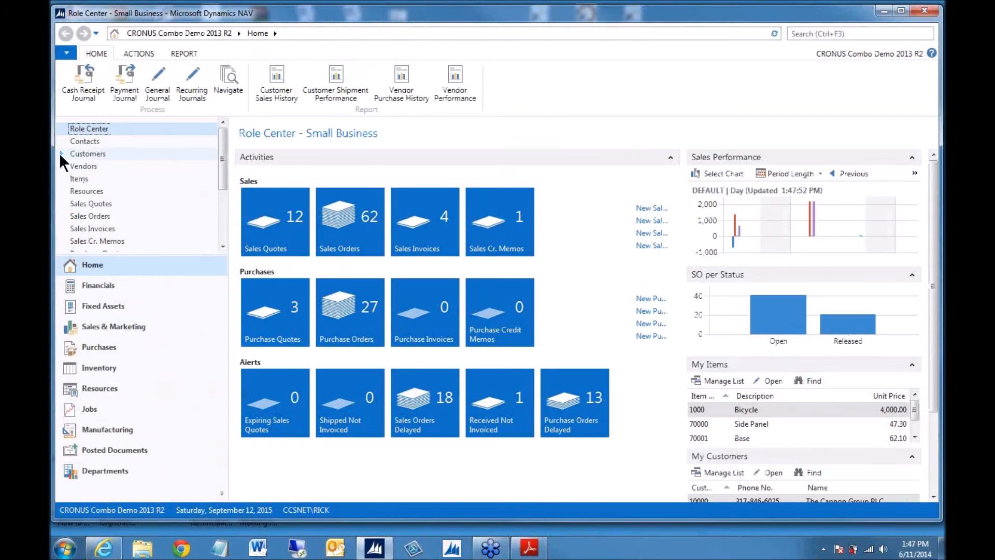
- Open the saved Customers - Bal >500 view under Customers and check its filter and view-saving options
{"action": "left_click", "coordinate": [61, 153]}
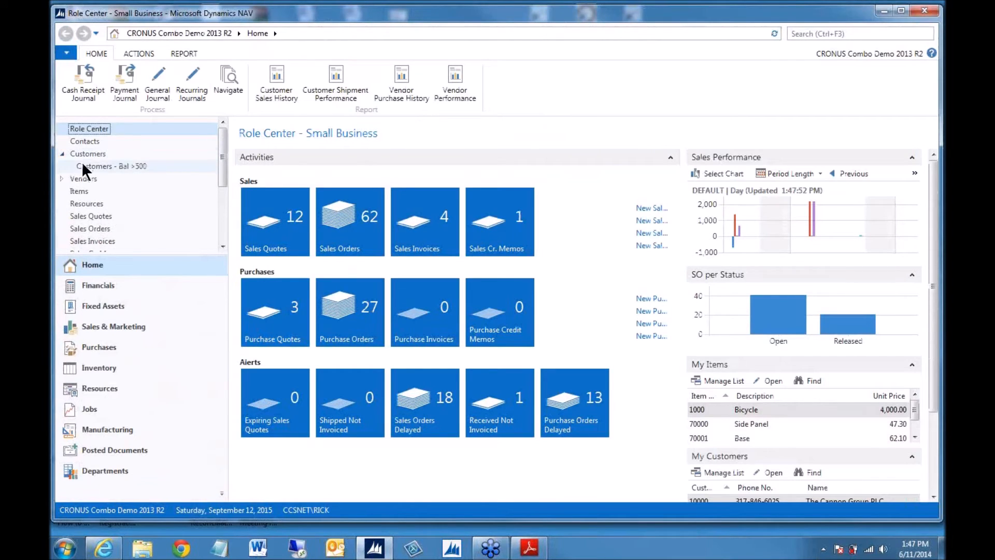
{"action": "left_click", "coordinate": [128, 167]}
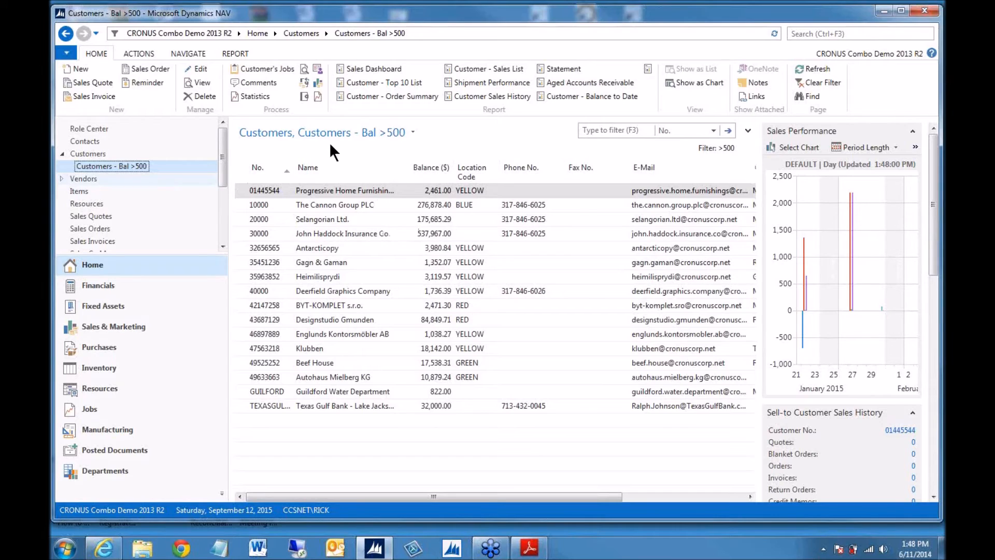
{"action": "left_click", "coordinate": [411, 130]}
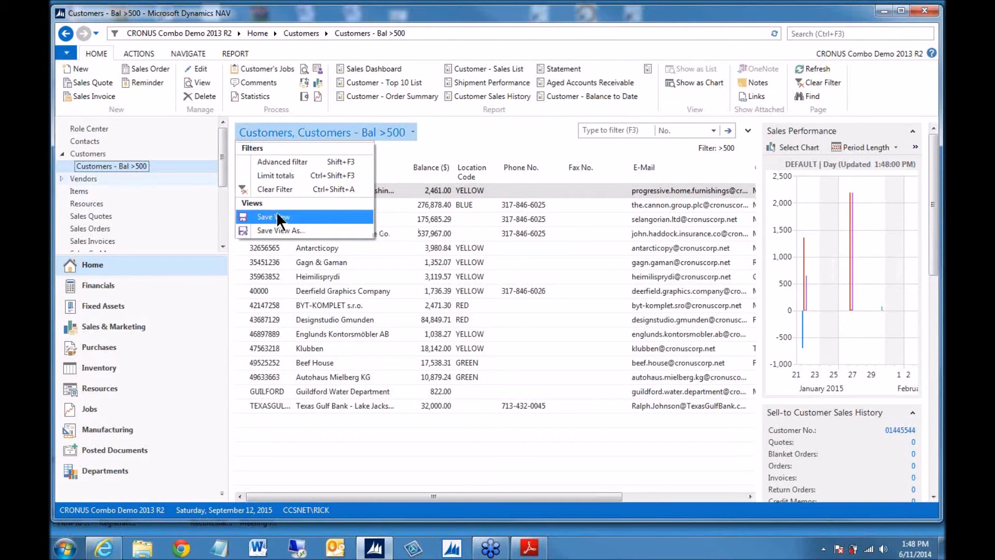
{"action": "left_click", "coordinate": [370, 306]}
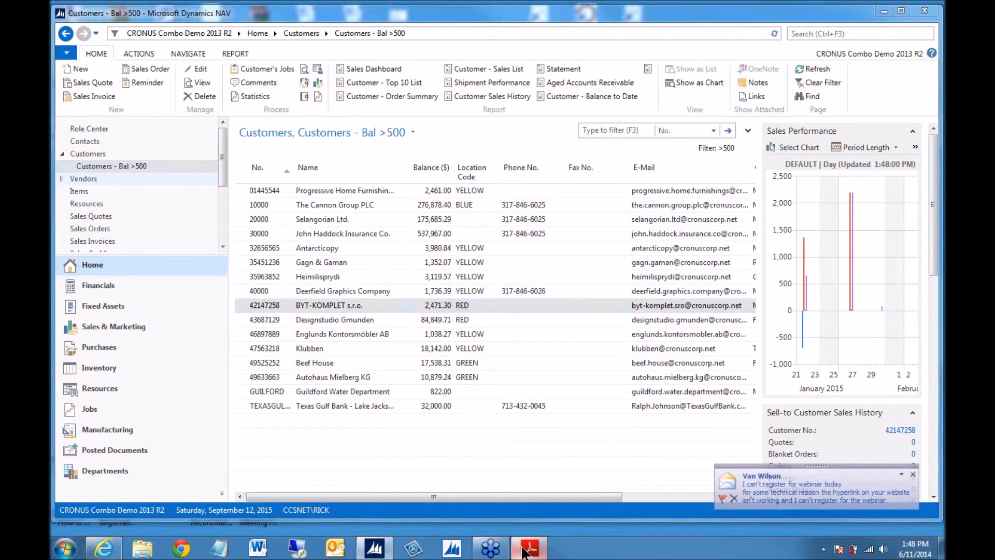
- Check the Notifications & Notes topic in the study guide, and open the customer card of The Cannon Group PLC at its Notes section
{"action": "left_click", "coordinate": [526, 474]}
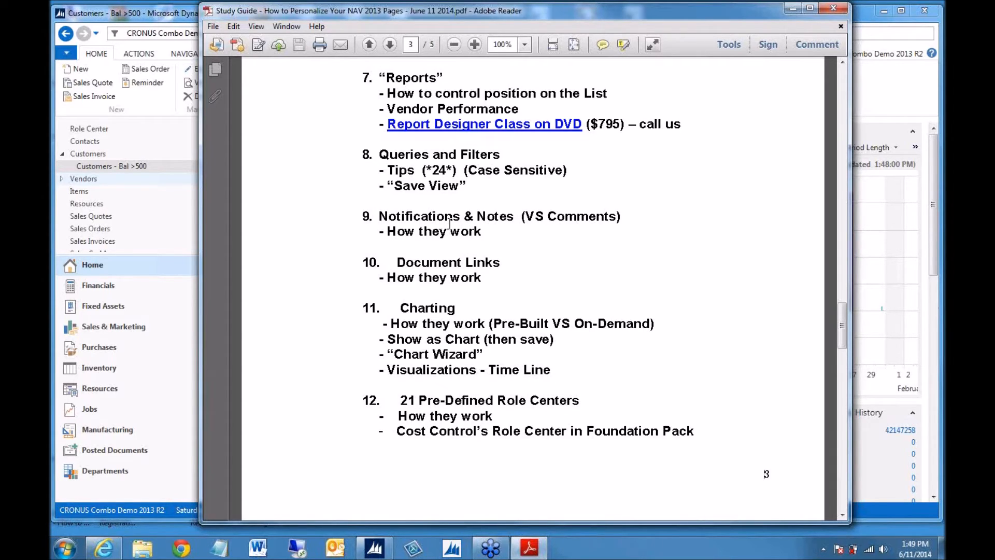
{"action": "left_click", "coordinate": [791, 9]}
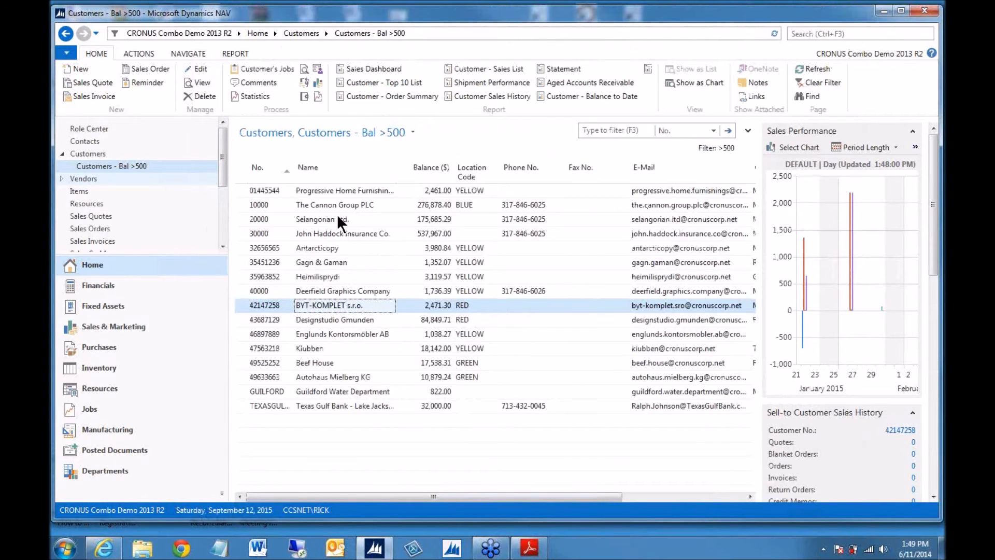
{"action": "left_click", "coordinate": [334, 205]}
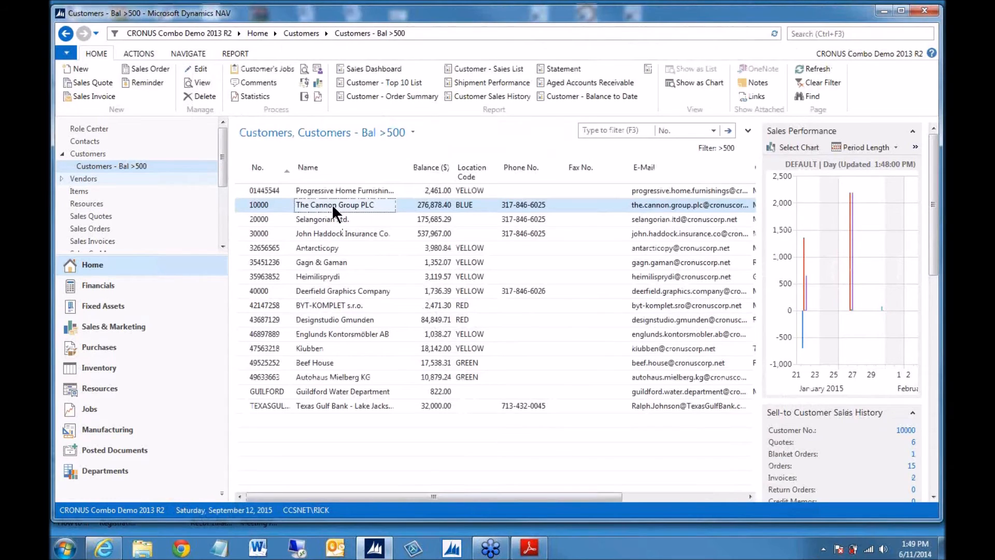
{"action": "double_click", "coordinate": [331, 203]}
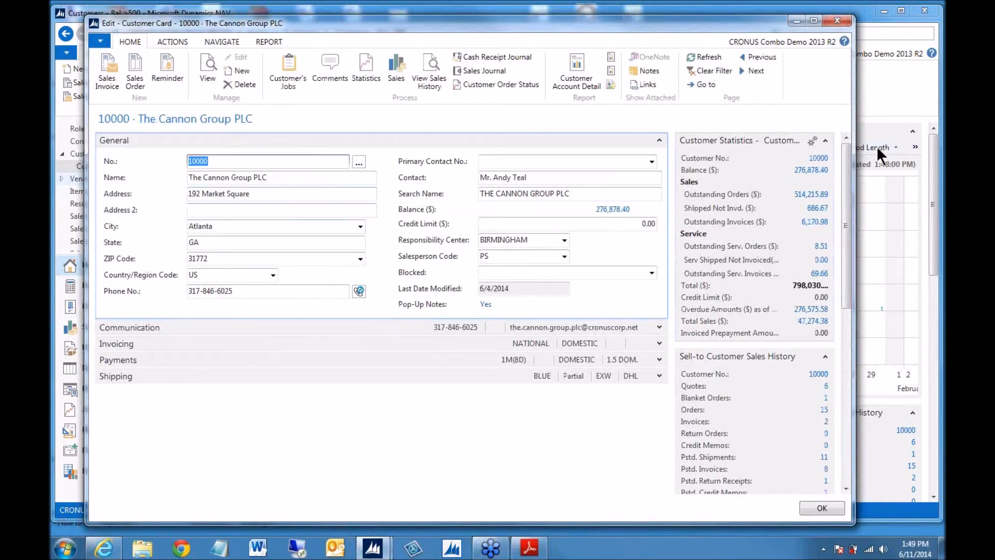
{"action": "left_click_drag", "start_coordinate": [845, 174], "coordinate": [845, 176]}
{"action": "left_click_drag", "start_coordinate": [847, 254], "coordinate": [848, 352]}
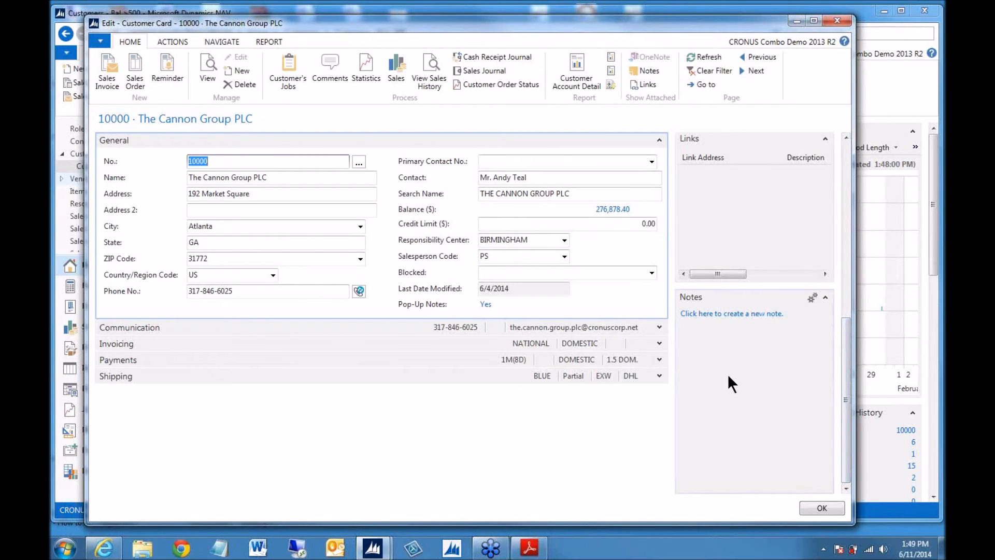
- View the customer card's separate Notes window and close it again
{"action": "left_click", "coordinate": [640, 68]}
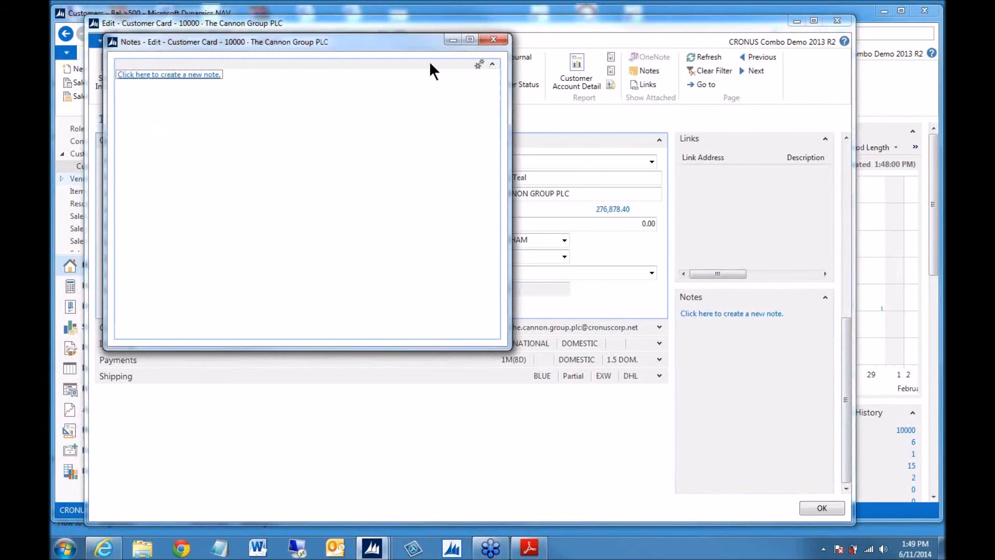
{"action": "left_click", "coordinate": [489, 39]}
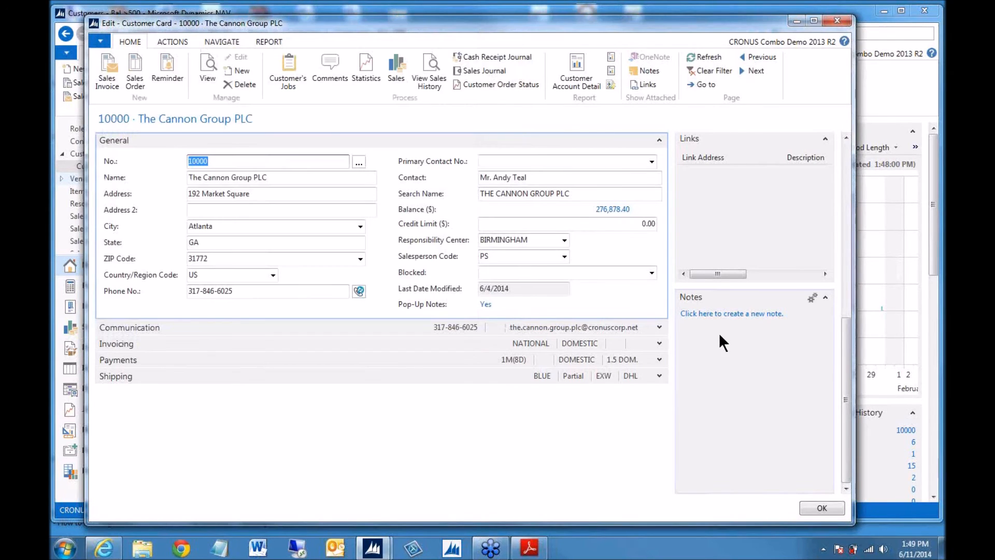
{"action": "left_click", "coordinate": [649, 71]}
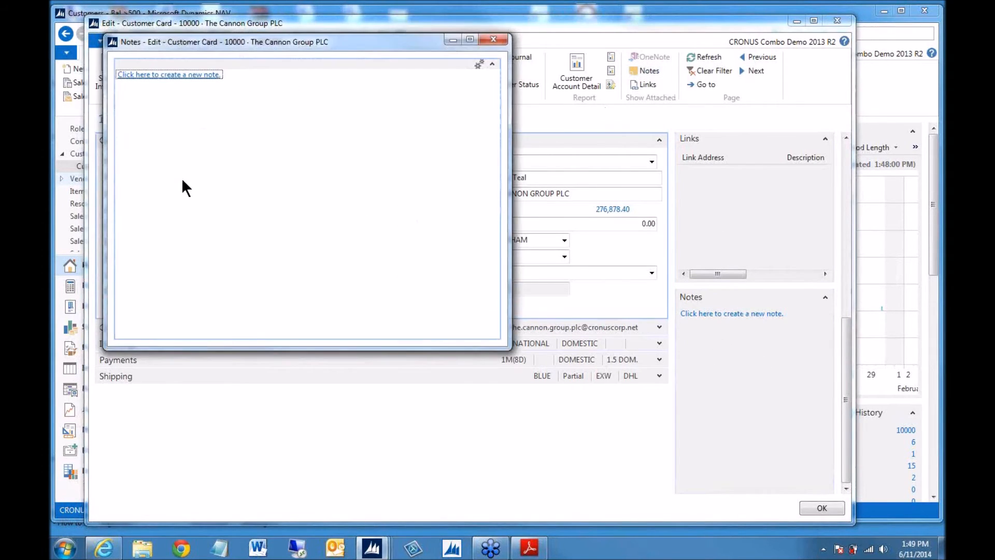
{"action": "left_click", "coordinate": [488, 40]}
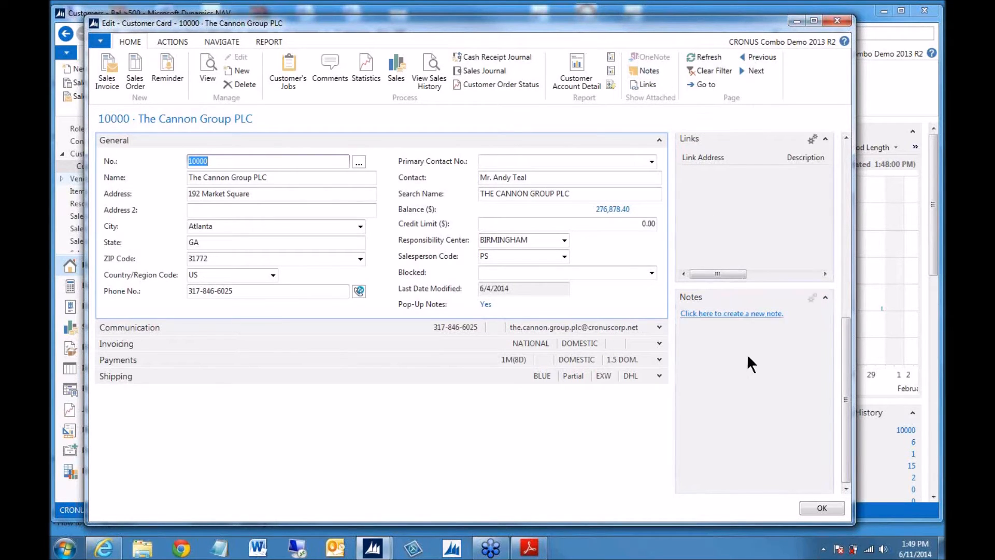
- Create a note on the customer card, addressing the colleague by name and adding "Check out the balance on this customer."
{"action": "left_click_drag", "start_coordinate": [848, 363], "coordinate": [846, 383]}
{"action": "left_click", "coordinate": [717, 314]}
{"action": "left_click", "coordinate": [718, 318]}
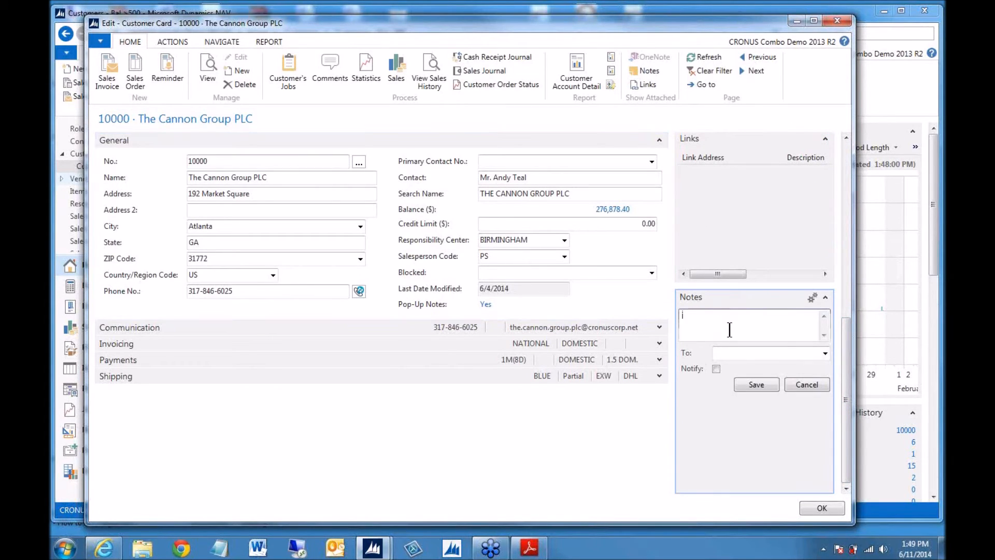
{"action": "type", "text": "Sam, Check out the balance on this c"}
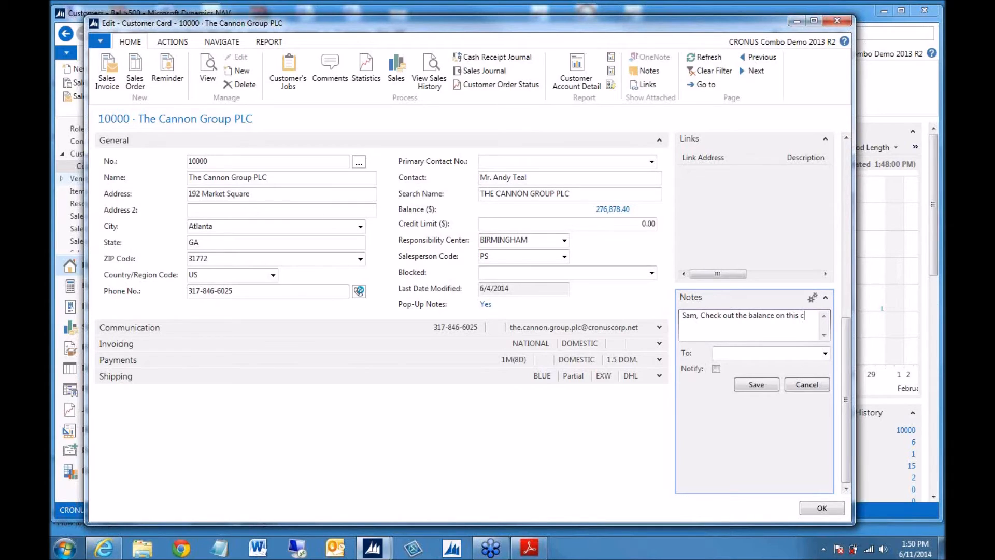
{"action": "type", "text": "ustomer."}
- Assign the note to the colleague's user ID, turn on Notify, and save the note
{"action": "left_click", "coordinate": [735, 353]}
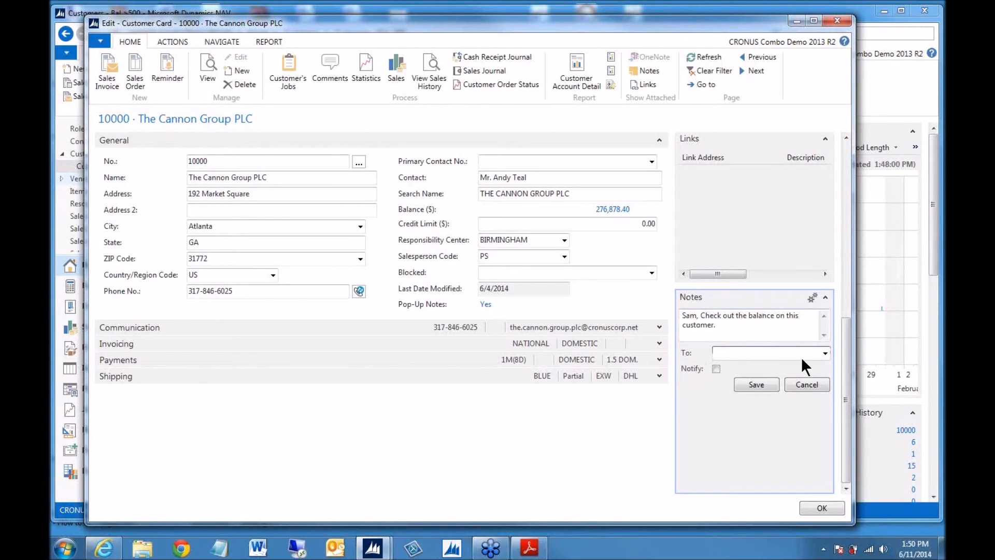
{"action": "left_click", "coordinate": [825, 352]}
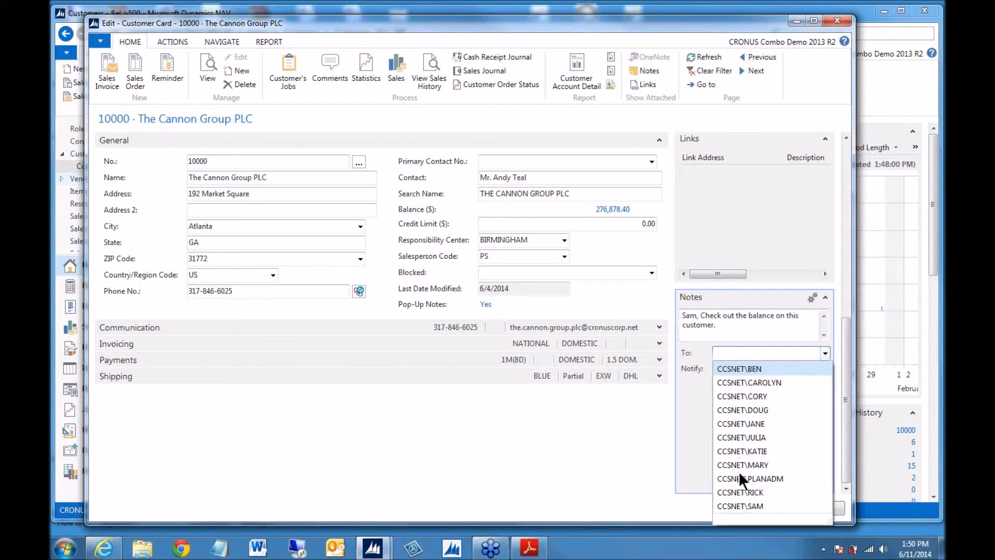
{"action": "left_click", "coordinate": [733, 505]}
{"action": "left_click", "coordinate": [715, 367]}
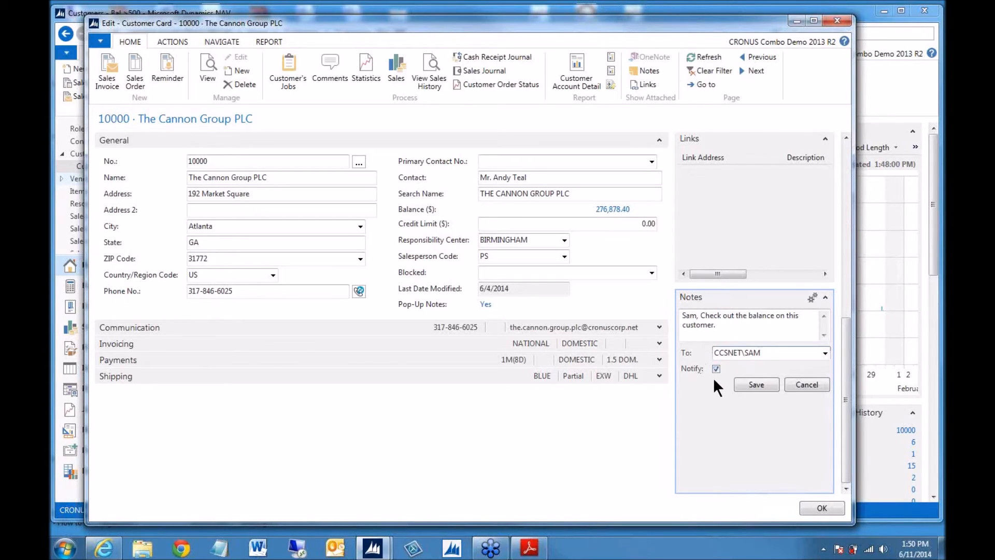
{"action": "left_click", "coordinate": [750, 383]}
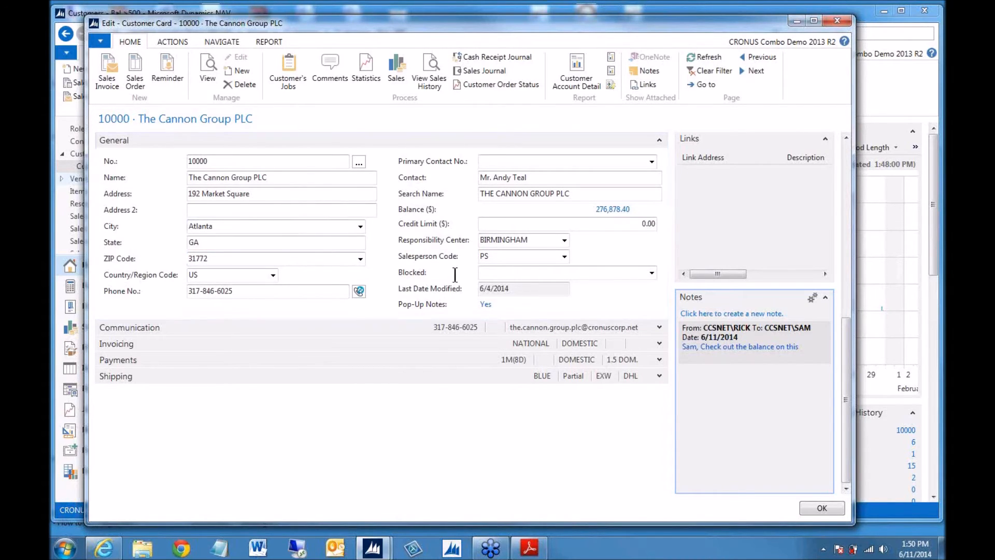
- Add the comment "This is a slow pay customer." to the customer's comment sheet
{"action": "left_click", "coordinate": [297, 194]}
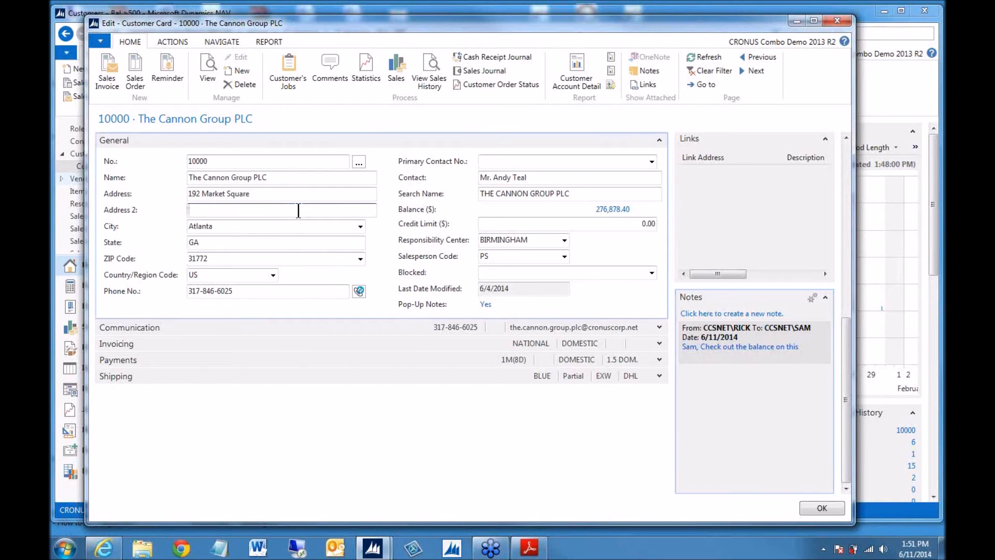
{"action": "left_click", "coordinate": [328, 59]}
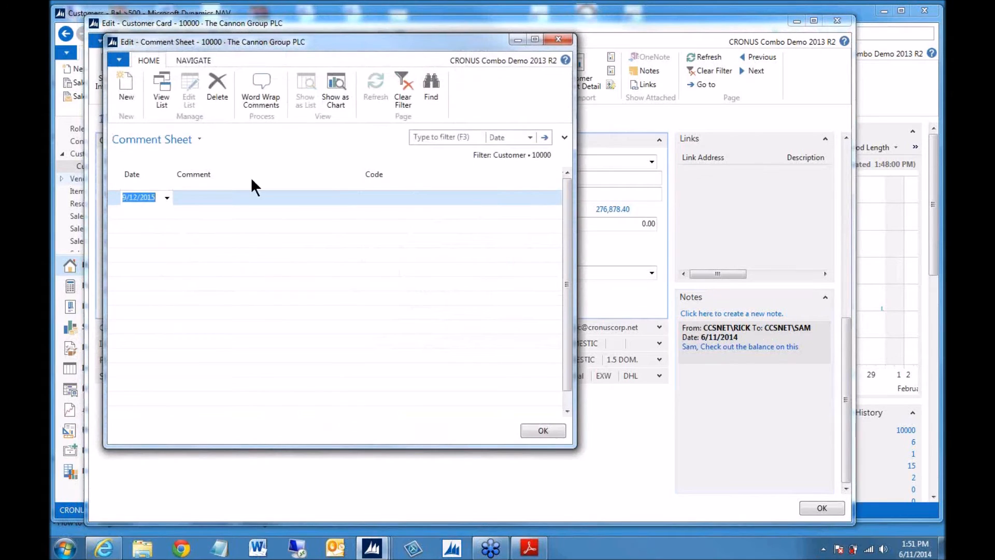
{"action": "left_click", "coordinate": [246, 199]}
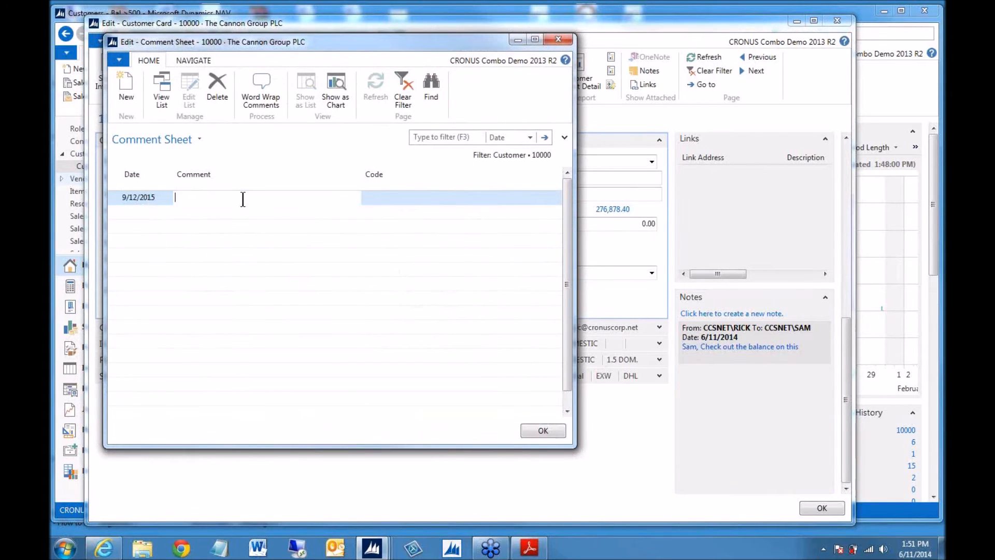
{"action": "type", "text": "This is a slow pay customer."}
{"action": "key", "text": "Tab"}
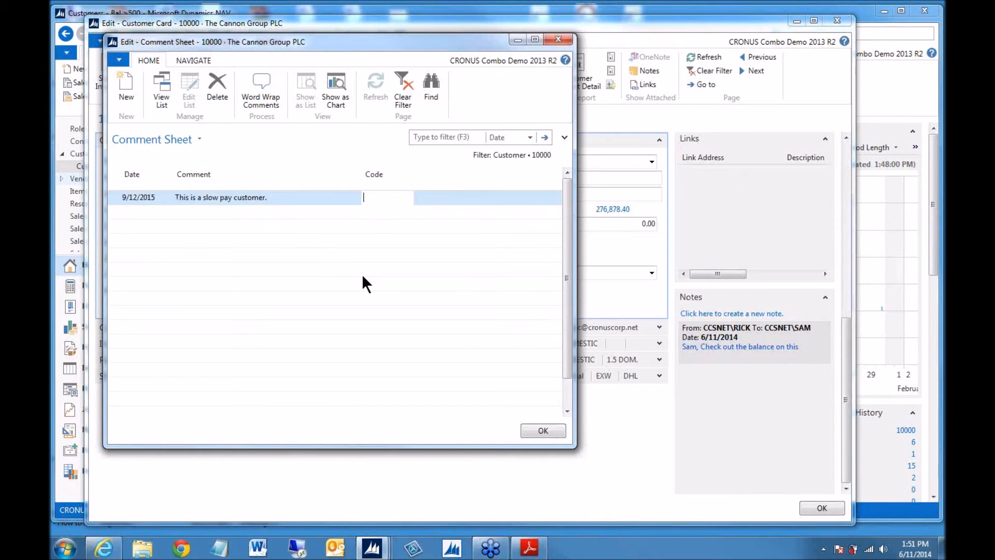
{"action": "key", "text": "Tab"}
{"action": "key", "text": "Up"}
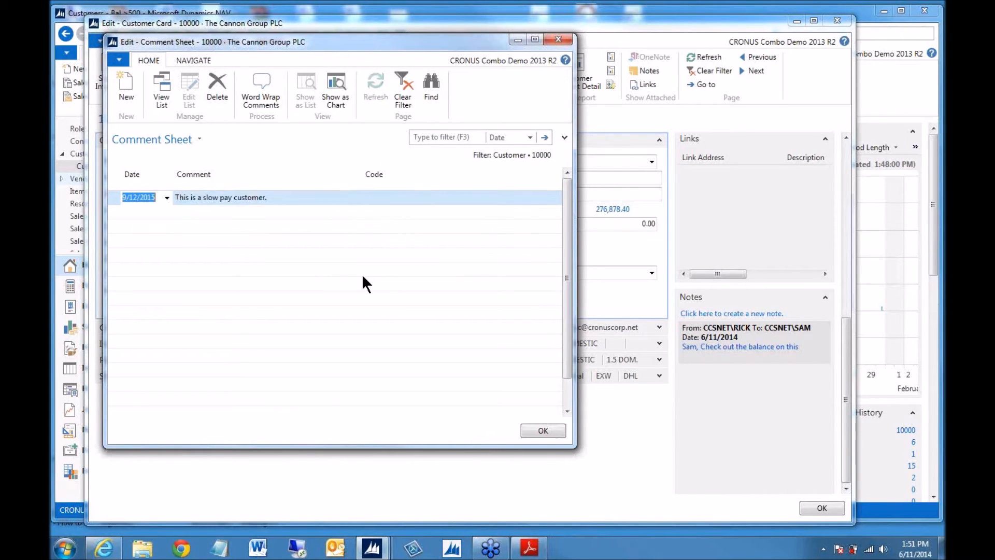
{"action": "key", "text": "Tab"}
{"action": "key", "text": "Down"}
{"action": "key", "text": "Down"}
{"action": "key", "text": "Down"}
{"action": "key", "text": "Up"}
{"action": "key", "text": "Up"}
{"action": "key", "text": "Up"}
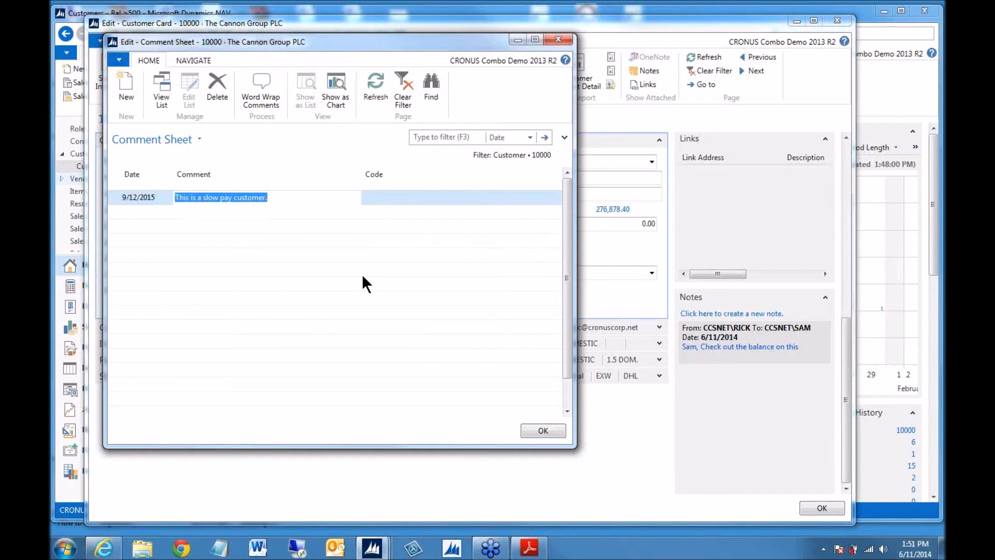
- With Word Wrap Comments, add "This is a special window where is can type slowly and just keep typing as much info as I want and it wraps."
{"action": "left_click", "coordinate": [261, 88]}
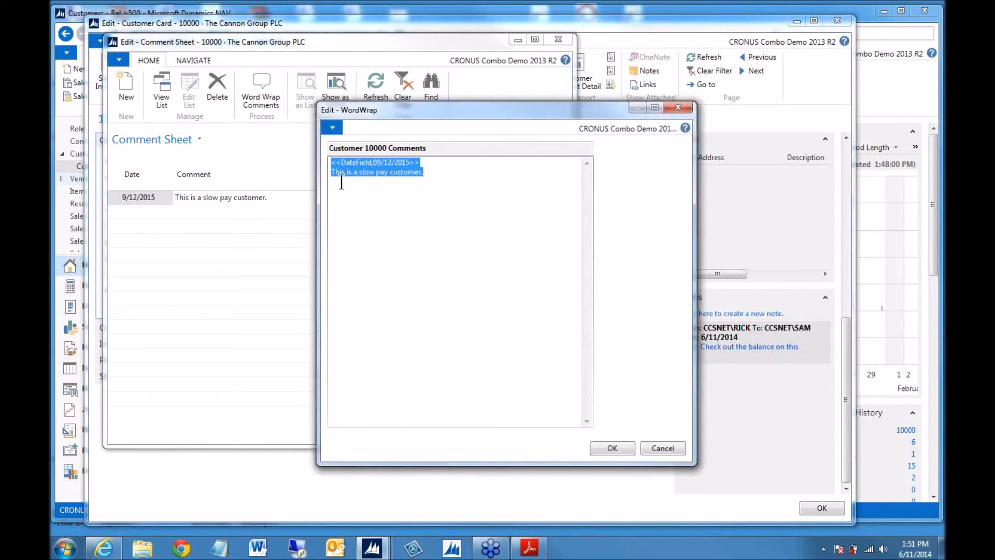
{"action": "left_click", "coordinate": [434, 172]}
{"action": "key", "text": "Return"}
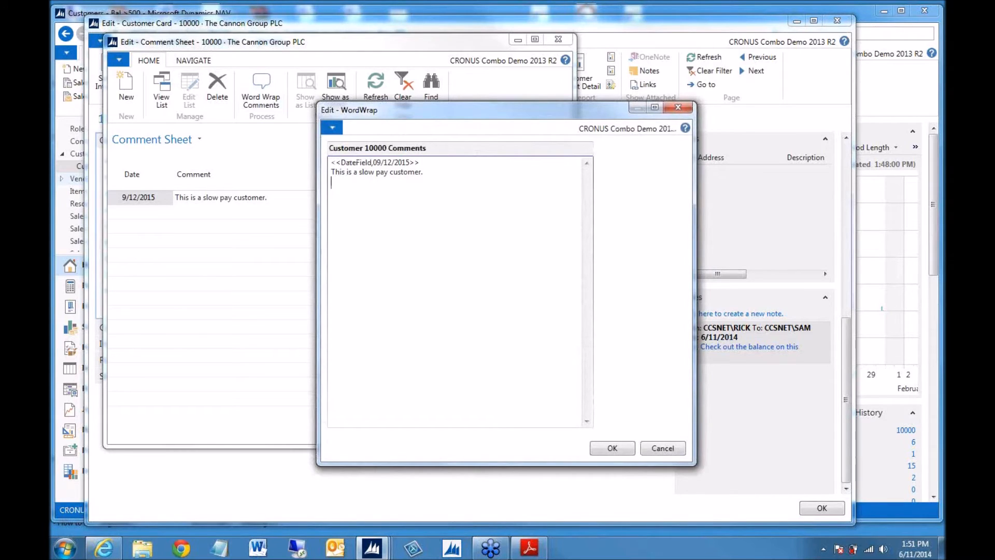
{"action": "type", "text": "This is a special window wh"}
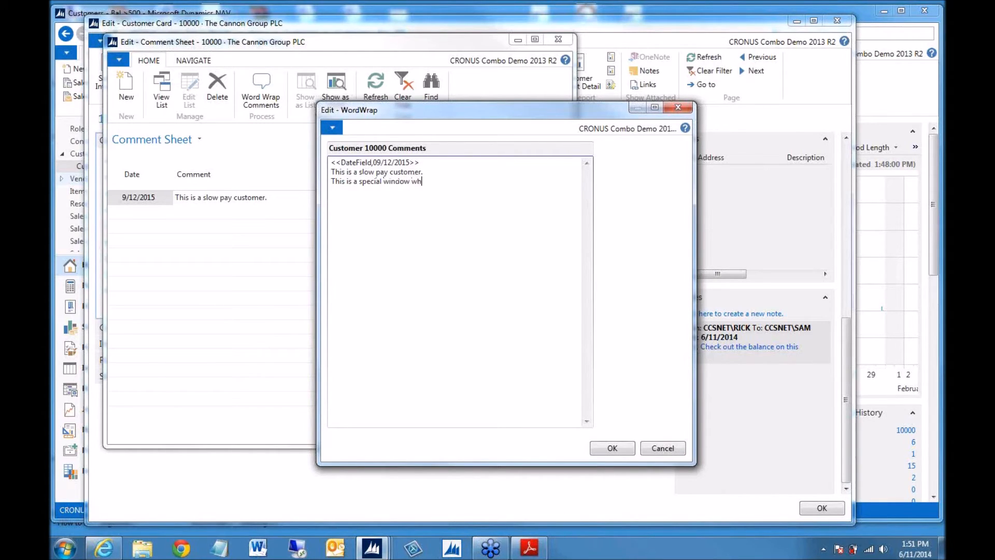
{"action": "type", "text": "ere is can type slowly and just "}
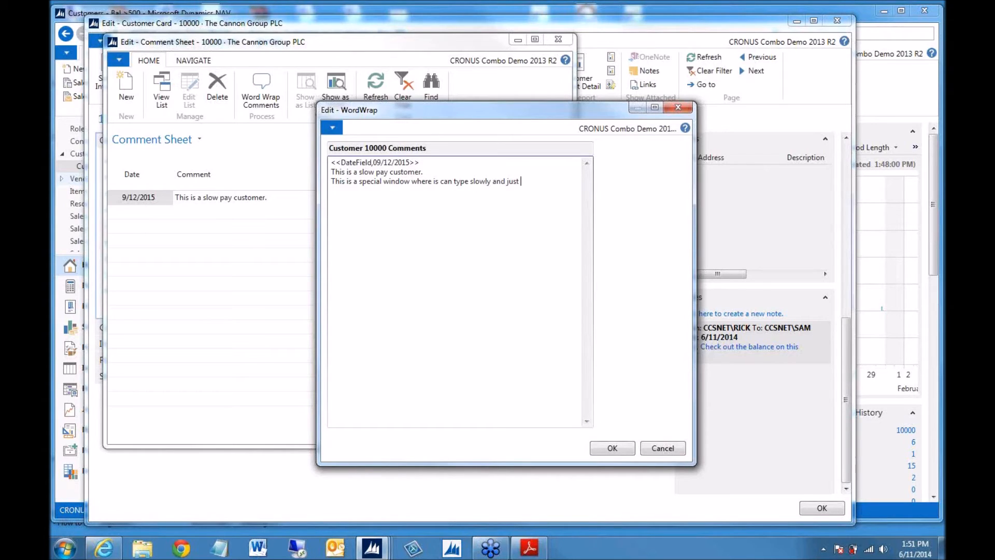
{"action": "type", "text": "keep typing as much info as I want"}
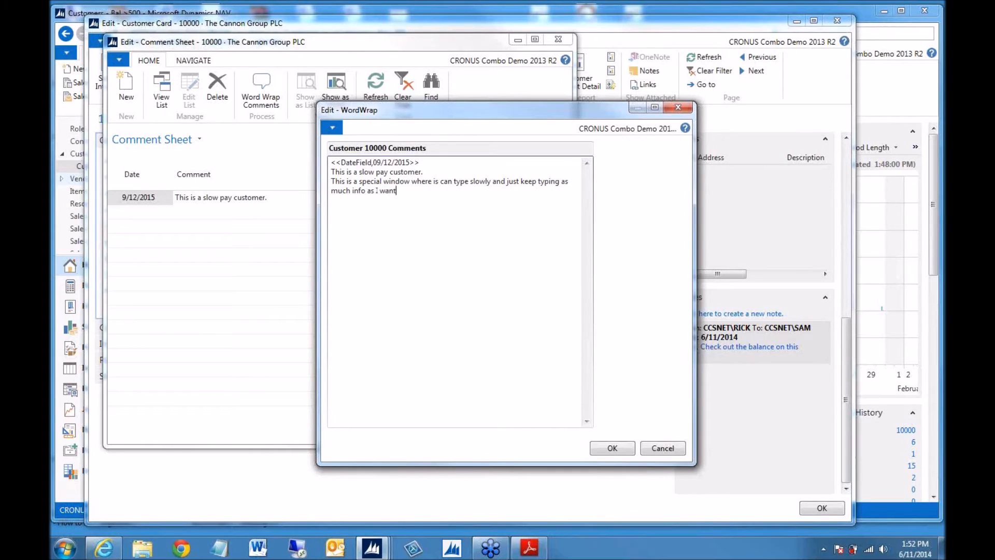
{"action": "type", "text": " and it wraps."}
{"action": "left_click", "coordinate": [612, 448]}
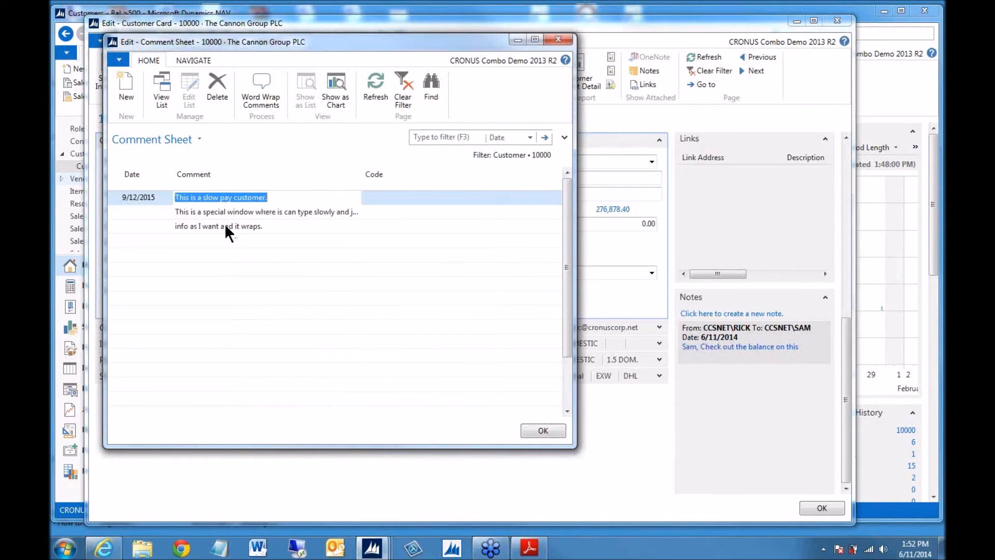
- Widen the Comment column to fit the full comment lines, and close the comment sheet
{"action": "left_click_drag", "start_coordinate": [361, 174], "coordinate": [459, 174]}
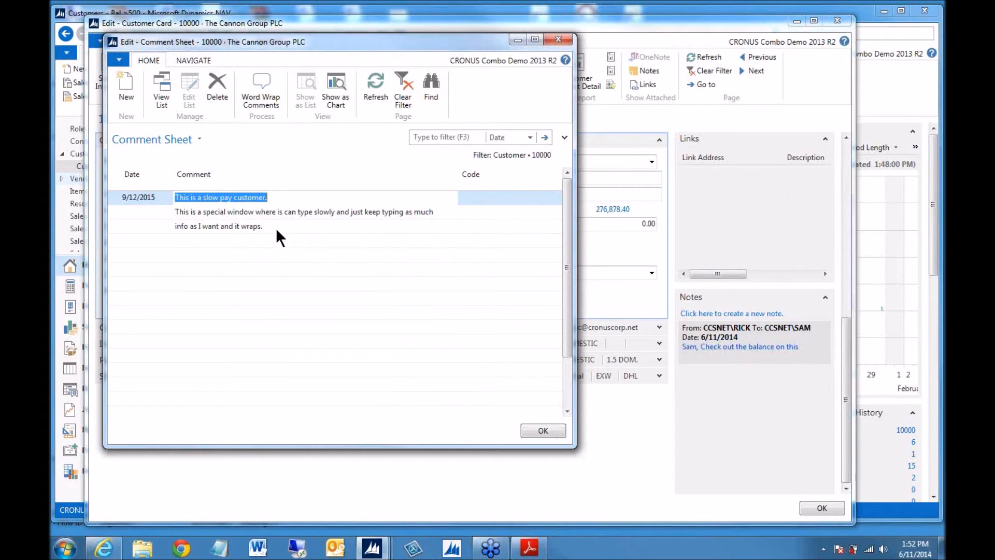
{"action": "left_click", "coordinate": [276, 210]}
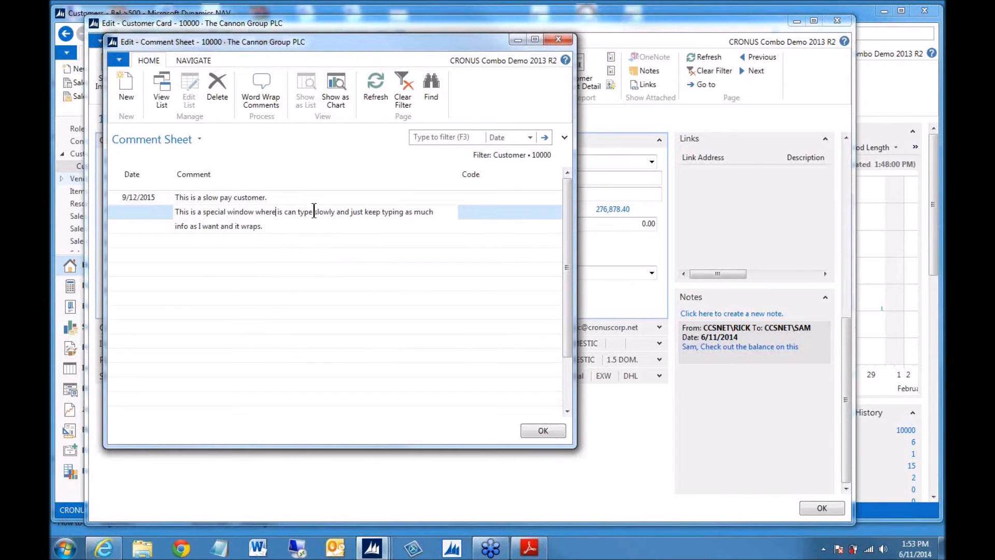
{"action": "left_click", "coordinate": [543, 430]}
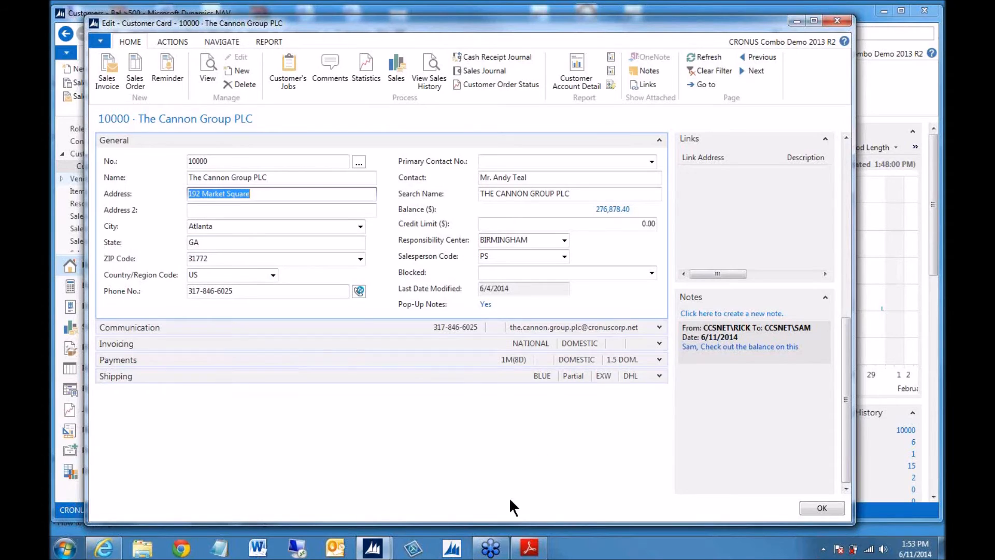
- Check the Document Links topic in the study guide in Adobe Reader, and return to the Links area of the customer card
{"action": "left_click", "coordinate": [529, 547]}
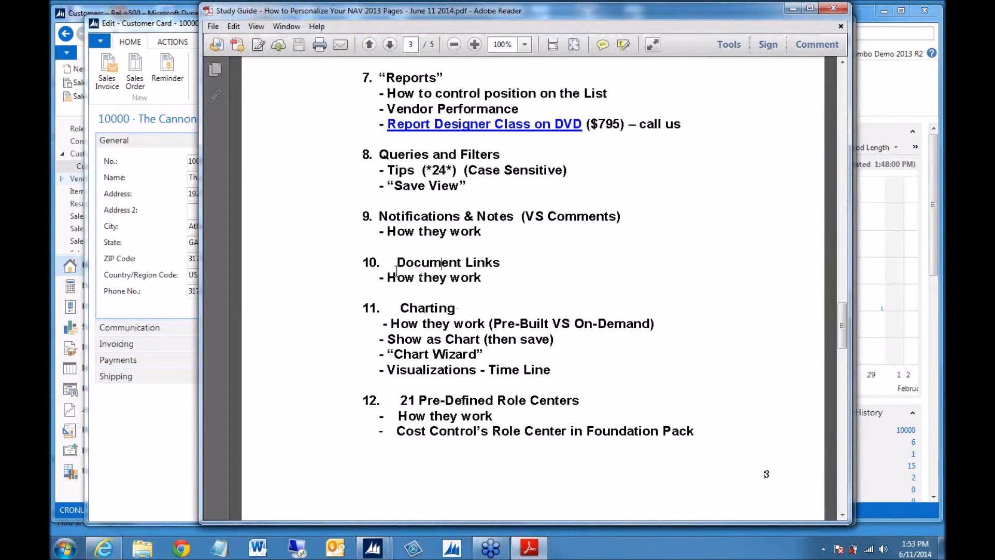
{"action": "left_click", "coordinate": [791, 7]}
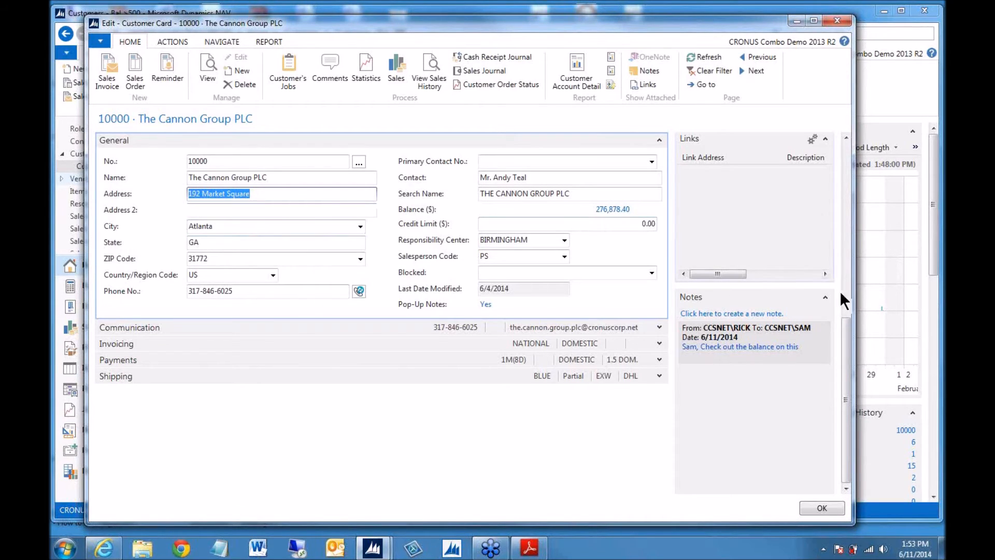
{"action": "left_click_drag", "start_coordinate": [850, 365], "coordinate": [847, 300]}
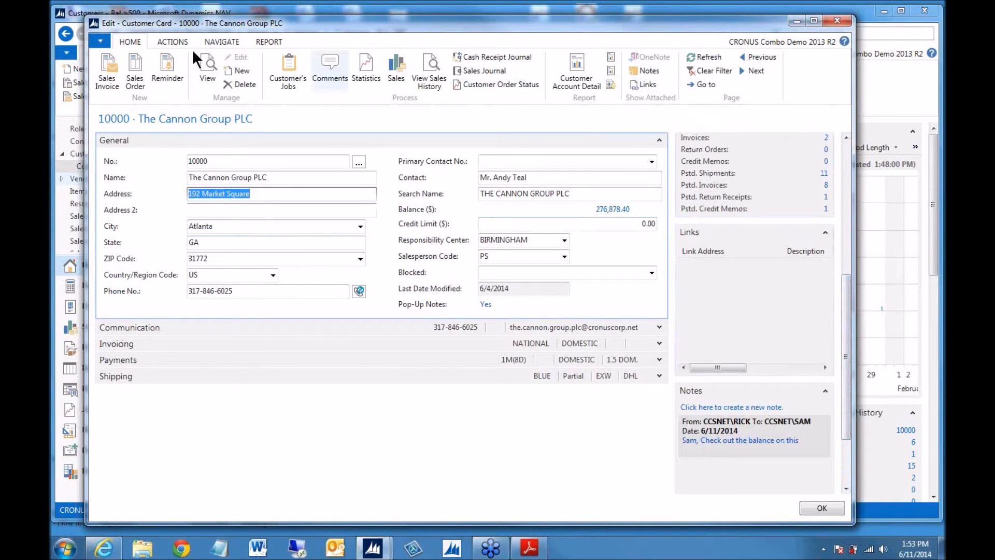
- Add a link from the customer card to the Desktop file "Analysis of AutoPilot NAV2009 to 2013 Conversion 03-16-14.docx" and save it
{"action": "left_click", "coordinate": [647, 86]}
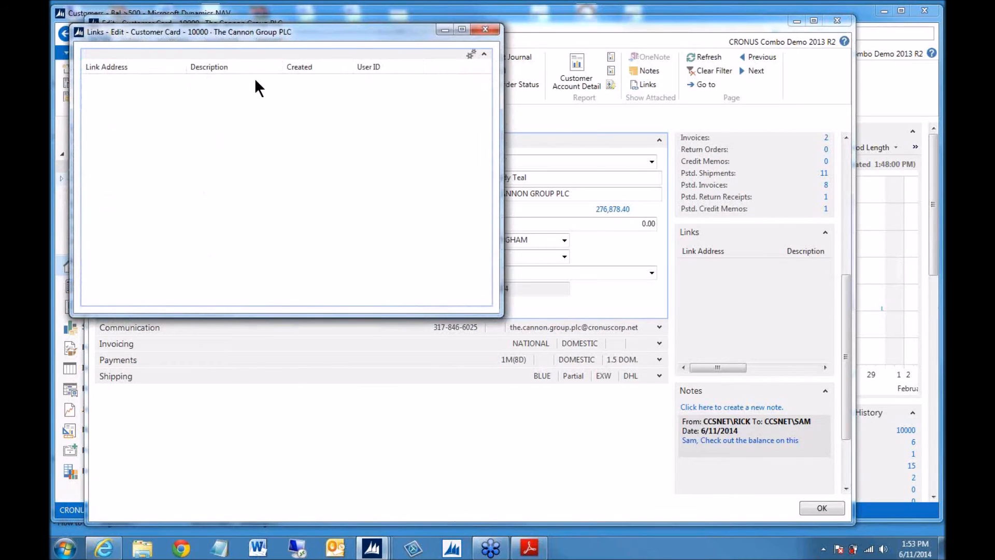
{"action": "left_click", "coordinate": [469, 53]}
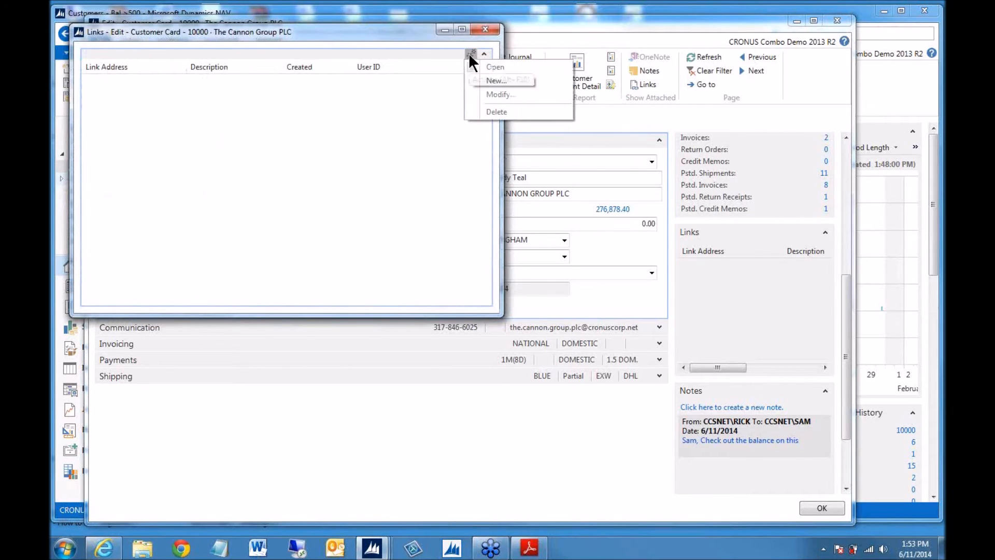
{"action": "left_click", "coordinate": [536, 80]}
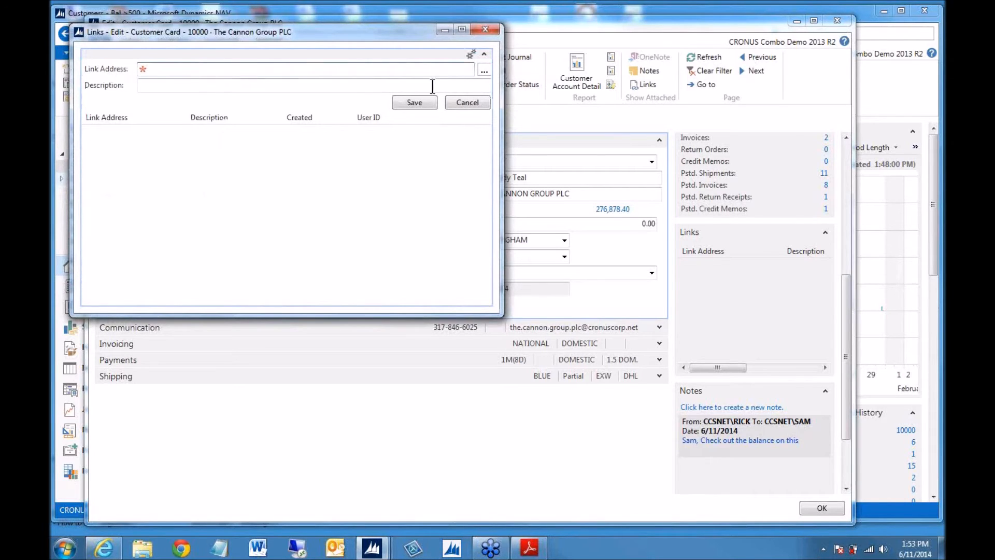
{"action": "left_click", "coordinate": [484, 71]}
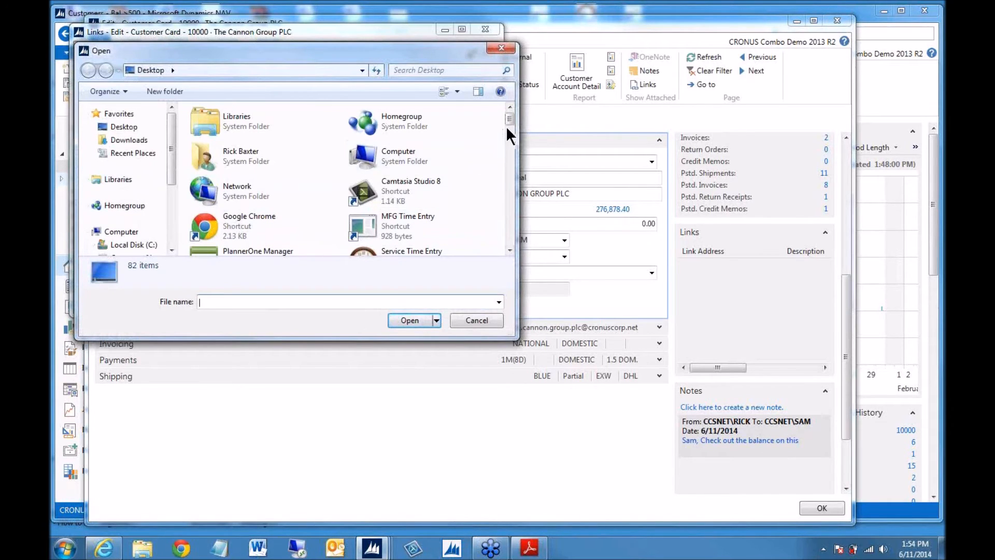
{"action": "left_click_drag", "start_coordinate": [512, 120], "coordinate": [509, 154]}
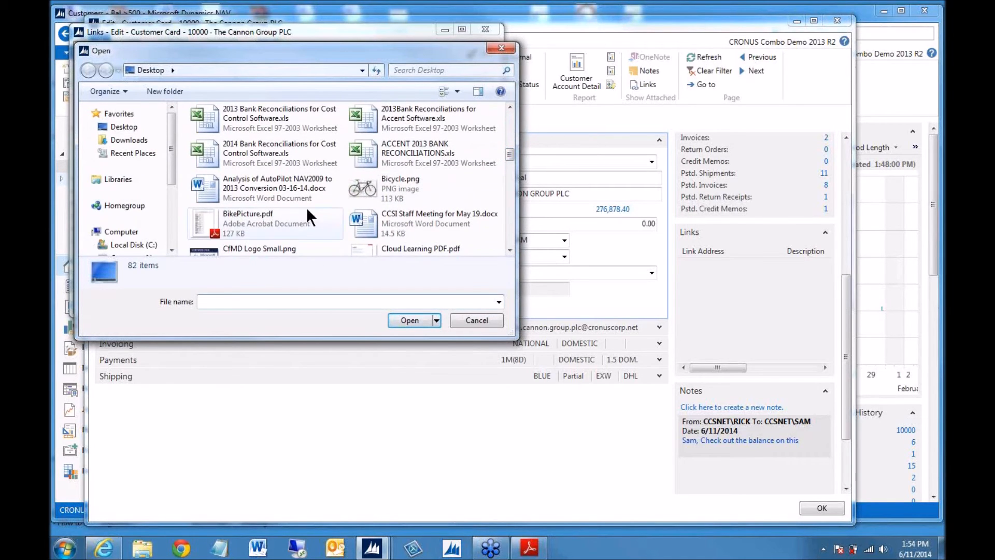
{"action": "left_click", "coordinate": [259, 184]}
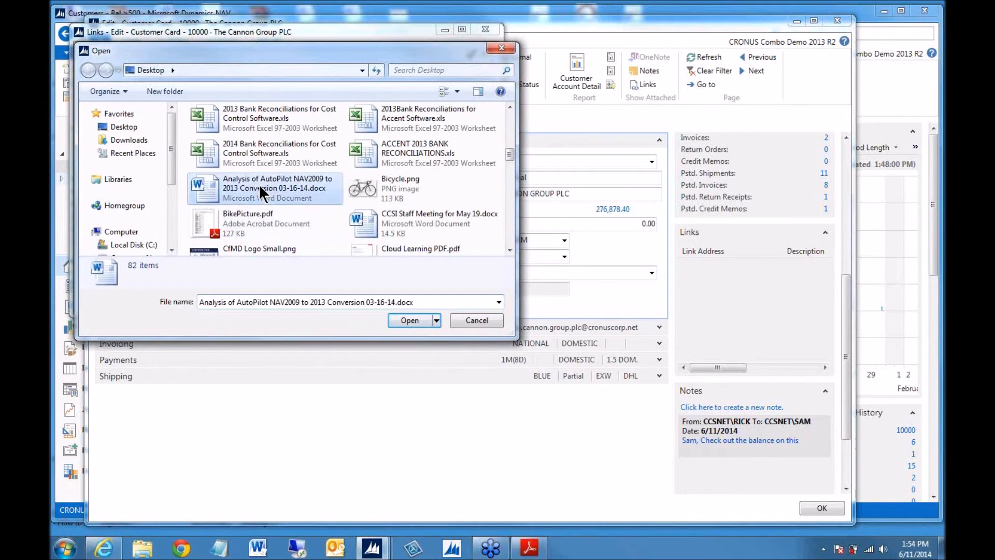
{"action": "left_click", "coordinate": [411, 319]}
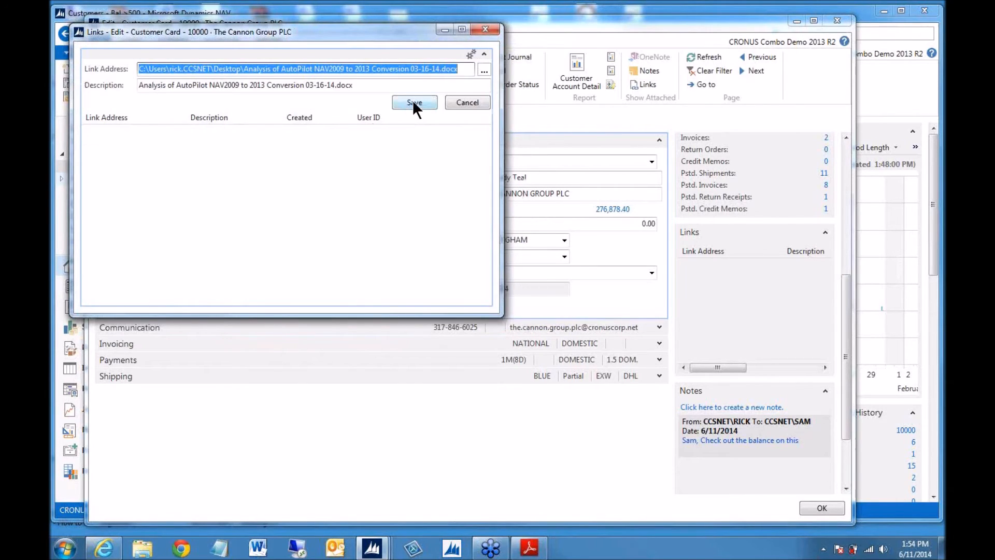
{"action": "left_click", "coordinate": [414, 103]}
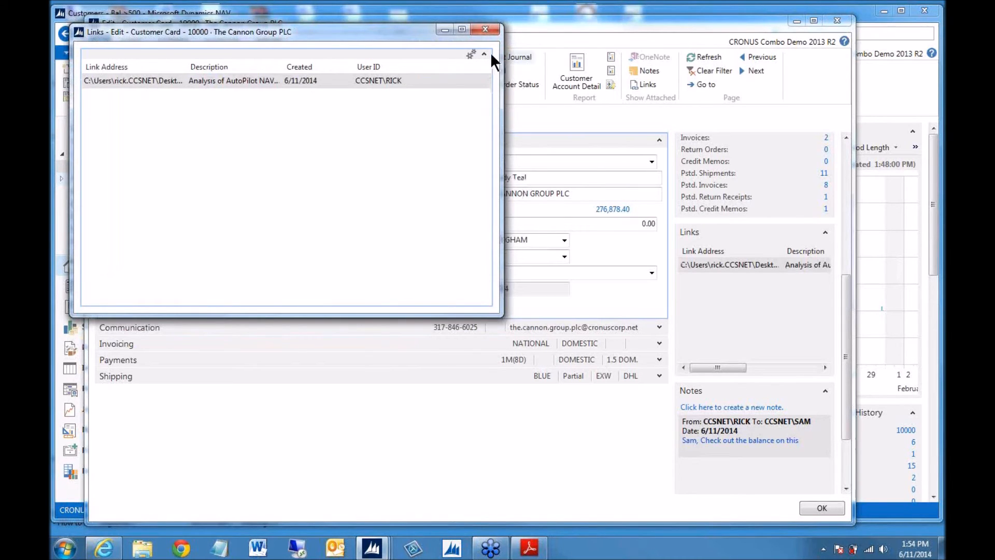
- Open the linked Word document, look through its first page, and close both the document and the Links window
{"action": "left_click", "coordinate": [471, 54]}
{"action": "left_click", "coordinate": [504, 65]}
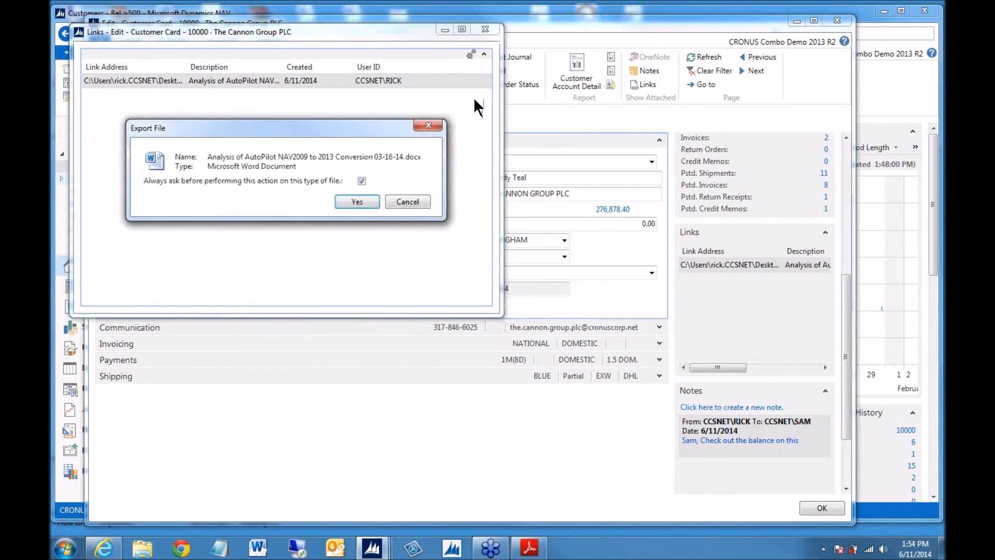
{"action": "left_click", "coordinate": [363, 201]}
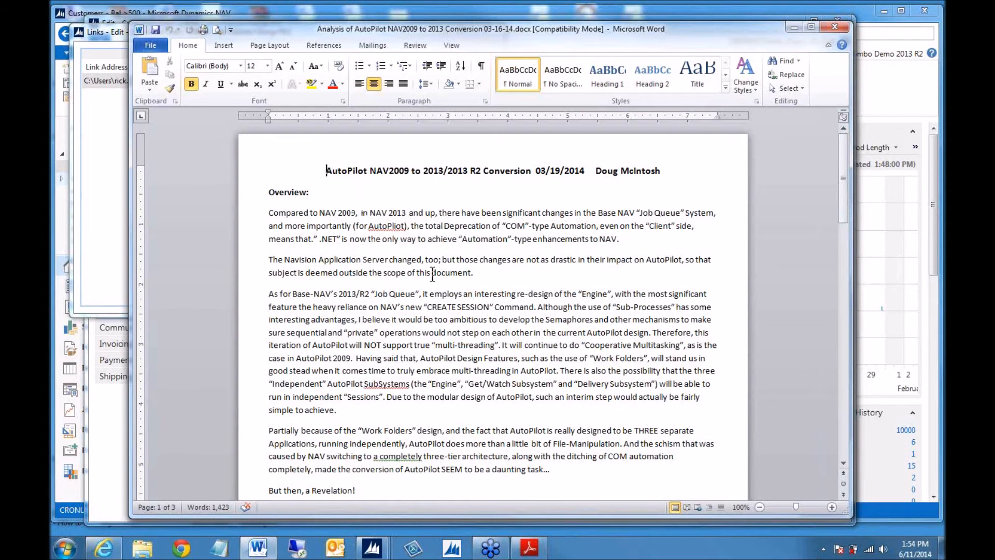
{"action": "scroll", "coordinate": [429, 276], "scroll_direction": "down", "scroll_amount": 2}
{"action": "scroll", "coordinate": [429, 275], "scroll_direction": "down", "scroll_amount": 3}
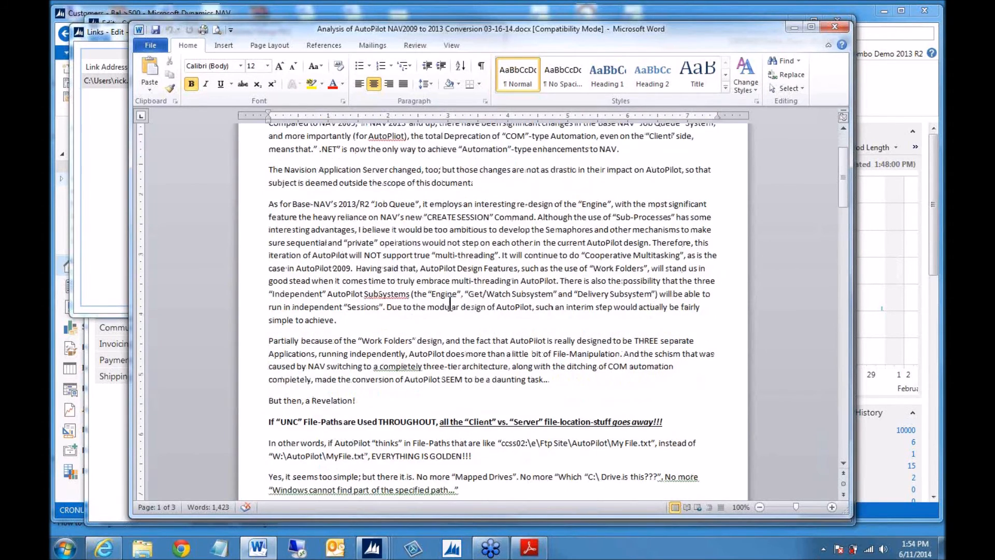
{"action": "scroll", "coordinate": [449, 300], "scroll_direction": "up", "scroll_amount": 6}
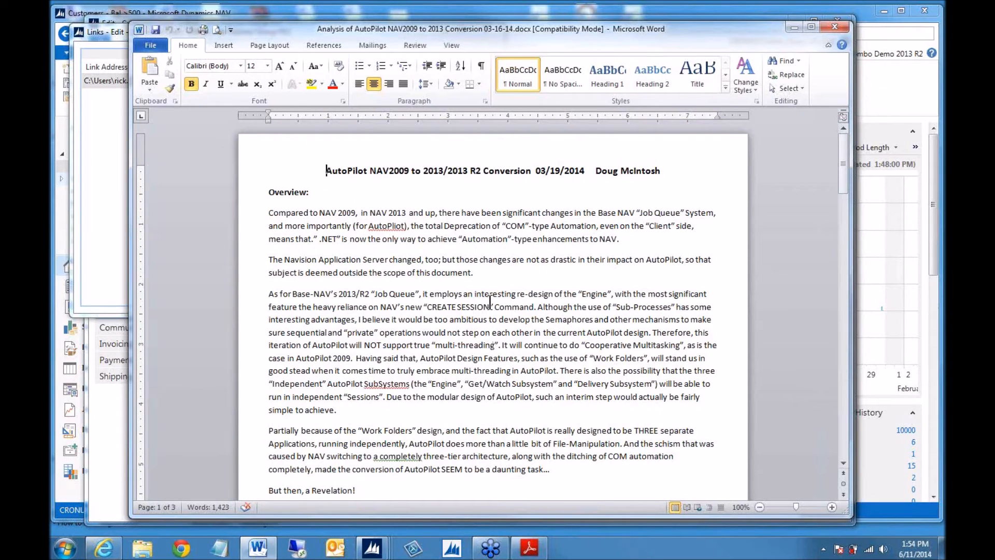
{"action": "left_click", "coordinate": [832, 27]}
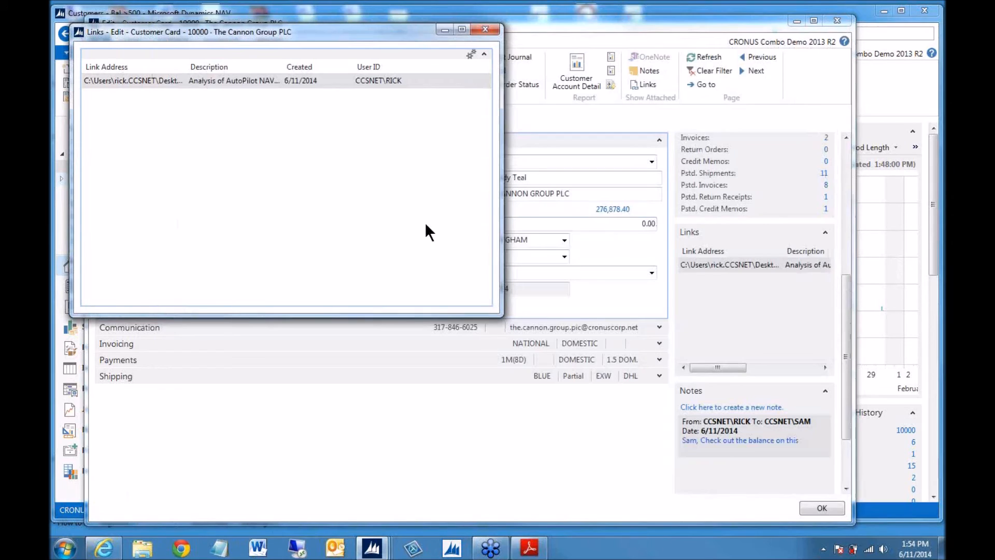
{"action": "left_click", "coordinate": [485, 30]}
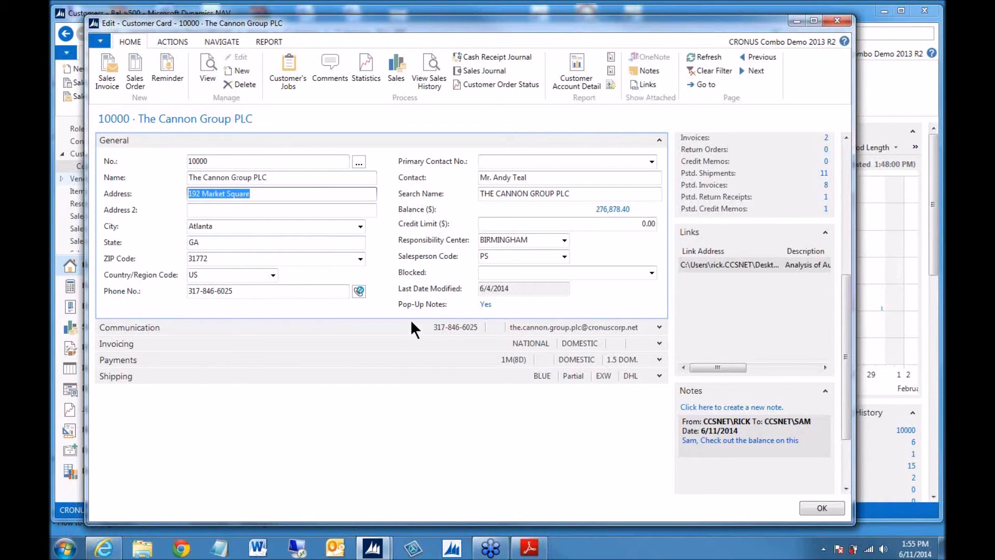
- Check the Charting topic in the Adobe Reader study guide, and leave the customer card for the unfiltered Customers list
{"action": "left_click", "coordinate": [531, 548]}
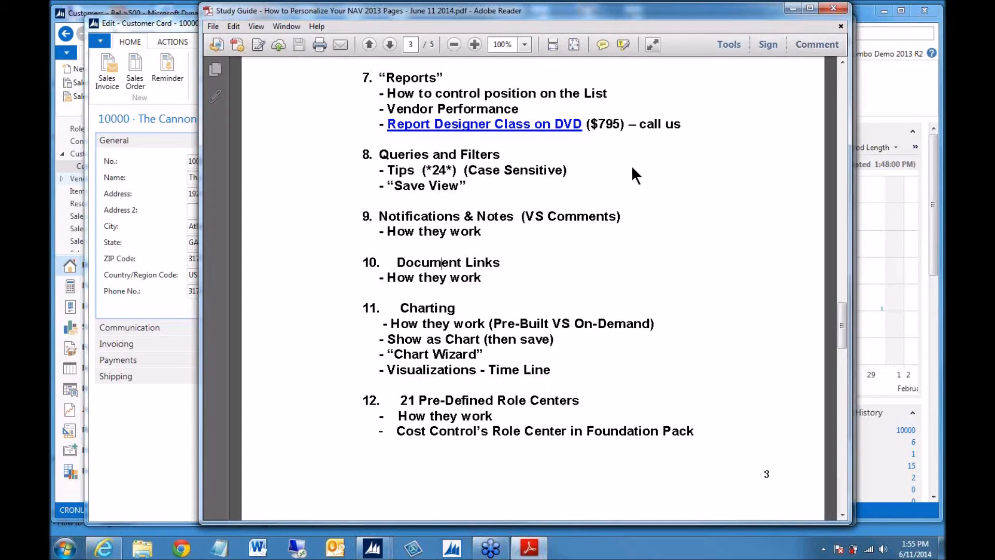
{"action": "left_click", "coordinate": [791, 9]}
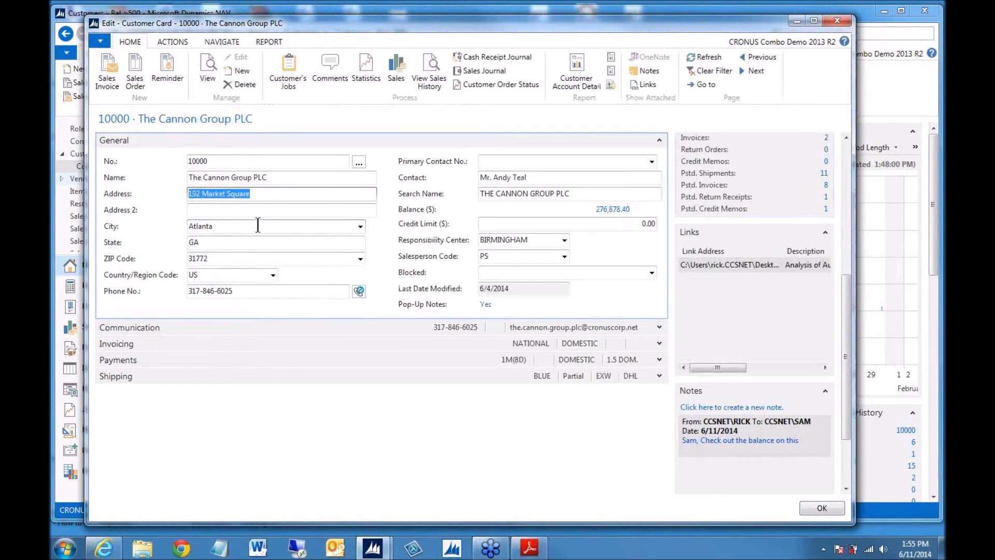
{"action": "left_click", "coordinate": [813, 509]}
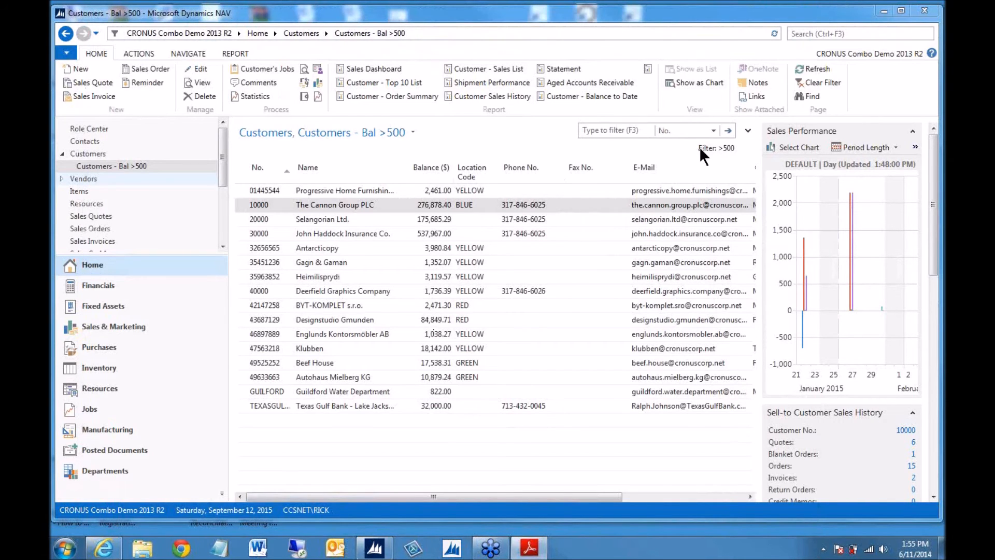
{"action": "left_click", "coordinate": [80, 155]}
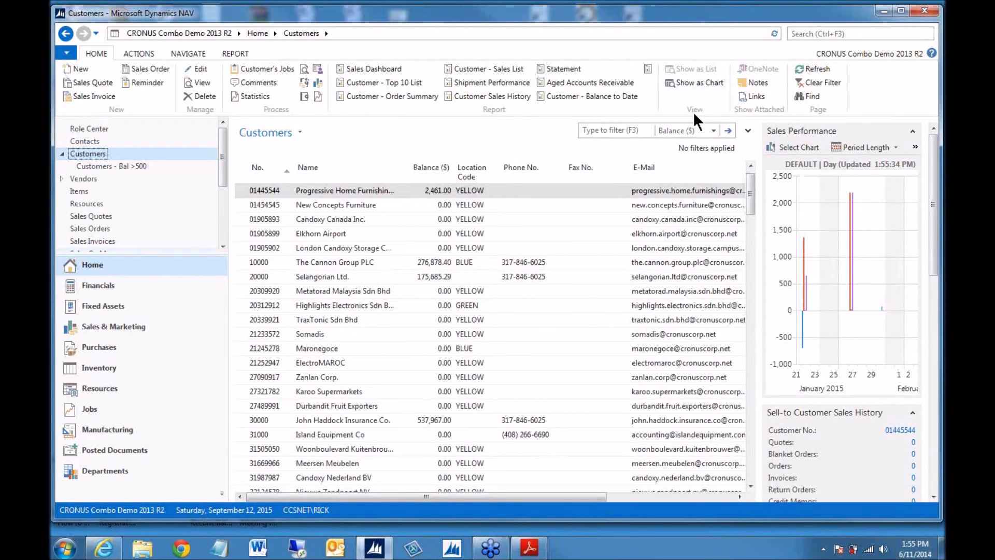
- Compare the Customers page's empty chart display with its list display
{"action": "left_click", "coordinate": [692, 83]}
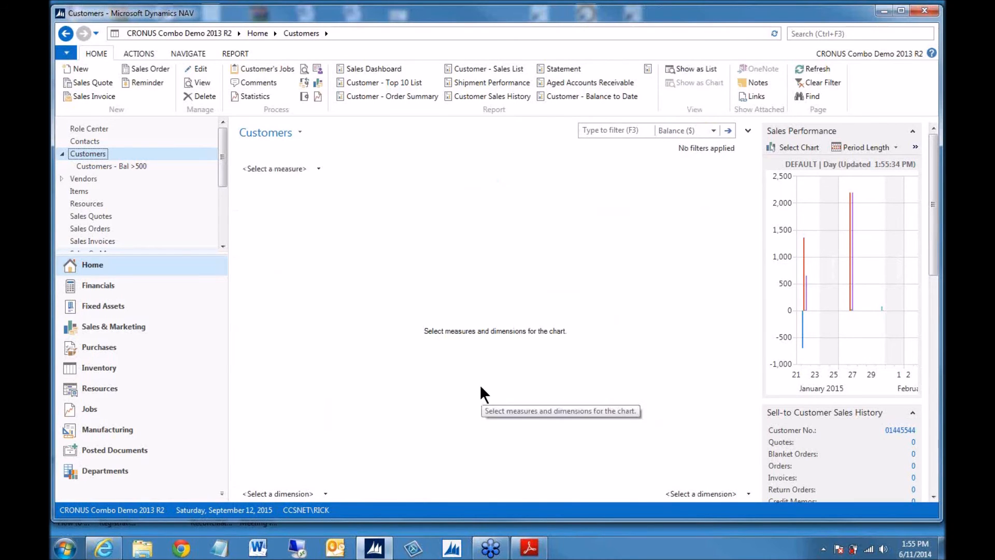
{"action": "left_click", "coordinate": [686, 69]}
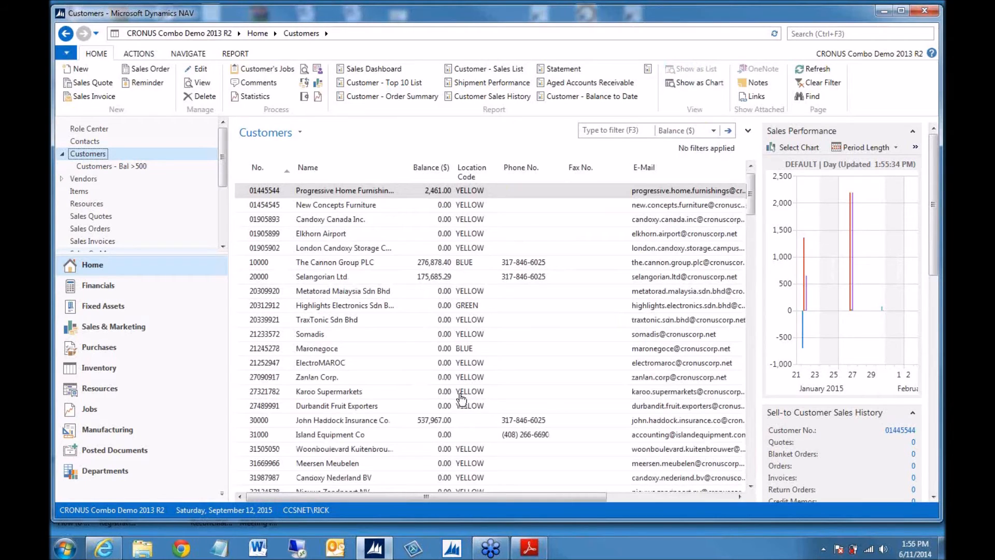
{"action": "left_click", "coordinate": [695, 82]}
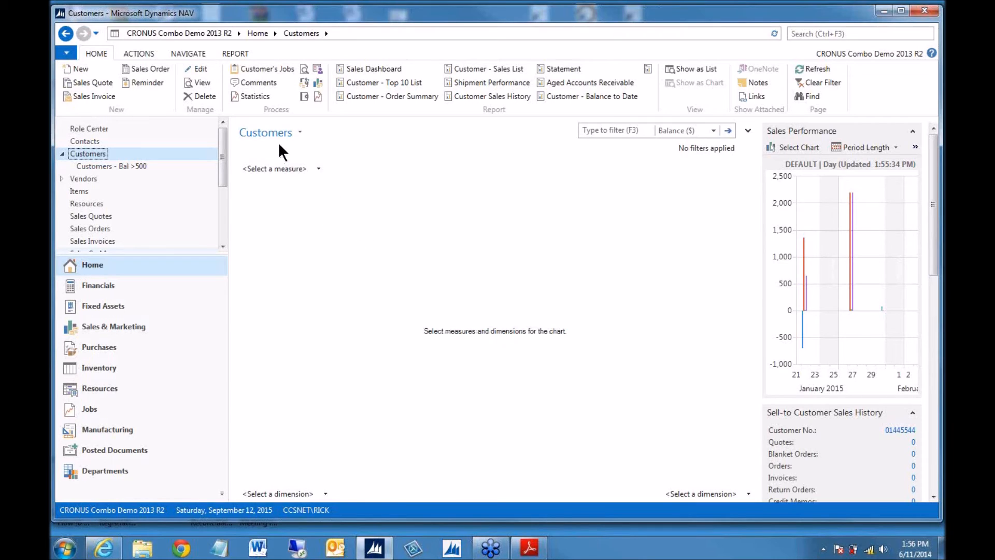
{"action": "left_click", "coordinate": [692, 68]}
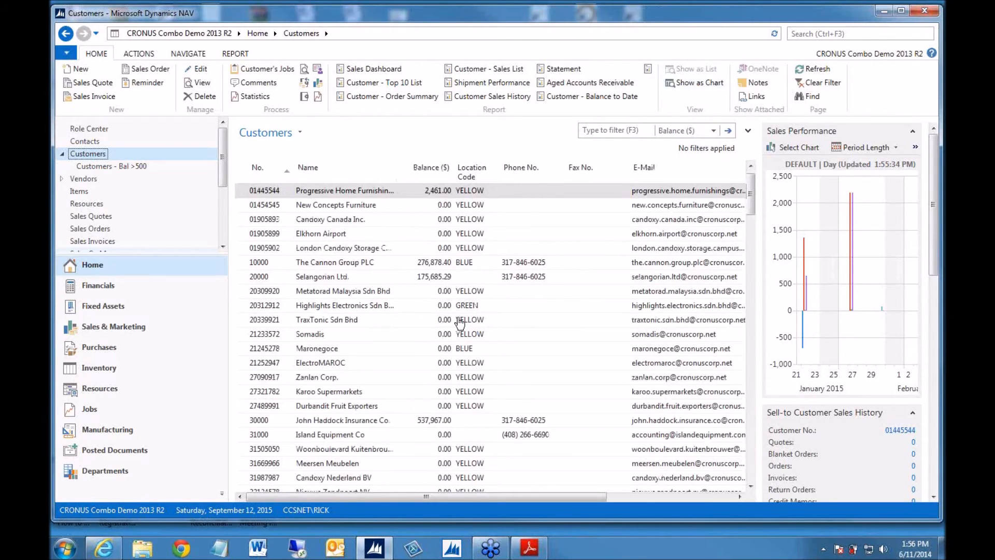
- Show the Customers page as a chart with Location Code as the horizontal dimension and Balance as the measure
{"action": "left_click", "coordinate": [693, 82]}
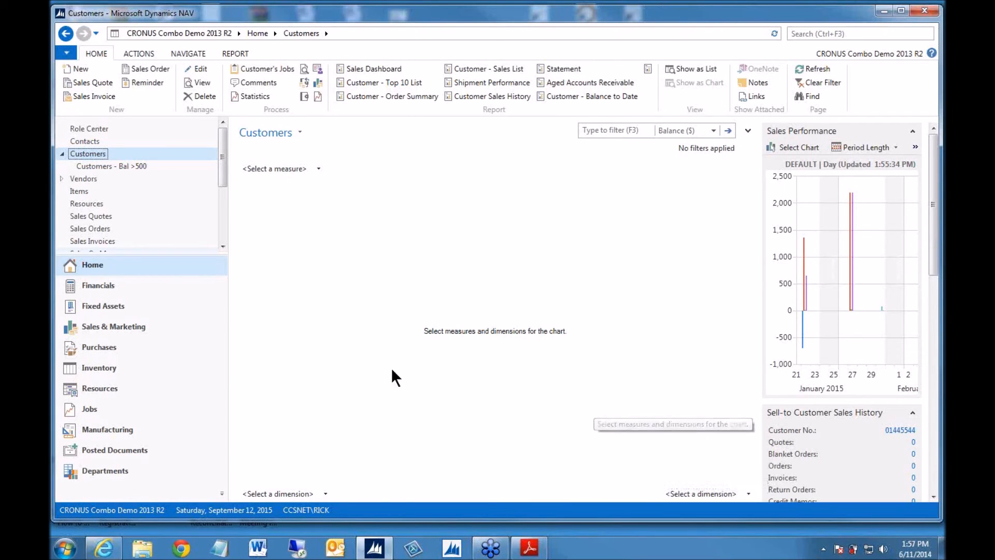
{"action": "left_click", "coordinate": [692, 494]}
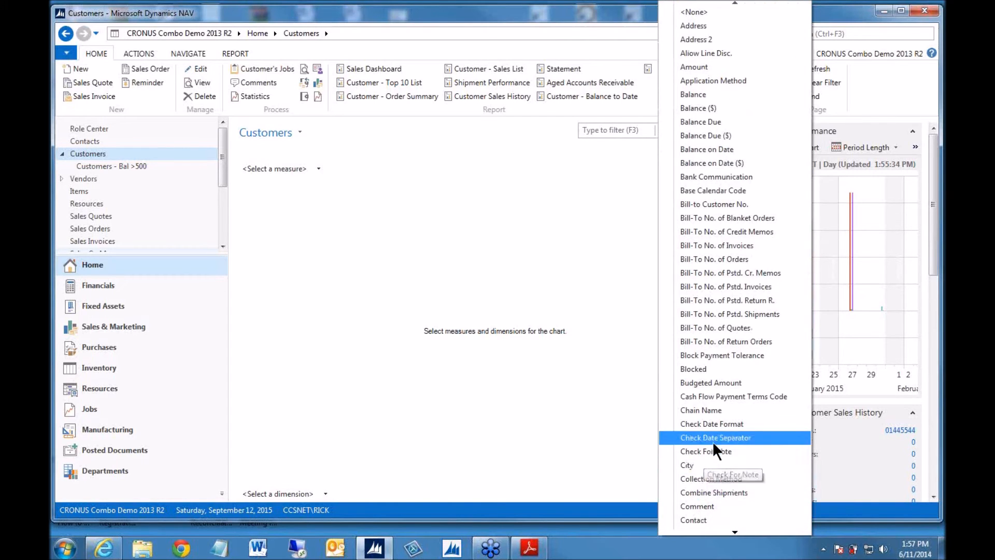
{"action": "scroll", "coordinate": [739, 295], "scroll_direction": "down", "scroll_amount": 5}
{"action": "scroll", "coordinate": [743, 332], "scroll_direction": "down", "scroll_amount": 10}
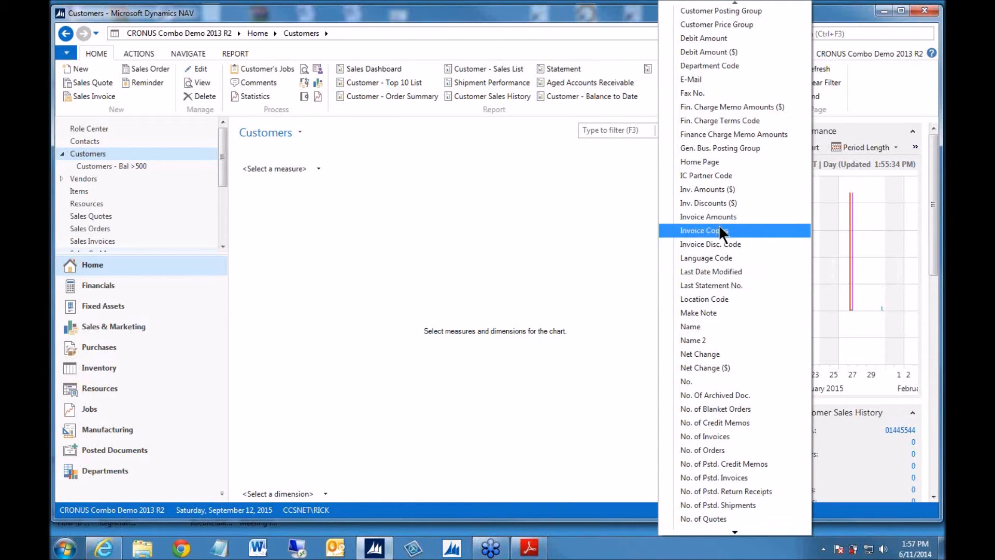
{"action": "left_click", "coordinate": [763, 299]}
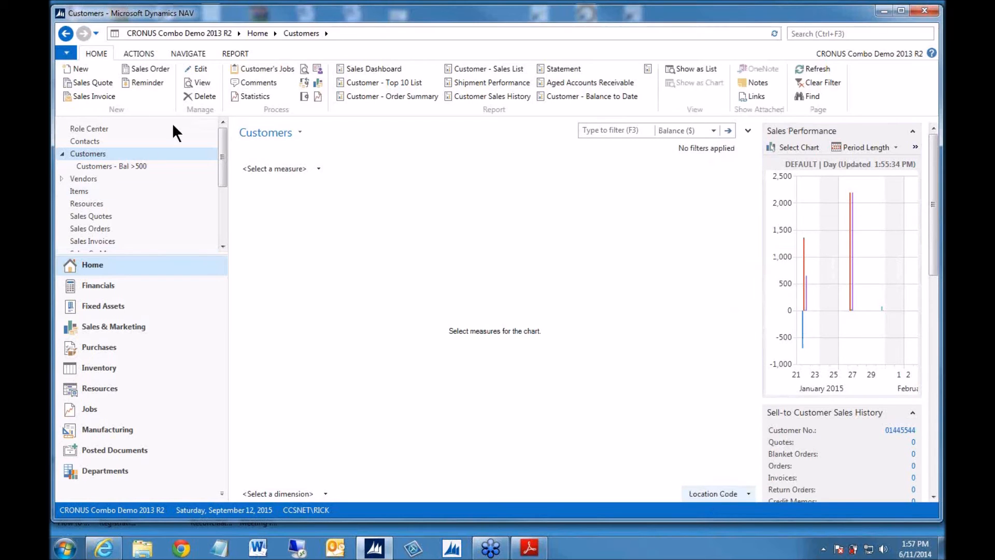
{"action": "left_click", "coordinate": [268, 169]}
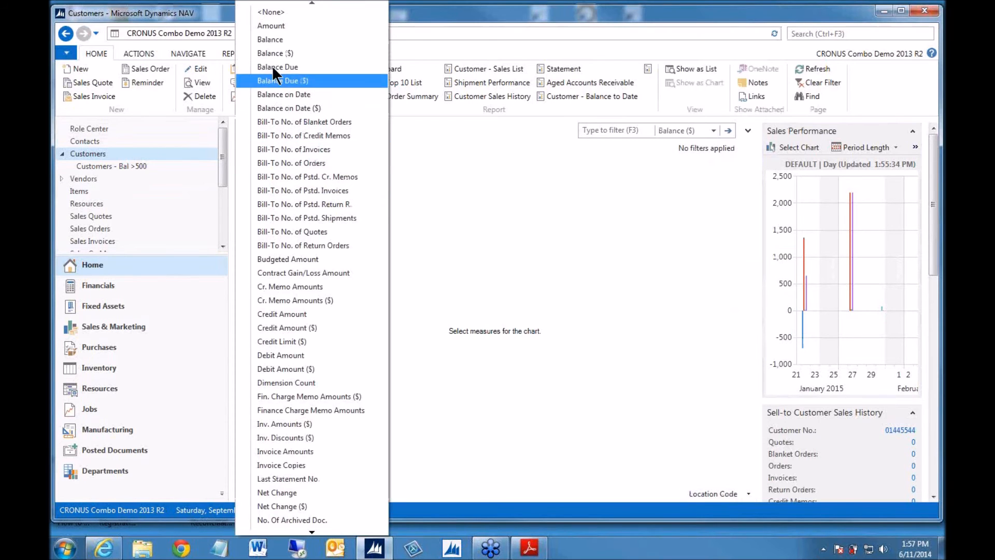
{"action": "left_click", "coordinate": [267, 40]}
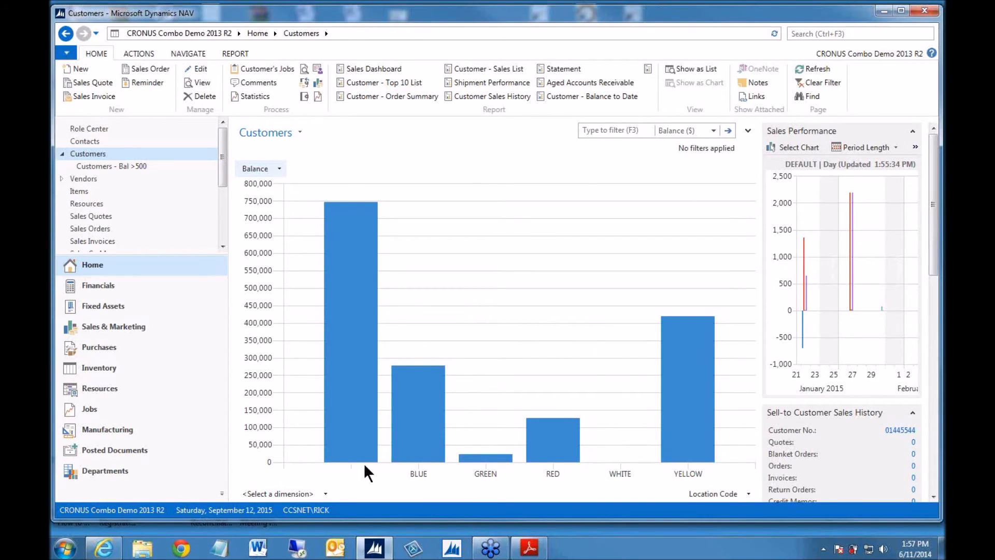
- Compare the chart's balances per location with the customer list, and review the horizontal dimension choices, keeping Location Code
{"action": "mouse_move", "coordinate": [347, 466]}
{"action": "mouse_move", "coordinate": [691, 422]}
{"action": "left_click", "coordinate": [693, 69]}
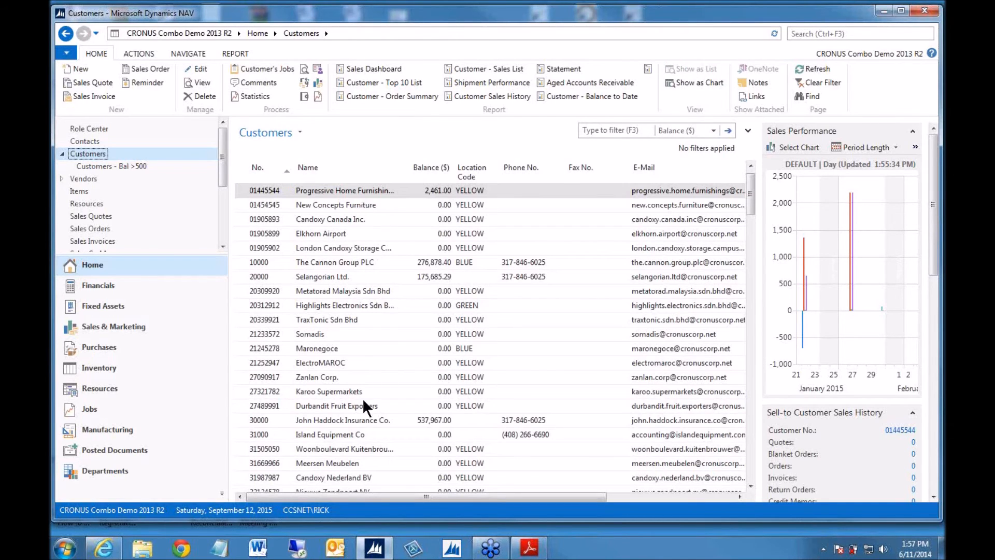
{"action": "left_click", "coordinate": [684, 83]}
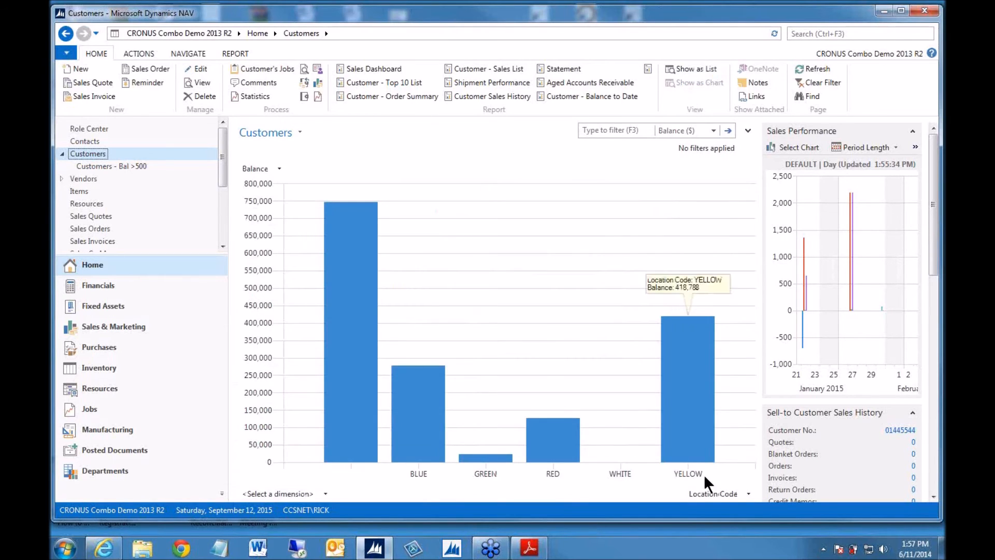
{"action": "left_click", "coordinate": [709, 492]}
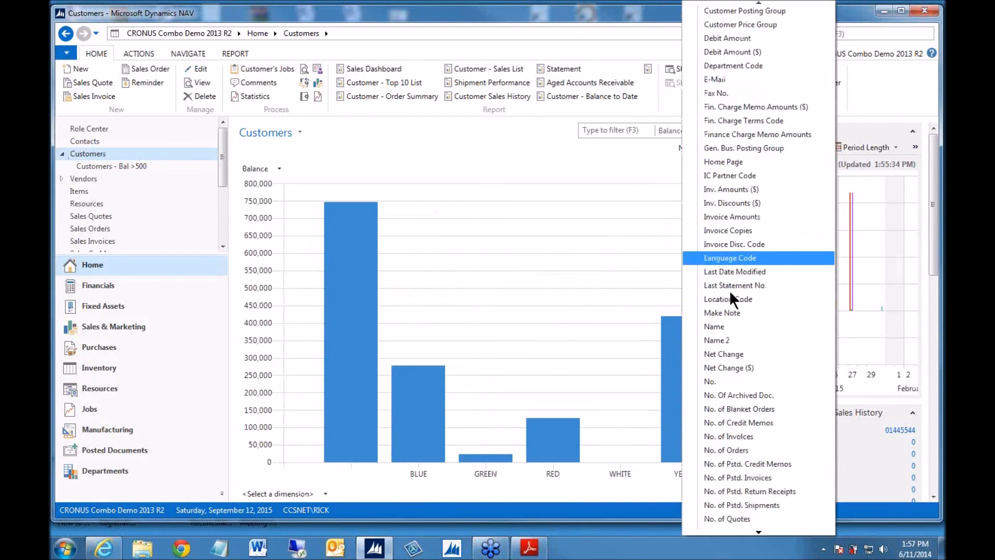
{"action": "left_click", "coordinate": [727, 365]}
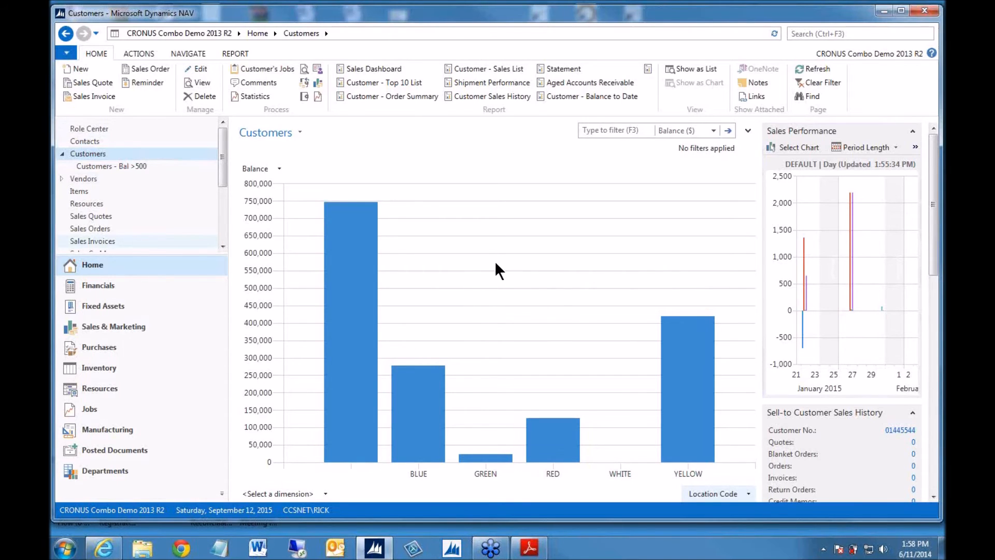
- Check the Charting and Pre-Defined Role Centers topics in the Adobe Reader study guide, and return to the Role Center in Dynamics NAV
{"action": "left_click", "coordinate": [529, 547]}
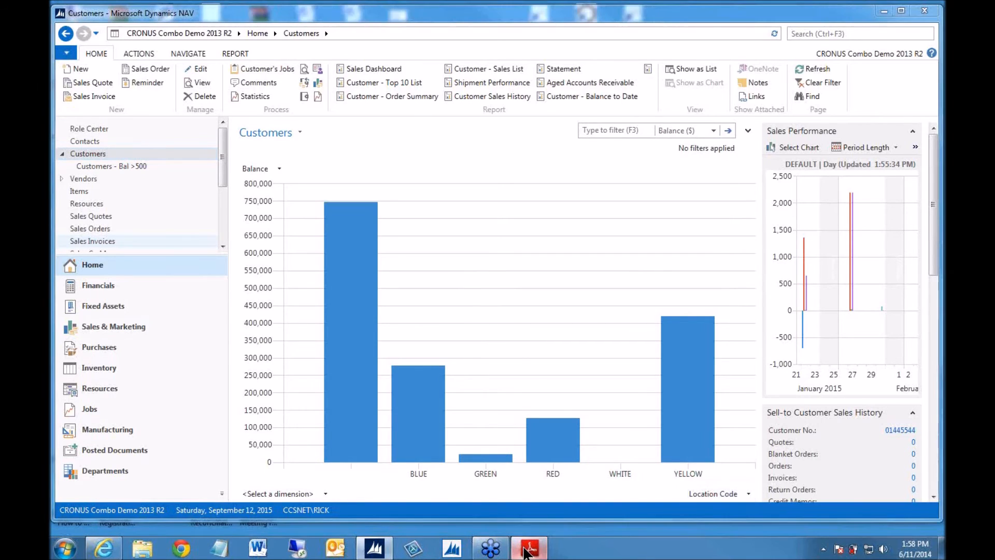
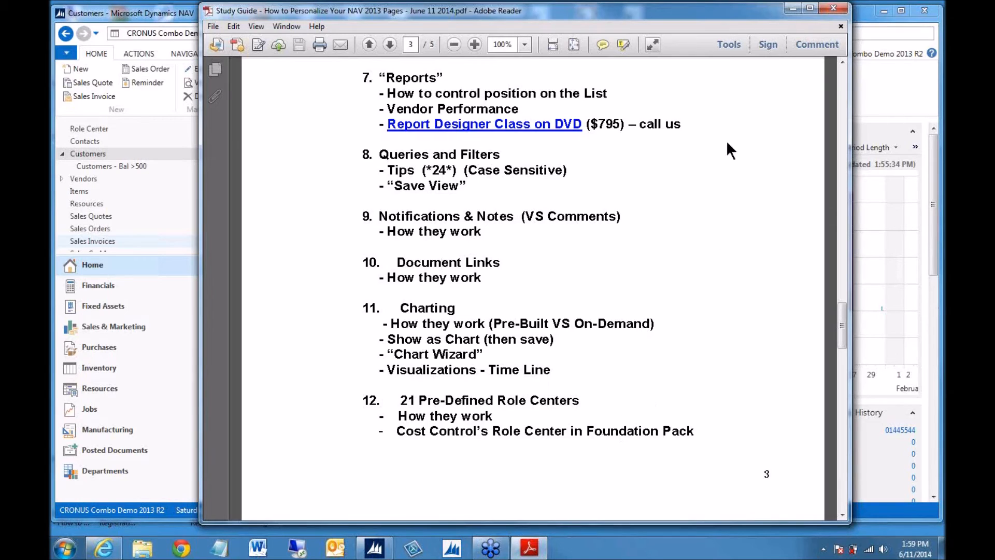
{"action": "left_click", "coordinate": [791, 9]}
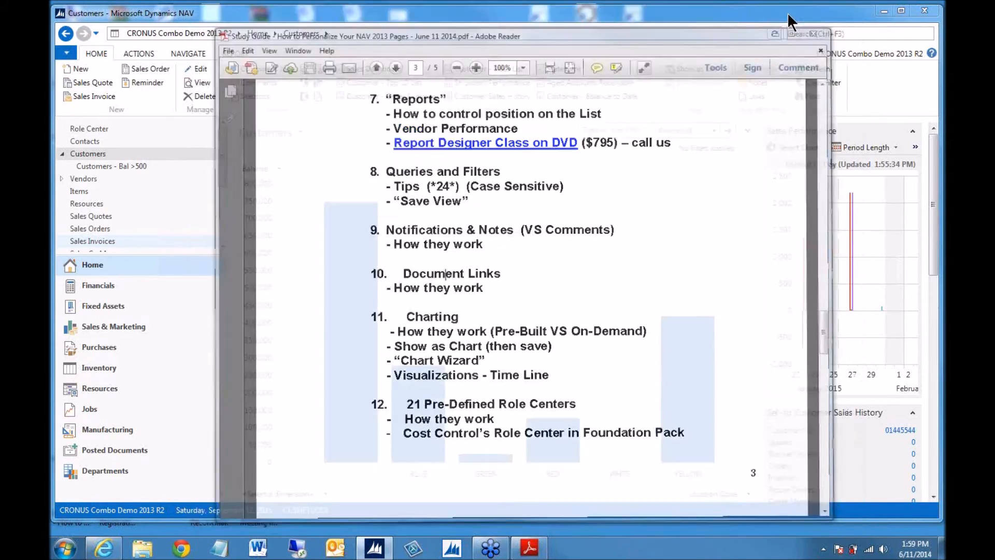
{"action": "left_click", "coordinate": [85, 127]}
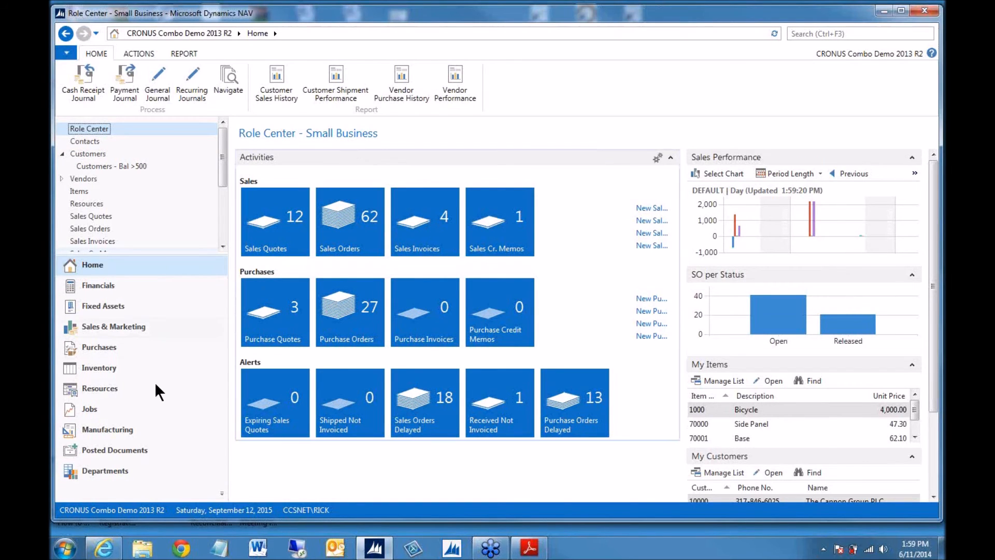
- Open the Profiles list under RoleTailored Client in the Application Setup area of the Administration department
{"action": "left_click", "coordinate": [100, 471]}
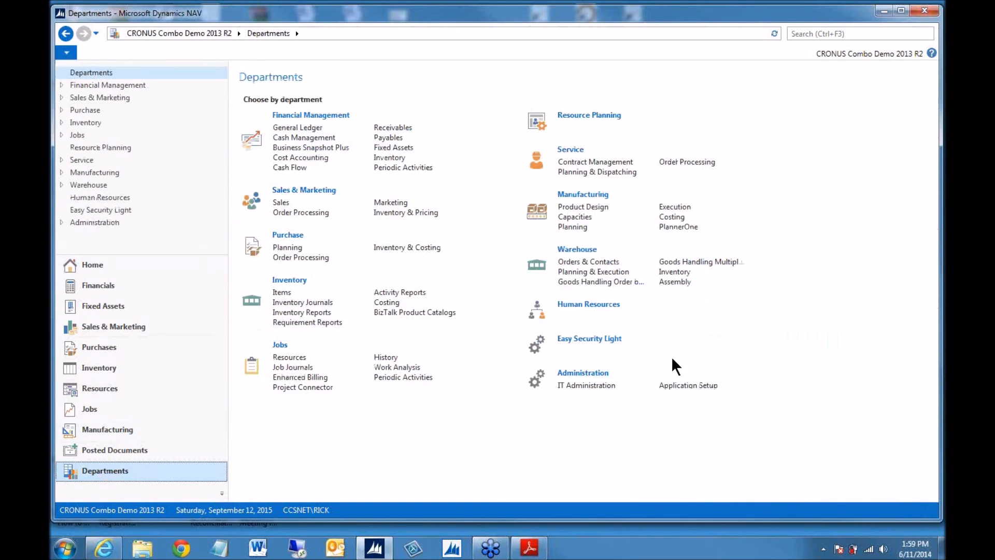
{"action": "left_click", "coordinate": [687, 386]}
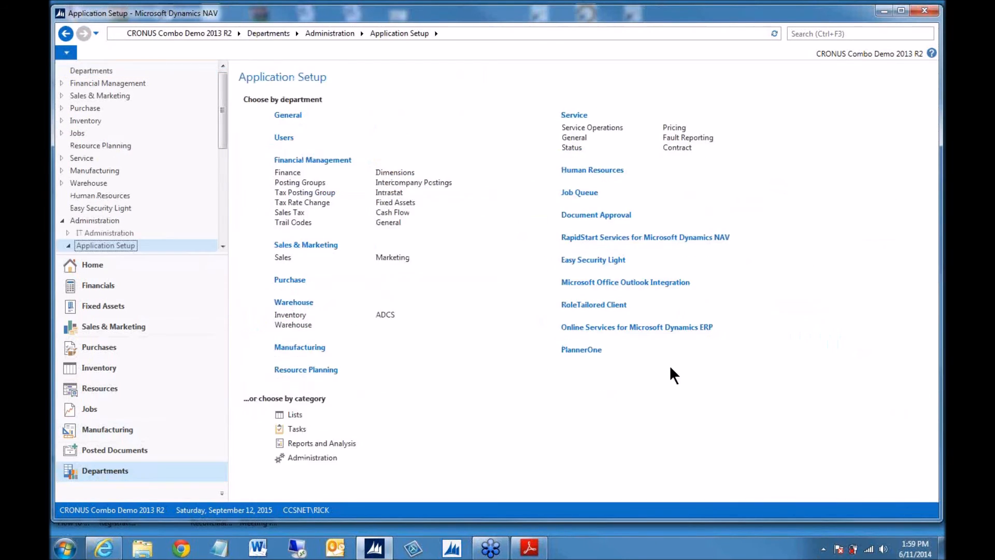
{"action": "left_click", "coordinate": [575, 305]}
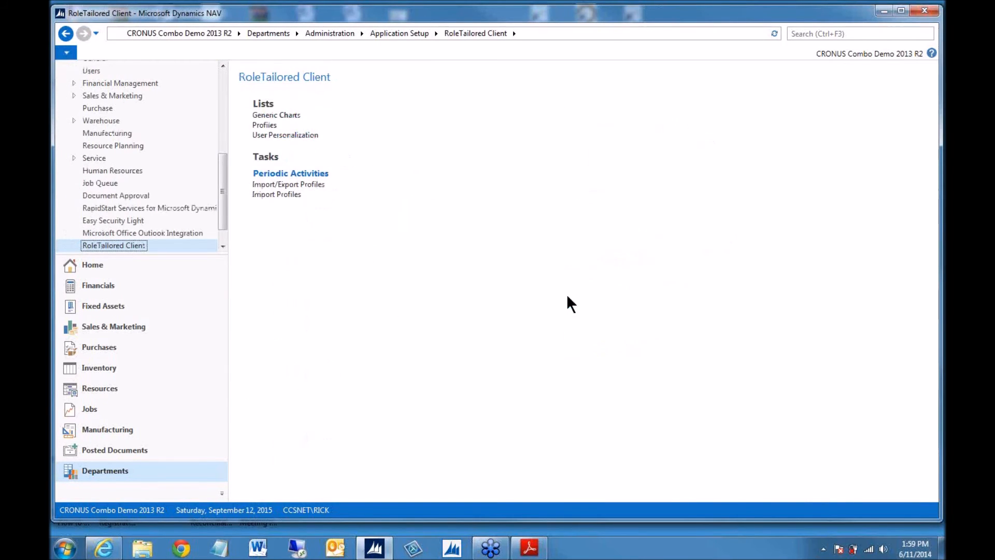
{"action": "left_click", "coordinate": [265, 125]}
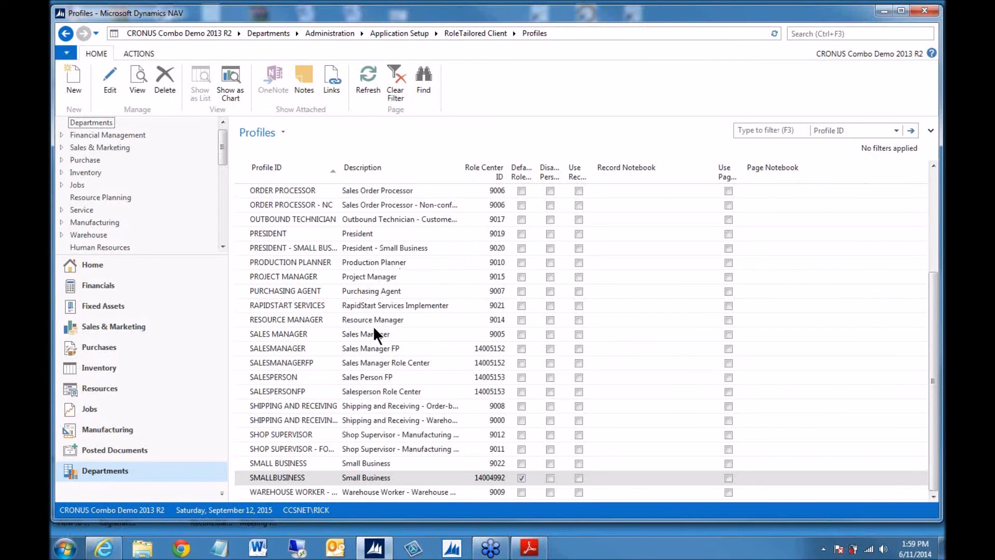
- Review the predefined profiles, including Manufacturing Plus, Job Manager, the Foundation Pack sales roles and the default SMALLBUSINESS profile
{"action": "left_click", "coordinate": [366, 265]}
{"action": "scroll", "coordinate": [372, 269], "scroll_direction": "up", "scroll_amount": 3}
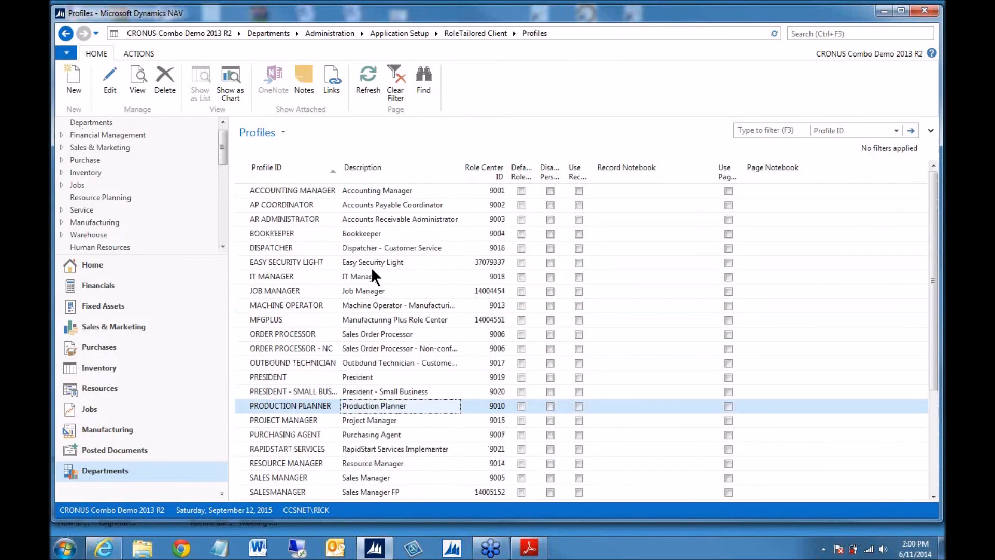
{"action": "scroll", "coordinate": [369, 269], "scroll_direction": "down", "scroll_amount": 2}
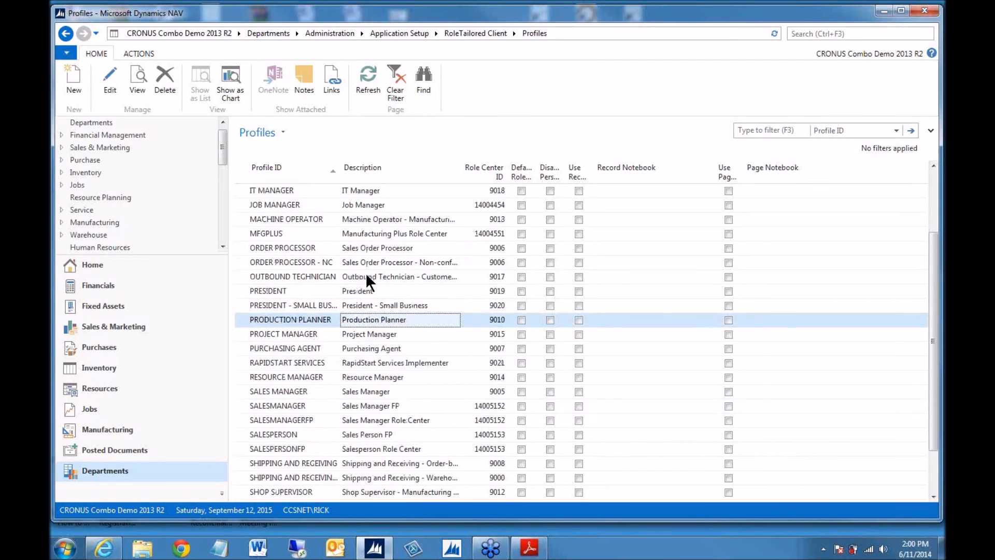
{"action": "left_click", "coordinate": [361, 234]}
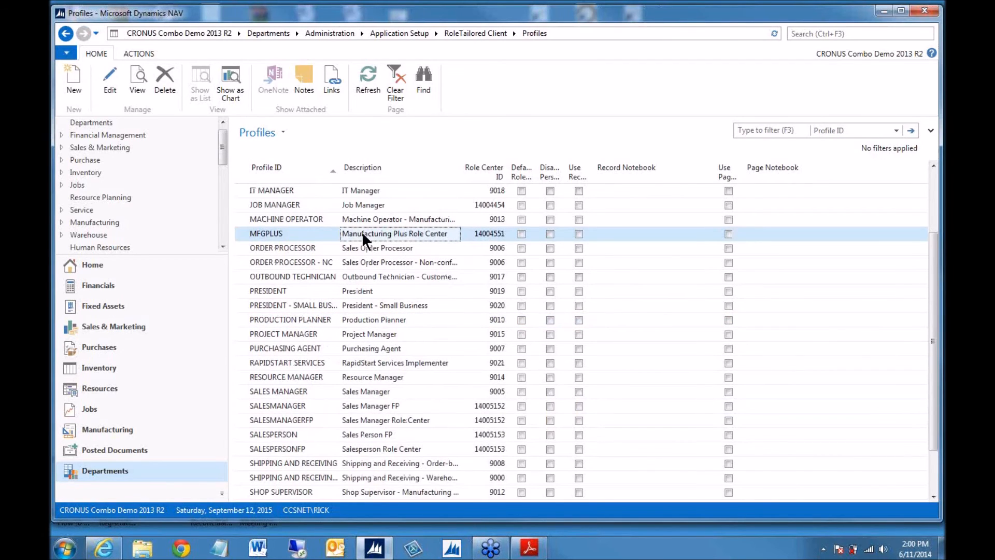
{"action": "left_click", "coordinate": [365, 205]}
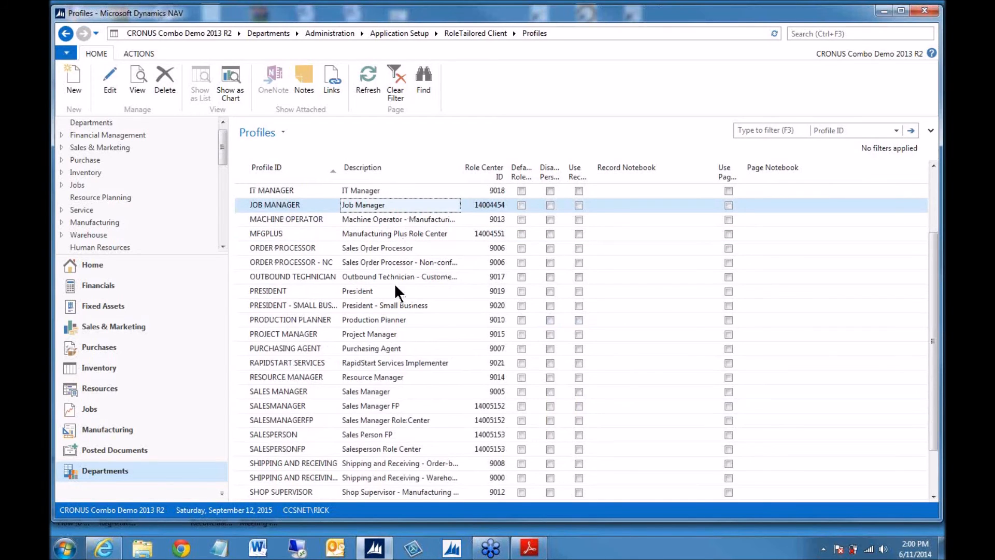
{"action": "left_click", "coordinate": [365, 450]}
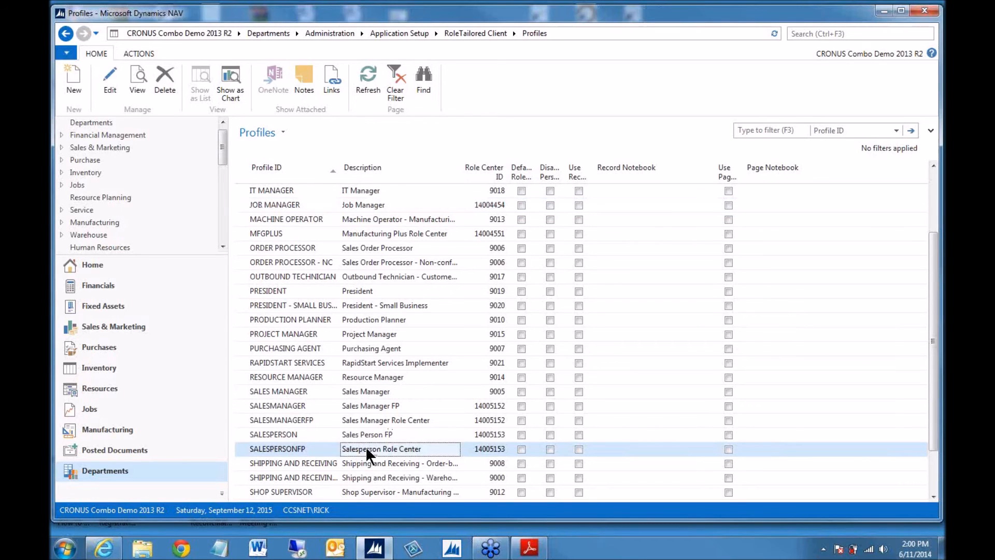
{"action": "left_click", "coordinate": [365, 405]}
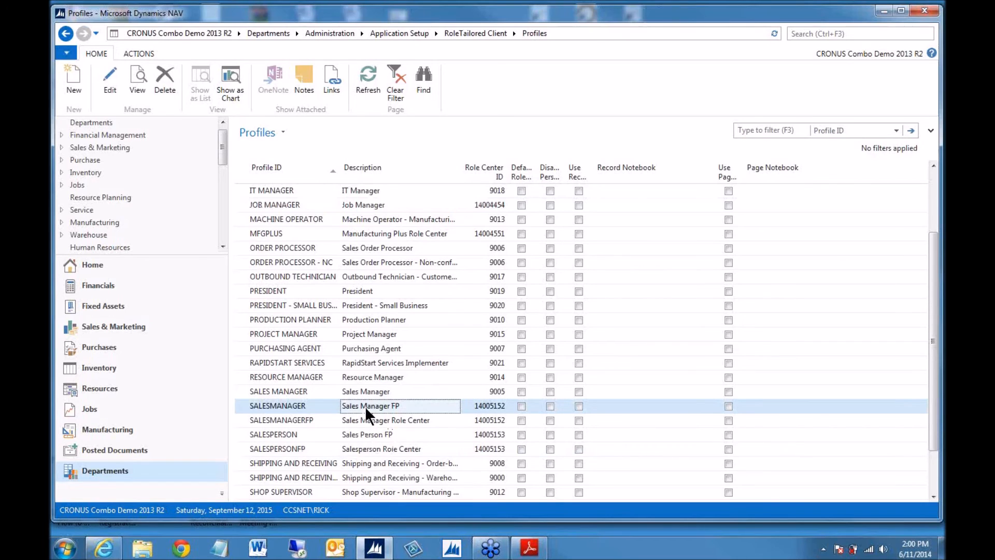
{"action": "scroll", "coordinate": [374, 403], "scroll_direction": "down", "scroll_amount": 2}
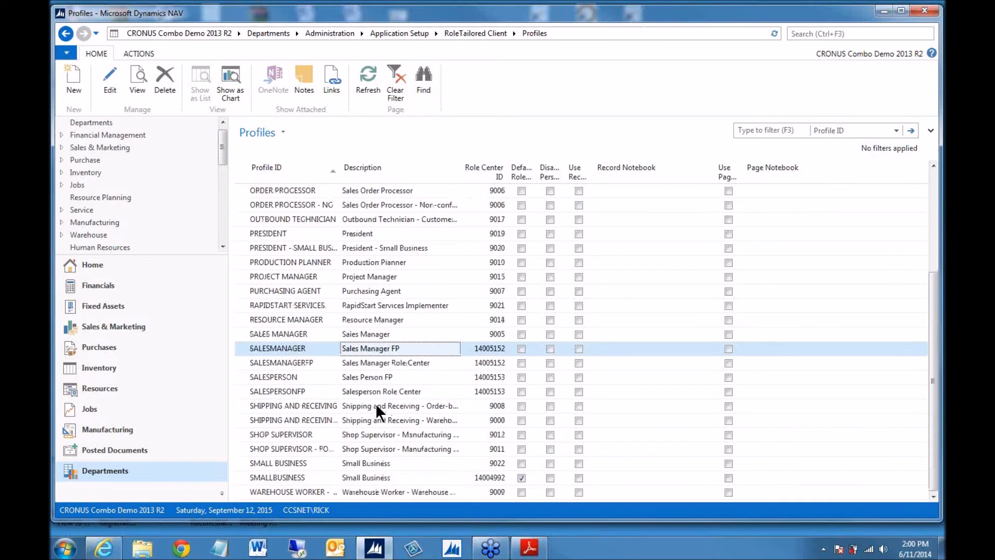
{"action": "left_click", "coordinate": [369, 476]}
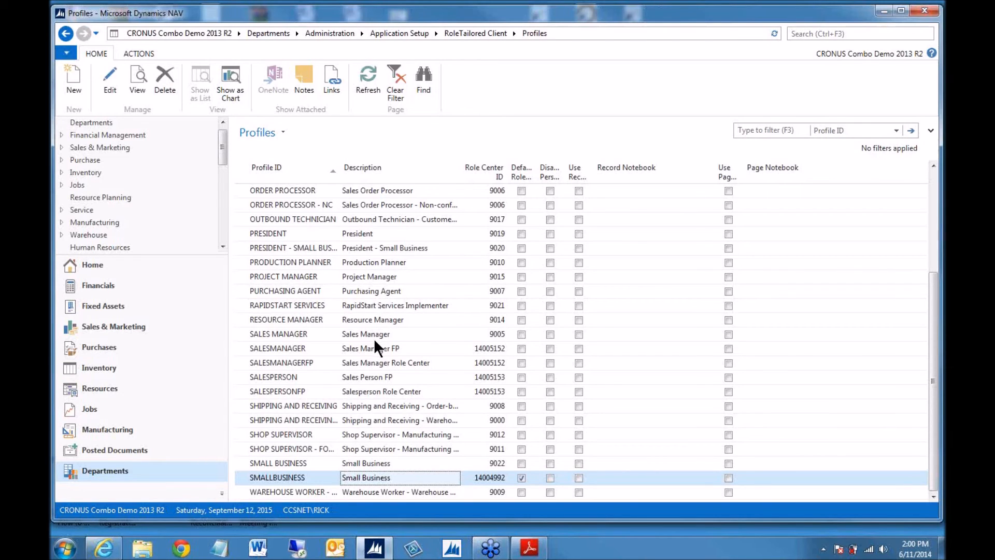
- Look over the Project Manager, President and Bookkeeper profiles in the Profiles list
{"action": "left_click", "coordinate": [364, 277]}
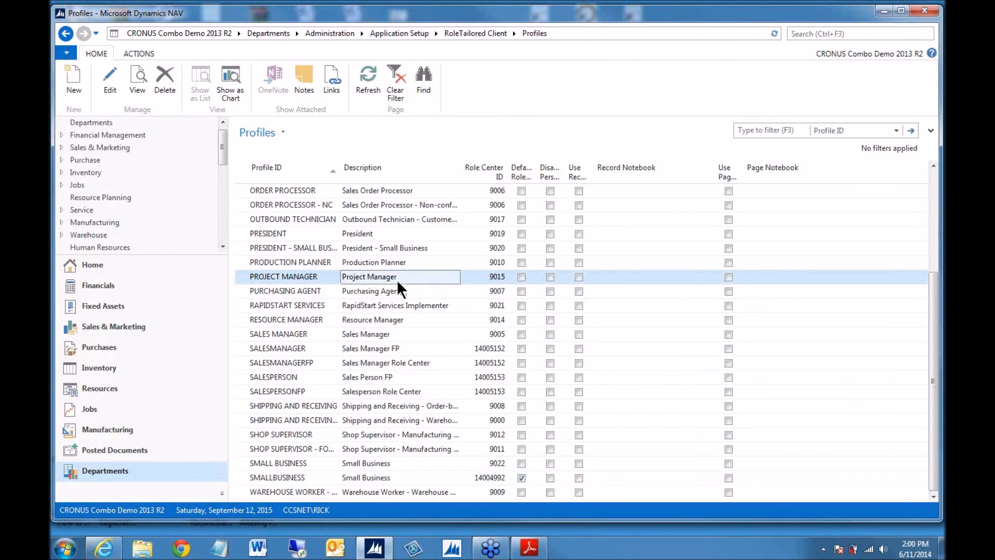
{"action": "scroll", "coordinate": [397, 281], "scroll_direction": "up", "scroll_amount": 1}
{"action": "left_click", "coordinate": [373, 280]}
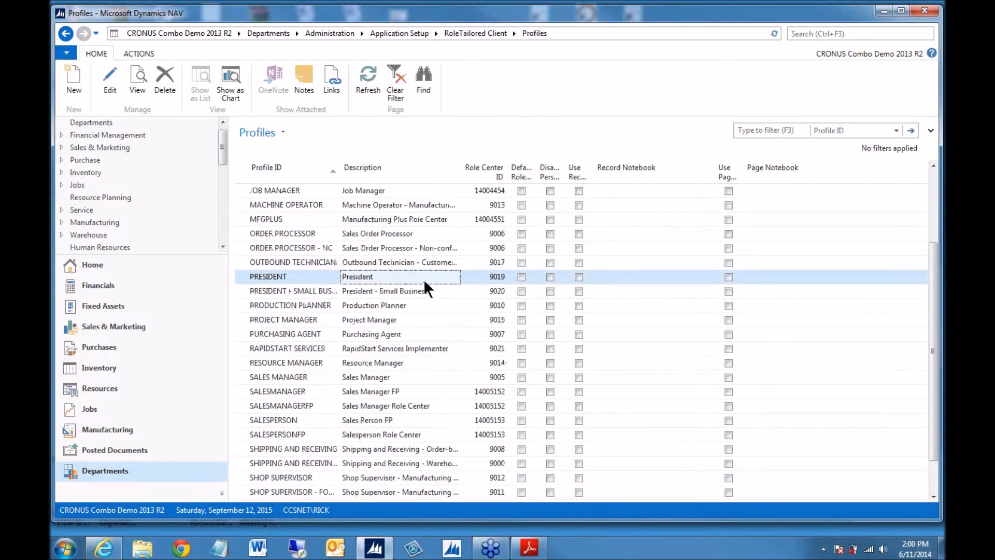
{"action": "scroll", "coordinate": [423, 278], "scroll_direction": "up", "scroll_amount": 3}
{"action": "left_click", "coordinate": [389, 234]}
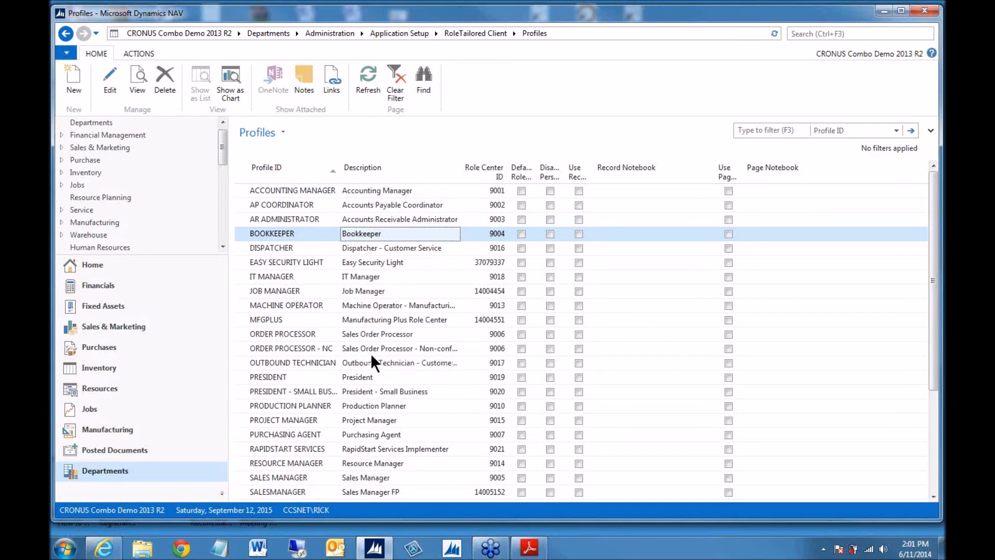
{"action": "scroll", "coordinate": [373, 356], "scroll_direction": "down", "scroll_amount": 1}
{"action": "scroll", "coordinate": [372, 356], "scroll_direction": "up", "scroll_amount": 1}
- Try the Default Role Center option on the BOOKKEEPER profile card, clear it again and close the card
{"action": "double_click", "coordinate": [359, 229]}
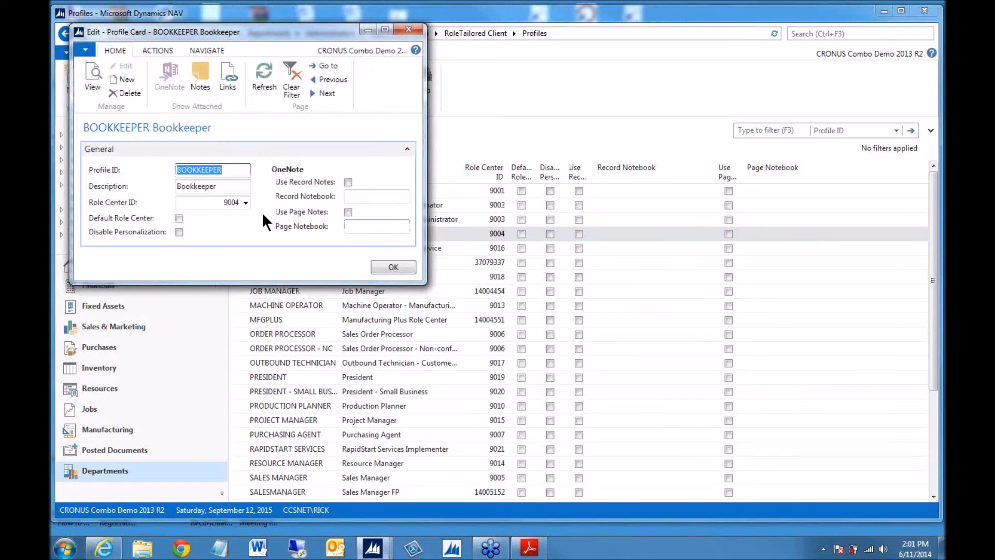
{"action": "left_click", "coordinate": [178, 217]}
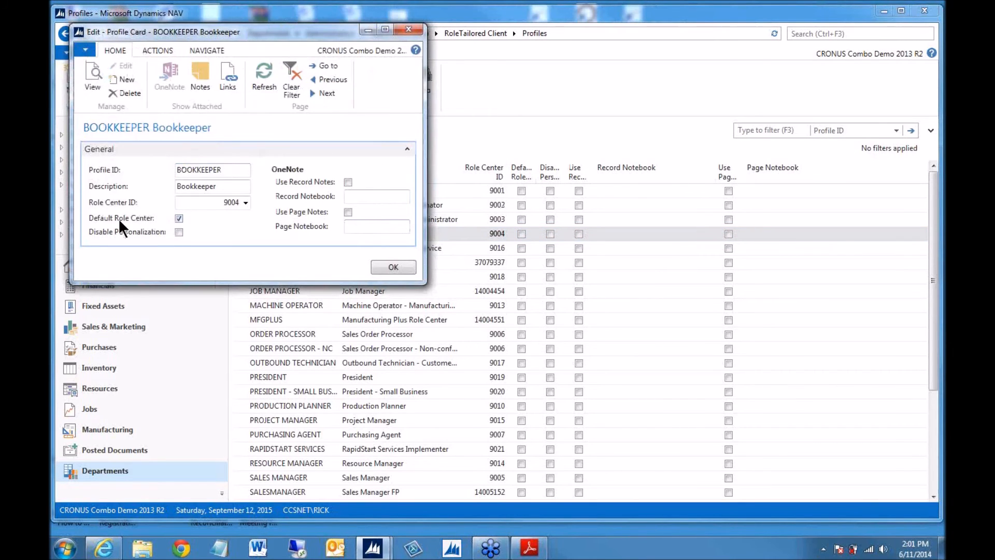
{"action": "left_click", "coordinate": [178, 217]}
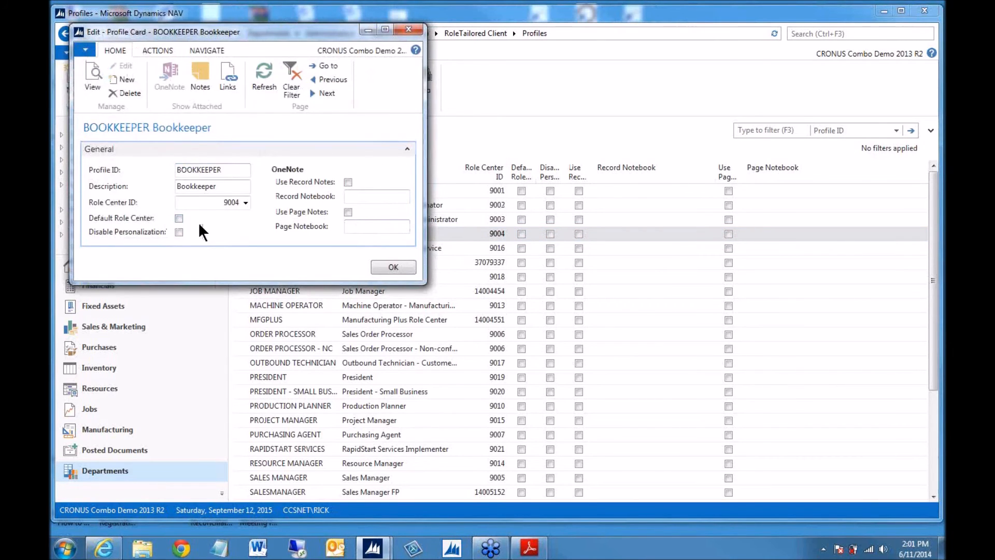
{"action": "left_click", "coordinate": [392, 267]}
- Reconnect to the CRONUS Combo Demo 2013 R2 company on the current server so the client reloads its Role Center
{"action": "left_click", "coordinate": [383, 332]}
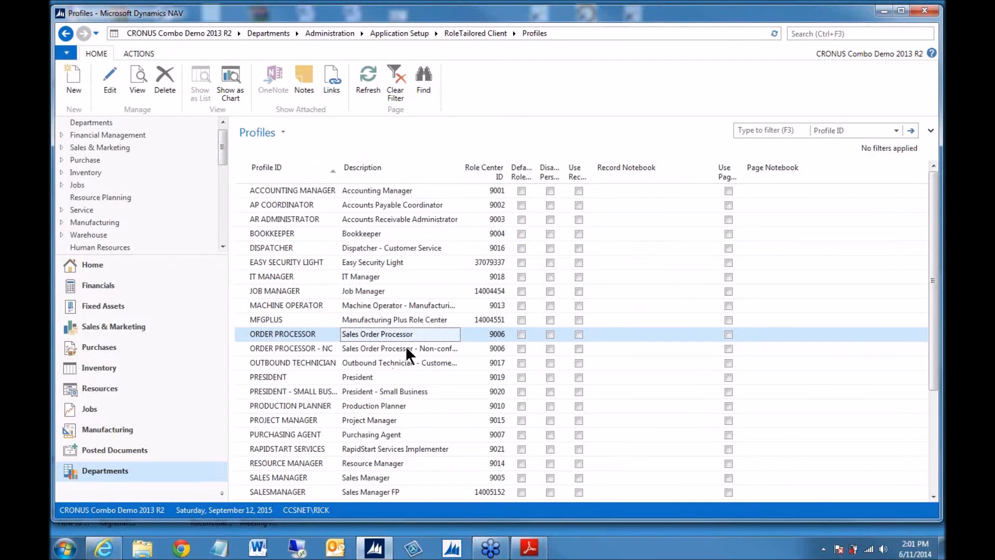
{"action": "left_click", "coordinate": [65, 51]}
{"action": "left_click", "coordinate": [94, 171]}
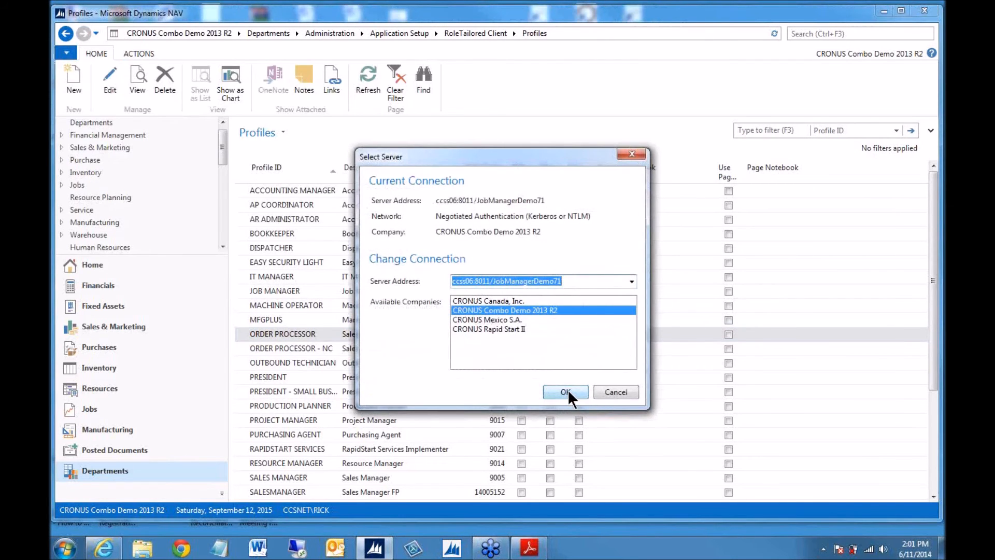
{"action": "left_click", "coordinate": [566, 391]}
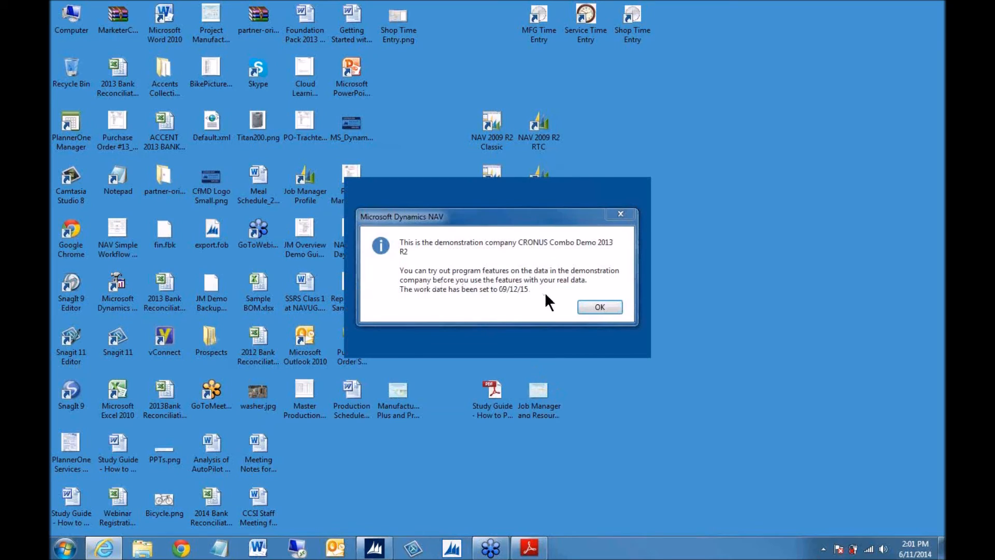
{"action": "left_click", "coordinate": [599, 308]}
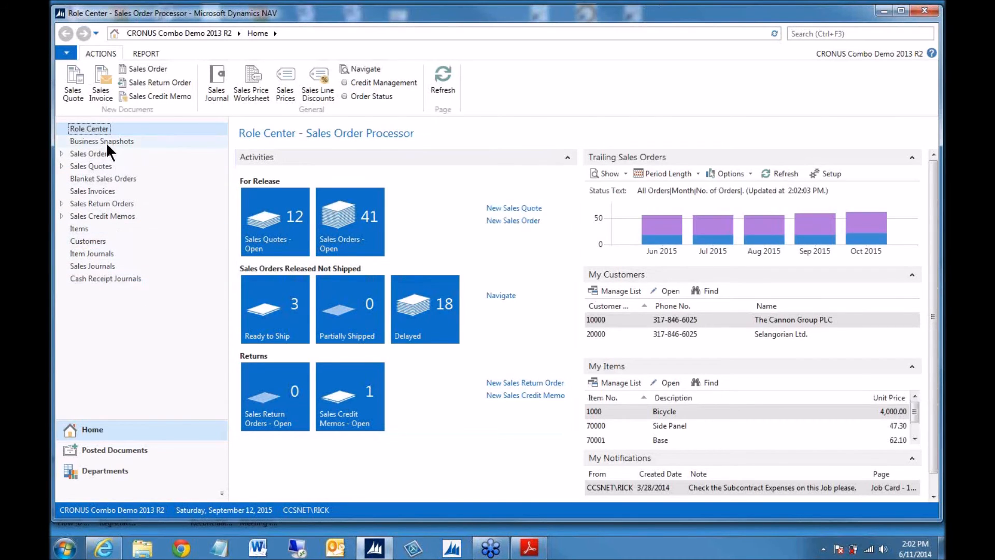
- Reopen the Profiles list from the RoleTailored Client section of Application Setup
{"action": "left_click", "coordinate": [98, 468]}
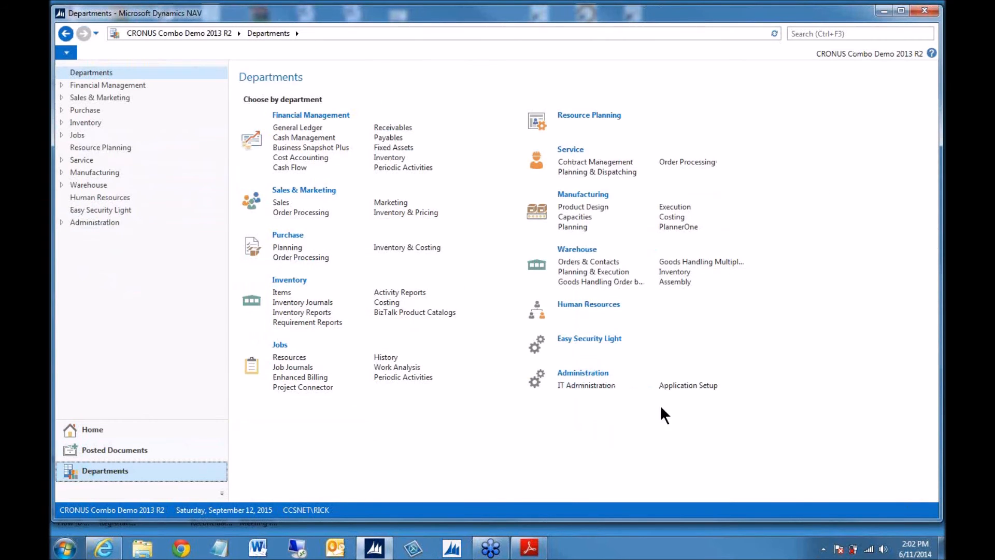
{"action": "left_click", "coordinate": [685, 386]}
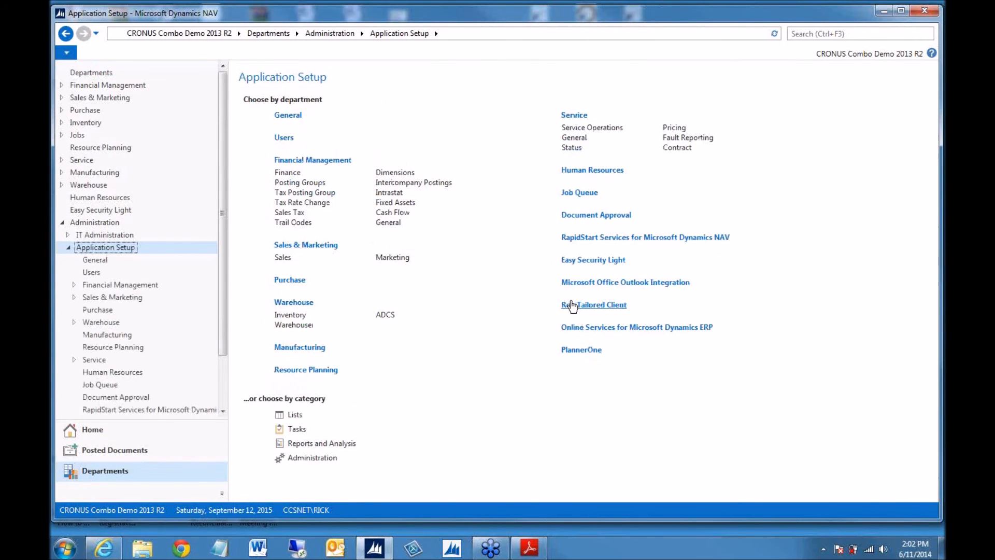
{"action": "left_click", "coordinate": [571, 303]}
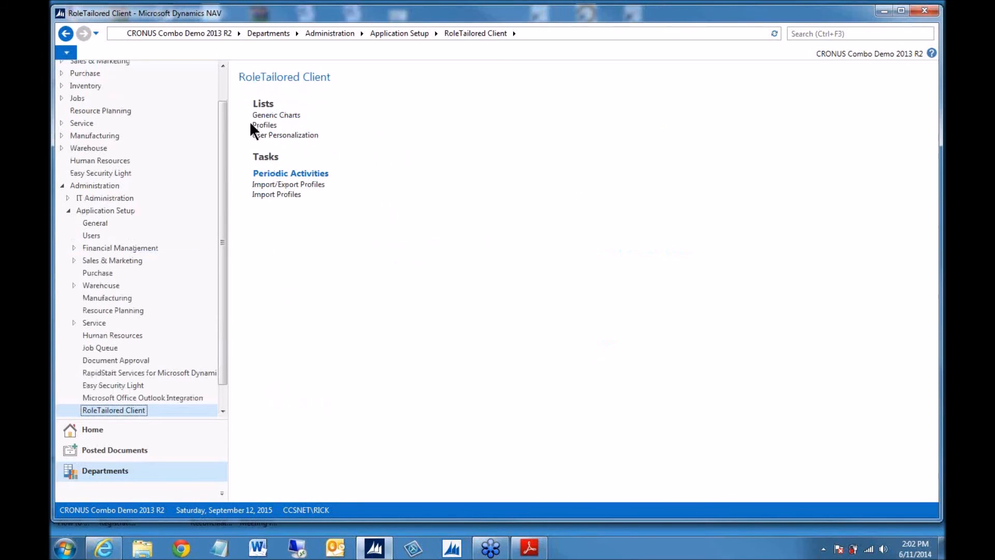
{"action": "left_click", "coordinate": [262, 126]}
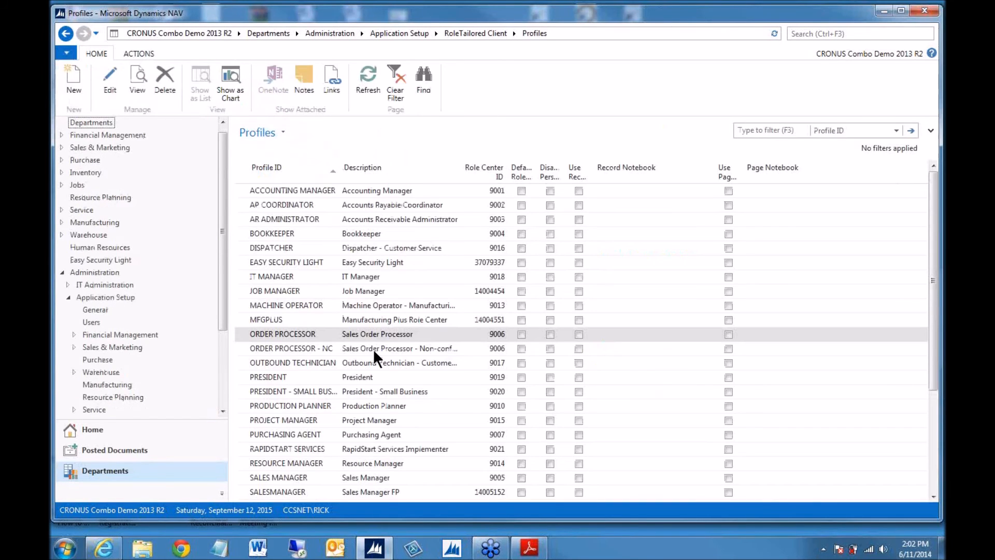
- Make the SMALLBUSINESS profile with Role Center ID 14004992 the default Role Center
{"action": "scroll", "coordinate": [373, 350], "scroll_direction": "down", "scroll_amount": 3}
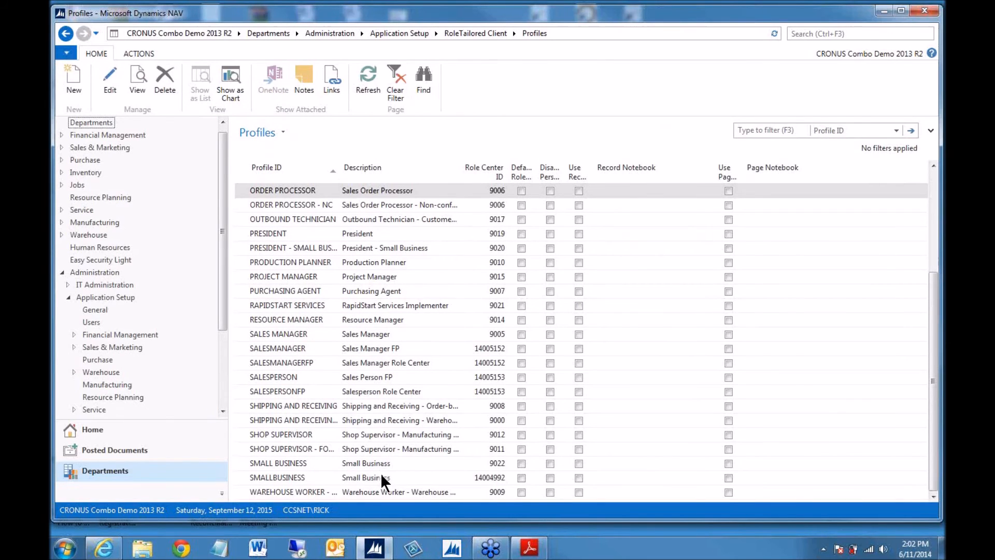
{"action": "left_click", "coordinate": [380, 477]}
{"action": "double_click", "coordinate": [380, 476]}
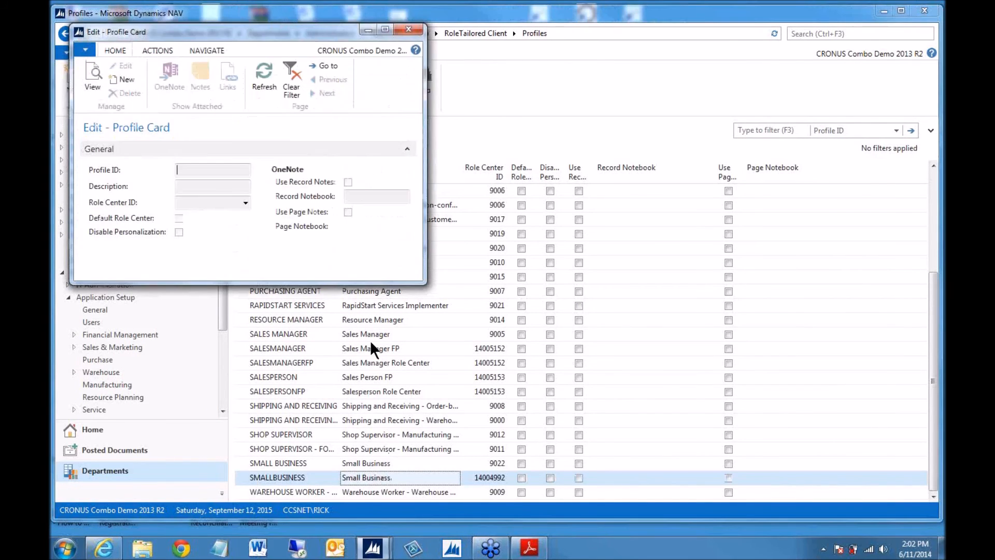
{"action": "left_click", "coordinate": [179, 218]}
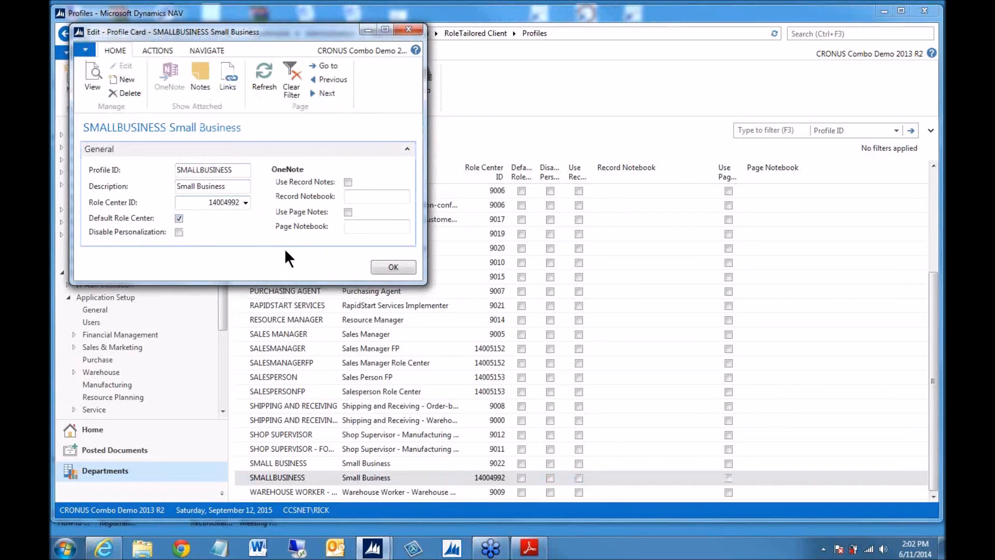
{"action": "left_click", "coordinate": [392, 267]}
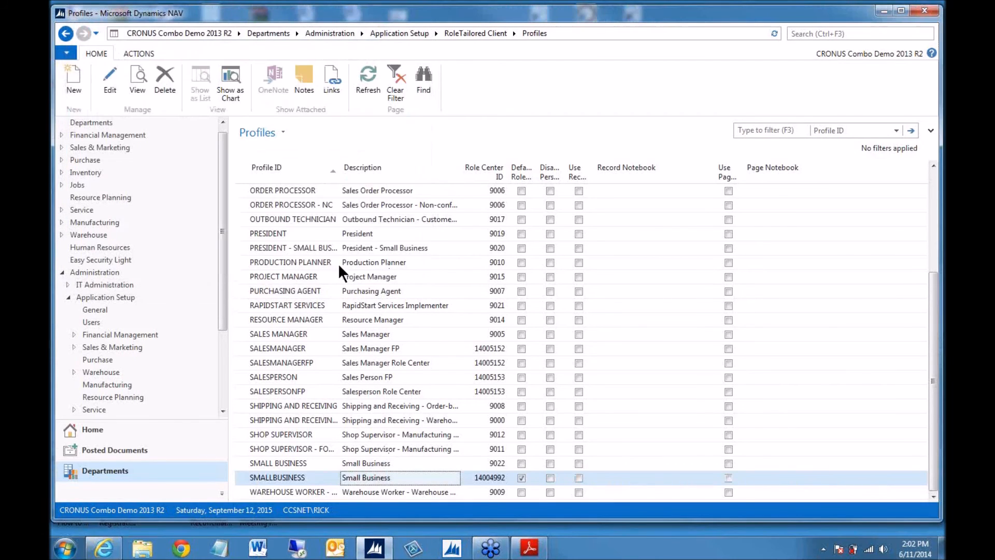
- Reconnect to the CRONUS Combo Demo 2013 R2 company so the client loads the newly set default Role Center
{"action": "left_click", "coordinate": [67, 51]}
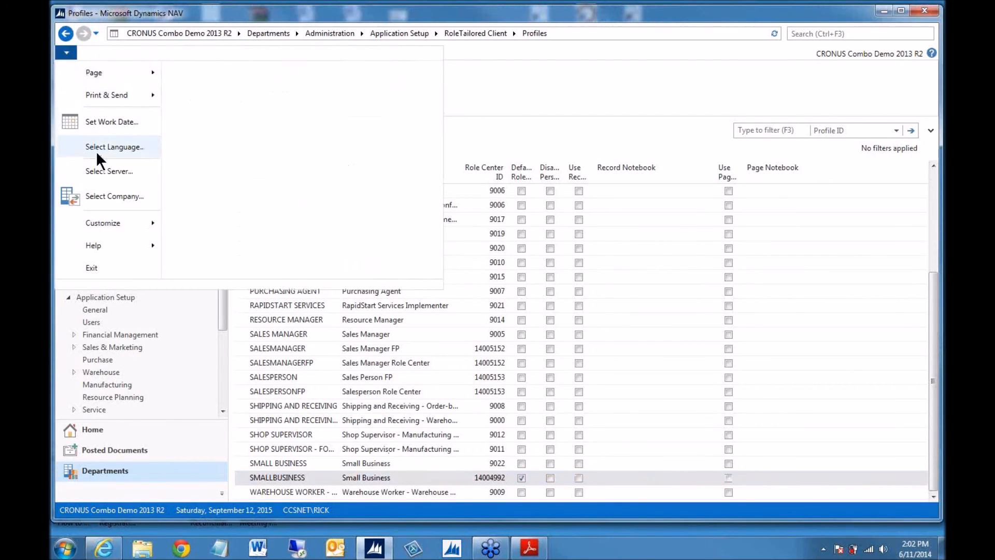
{"action": "left_click", "coordinate": [106, 171]}
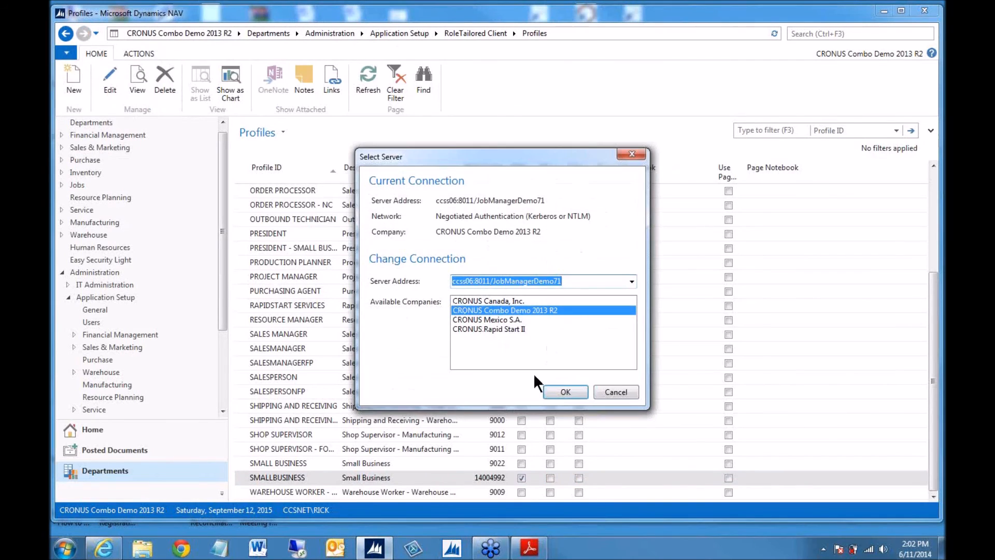
{"action": "left_click", "coordinate": [559, 387]}
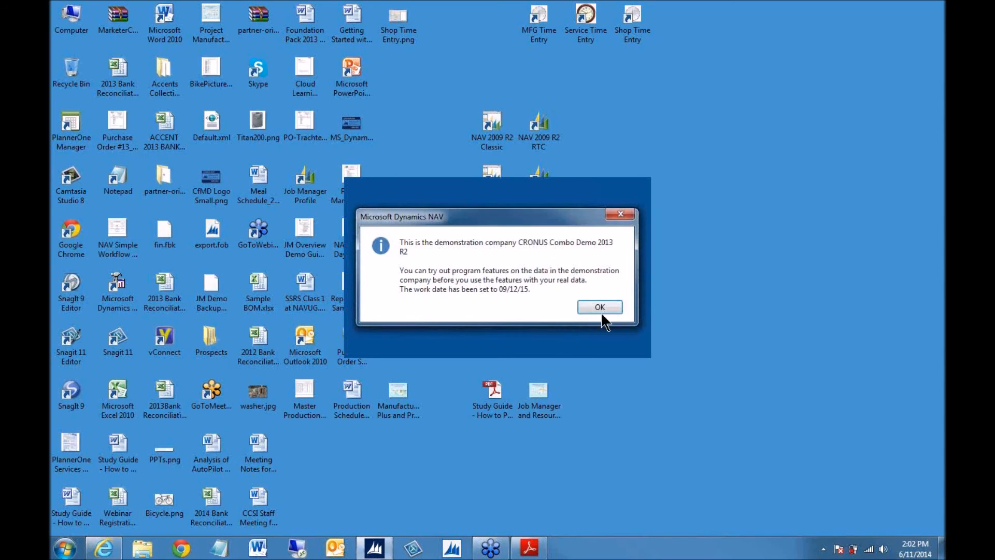
{"action": "left_click", "coordinate": [600, 309]}
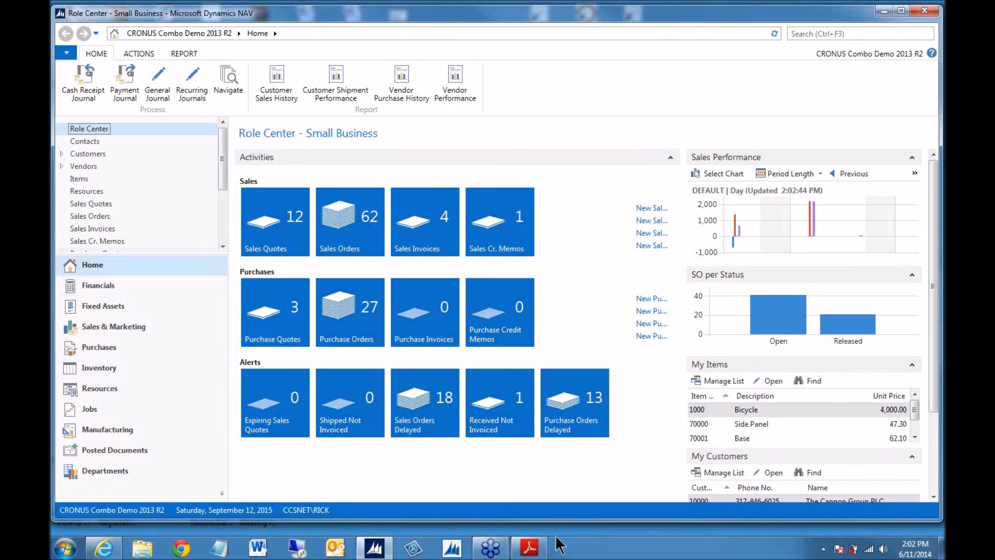
- Switch to the study guide PDF in Adobe Reader and review section 13, Personalization VS Globalization, highlighting its points on End-User Personalization and making it Global
{"action": "left_click", "coordinate": [529, 548]}
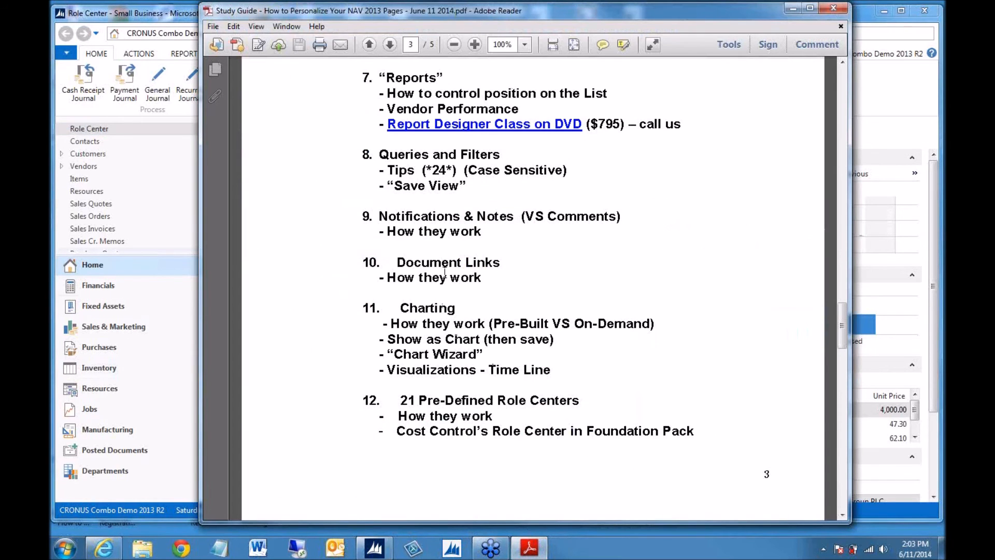
{"action": "scroll", "coordinate": [455, 339], "scroll_direction": "down", "scroll_amount": 10}
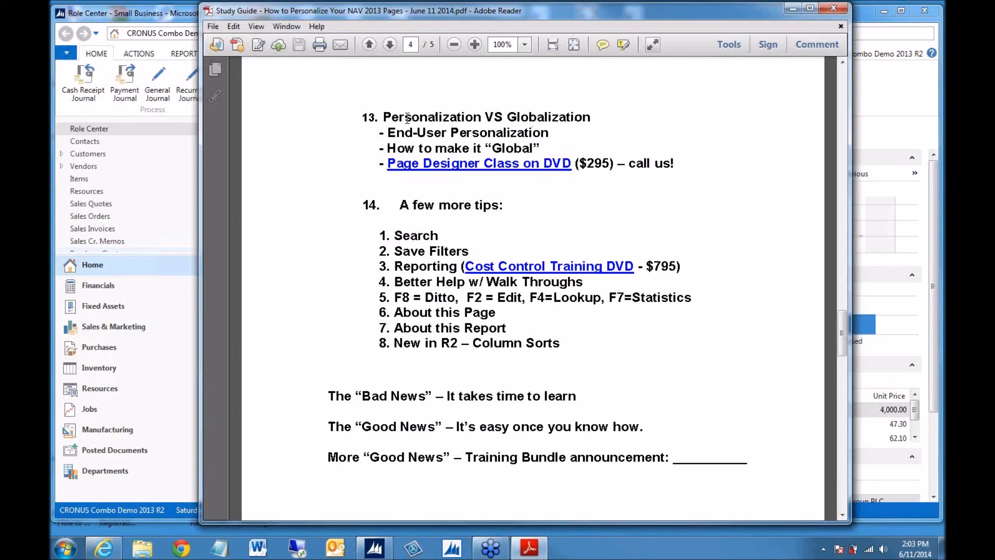
{"action": "left_click_drag", "start_coordinate": [383, 117], "coordinate": [591, 123]}
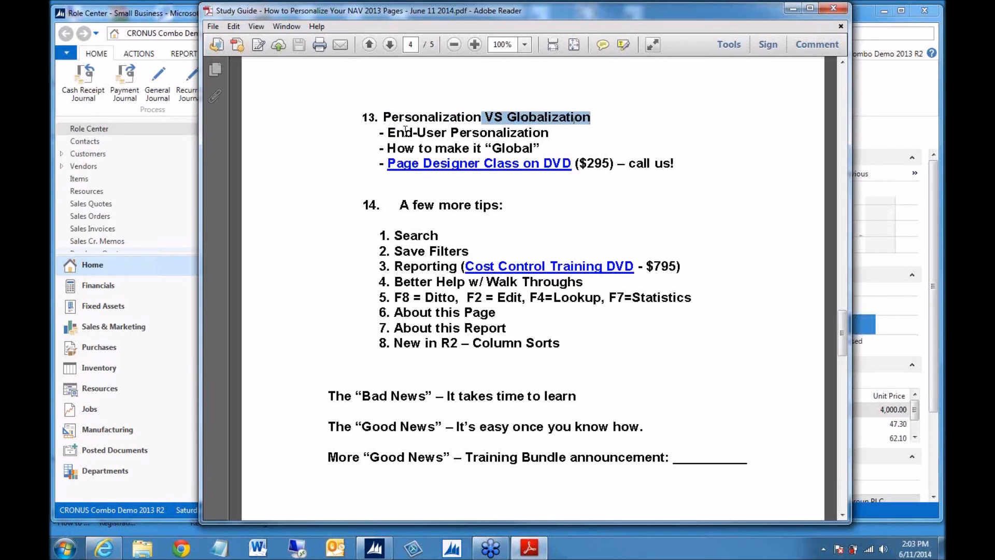
{"action": "left_click_drag", "start_coordinate": [388, 134], "coordinate": [549, 145]}
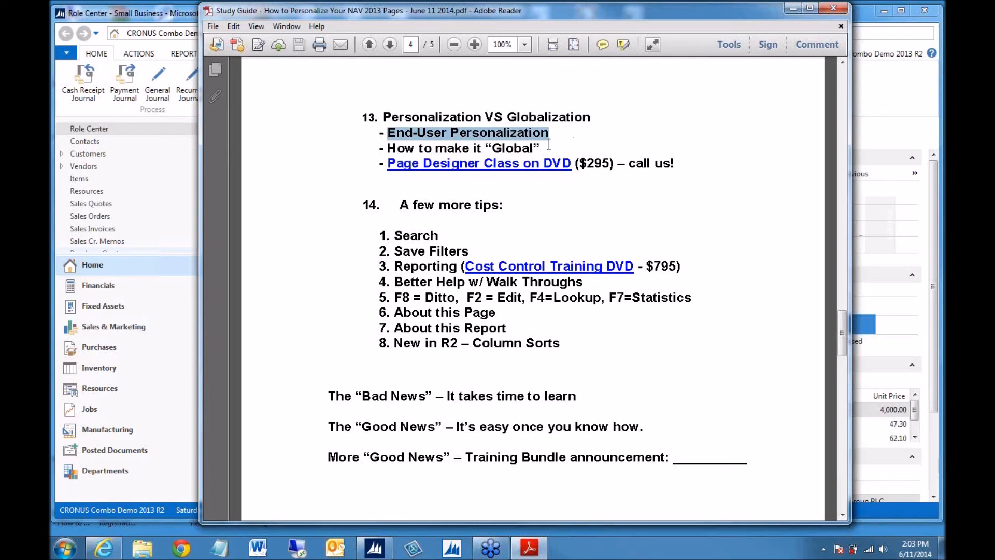
{"action": "left_click", "coordinate": [550, 149]}
{"action": "triple_click", "coordinate": [550, 149]}
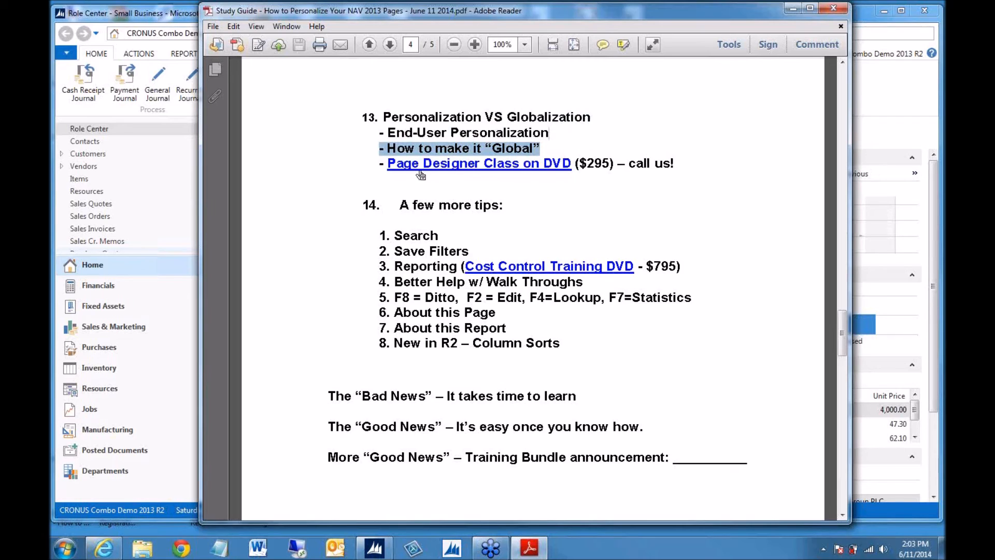
{"action": "left_click", "coordinate": [537, 186]}
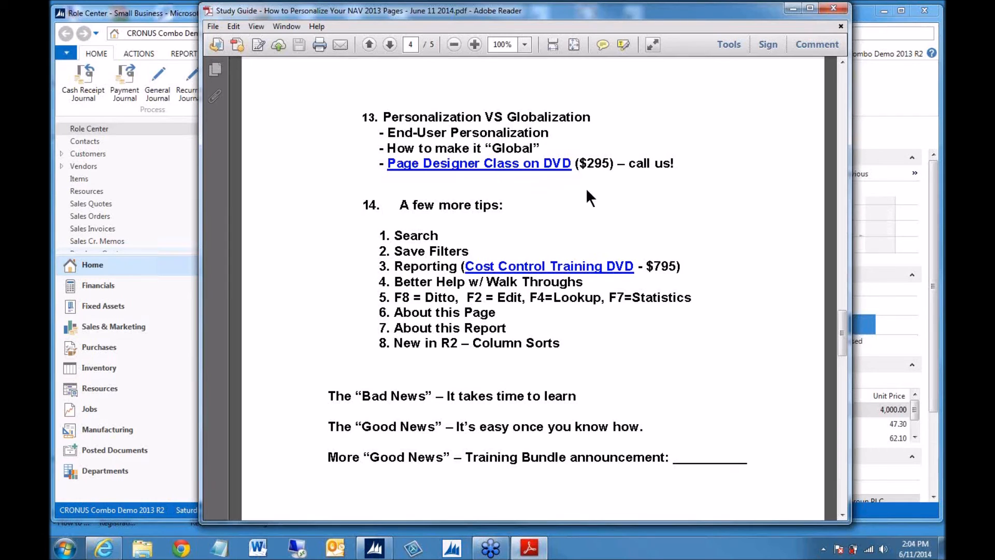
- Switch to Internet Explorer and open the Page Designer course page from the site's NAV 2013 training offerings
{"action": "left_click", "coordinate": [105, 548]}
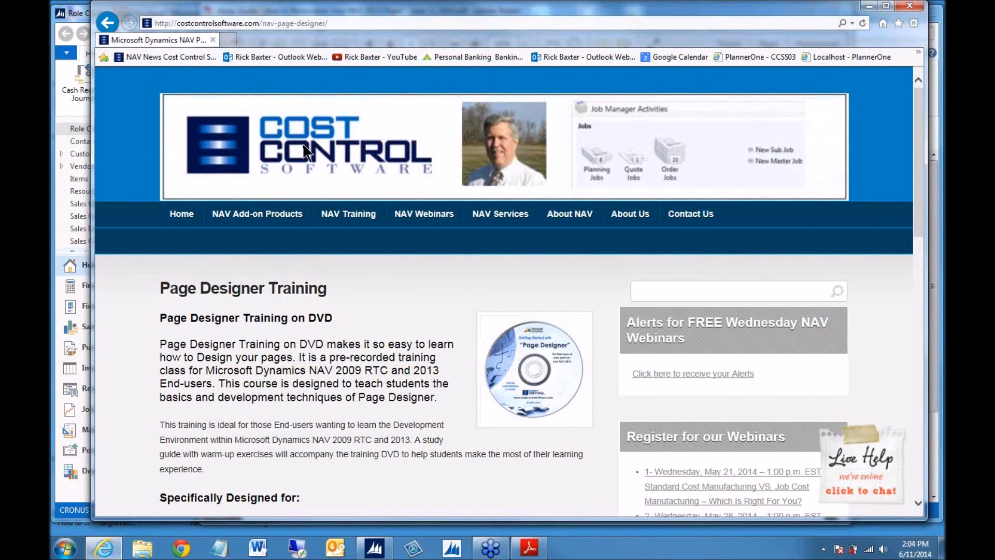
{"action": "mouse_move", "coordinate": [354, 216]}
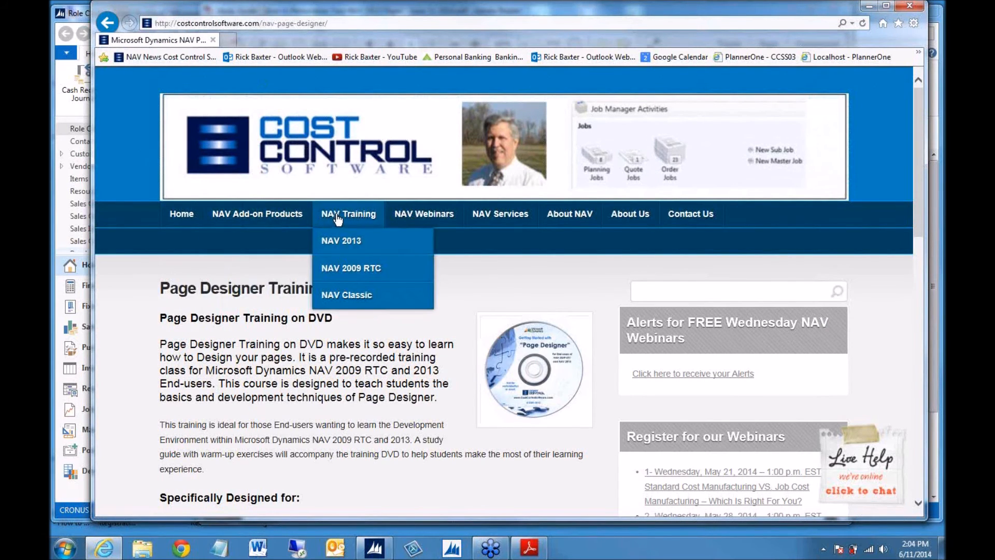
{"action": "mouse_move", "coordinate": [347, 253]}
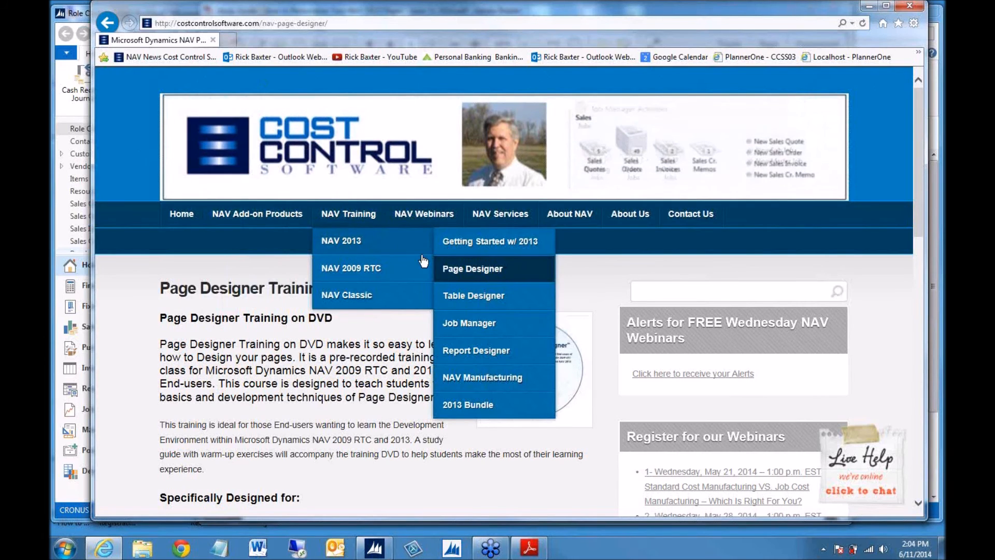
{"action": "left_click", "coordinate": [474, 270]}
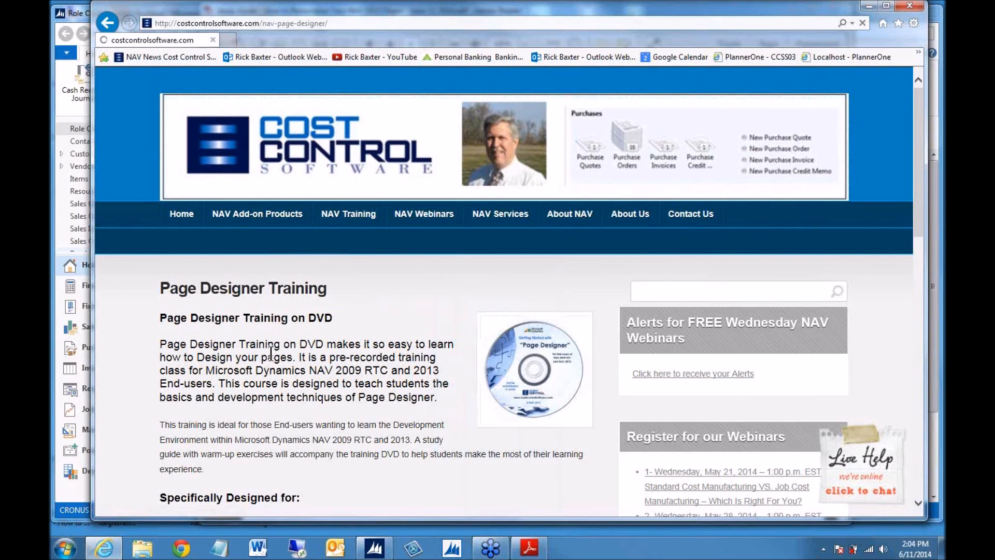
- Examine the Page Designer training course's objectives, topics and online price, and minimize the browser
{"action": "scroll", "coordinate": [279, 324], "scroll_direction": "down", "scroll_amount": 3}
{"action": "scroll", "coordinate": [279, 324], "scroll_direction": "down", "scroll_amount": 2}
{"action": "scroll", "coordinate": [285, 306], "scroll_direction": "up", "scroll_amount": 2}
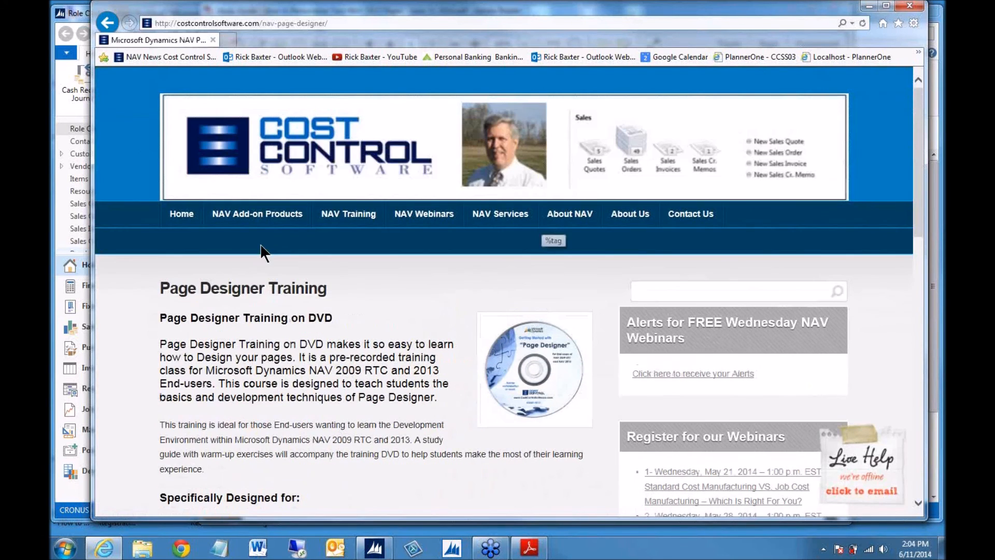
{"action": "scroll", "coordinate": [263, 350], "scroll_direction": "down", "scroll_amount": 3}
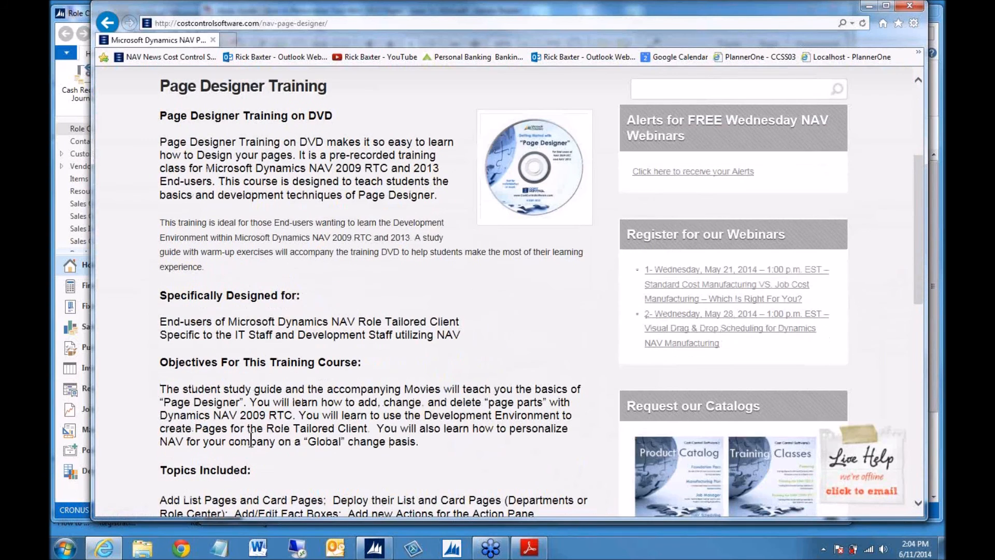
{"action": "scroll", "coordinate": [370, 438], "scroll_direction": "down", "scroll_amount": 3}
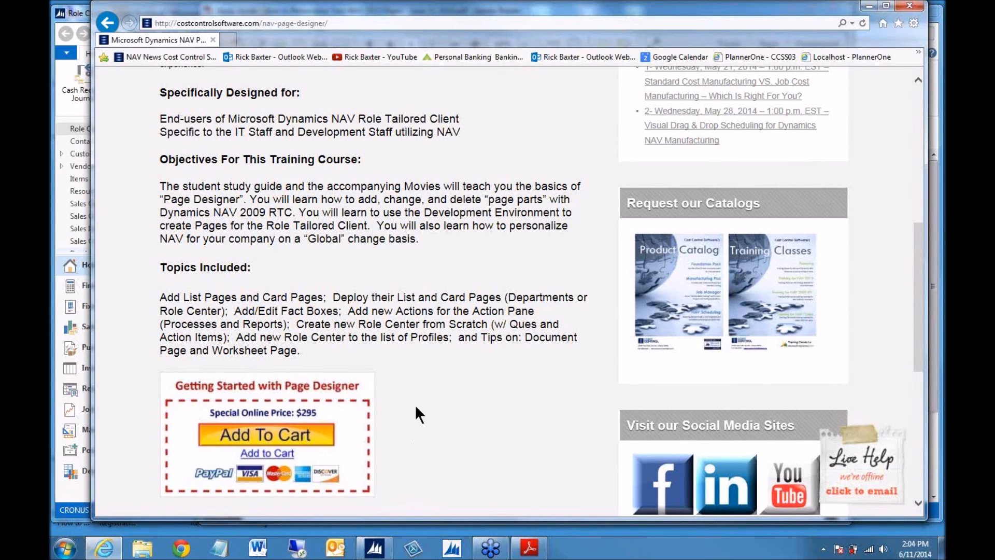
{"action": "scroll", "coordinate": [434, 396], "scroll_direction": "up", "scroll_amount": 5}
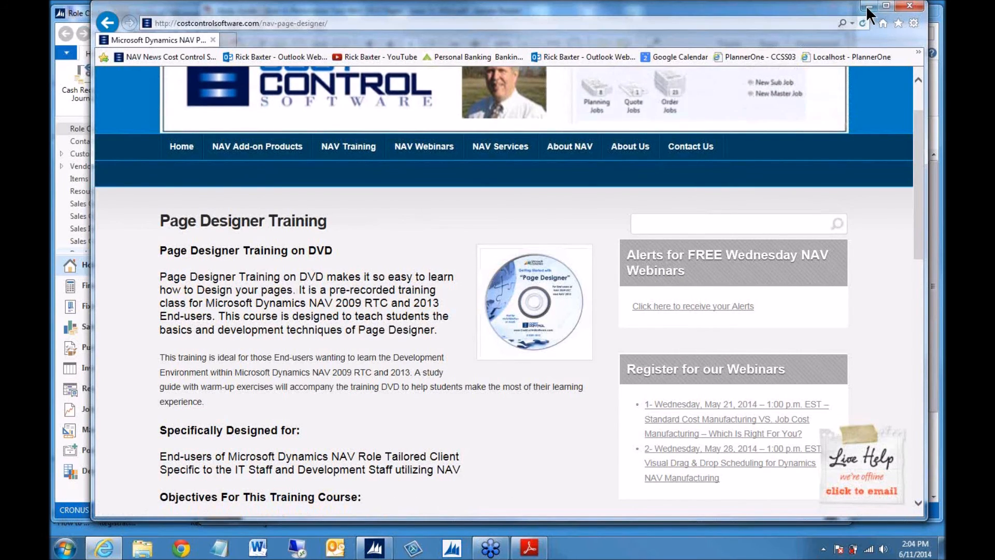
{"action": "scroll", "coordinate": [287, 275], "scroll_direction": "up", "scroll_amount": 2}
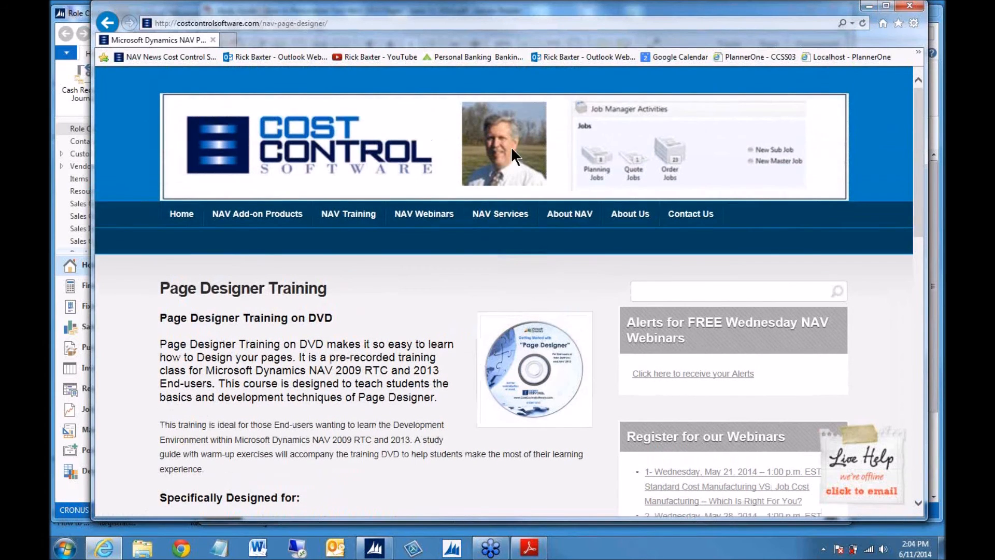
{"action": "left_click", "coordinate": [870, 6]}
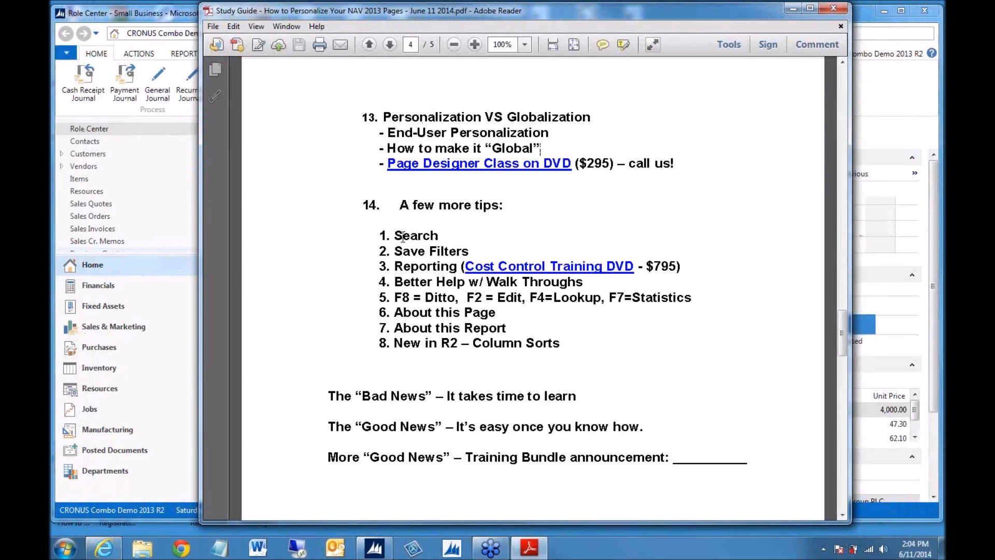
- Move the study guide off the NAV window, search for "items" and open the Items list belonging to Inventory
{"action": "left_click_drag", "start_coordinate": [611, 13], "coordinate": [994, 31]}
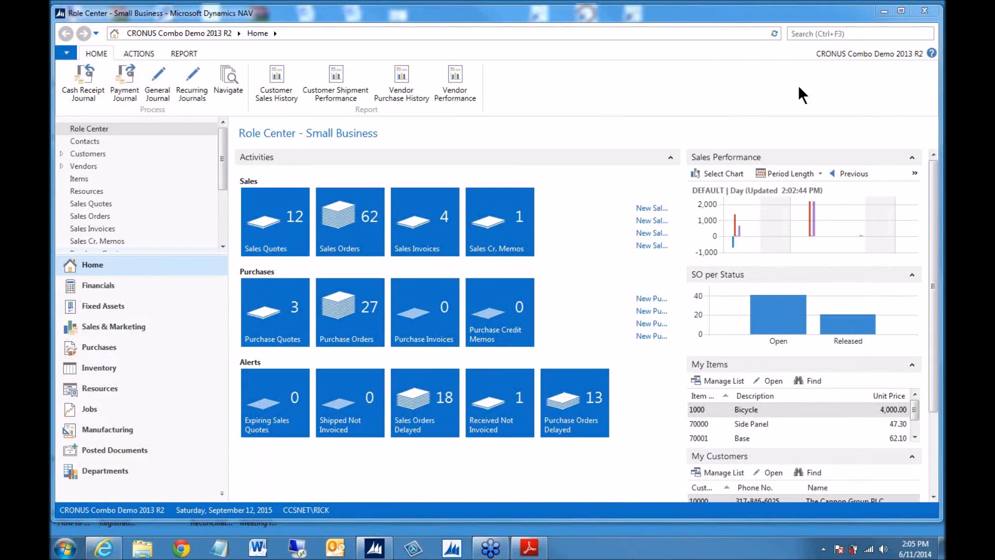
{"action": "left_click", "coordinate": [827, 34]}
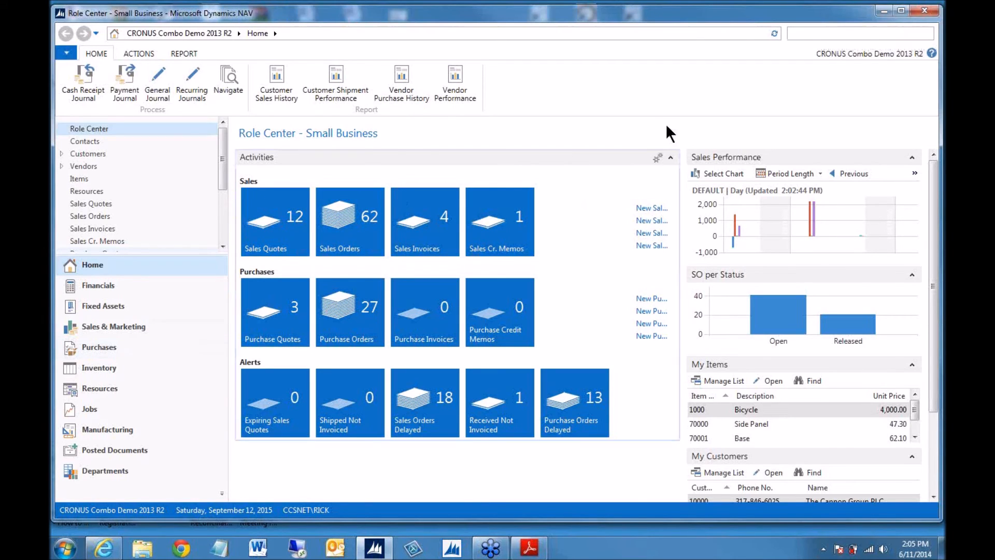
{"action": "type", "text": "items"}
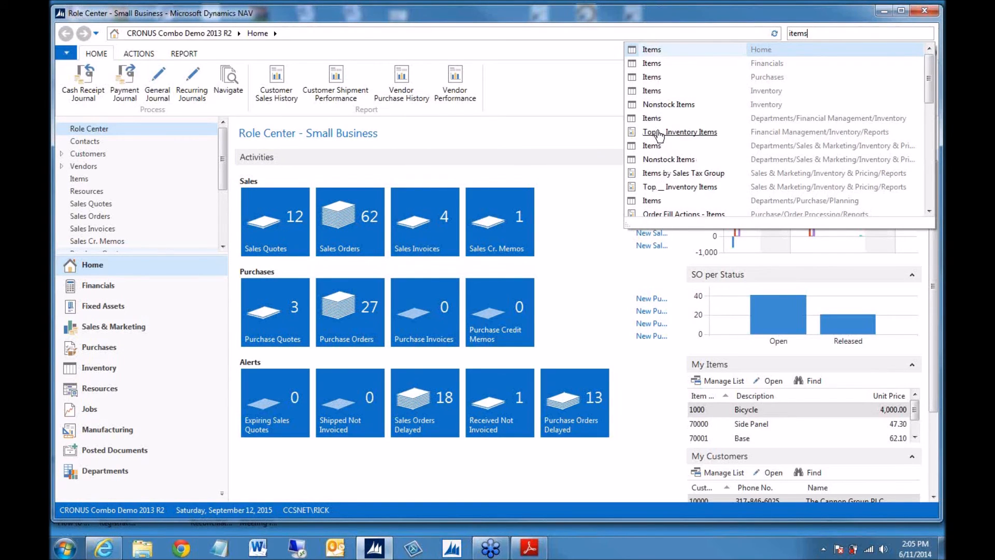
{"action": "left_click", "coordinate": [652, 91]}
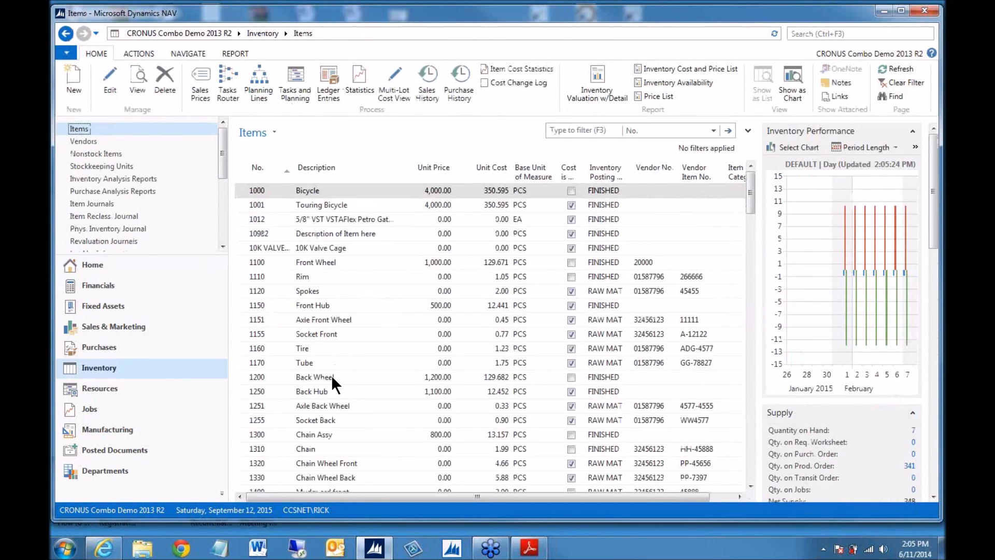
- Search for "Customers", open the Customers page belonging to Home, and display it as a list instead of a chart
{"action": "left_click", "coordinate": [853, 36]}
{"action": "type", "text": "Customers"}
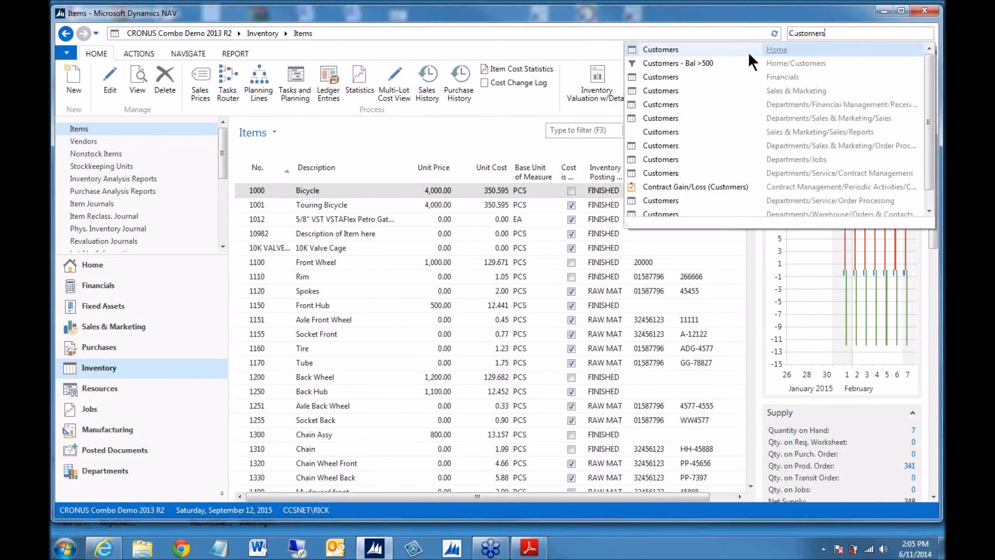
{"action": "left_click", "coordinate": [672, 51]}
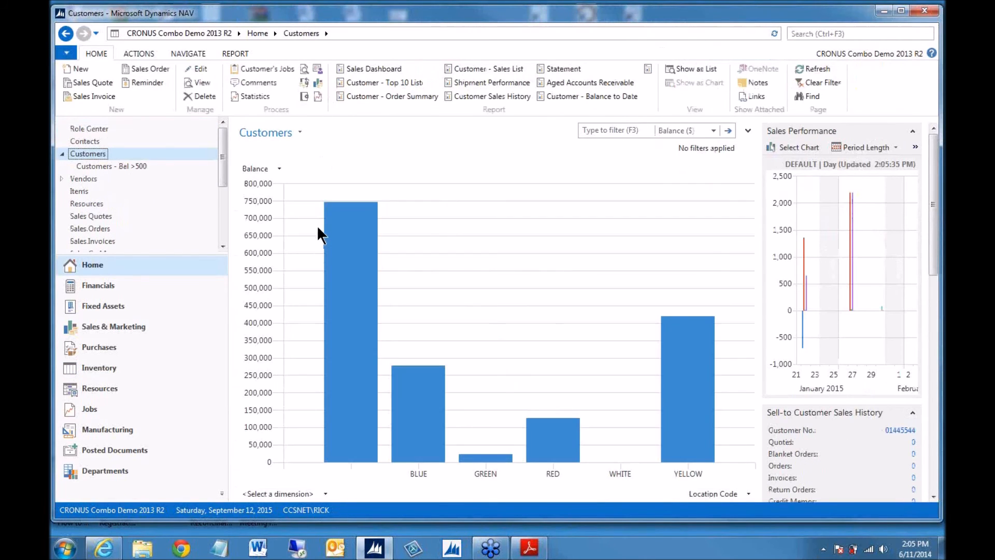
{"action": "left_click", "coordinate": [692, 68]}
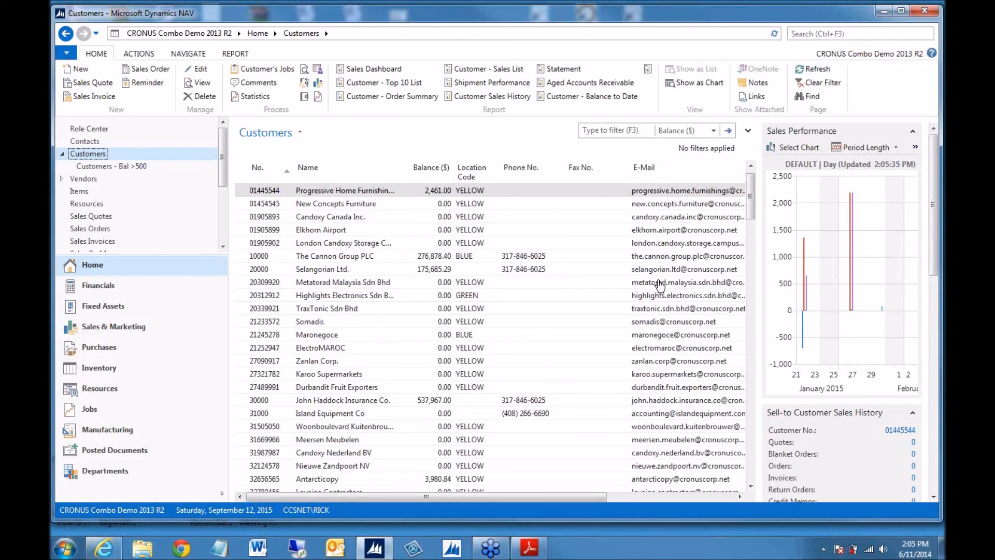
- Check the study guide's tips, return to the browser and open the Report Designer course page among the NAV 2013 training offerings
{"action": "left_click_drag", "start_coordinate": [945, 117], "coordinate": [681, 18]}
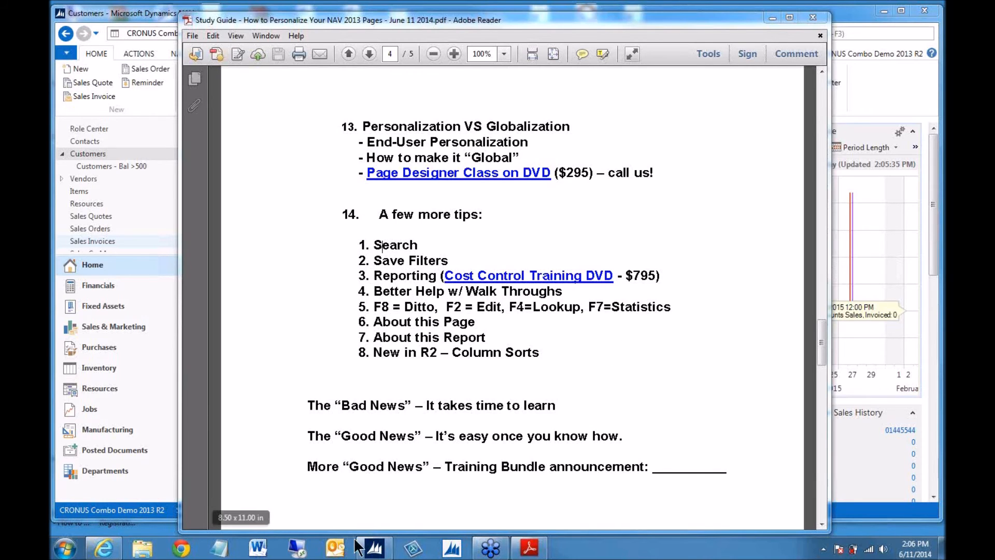
{"action": "left_click", "coordinate": [382, 551]}
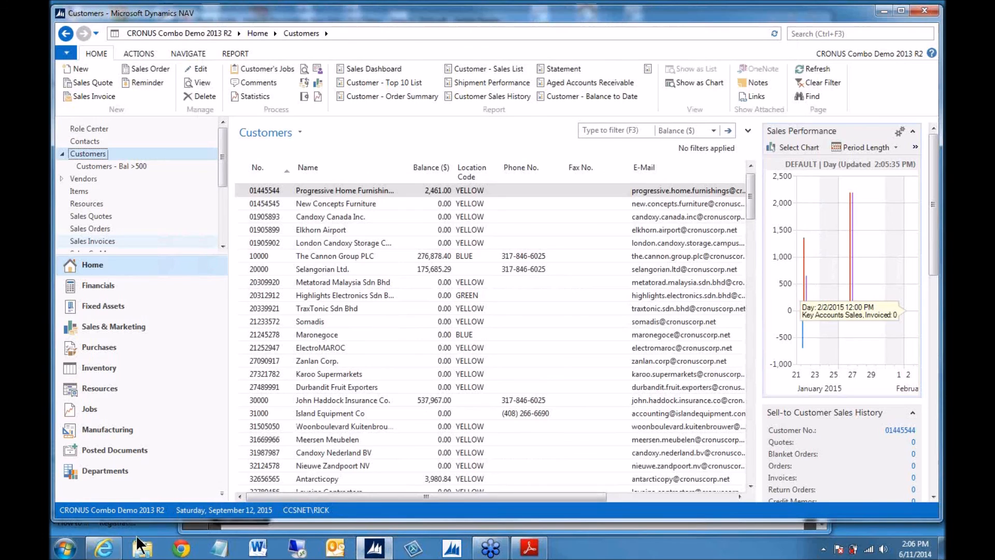
{"action": "left_click", "coordinate": [102, 550]}
{"action": "mouse_move", "coordinate": [352, 216]}
{"action": "left_click", "coordinate": [352, 241]}
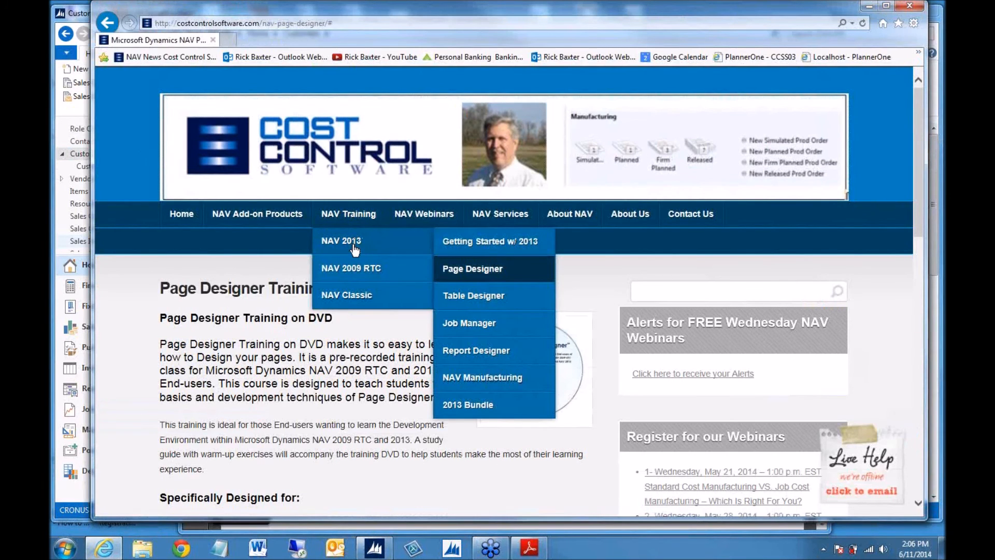
{"action": "left_click", "coordinate": [489, 354]}
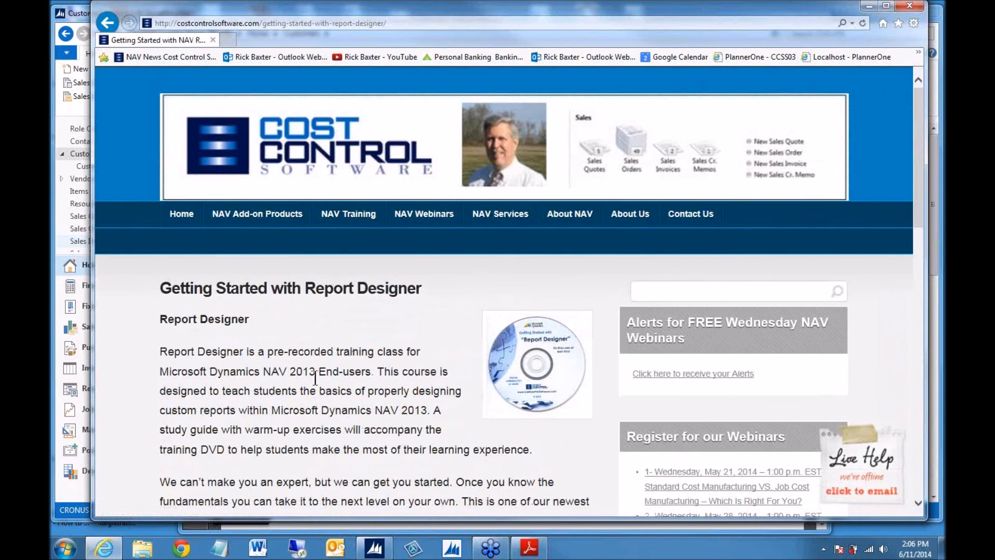
- Examine the Report Designer course description, its intended audience and the topics included
{"action": "scroll", "coordinate": [315, 378], "scroll_direction": "down", "scroll_amount": 1}
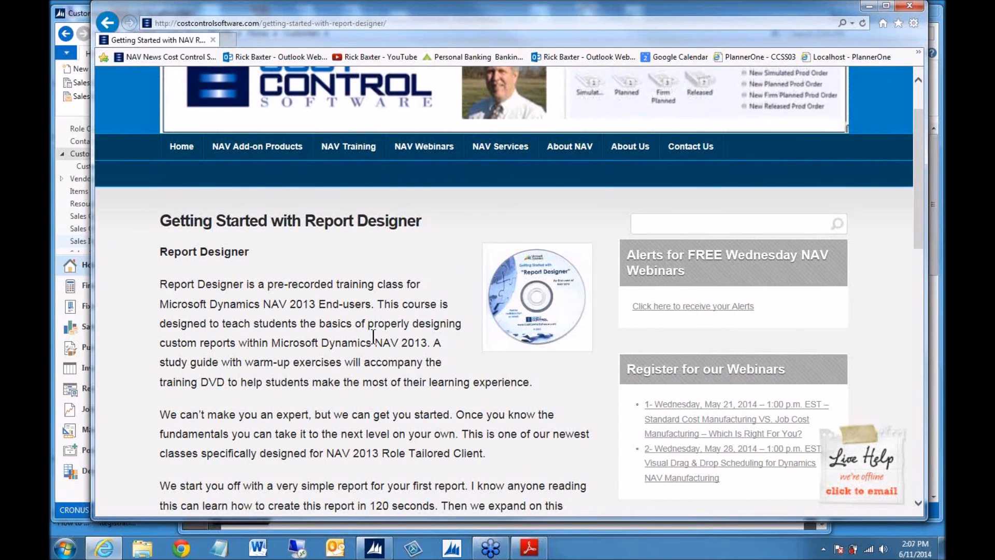
{"action": "scroll", "coordinate": [373, 337], "scroll_direction": "down", "scroll_amount": 2}
{"action": "scroll", "coordinate": [374, 340], "scroll_direction": "down", "scroll_amount": 2}
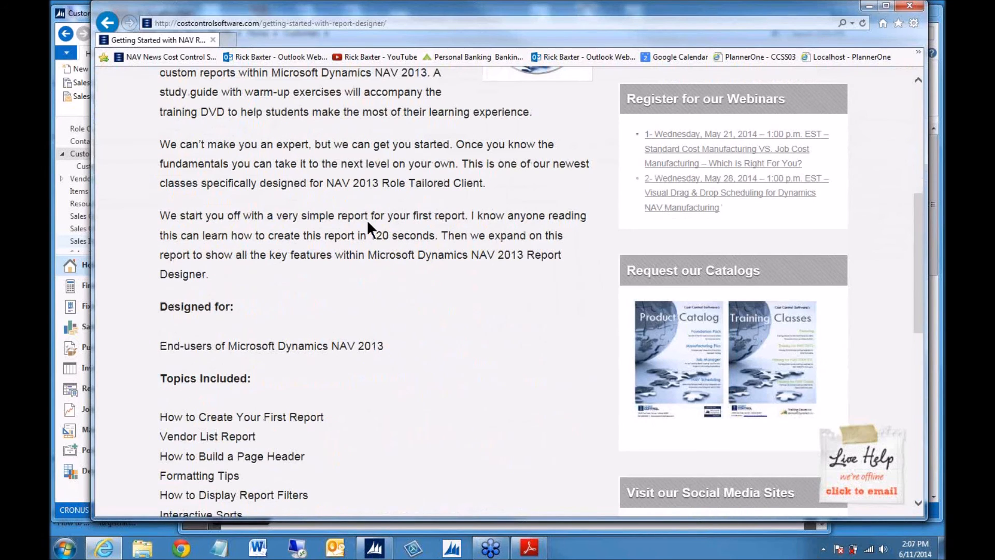
{"action": "scroll", "coordinate": [373, 230], "scroll_direction": "down", "scroll_amount": 2}
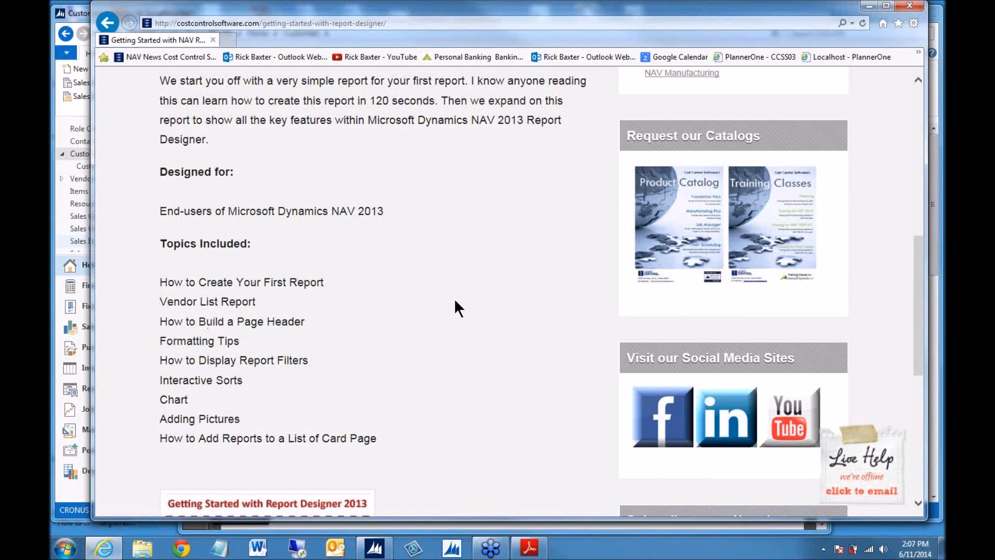
{"action": "scroll", "coordinate": [424, 314], "scroll_direction": "up", "scroll_amount": 1}
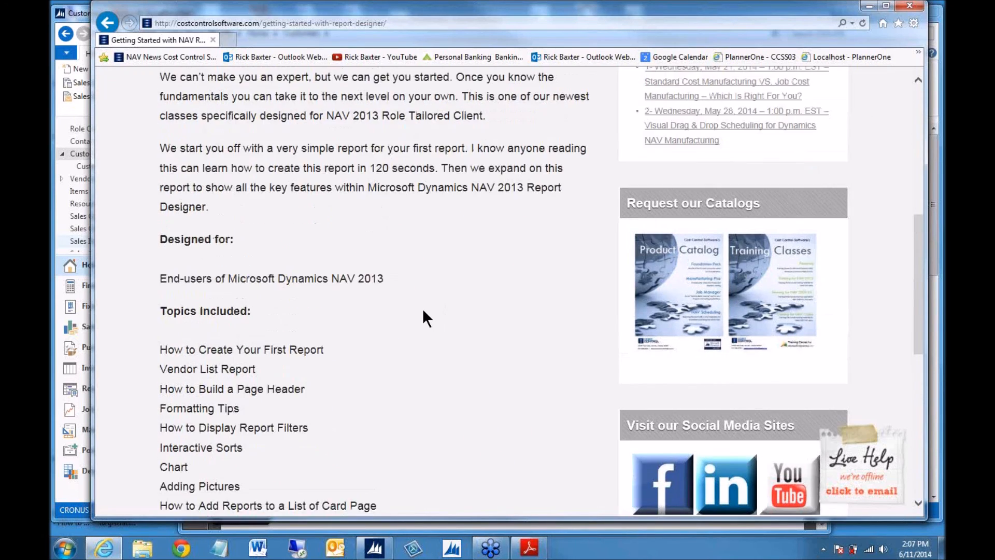
- Review the Report Designer course page from its introduction to the online price, and put the browser window away
{"action": "scroll", "coordinate": [441, 314], "scroll_direction": "up", "scroll_amount": 5}
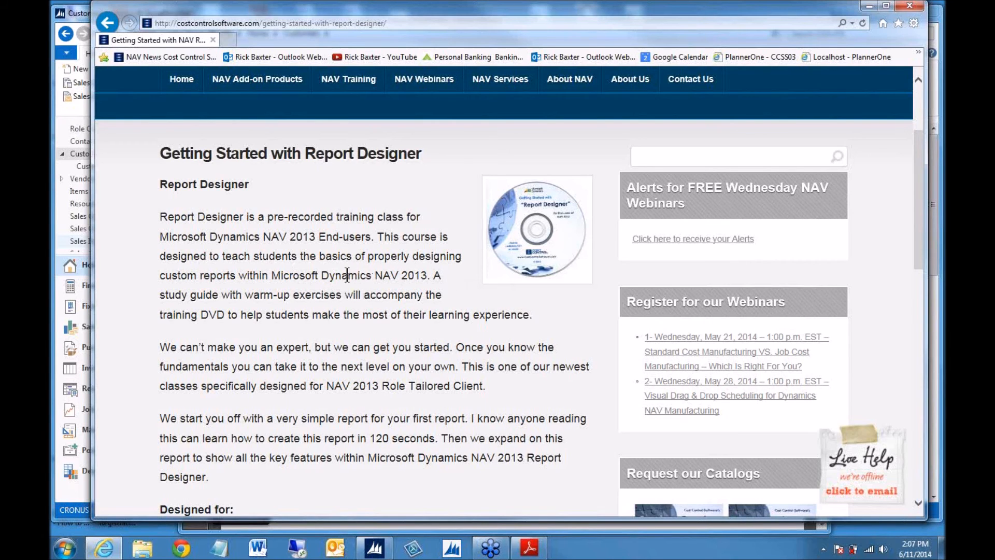
{"action": "scroll", "coordinate": [347, 275], "scroll_direction": "down", "scroll_amount": 10}
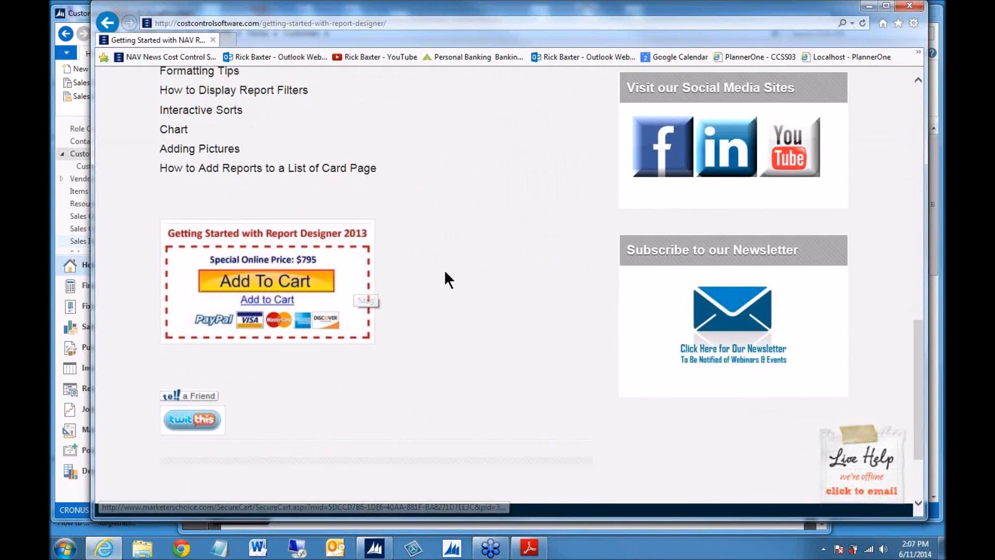
{"action": "scroll", "coordinate": [446, 273], "scroll_direction": "up", "scroll_amount": 10}
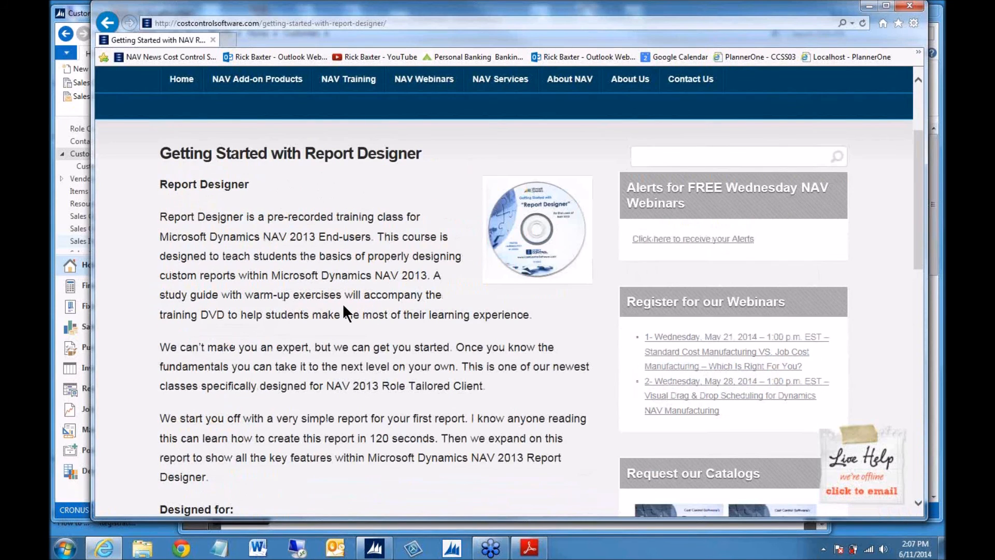
{"action": "left_click", "coordinate": [868, 7]}
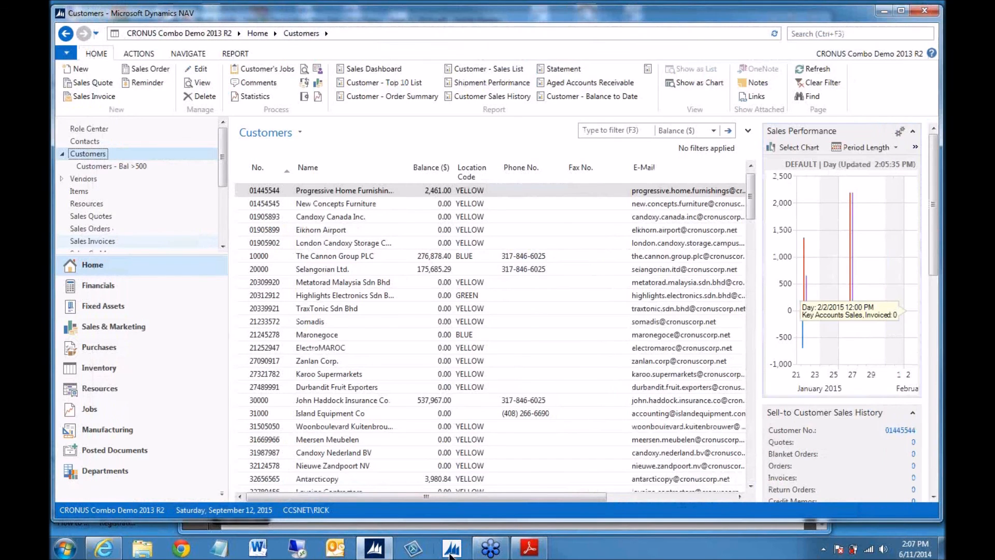
- Bring up the study guide, highlight the tips on Better Help, Walk Throughs and F7, and minimize the guide
{"action": "left_click", "coordinate": [529, 548]}
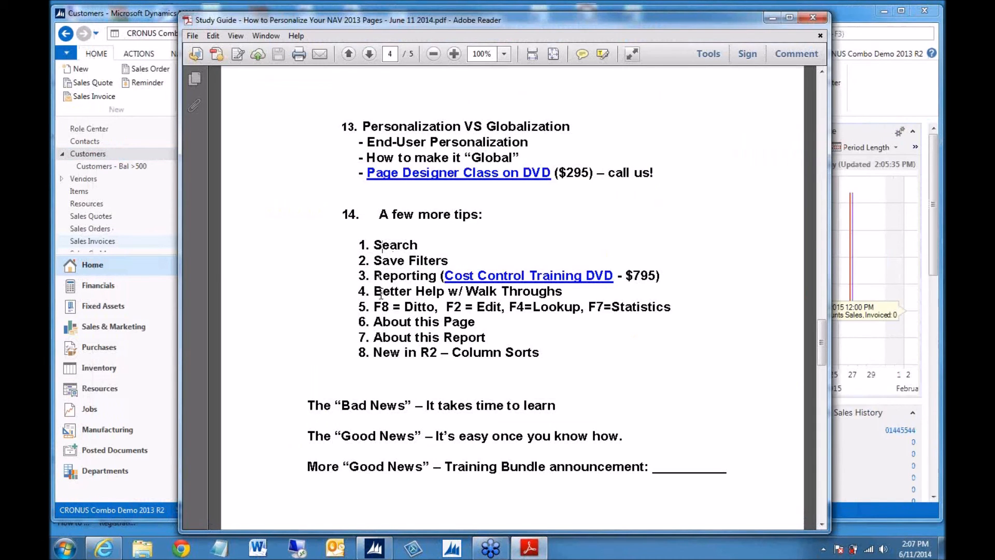
{"action": "left_click_drag", "start_coordinate": [373, 292], "coordinate": [444, 300]}
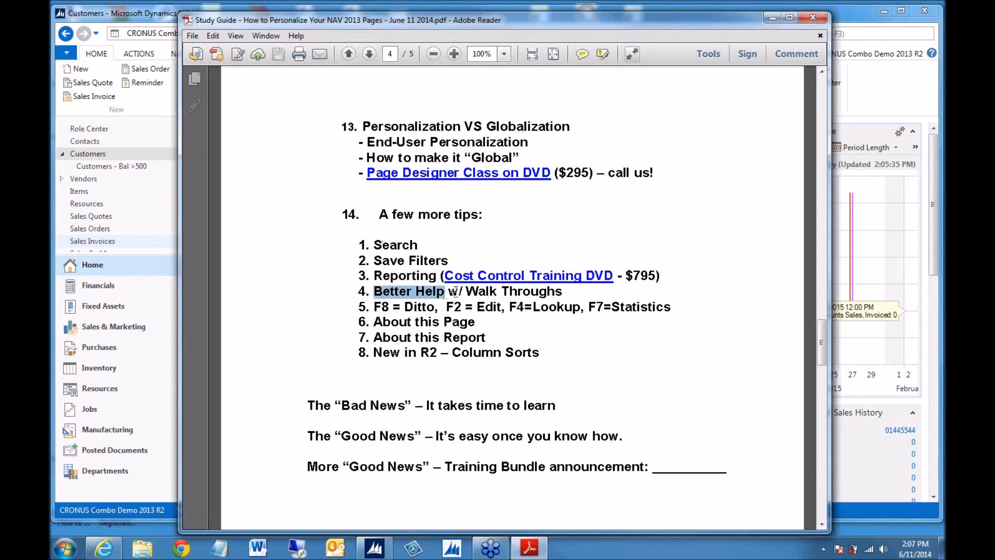
{"action": "left_click_drag", "start_coordinate": [466, 291], "coordinate": [562, 294]}
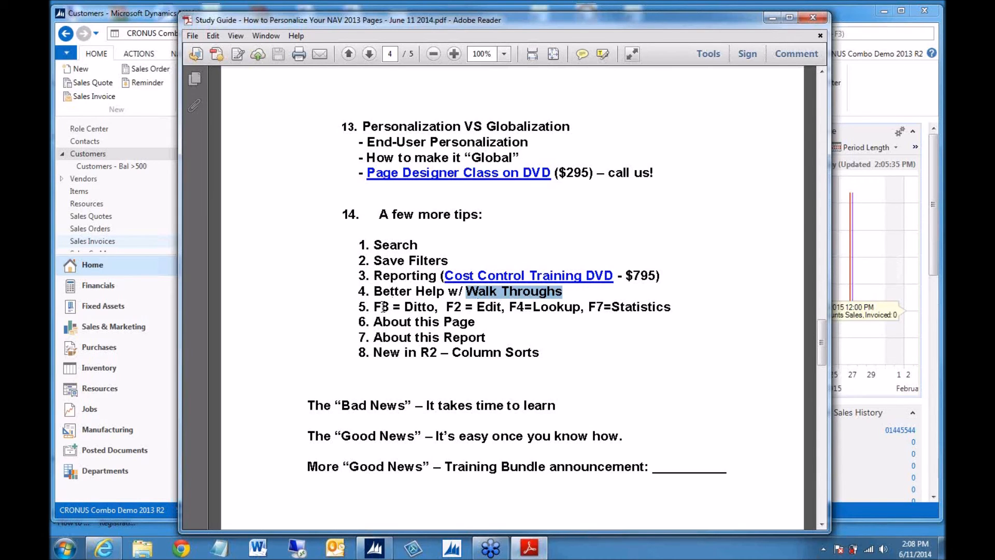
{"action": "left_click", "coordinate": [374, 308]}
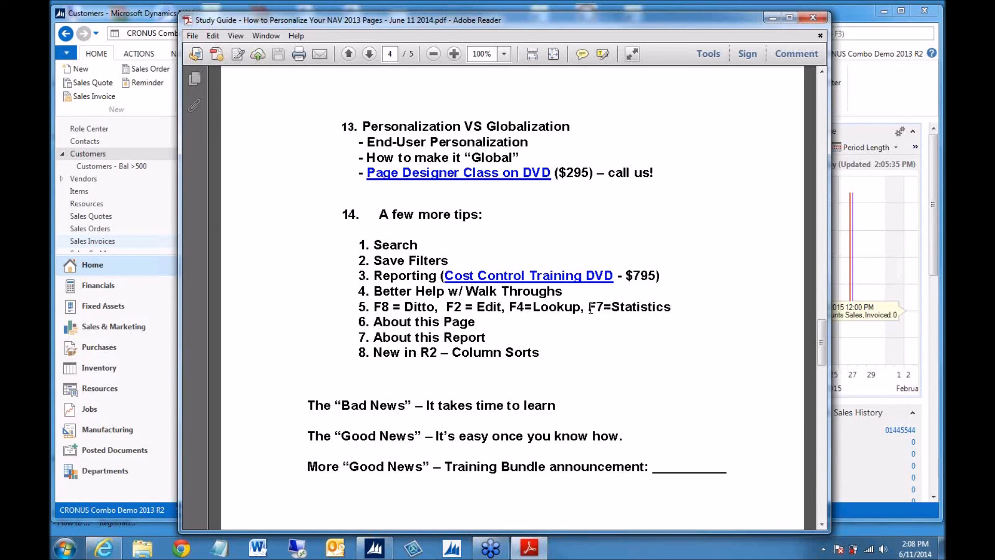
{"action": "left_click_drag", "start_coordinate": [588, 308], "coordinate": [604, 308]}
{"action": "left_click", "coordinate": [674, 307]}
{"action": "left_click", "coordinate": [771, 17]}
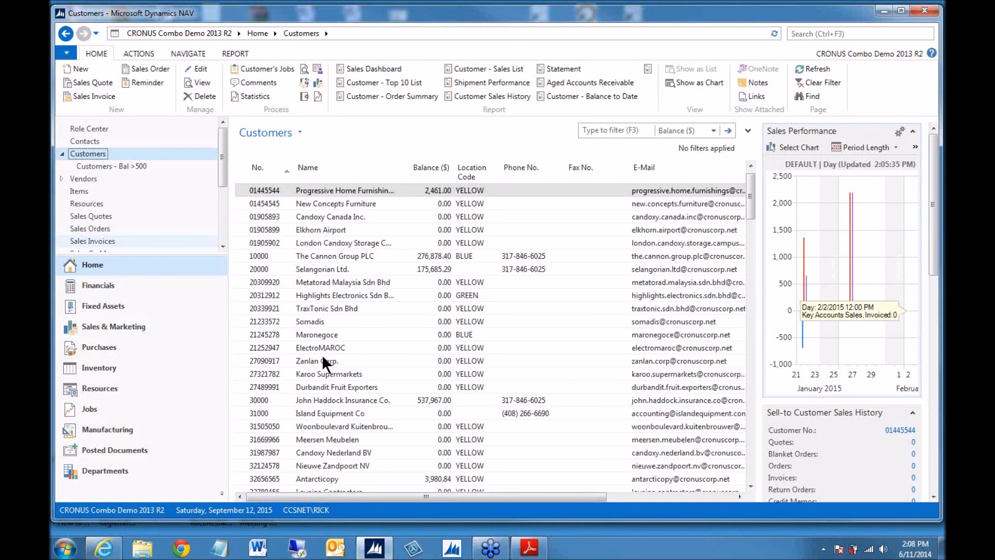
- Sort the Customers list in turn by name, descending location code, balance and phone number, ending with the highest balances first
{"action": "left_click", "coordinate": [329, 169]}
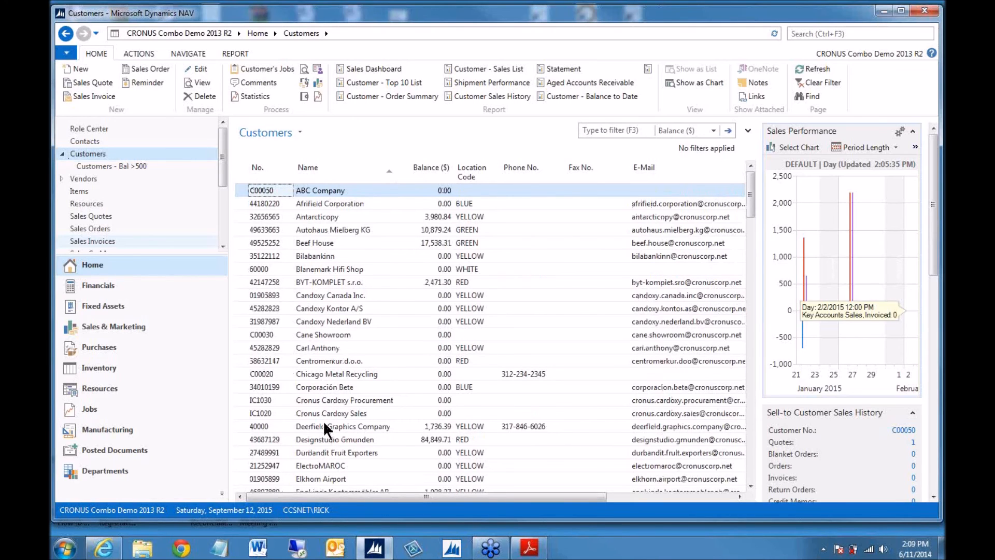
{"action": "left_click", "coordinate": [477, 166]}
{"action": "left_click", "coordinate": [476, 166]}
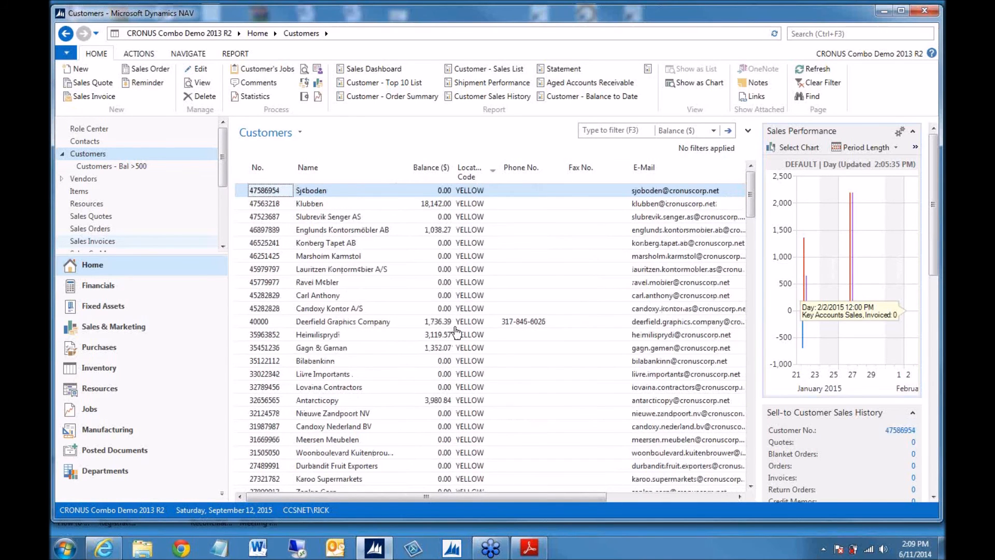
{"action": "left_click", "coordinate": [428, 173]}
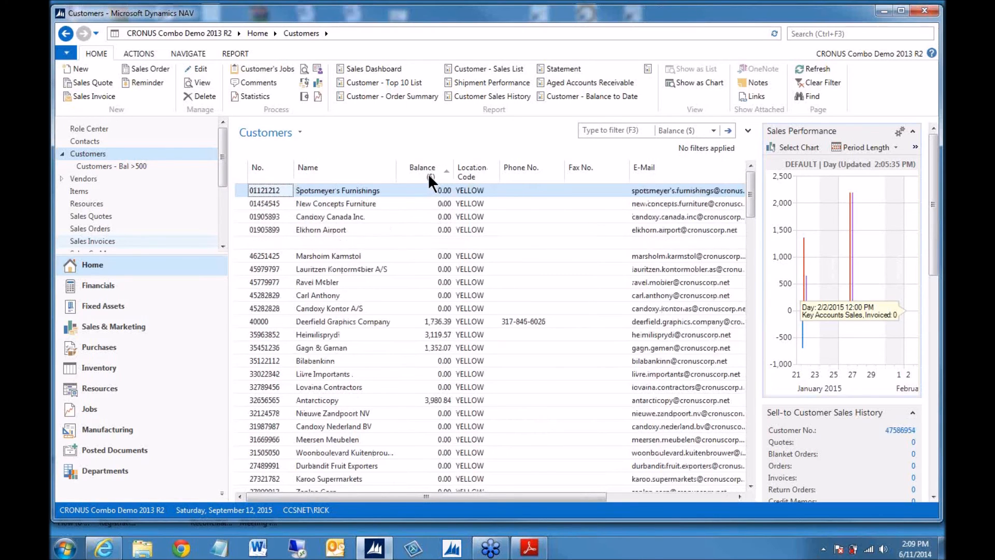
{"action": "left_click", "coordinate": [412, 166]}
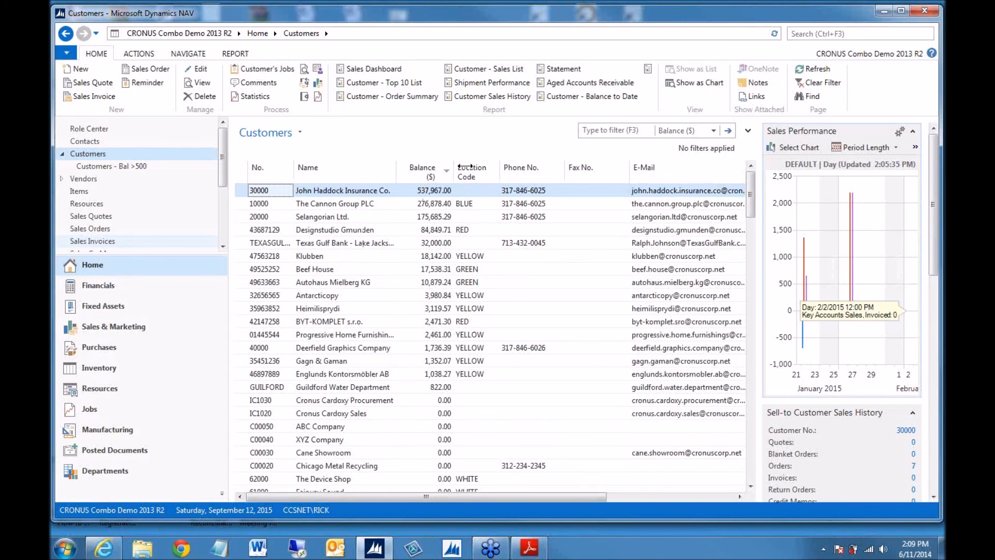
{"action": "left_click", "coordinate": [512, 173]}
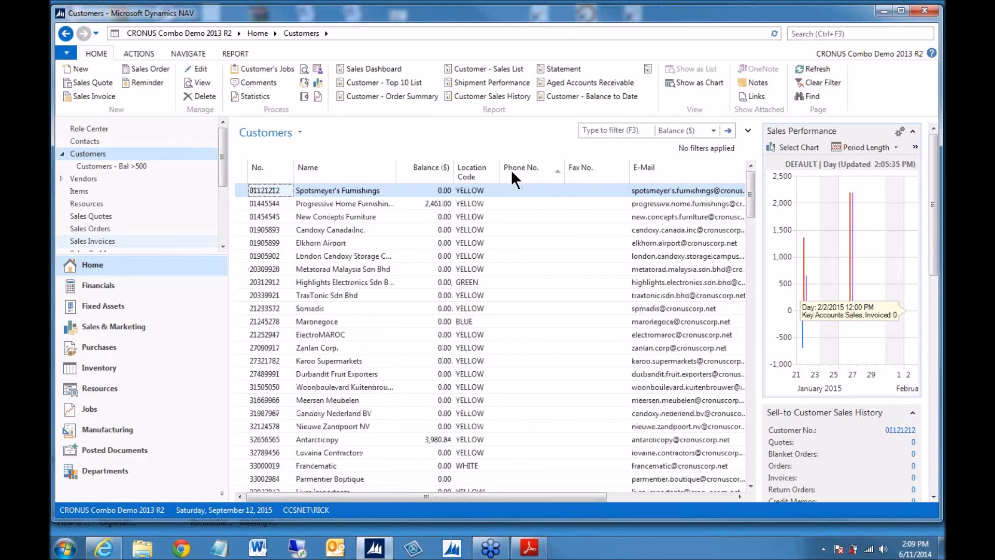
{"action": "left_click", "coordinate": [417, 170]}
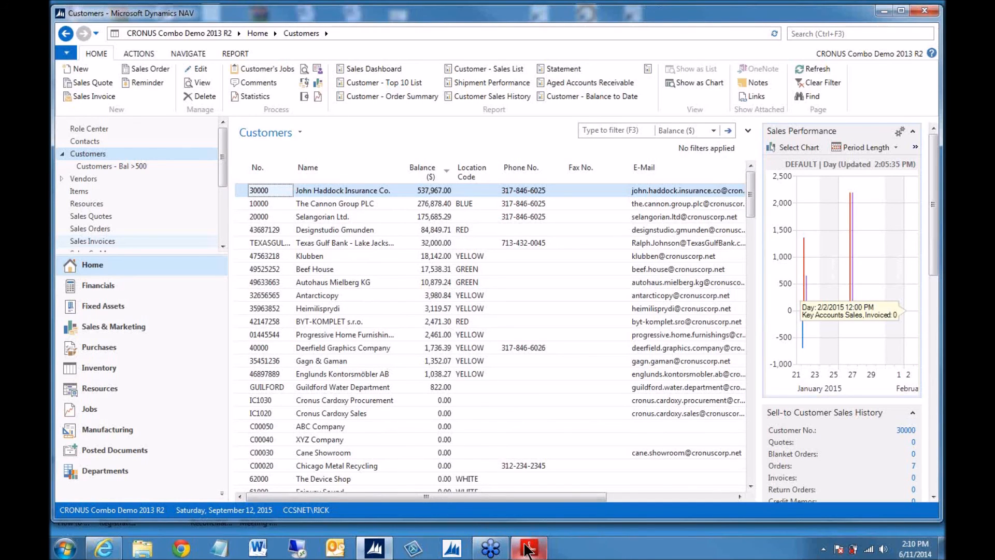
- Find the first customer whose Name matches "company" in the Customers list
{"action": "mouse_move", "coordinate": [534, 545]}
{"action": "left_click", "coordinate": [330, 322]}
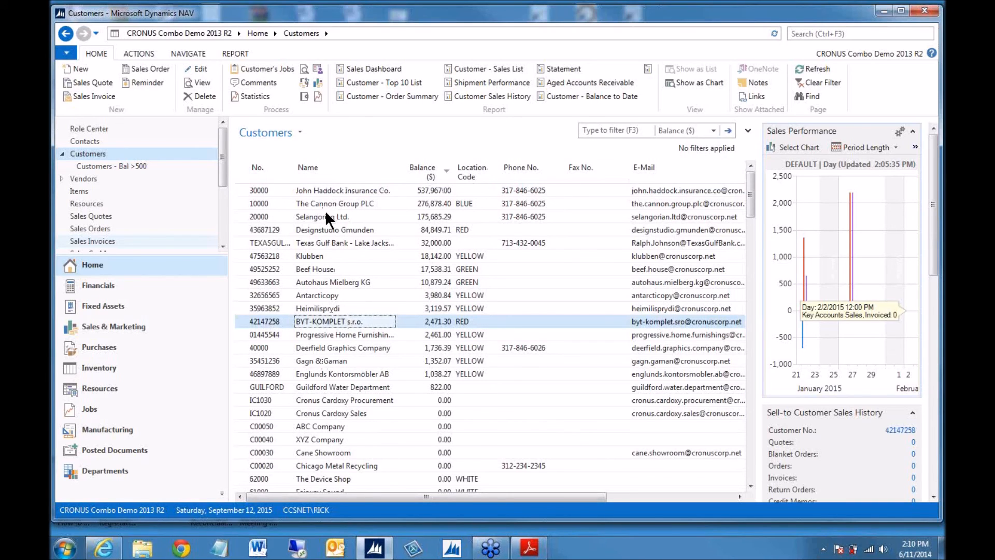
{"action": "key", "text": "ctrl+f"}
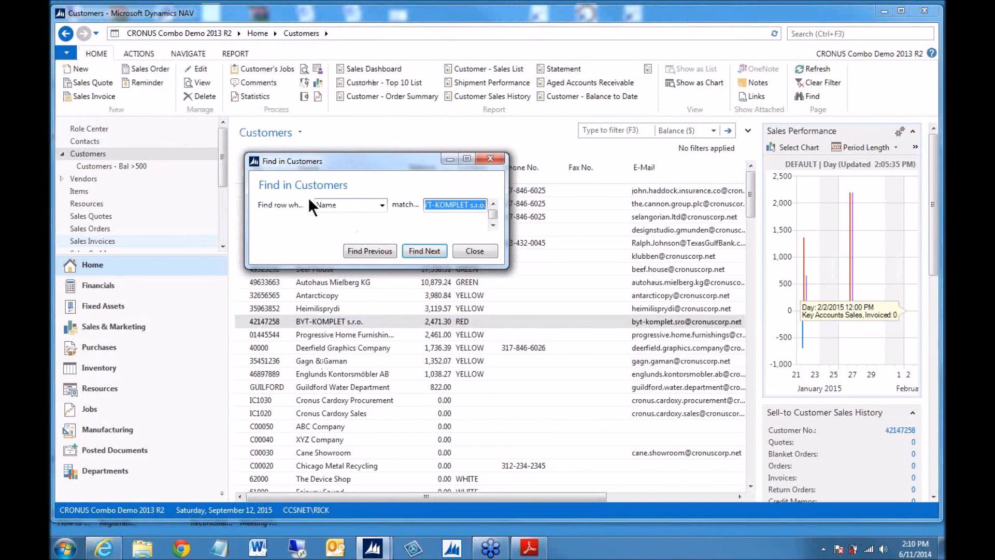
{"action": "left_click", "coordinate": [382, 205]}
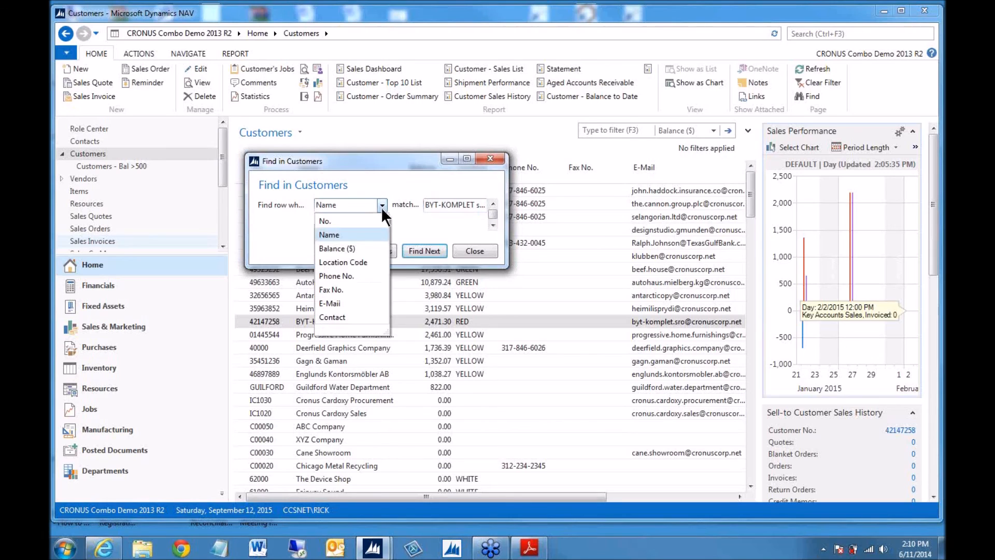
{"action": "left_click", "coordinate": [335, 234]}
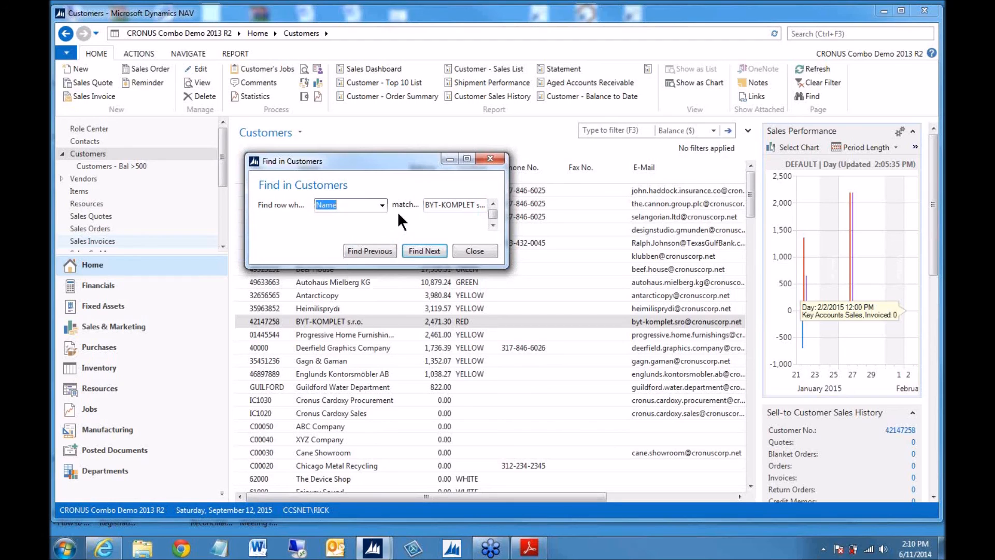
{"action": "left_click", "coordinate": [442, 204]}
{"action": "left_click_drag", "start_coordinate": [427, 206], "coordinate": [497, 210]}
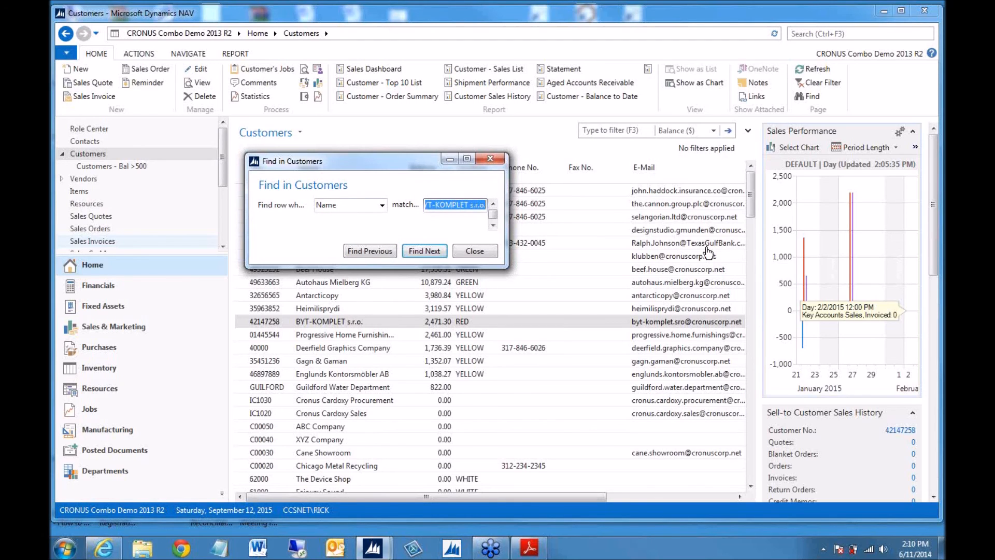
{"action": "type", "text": "company"}
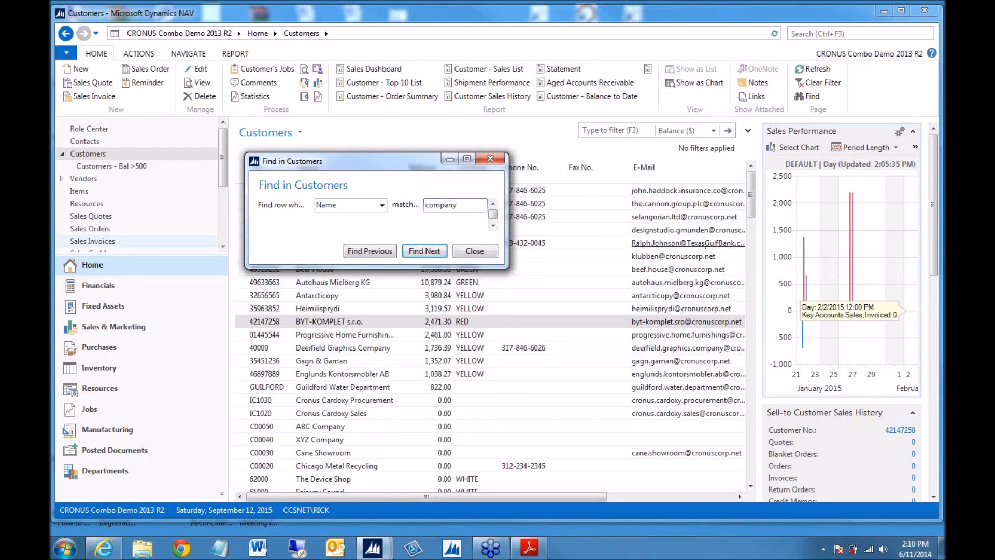
{"action": "key", "text": "Return"}
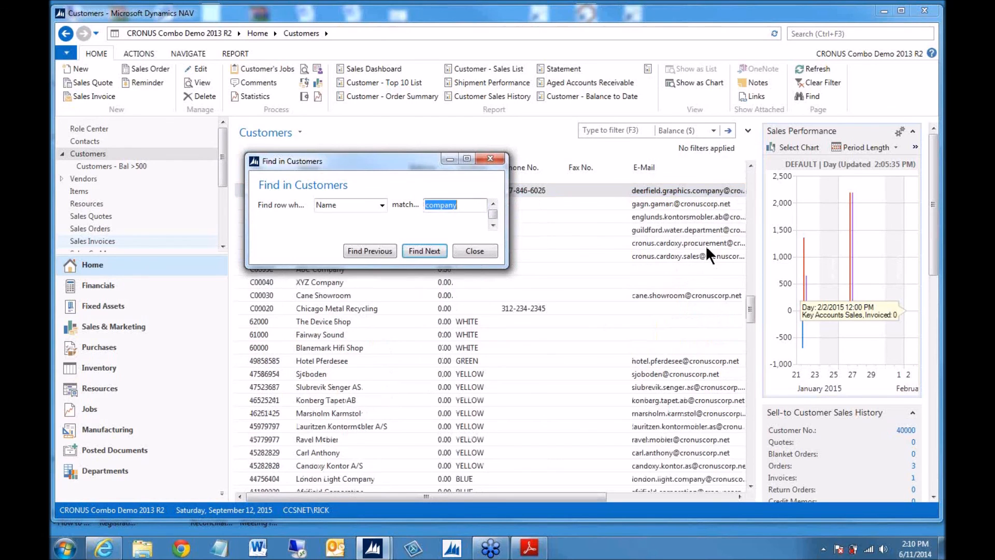
- Move the Find in Customers dialog off the names, advance through the next two matches for "company", and close the dialog
{"action": "left_click_drag", "start_coordinate": [362, 160], "coordinate": [554, 266]}
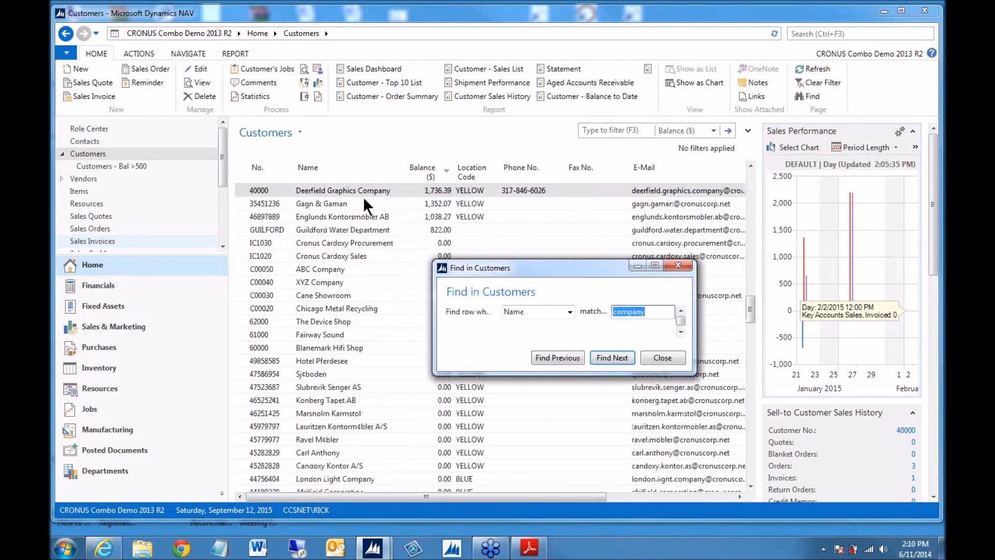
{"action": "left_click", "coordinate": [620, 355]}
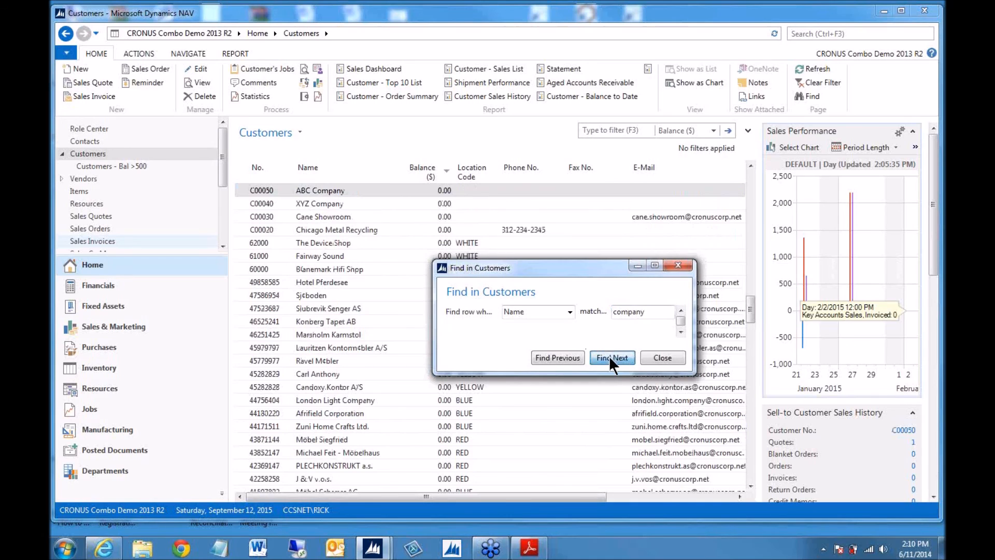
{"action": "left_click", "coordinate": [610, 358]}
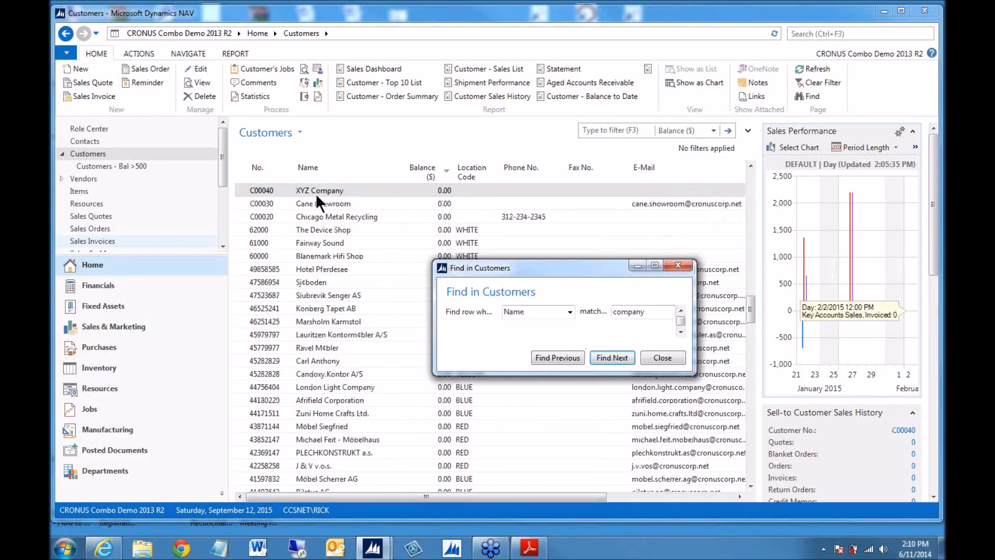
{"action": "left_click", "coordinate": [649, 358]}
- Open and close the XYZ Company customer card, and sort the Customers list by No. in ascending order
{"action": "double_click", "coordinate": [325, 191]}
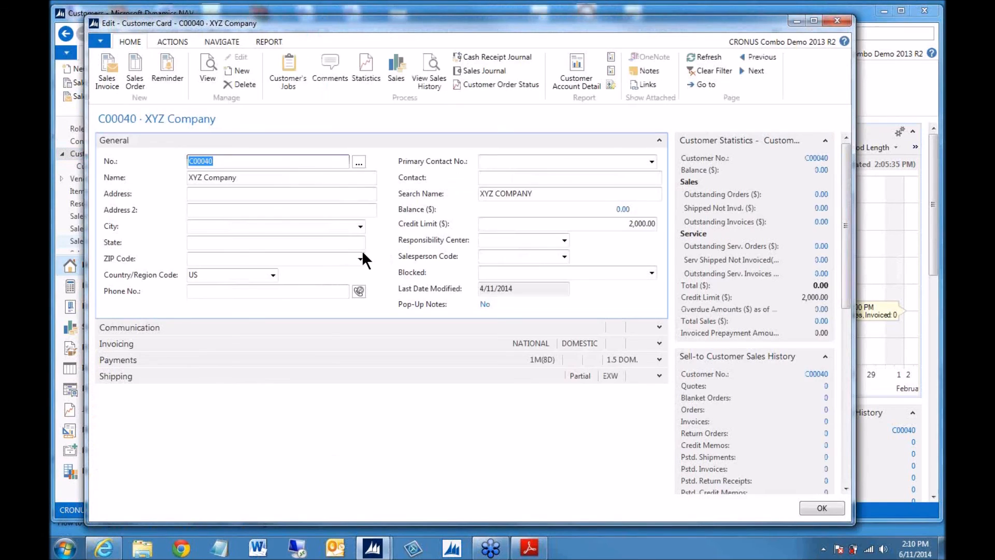
{"action": "left_click", "coordinate": [818, 506]}
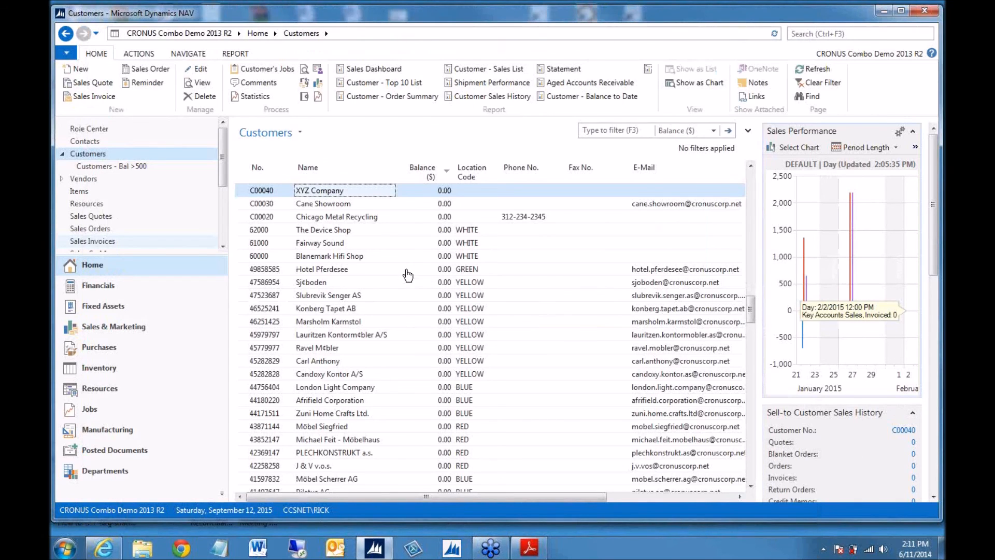
{"action": "left_click", "coordinate": [319, 269]}
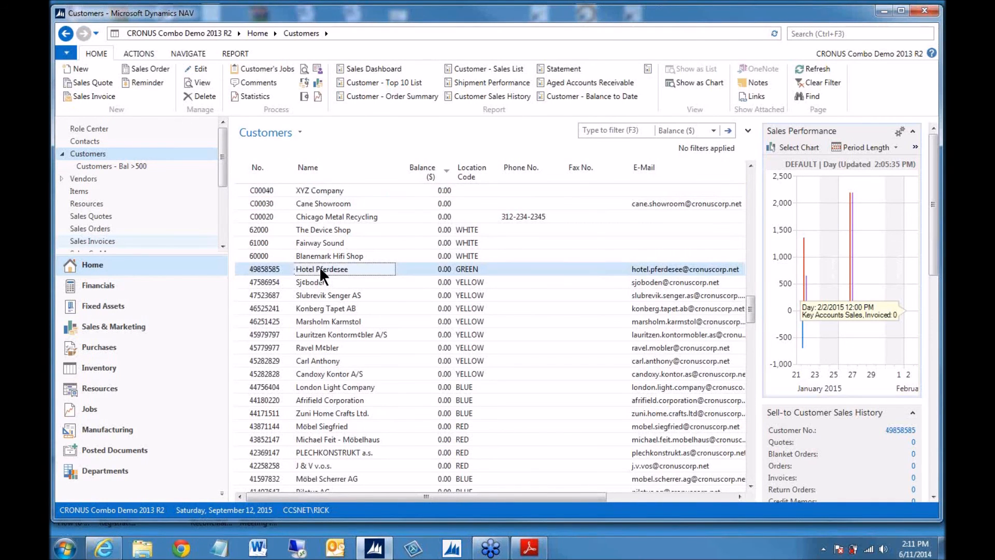
{"action": "left_click", "coordinate": [255, 168]}
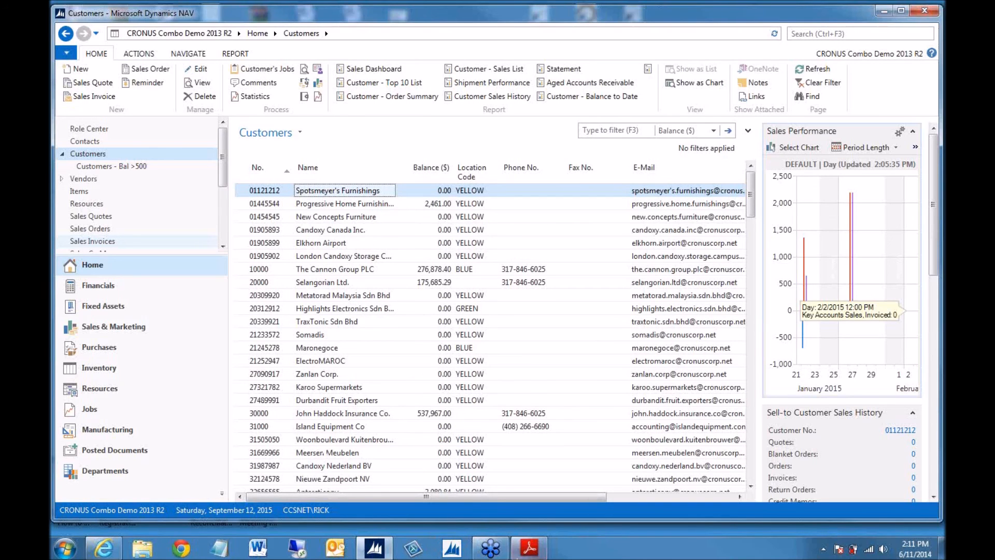
- Return to the study guide and examine its closing notes on the training bundle, webinar replay and contact details
{"action": "left_click", "coordinate": [529, 548]}
{"action": "scroll", "coordinate": [480, 373], "scroll_direction": "down", "scroll_amount": 2}
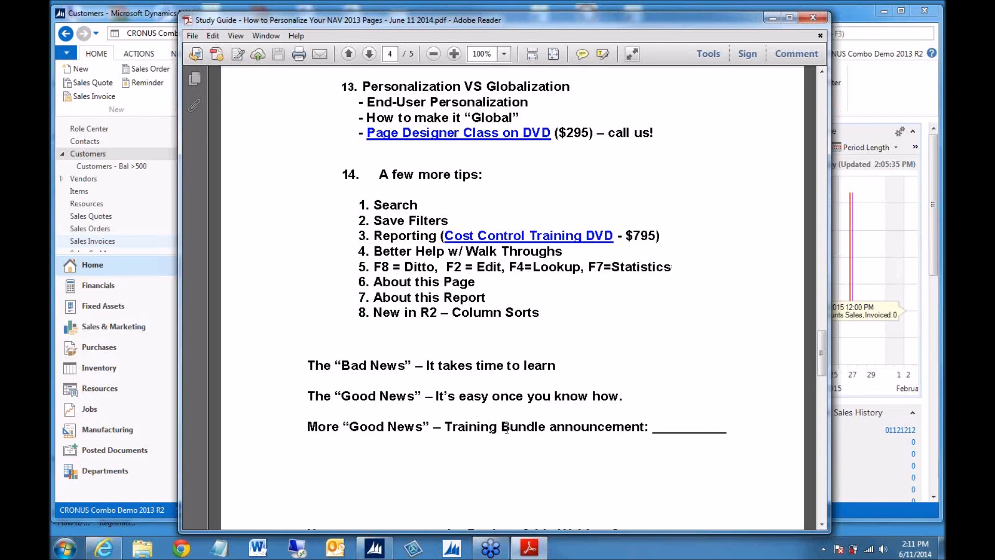
{"action": "scroll", "coordinate": [506, 428], "scroll_direction": "down", "scroll_amount": 1}
{"action": "scroll", "coordinate": [506, 428], "scroll_direction": "down", "scroll_amount": 2}
{"action": "scroll", "coordinate": [515, 422], "scroll_direction": "down", "scroll_amount": 5}
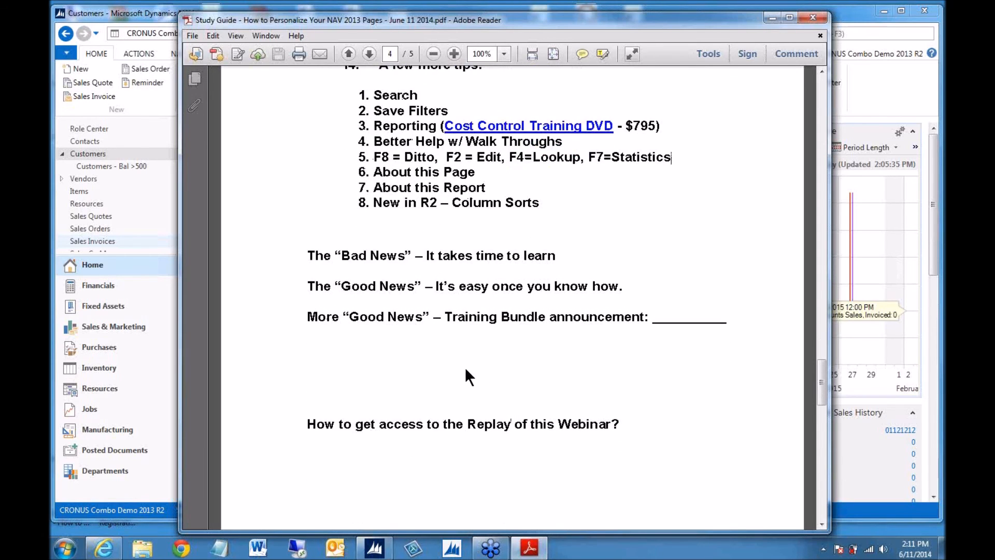
{"action": "scroll", "coordinate": [466, 367], "scroll_direction": "down", "scroll_amount": 10}
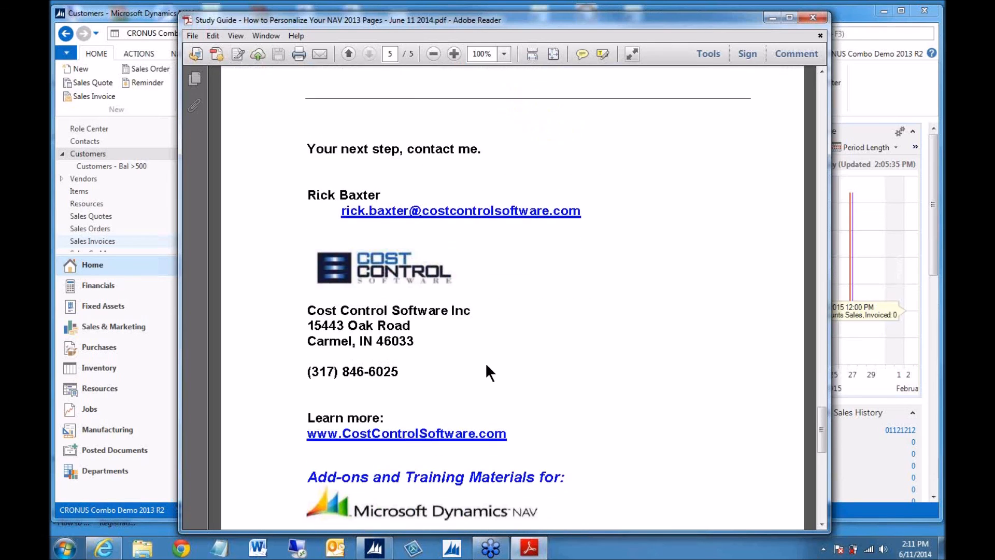
{"action": "scroll", "coordinate": [485, 362], "scroll_direction": "up", "scroll_amount": 2}
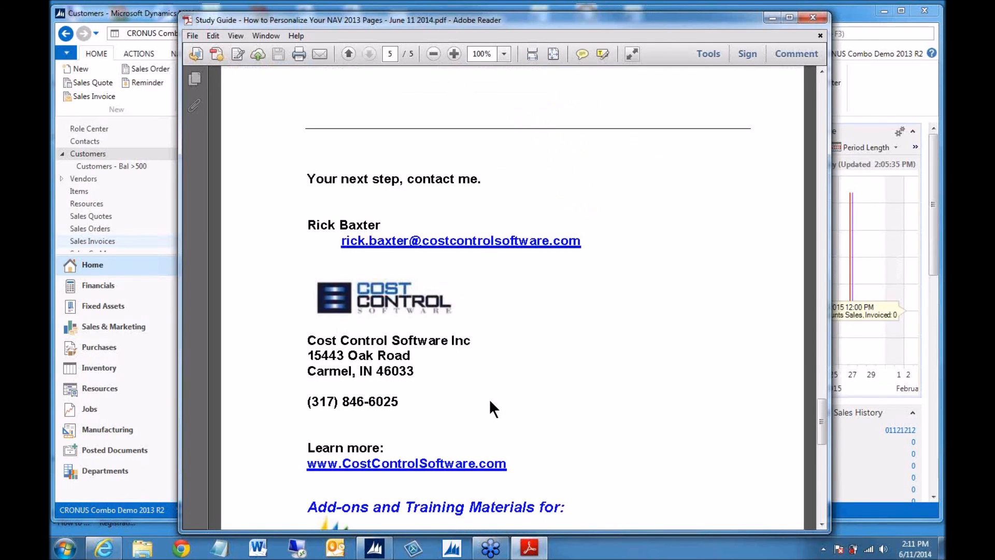
{"action": "scroll", "coordinate": [489, 400], "scroll_direction": "up", "scroll_amount": 8}
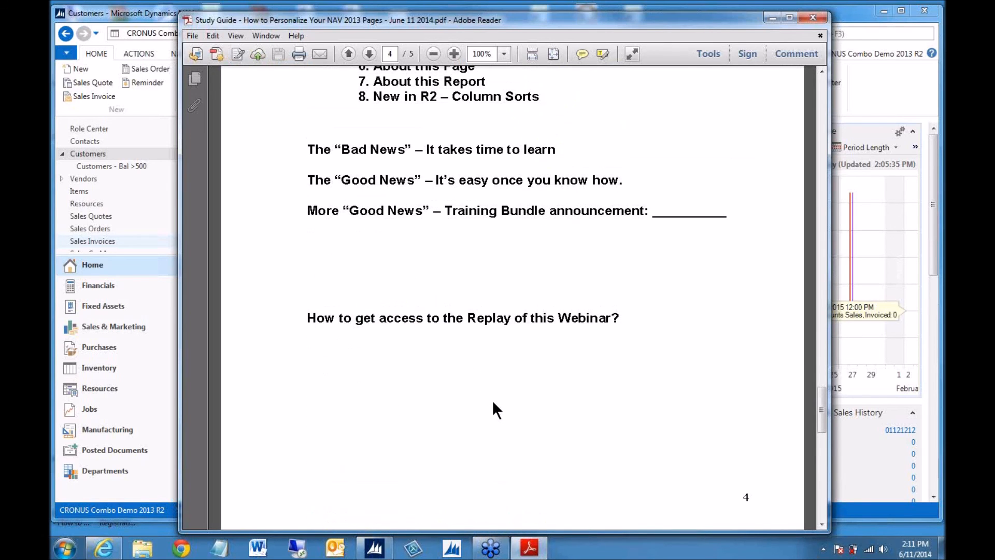
{"action": "scroll", "coordinate": [492, 402], "scroll_direction": "up", "scroll_amount": 2}
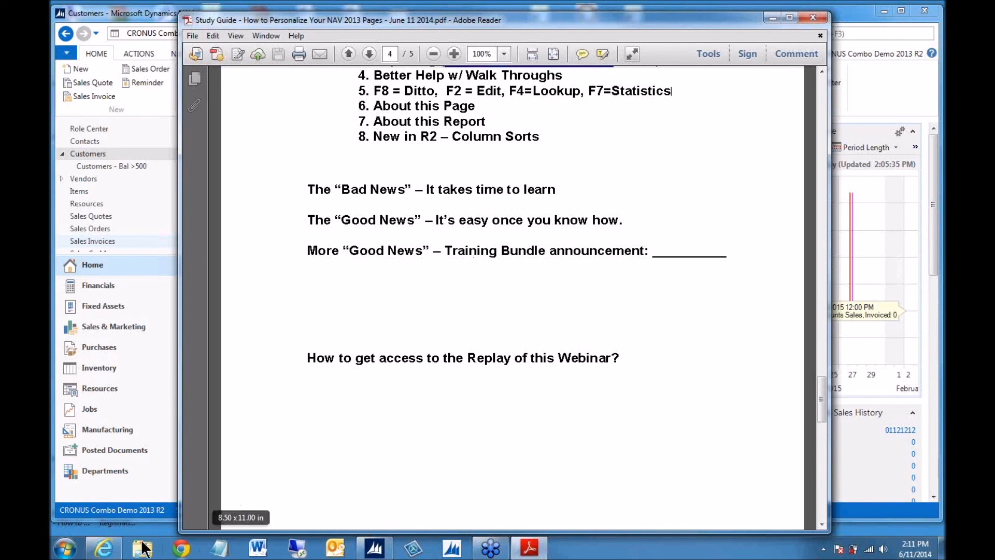
- Switch to Internet Explorer and open the 2013 Bundle page from the NAV 2013 training courses on the Cost Control Software site
{"action": "left_click", "coordinate": [104, 549]}
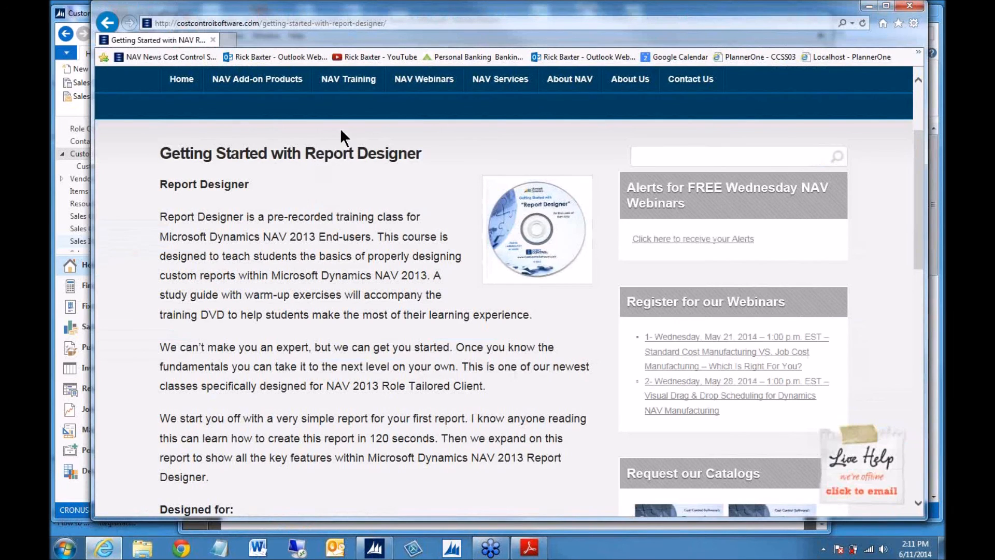
{"action": "mouse_move", "coordinate": [335, 83]}
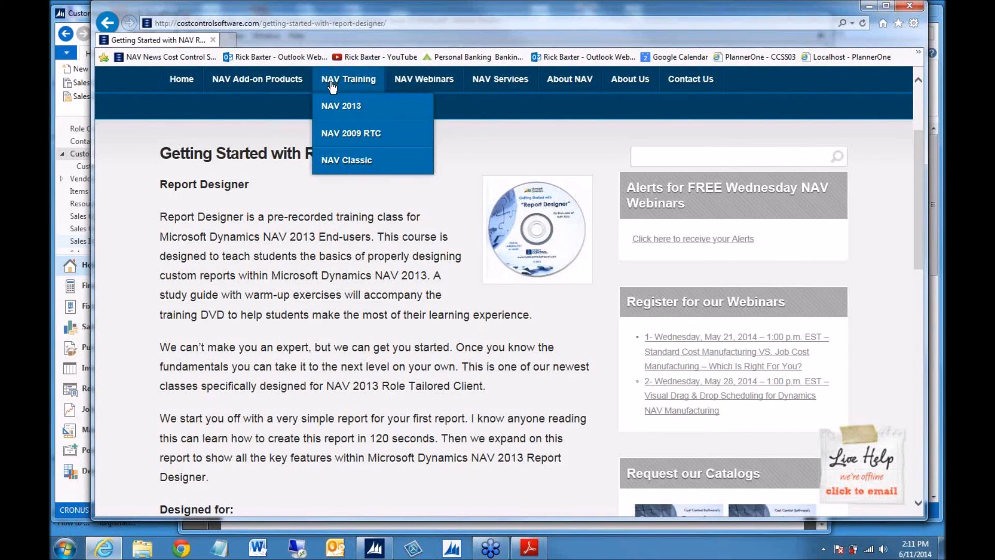
{"action": "mouse_move", "coordinate": [329, 105]}
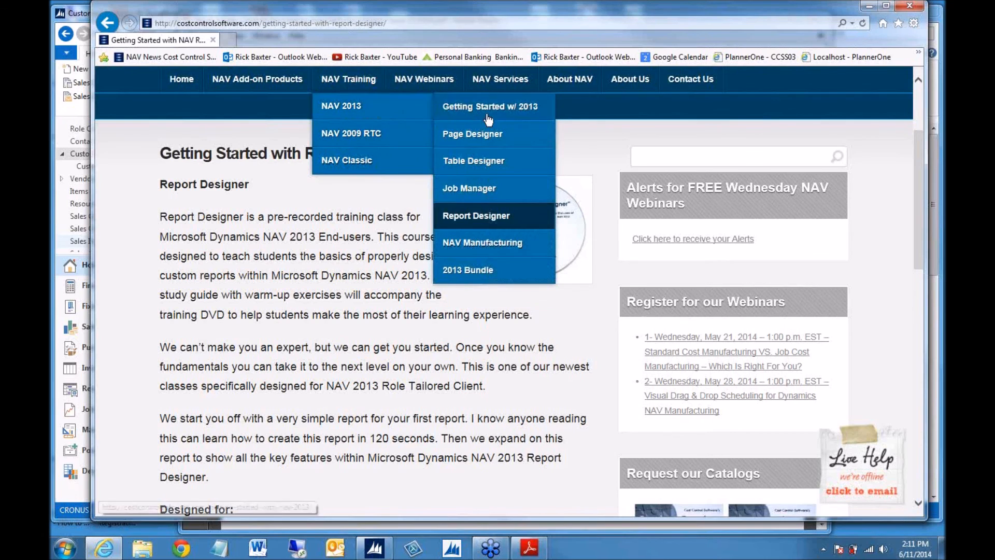
{"action": "left_click", "coordinate": [484, 272]}
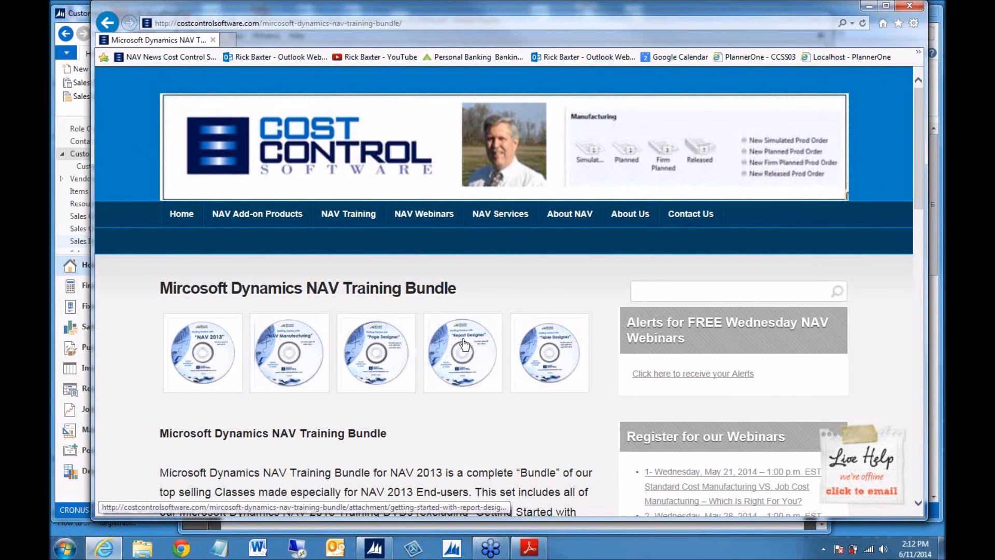
- Examine the training bundle's description, included DVD classes and pricing, and minimize the browser to return to the study guide
{"action": "scroll", "coordinate": [542, 410], "scroll_direction": "down", "scroll_amount": 4}
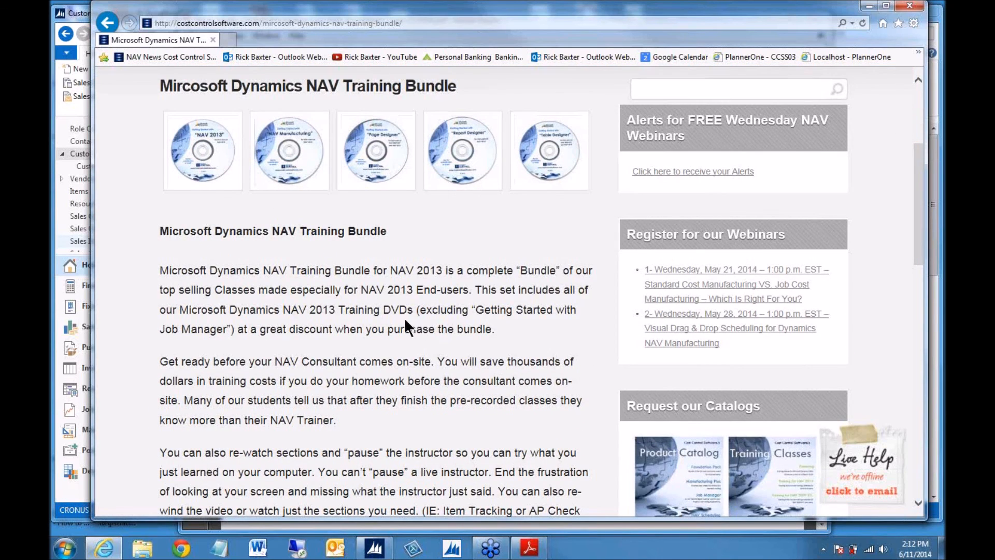
{"action": "scroll", "coordinate": [409, 324], "scroll_direction": "down", "scroll_amount": 10}
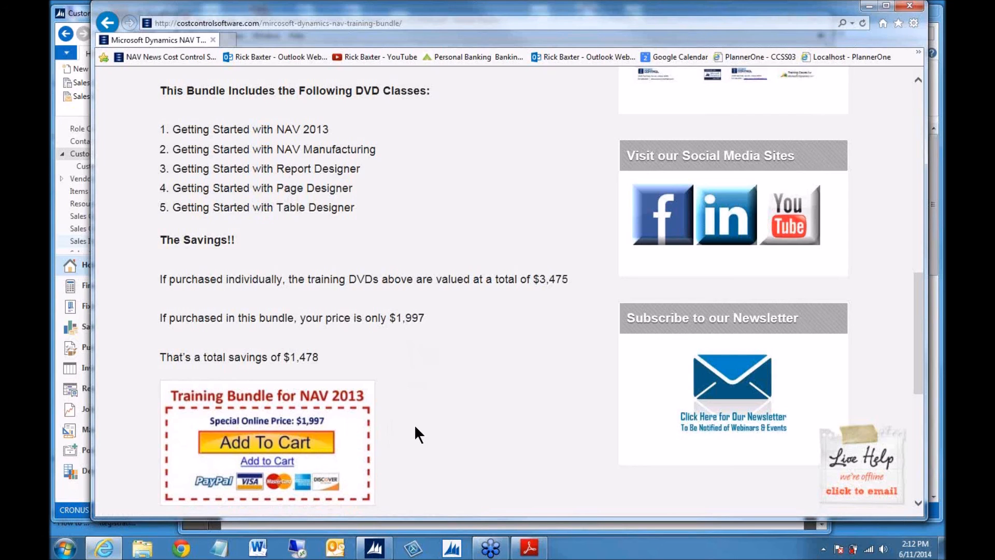
{"action": "left_click", "coordinate": [869, 6]}
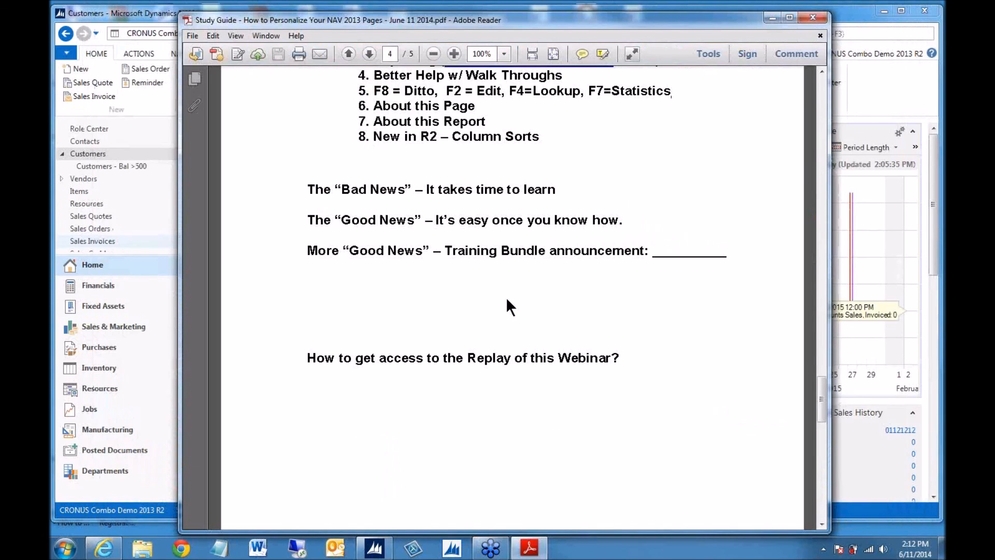